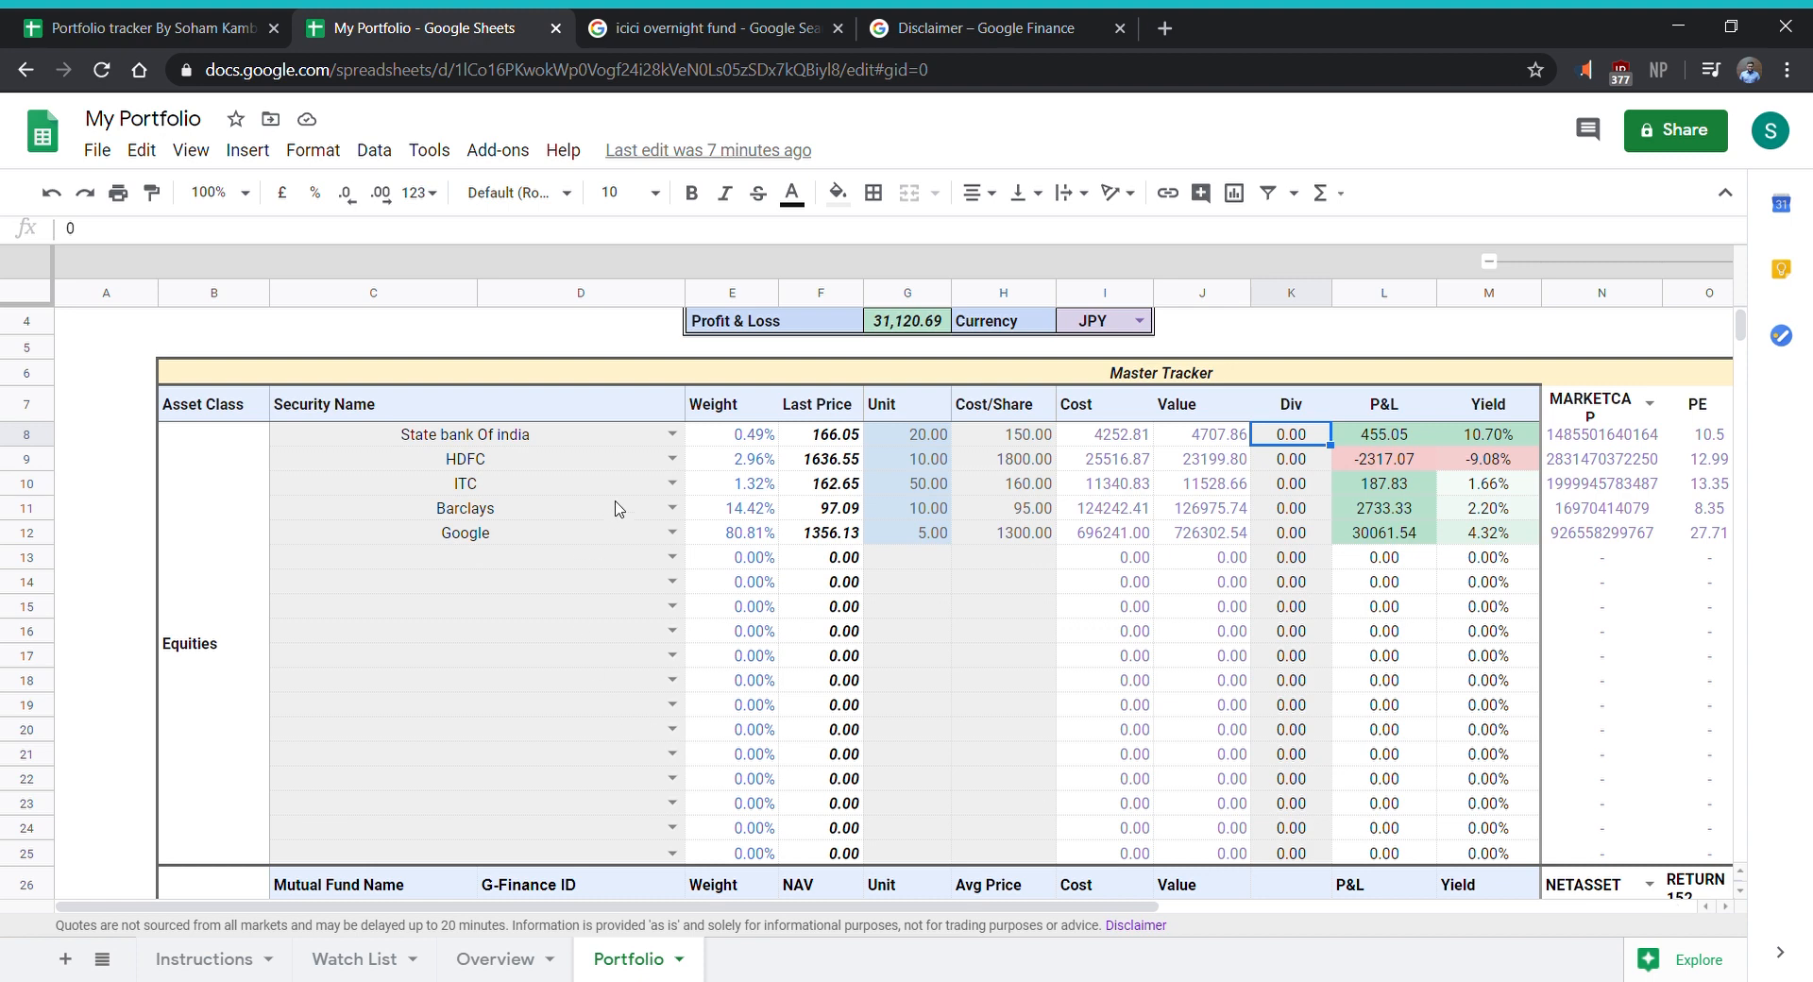
pyautogui.click(673, 434)
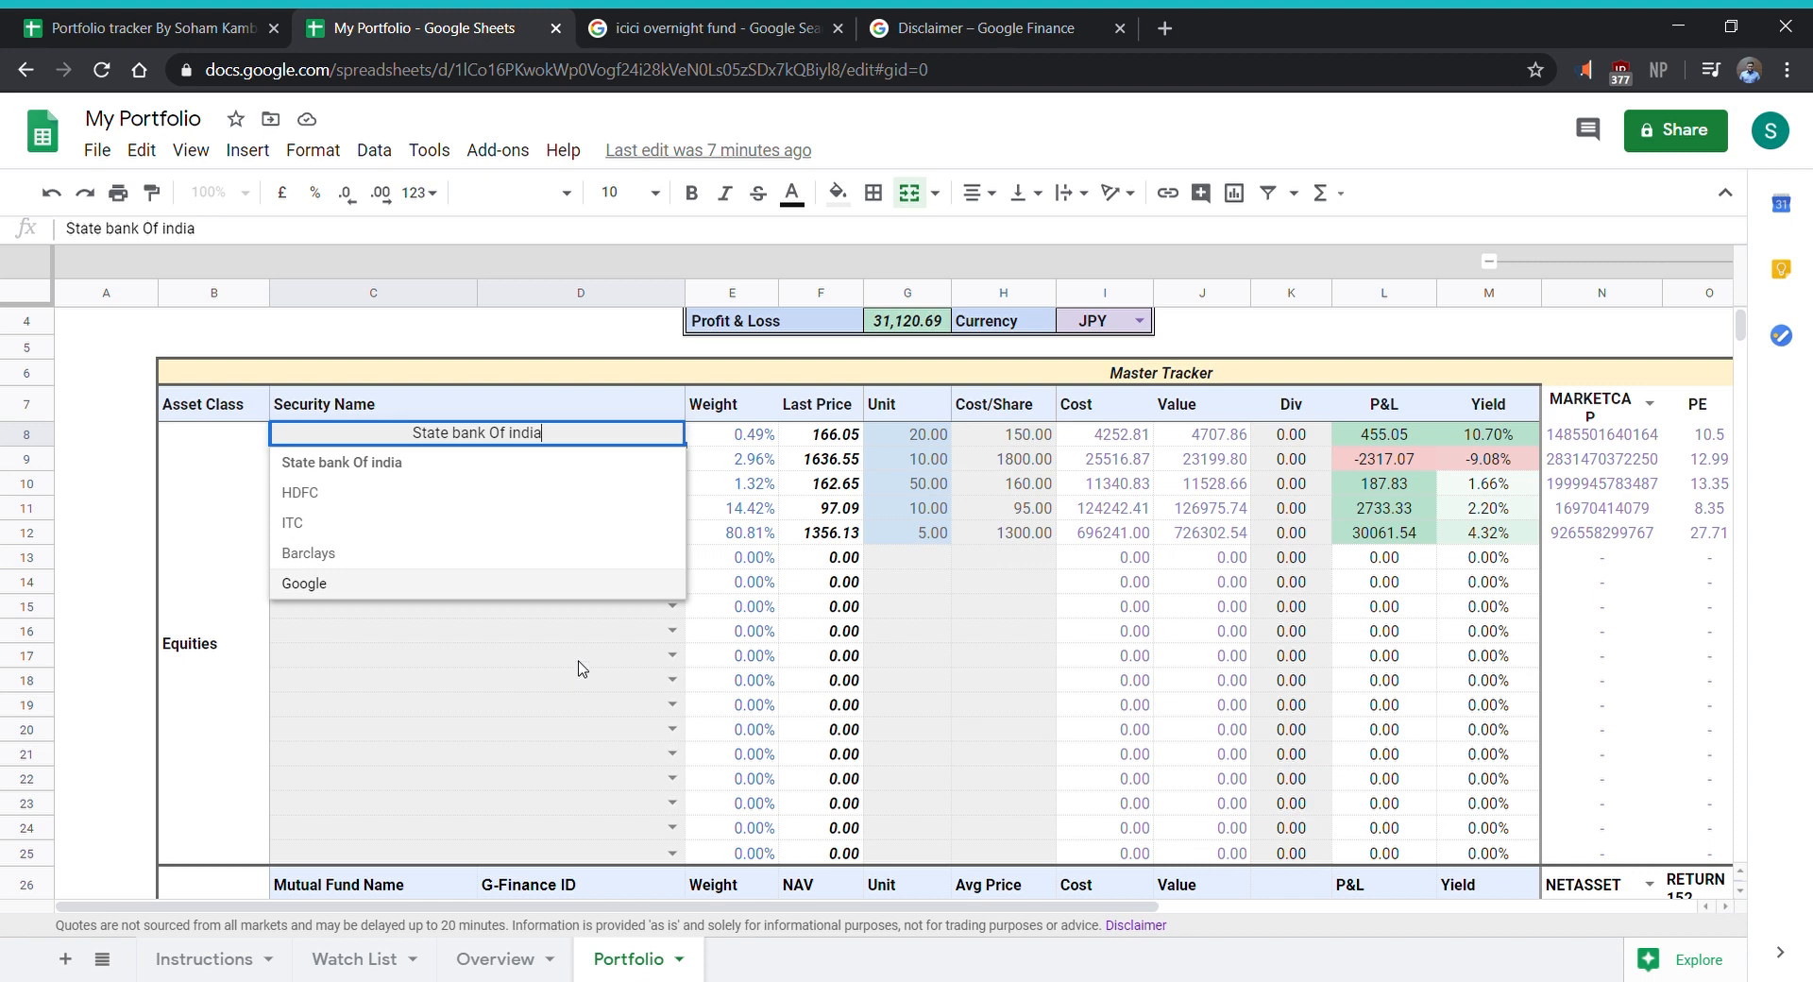
pyautogui.click(616, 656)
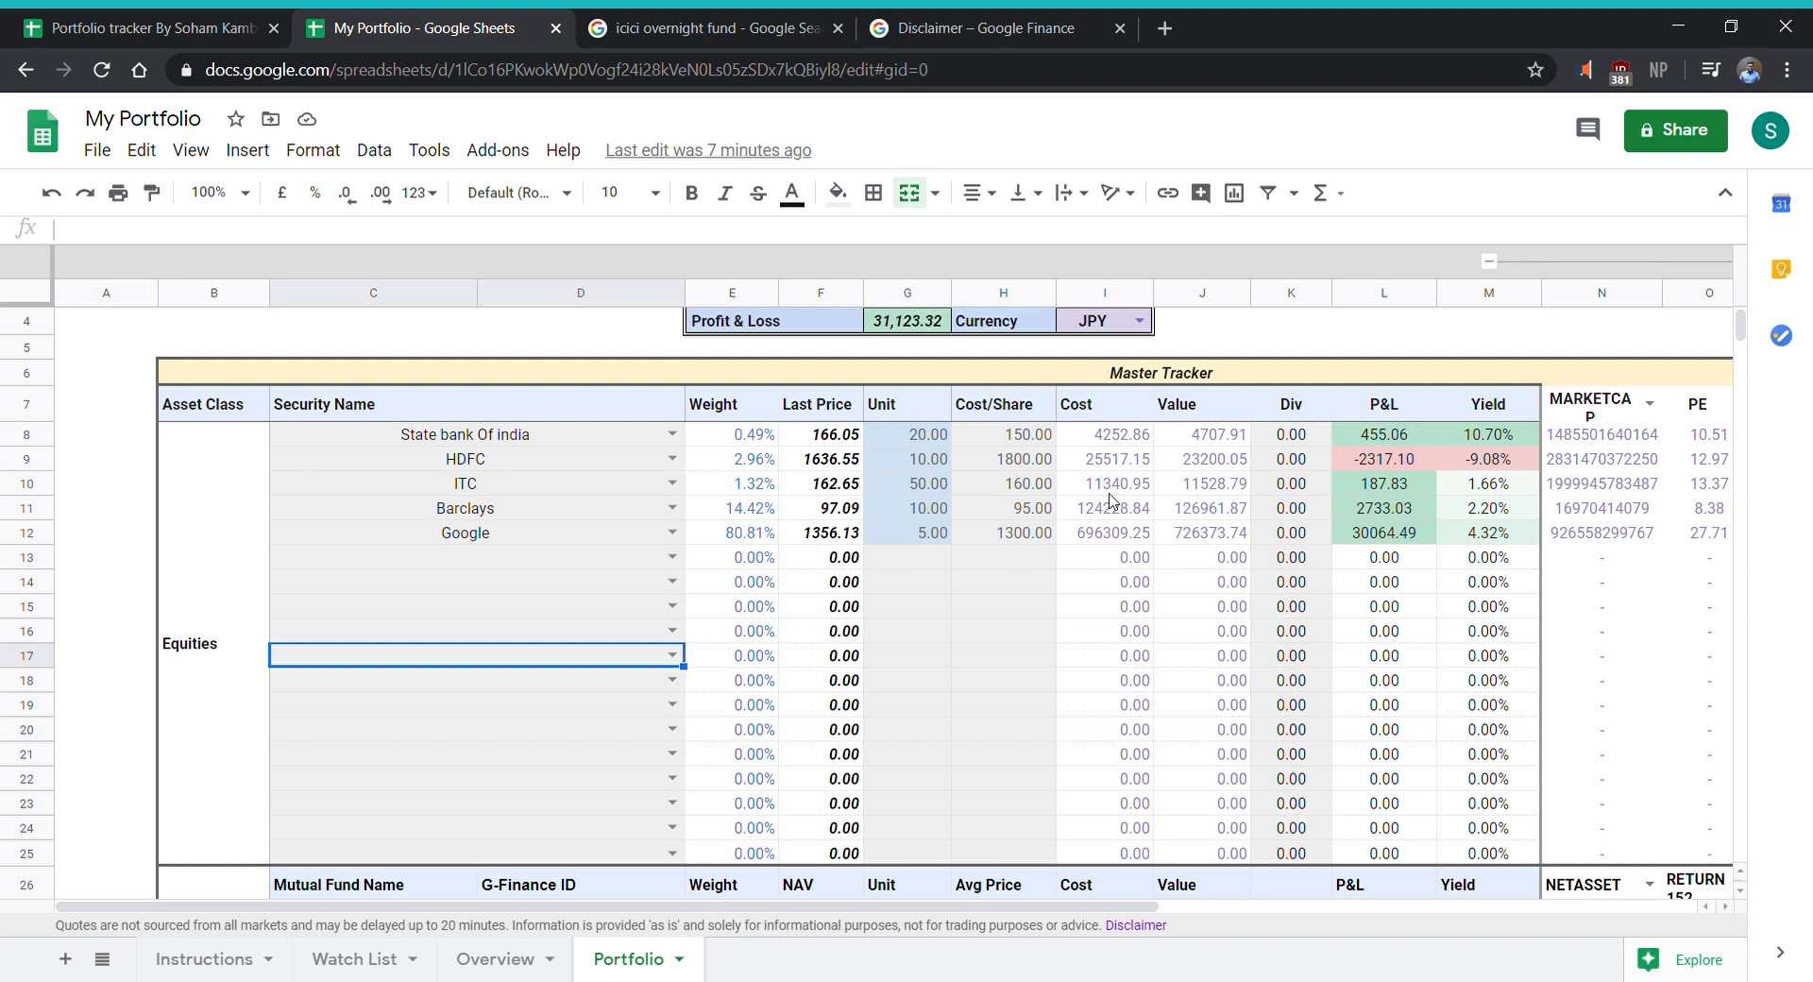
# - Enter a dividend of 25 for State bank Of india in the Equities section
pyautogui.click(1313, 466)
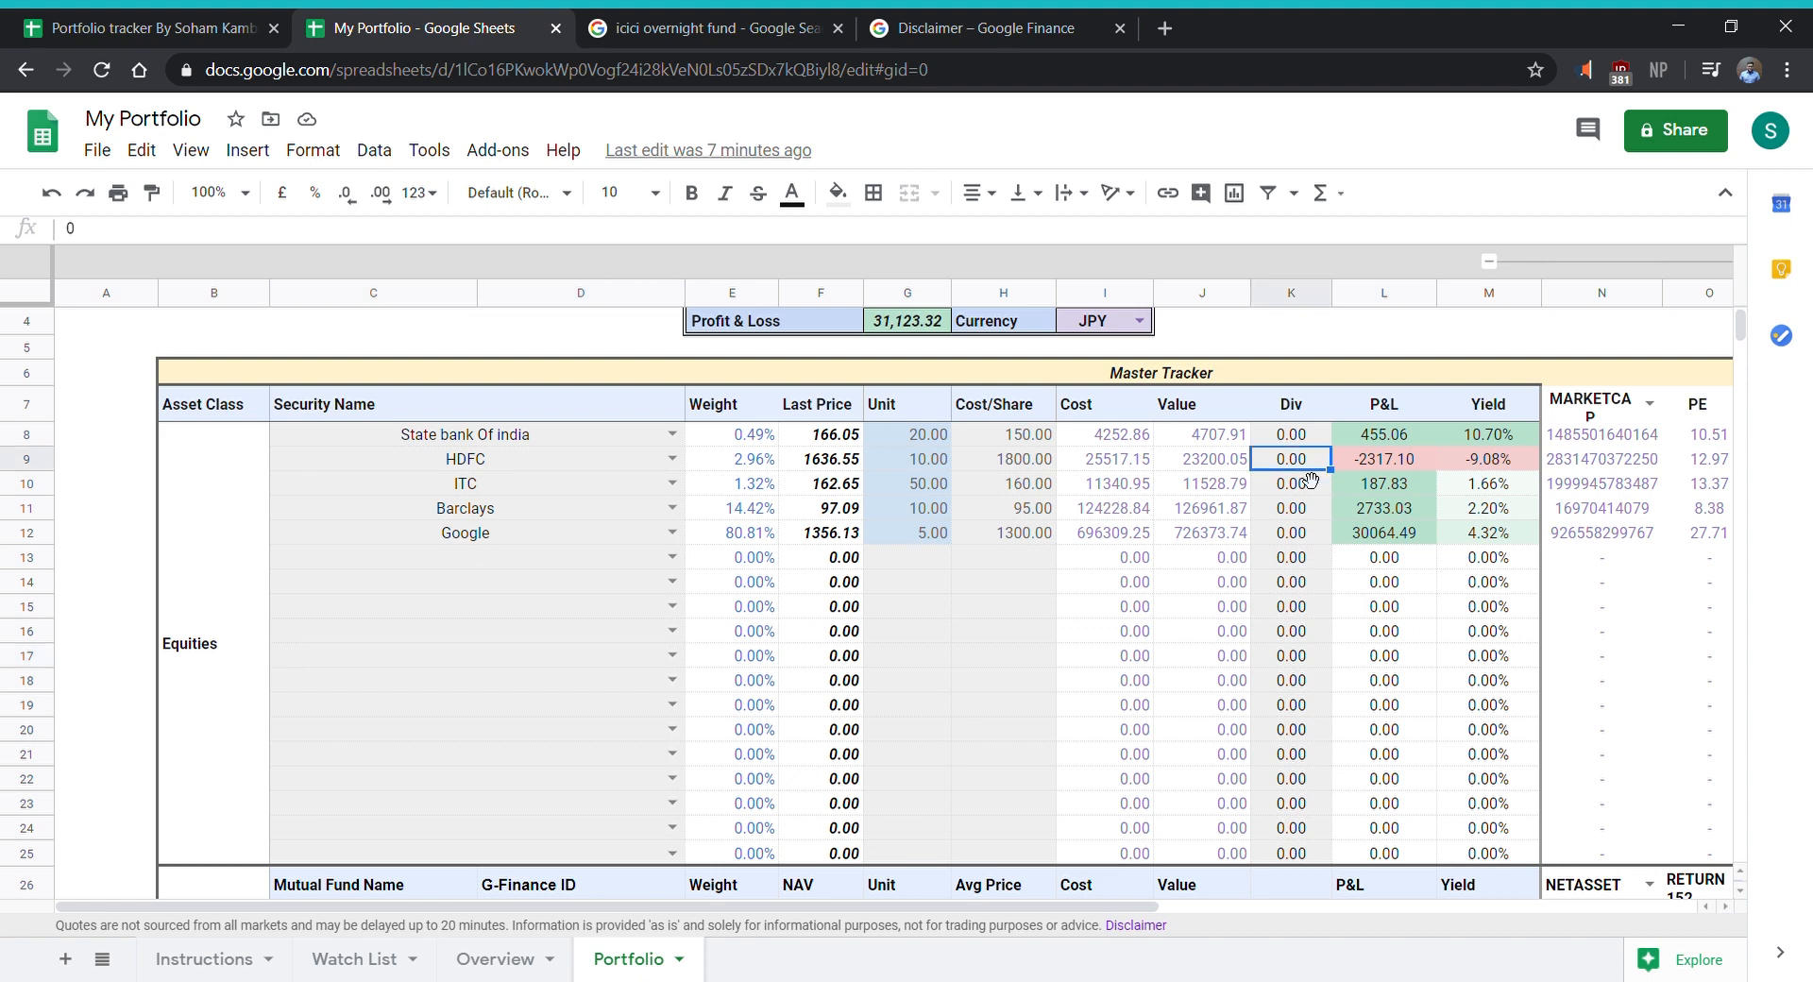
pyautogui.click(1270, 439)
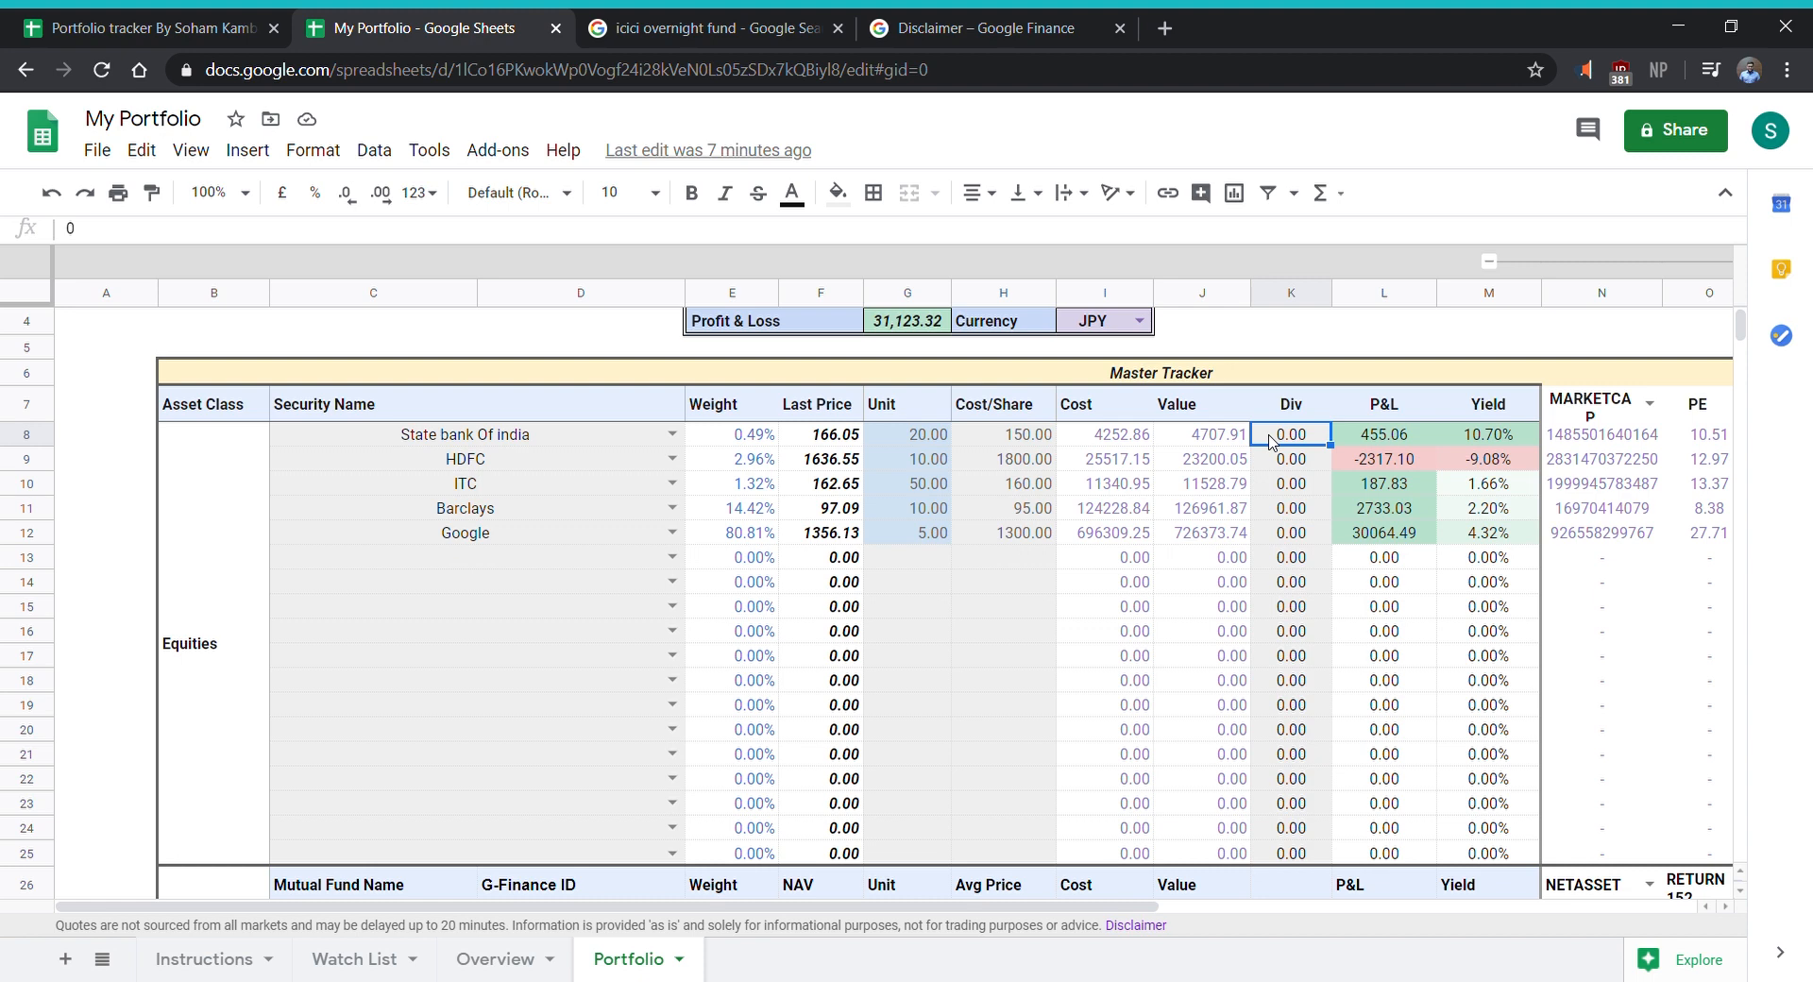
pyautogui.write('25')
pyautogui.press('Return')
pyautogui.click(1270, 442)
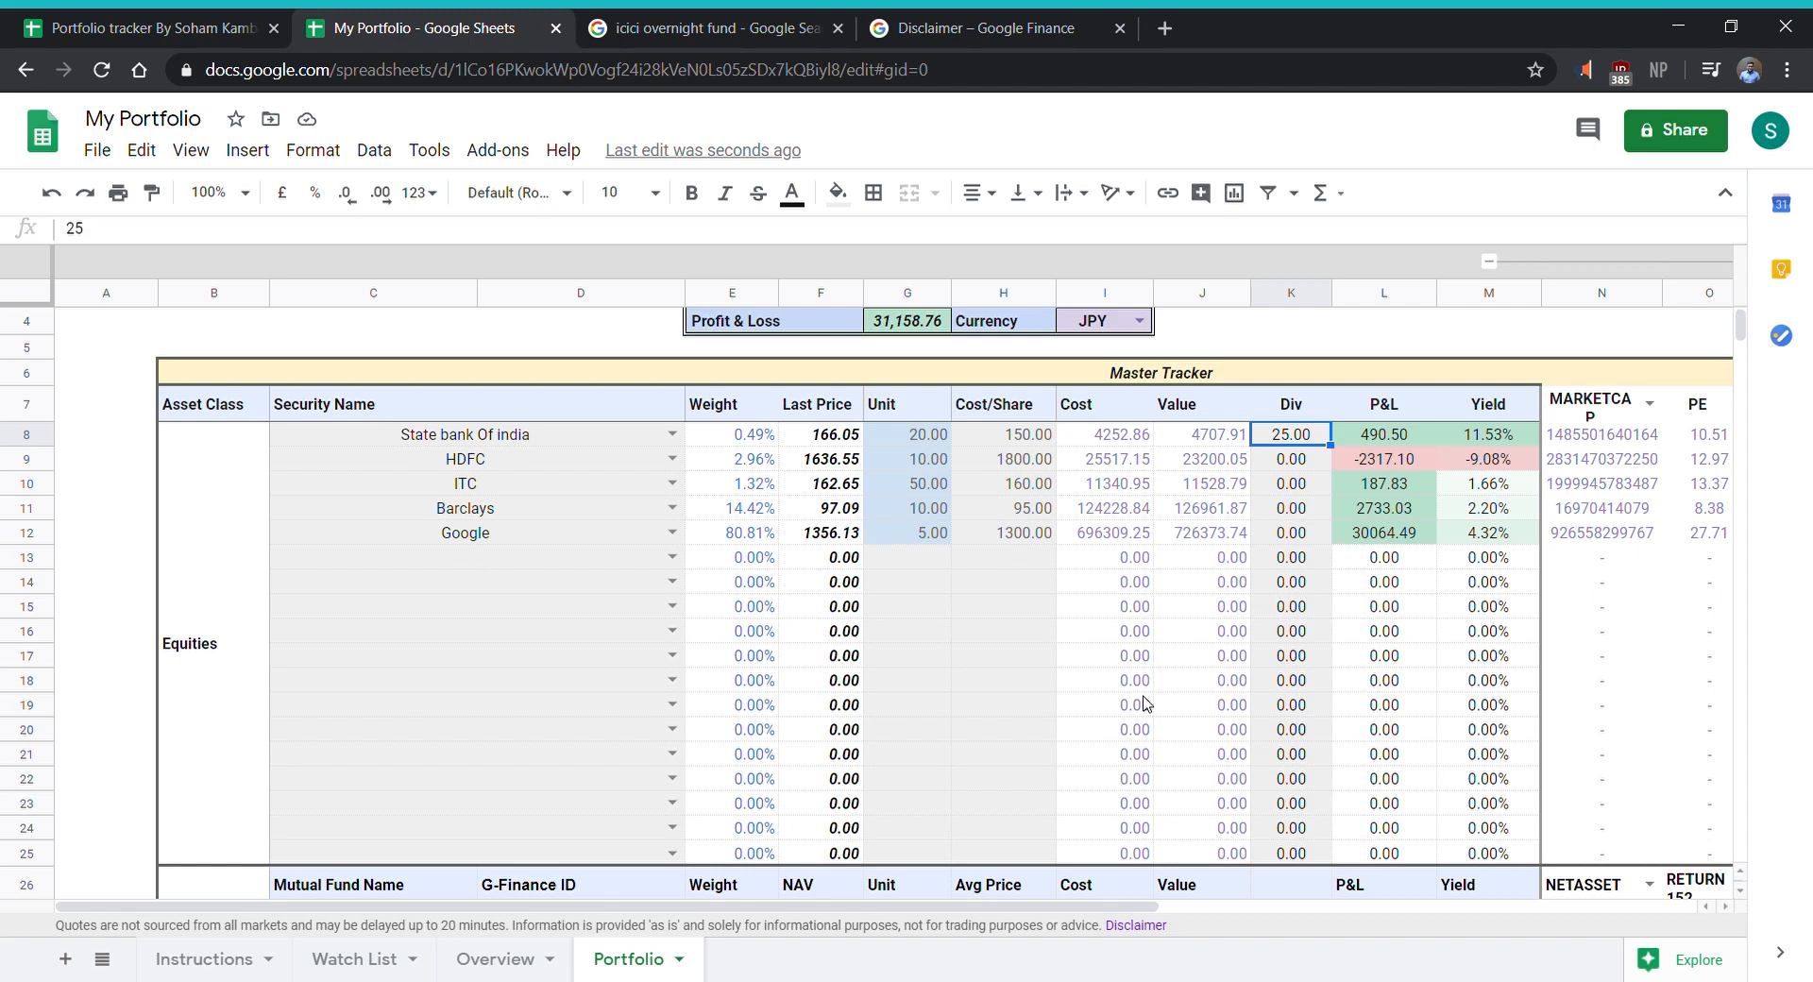
# - Choose Axis Blue Chip and ICICI over night as the first two entries in the Mutual Fund section
pyautogui.scroll(-3, 1144, 704)
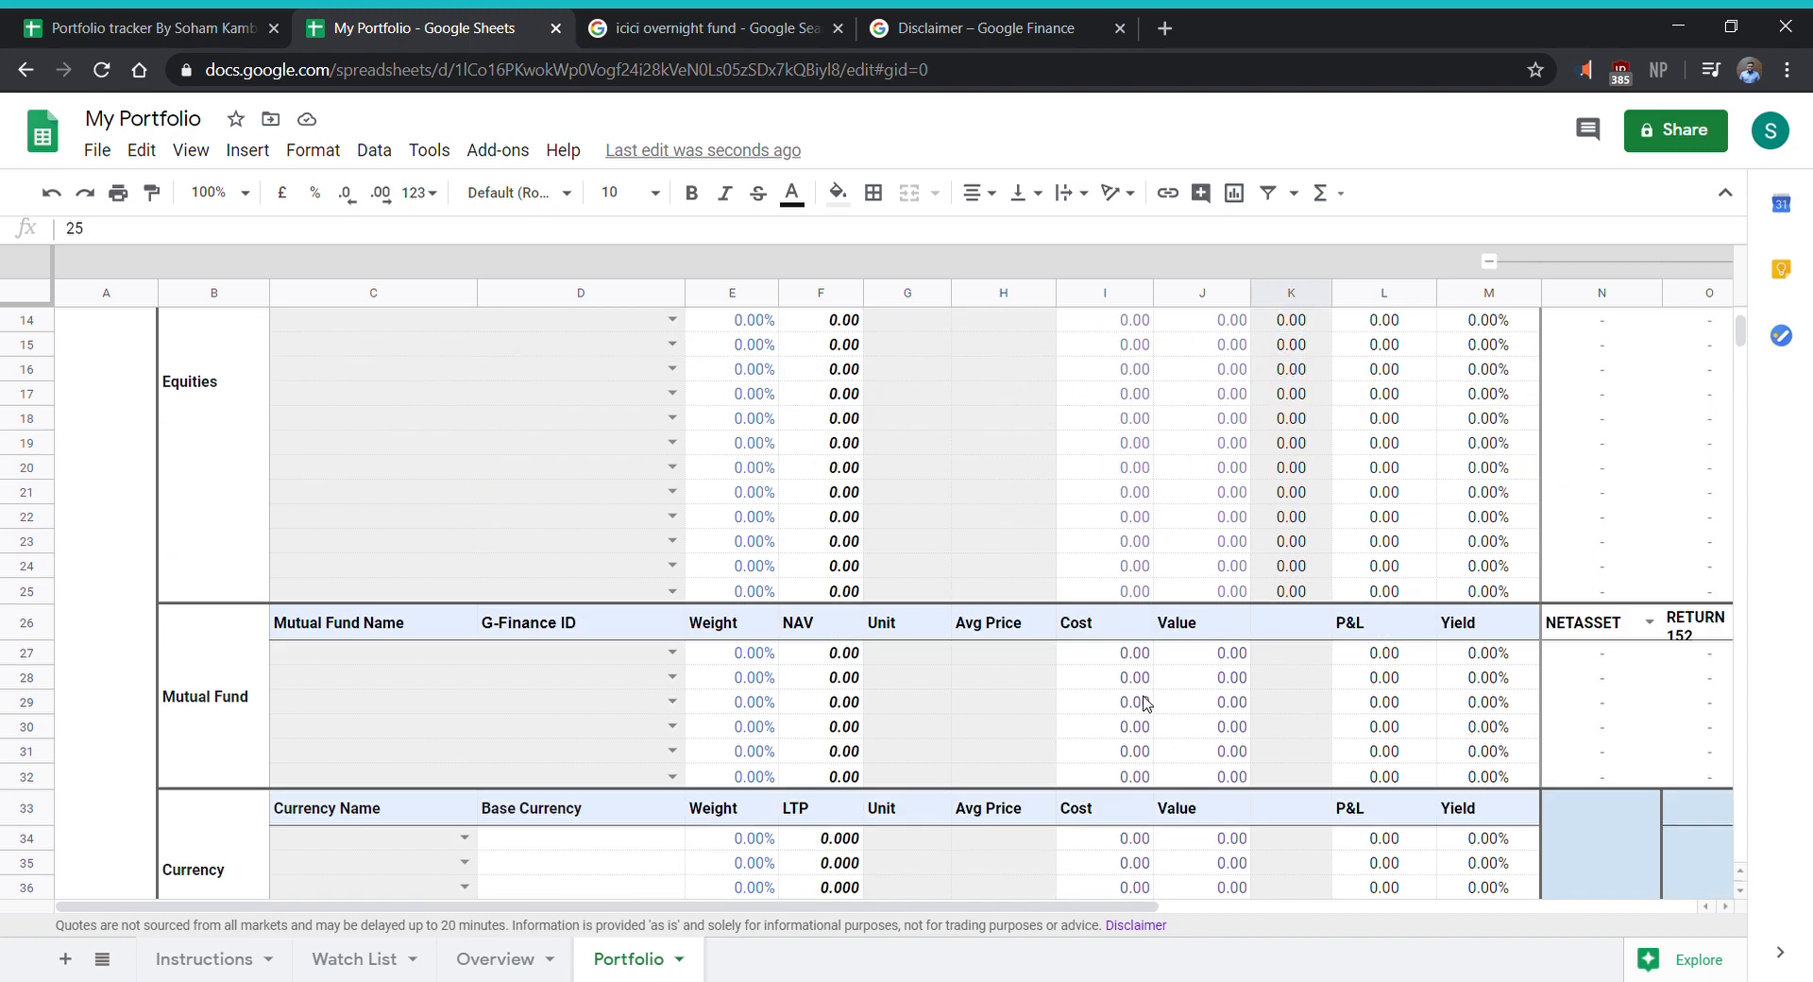
pyautogui.click(671, 652)
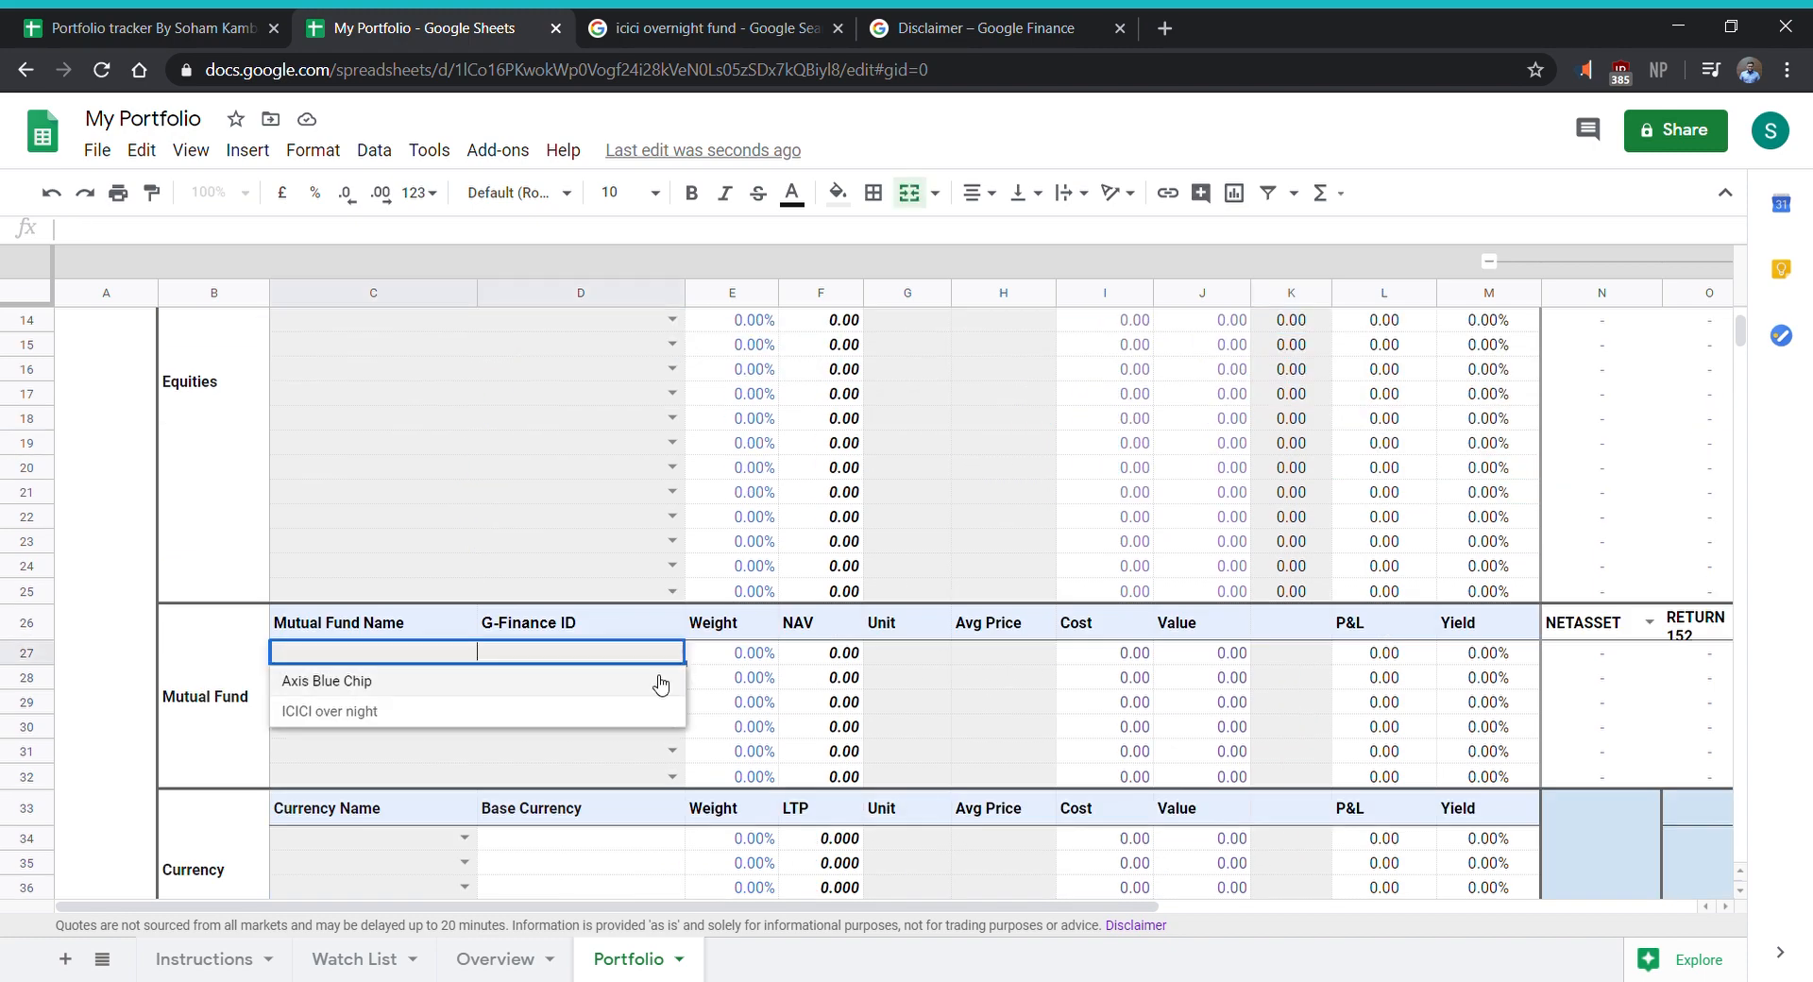
pyautogui.click(660, 681)
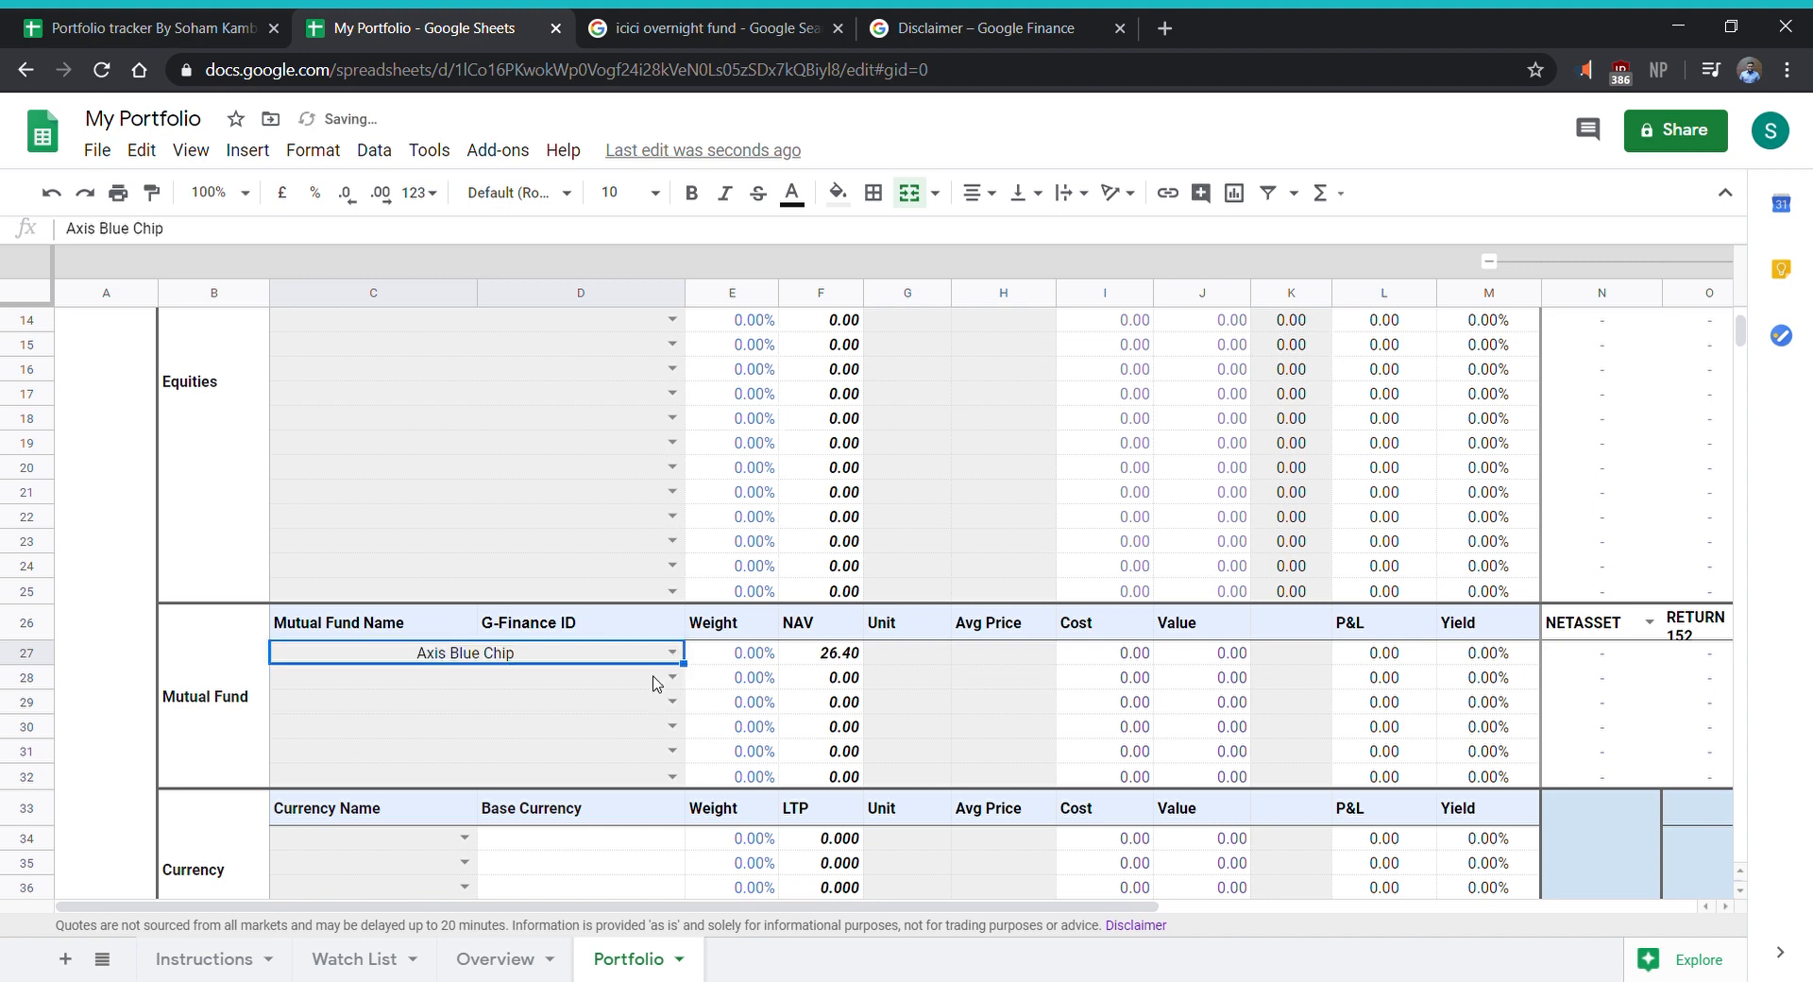
pyautogui.click(671, 678)
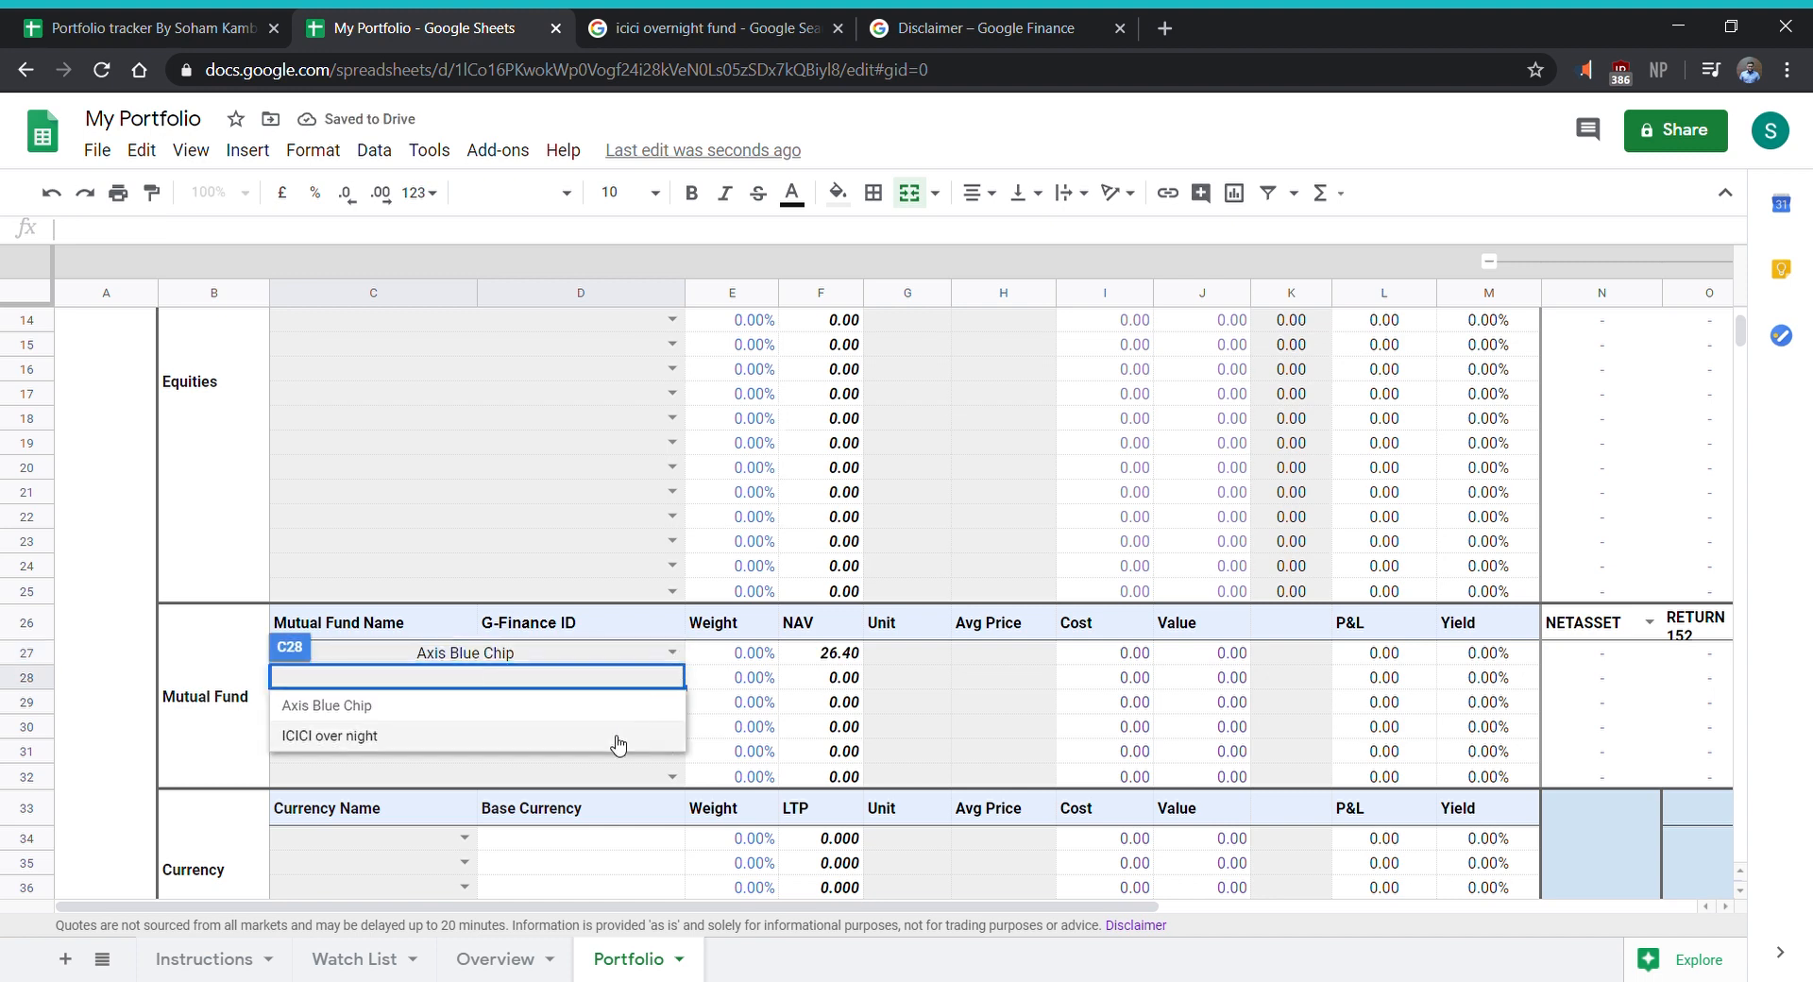
pyautogui.click(619, 745)
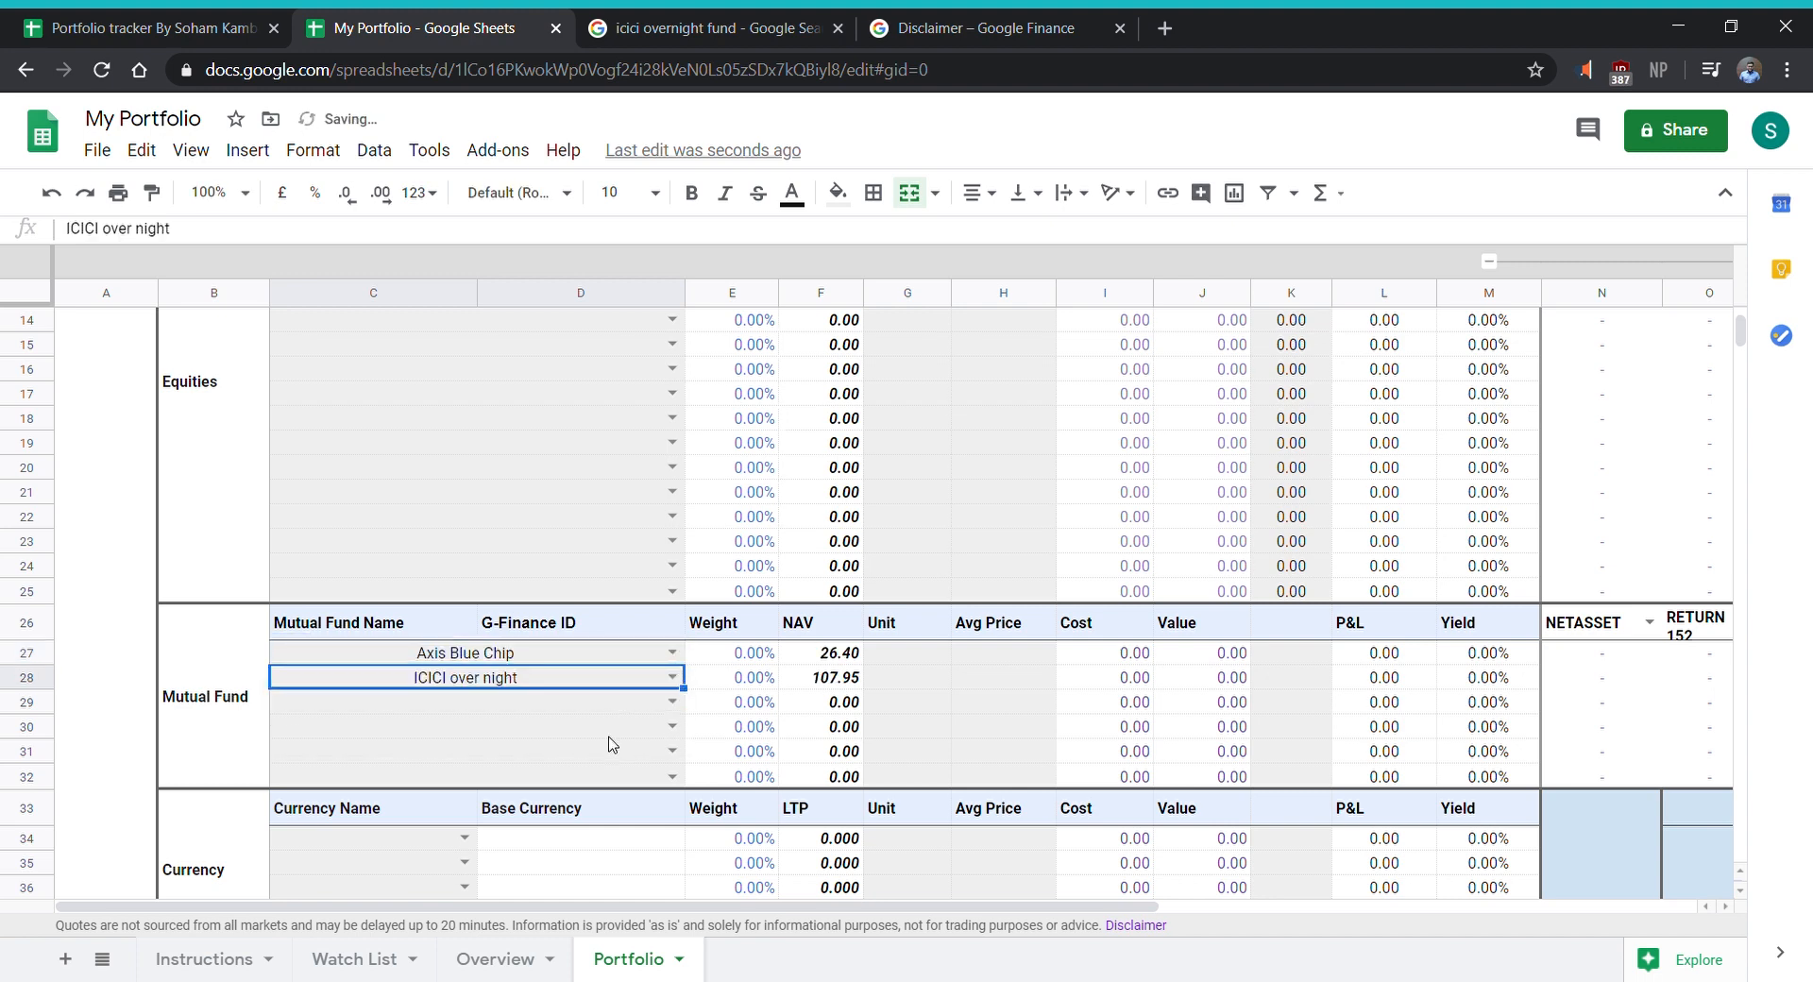
# - Enter 100 units each for Axis Blue Chip and ICICI over night
pyautogui.click(924, 661)
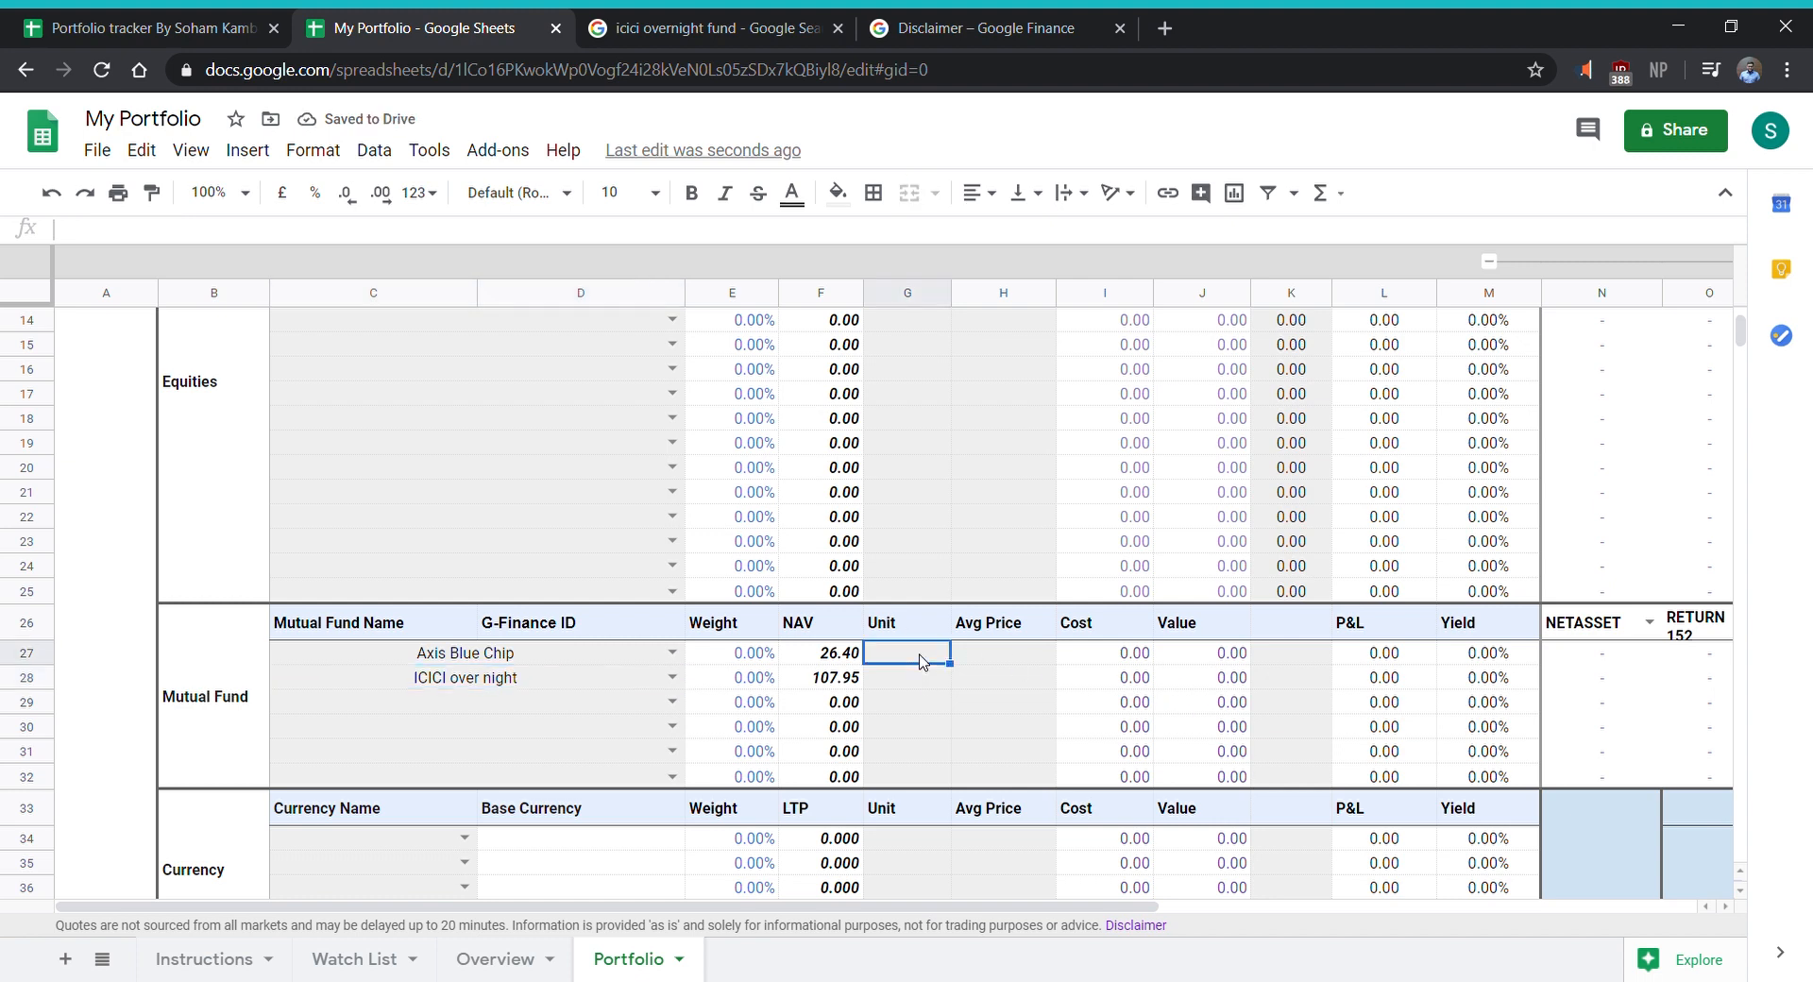
pyautogui.write('100')
pyautogui.press('Return')
pyautogui.write('100')
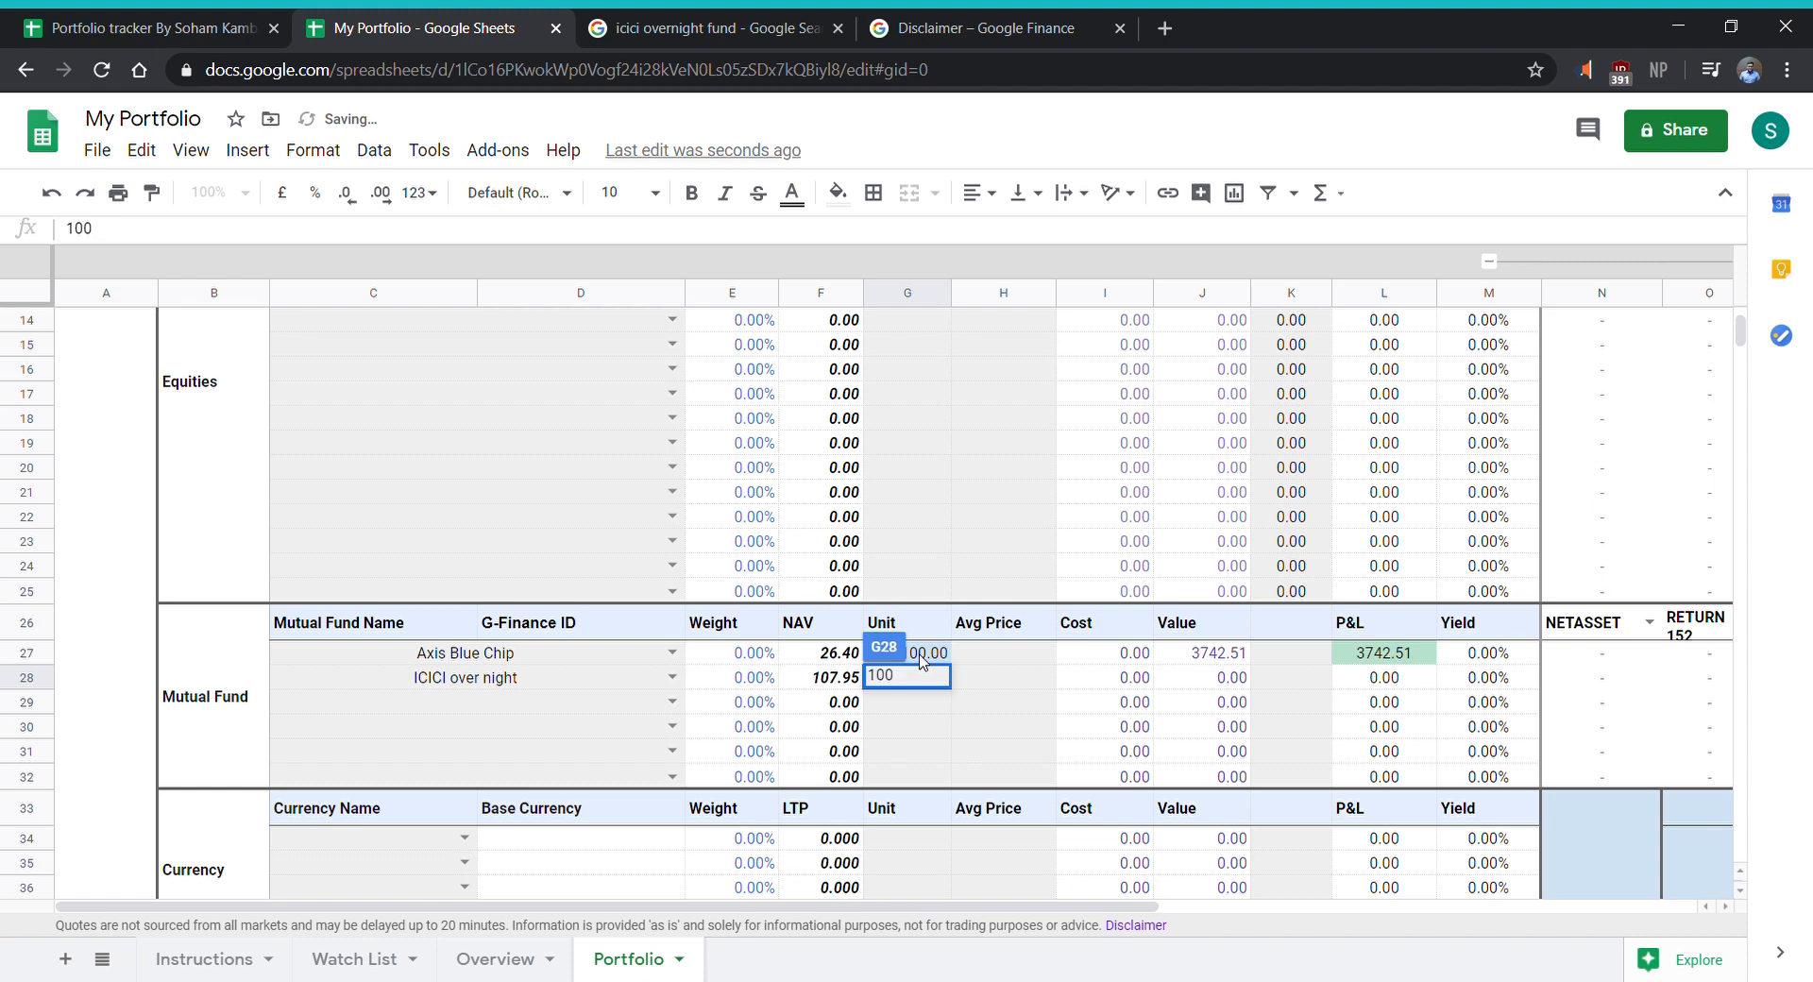
pyautogui.press('Tab')
# - Set the average price to 24 for Axis Blue Chip and 100 for ICICI over night
pyautogui.press('Up')
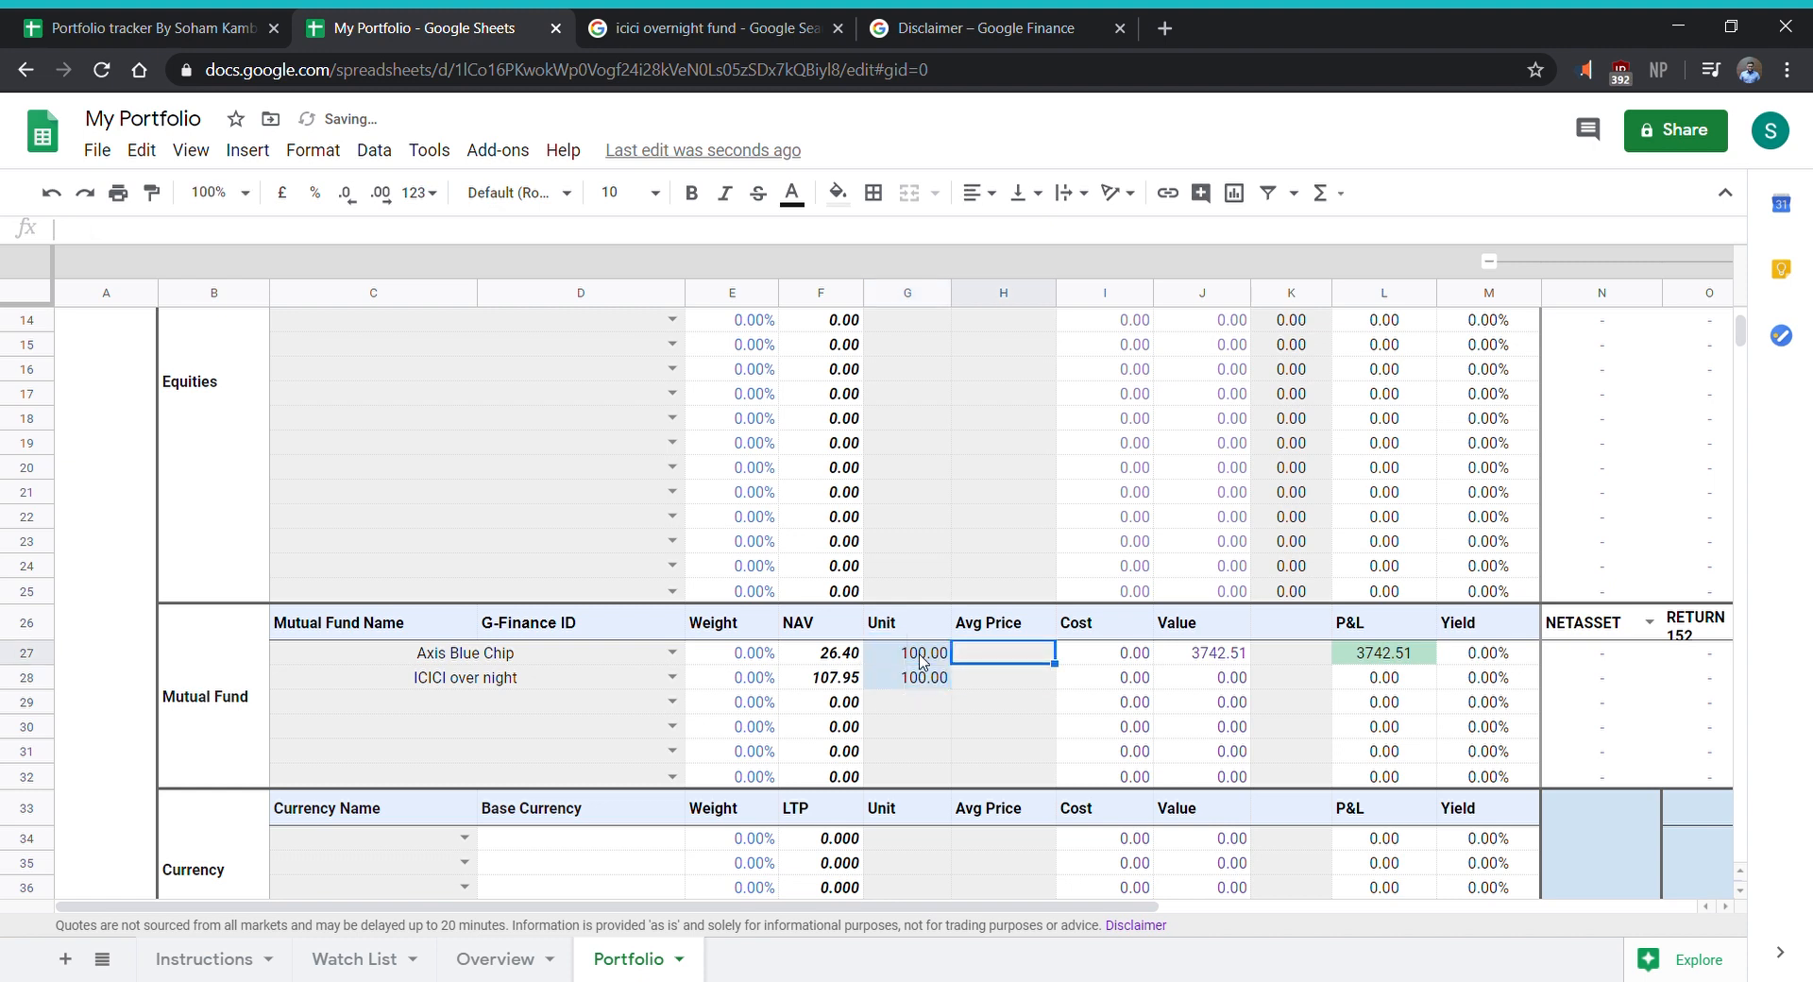
pyautogui.write('24')
pyautogui.press('Return')
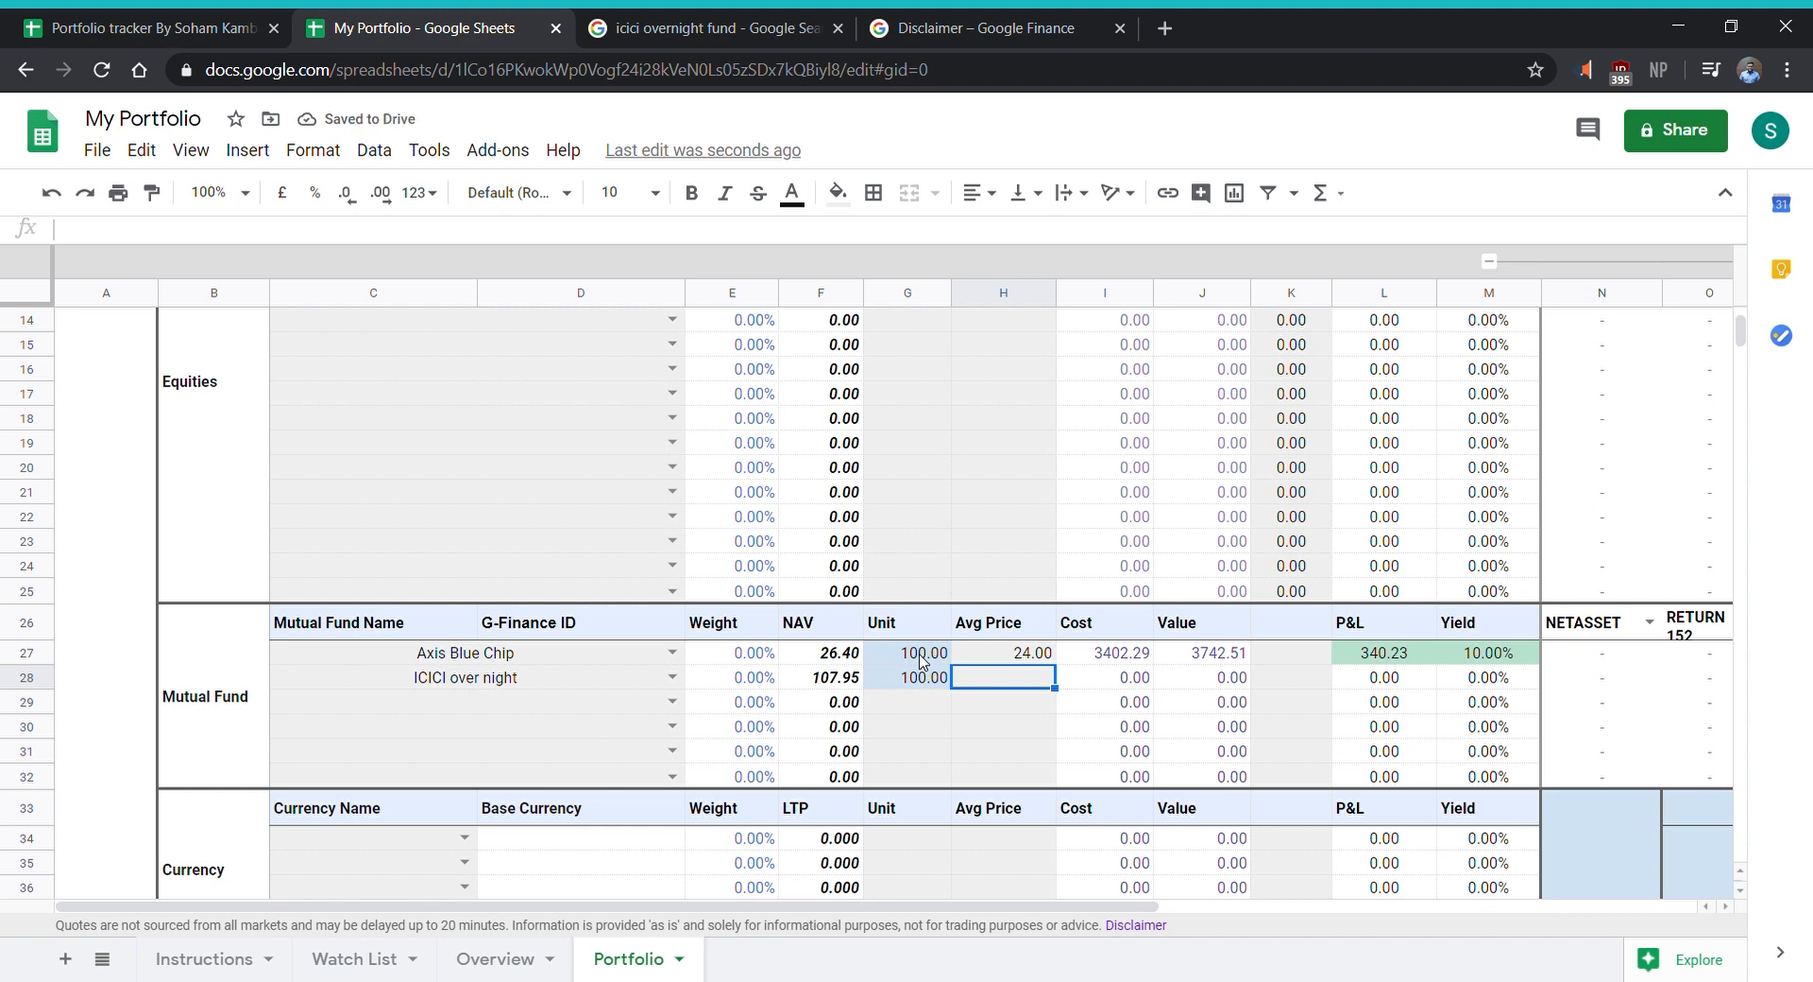
pyautogui.write('100')
pyautogui.press('Tab')
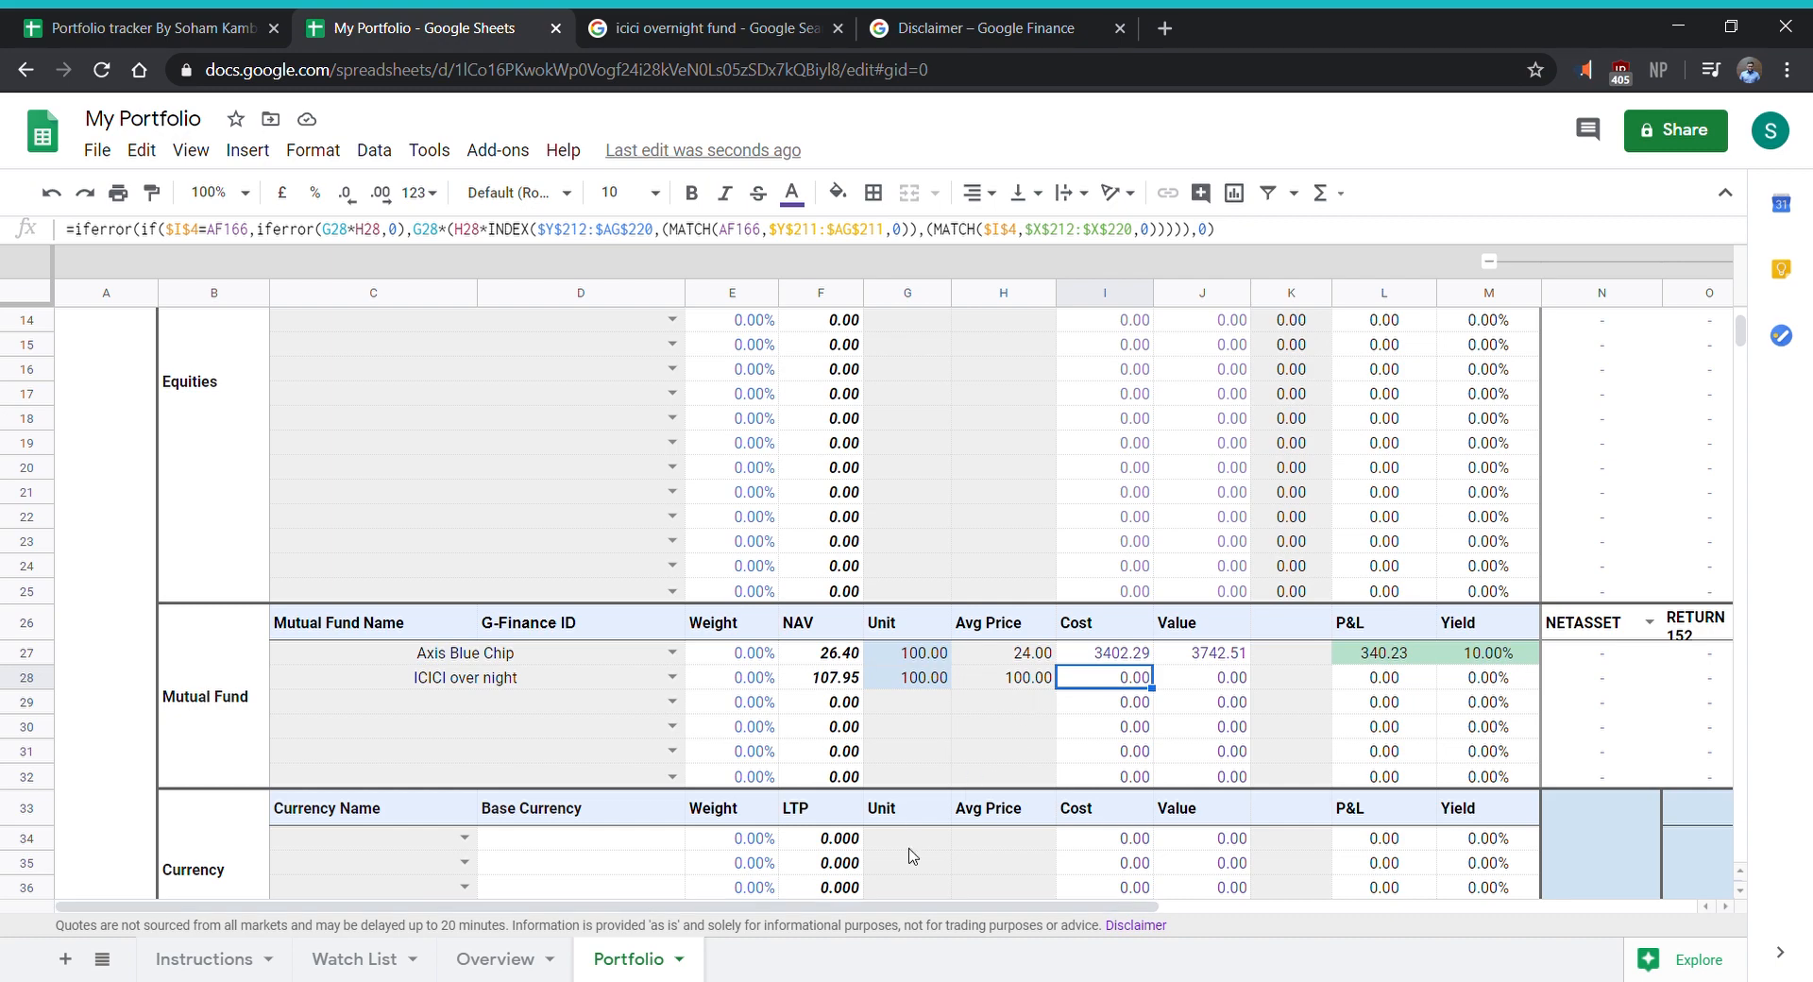
# - Set the investment currency of ICICI over night to INR in the Watch List sheet's Mutual Fund Watchlist
pyautogui.click(404, 963)
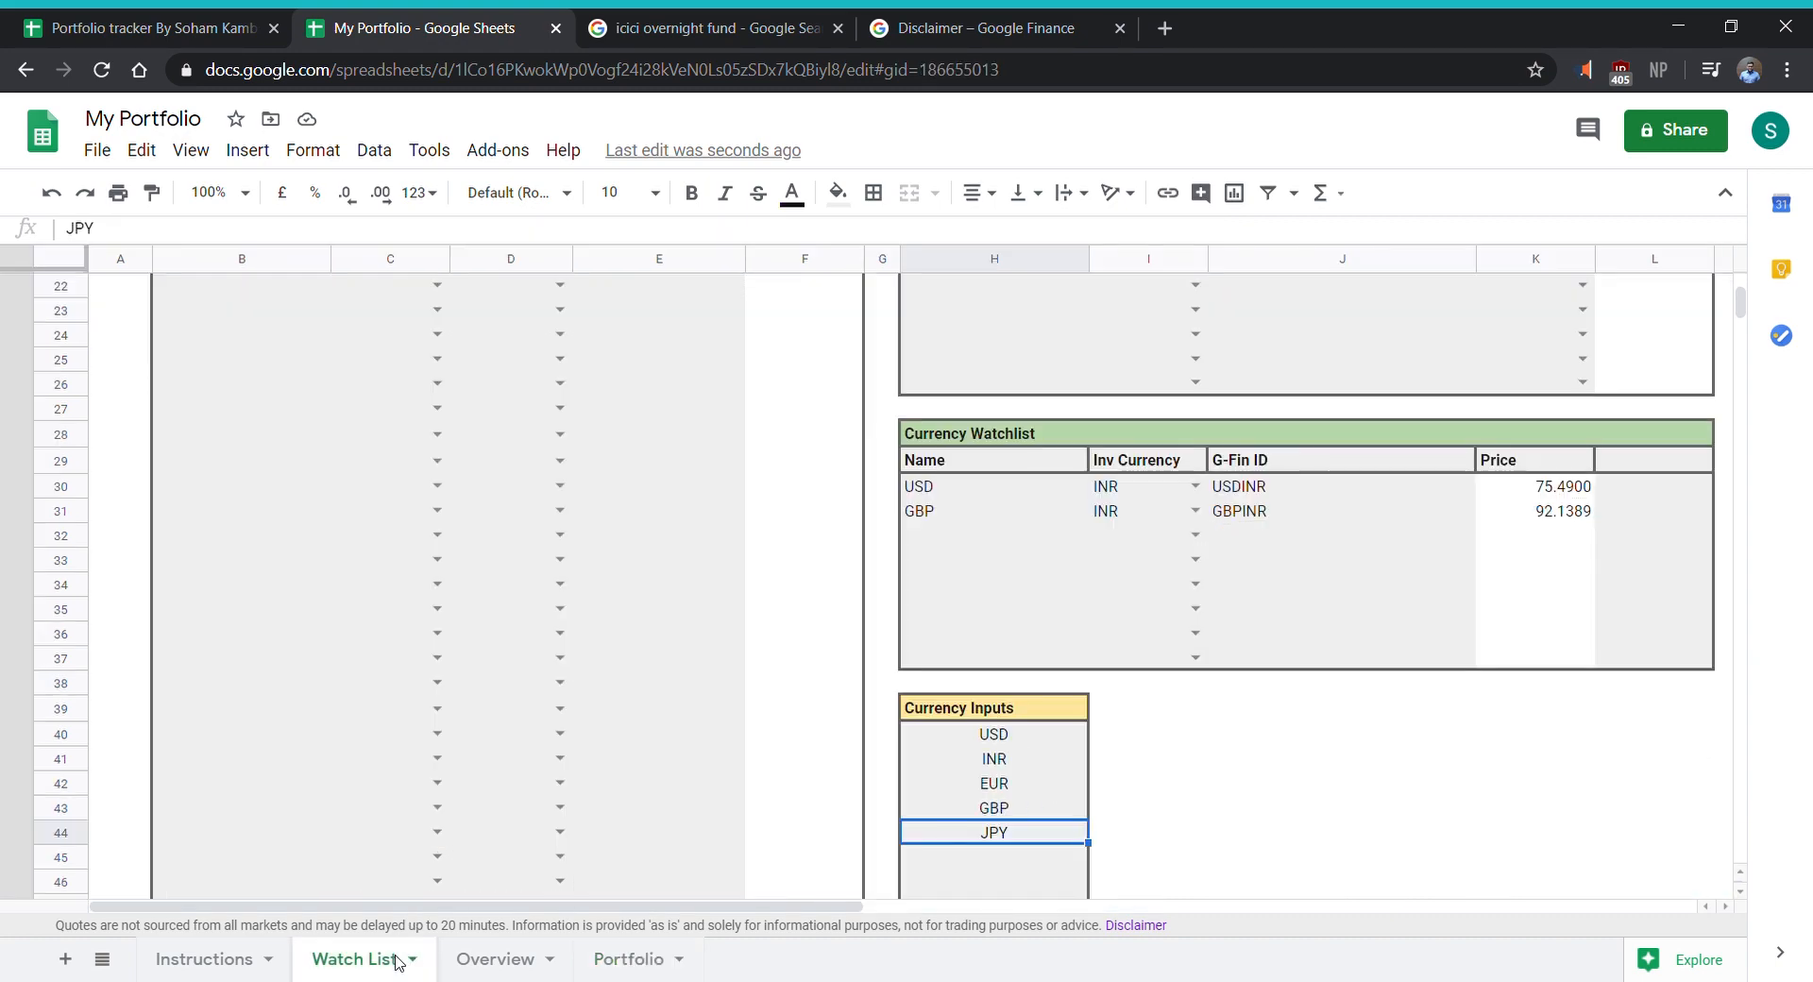
pyautogui.scroll(5, 1424, 607)
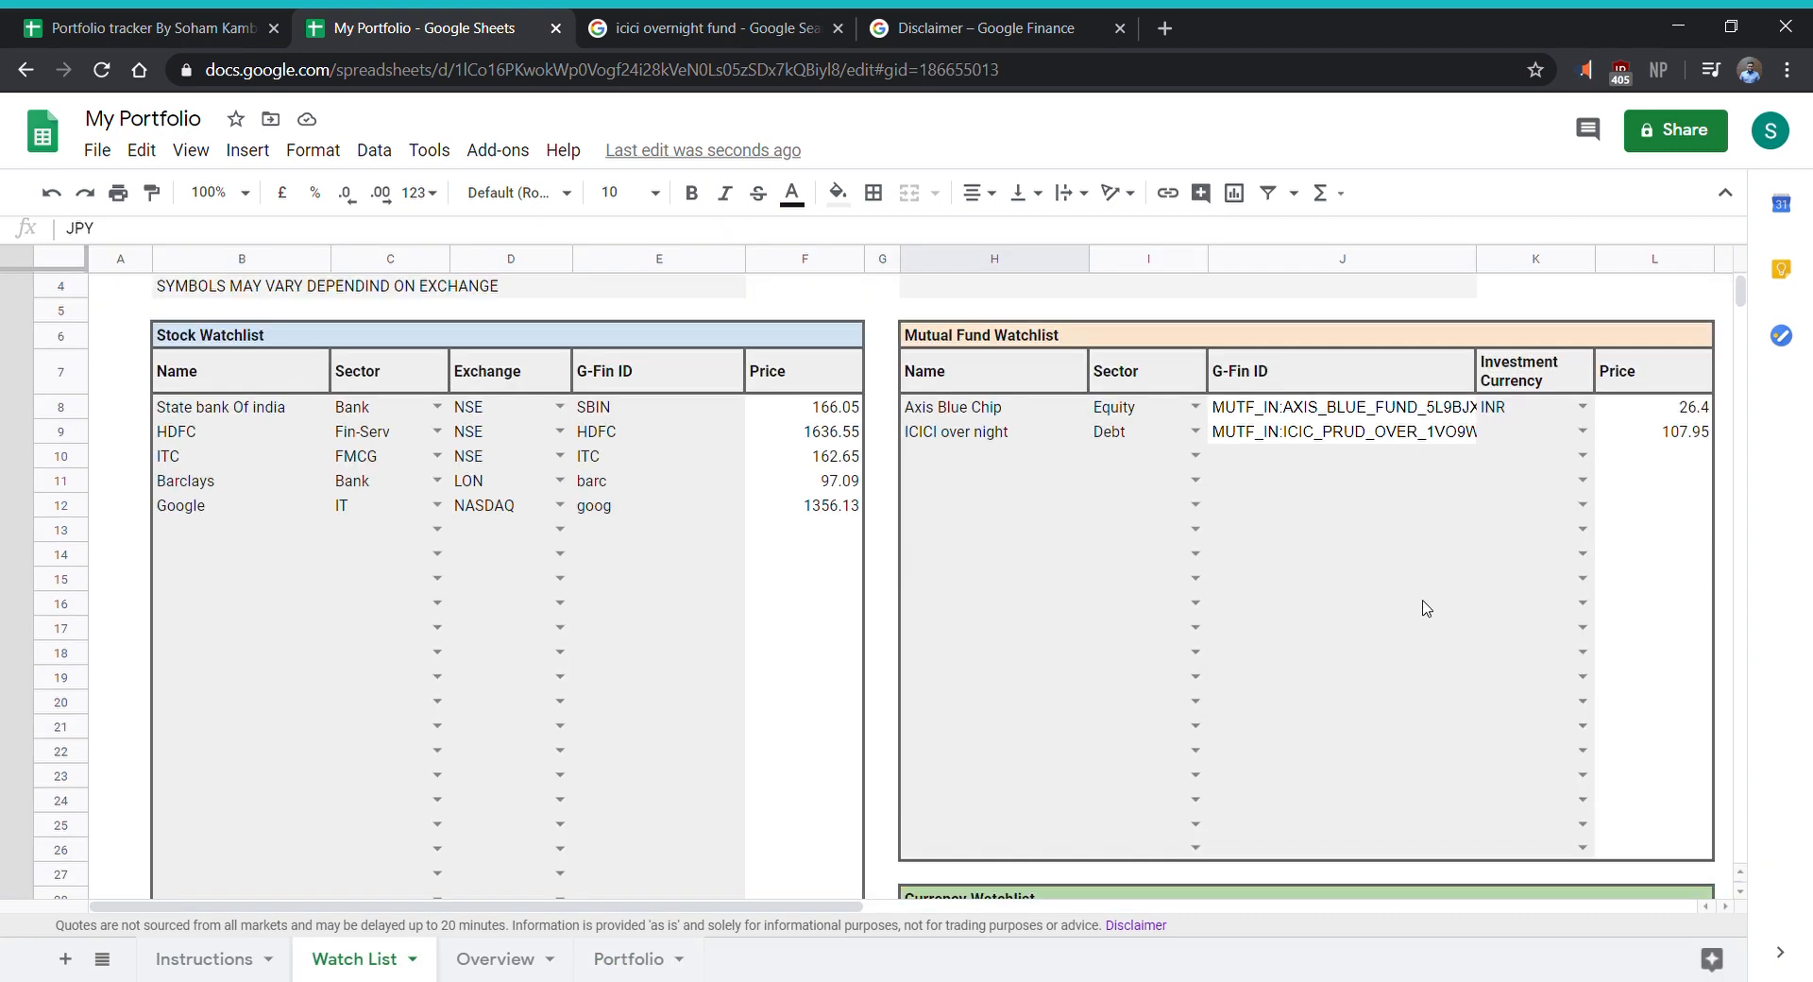
pyautogui.click(1584, 432)
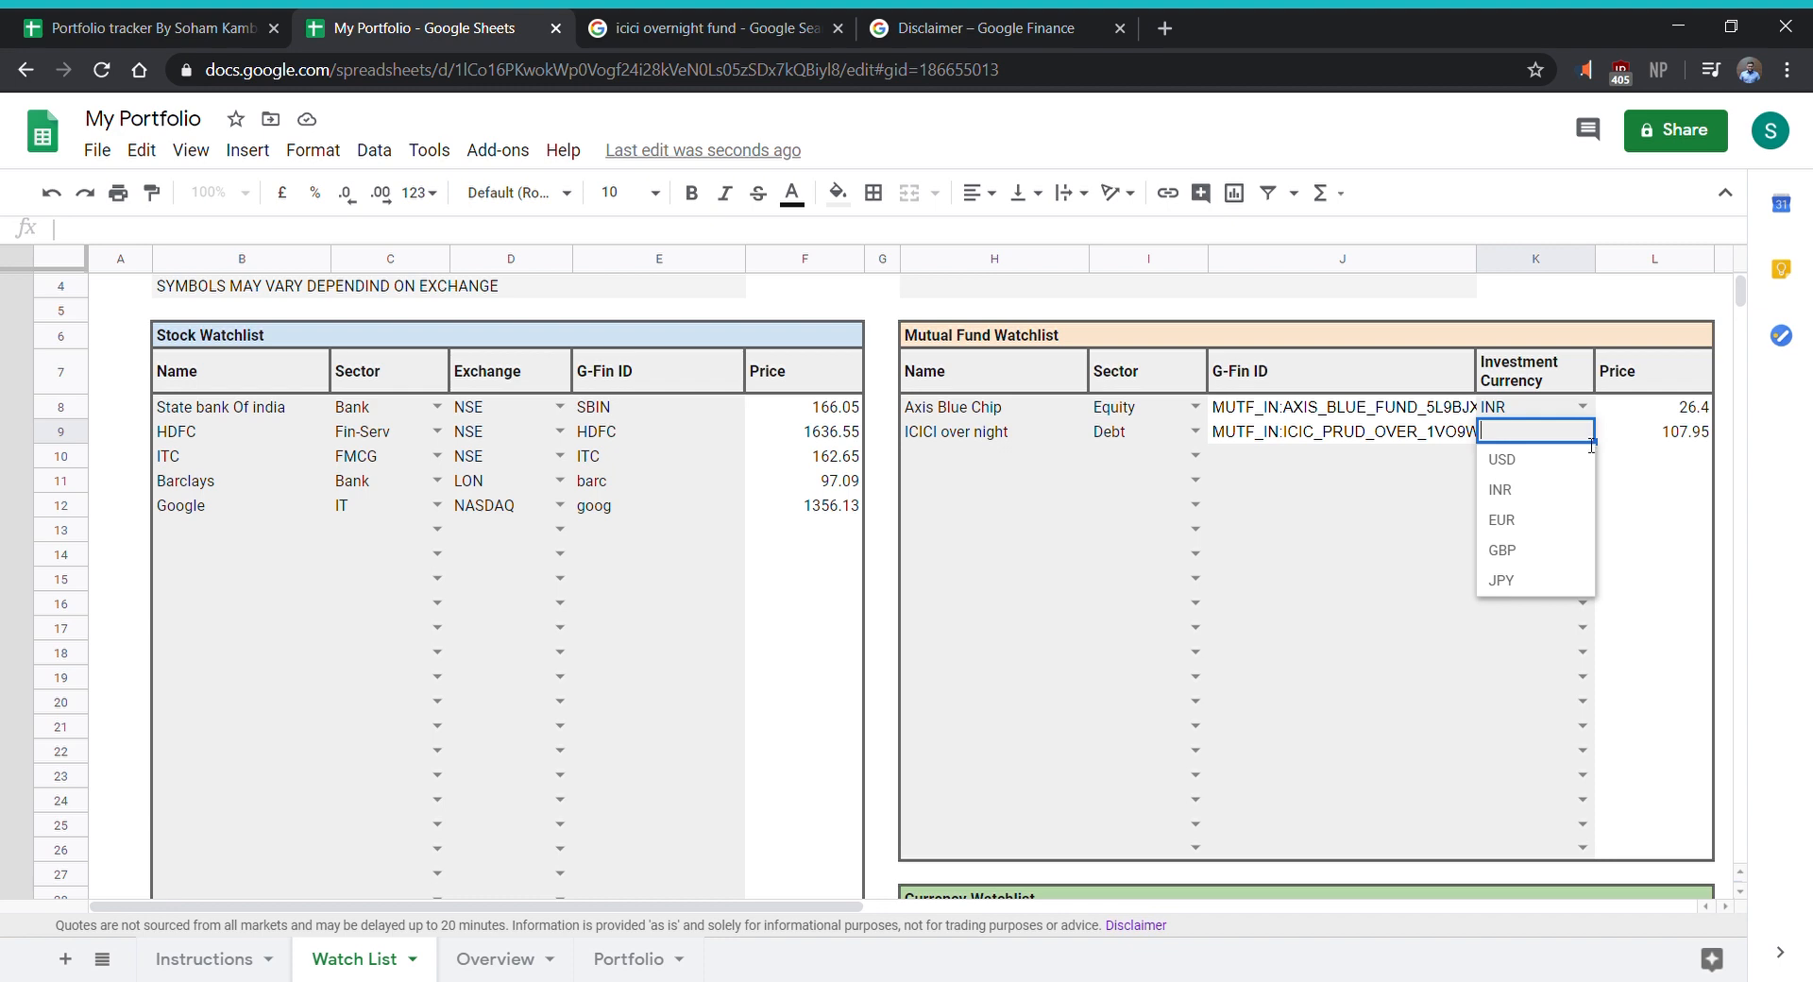
pyautogui.click(1555, 491)
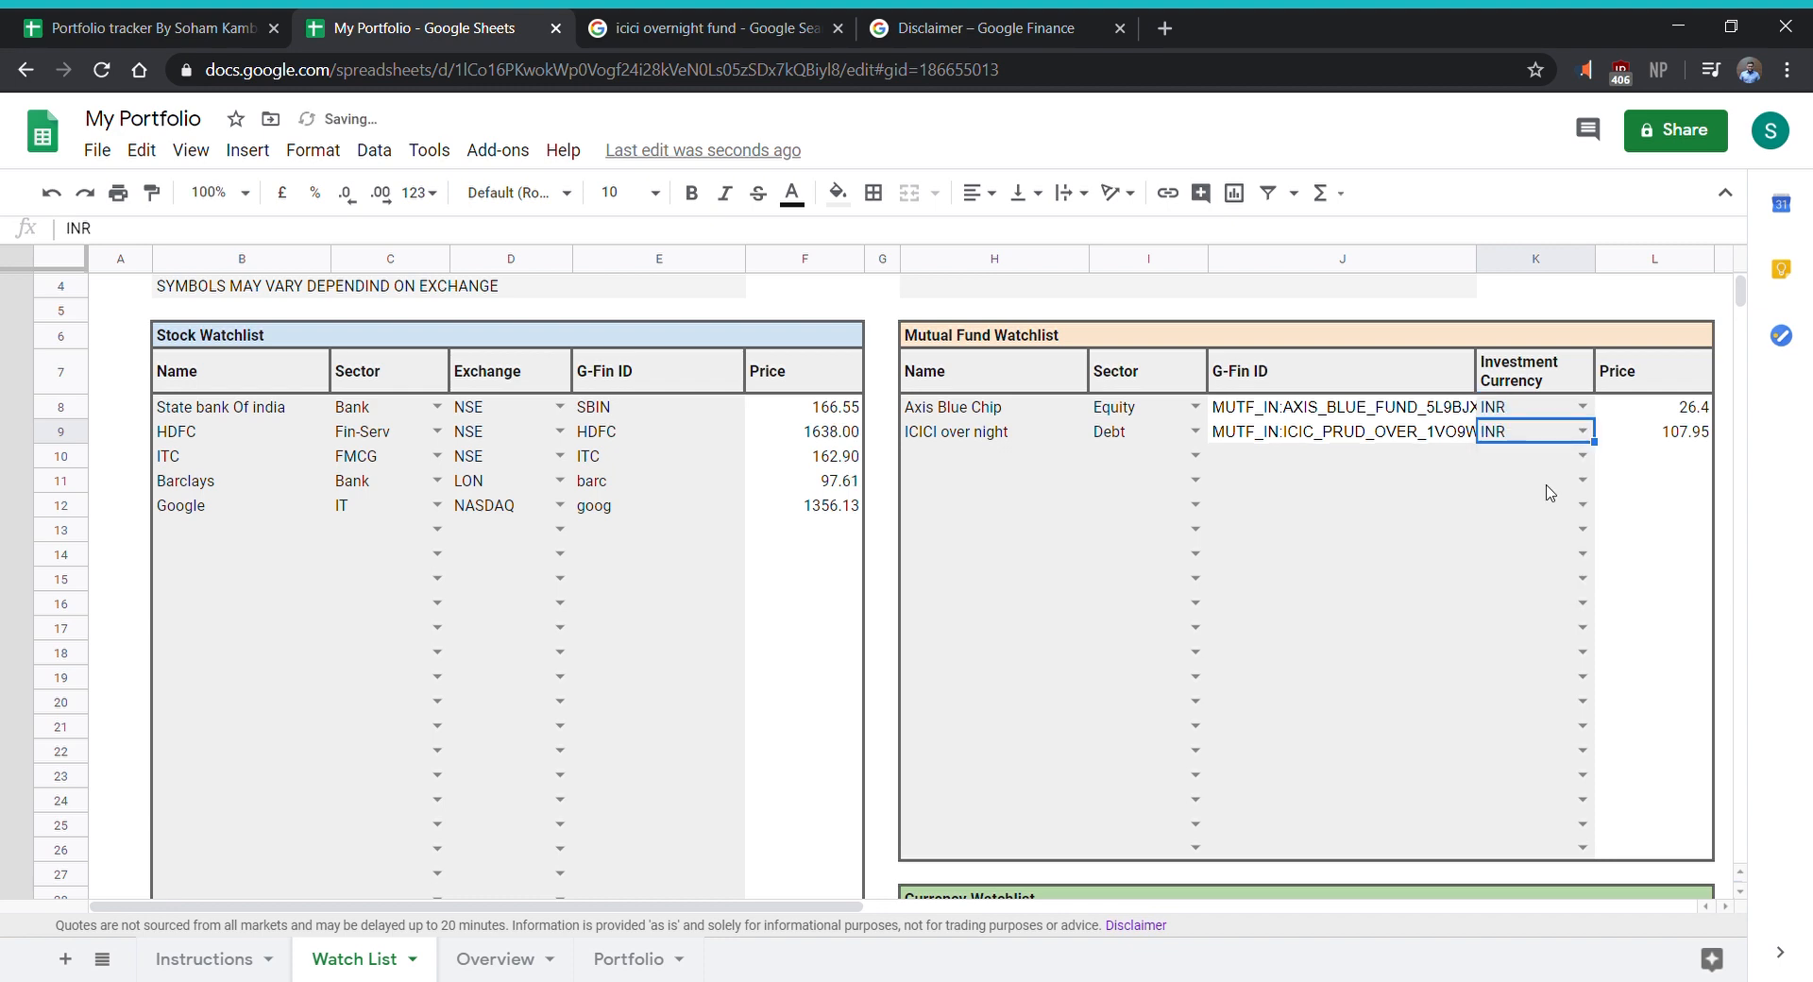
# - Return to the Portfolio sheet and review the mutual fund figures and the portfolio summary
pyautogui.click(631, 959)
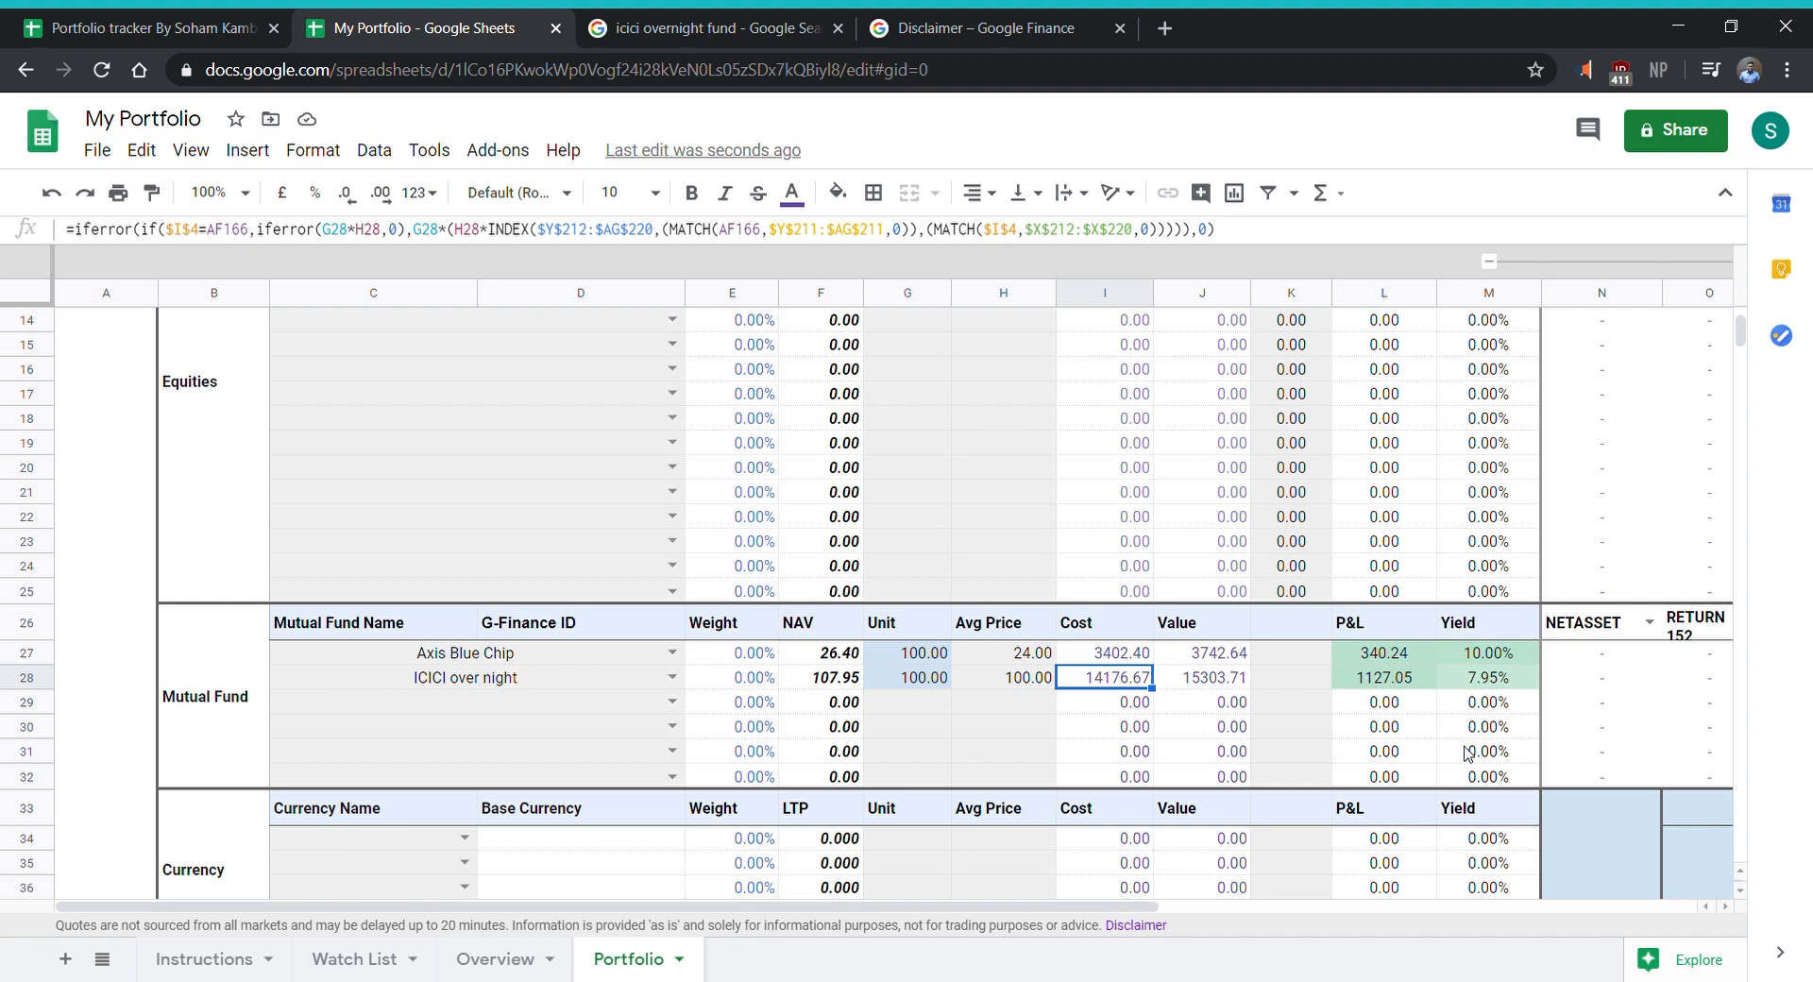
pyautogui.scroll(1, 1388, 727)
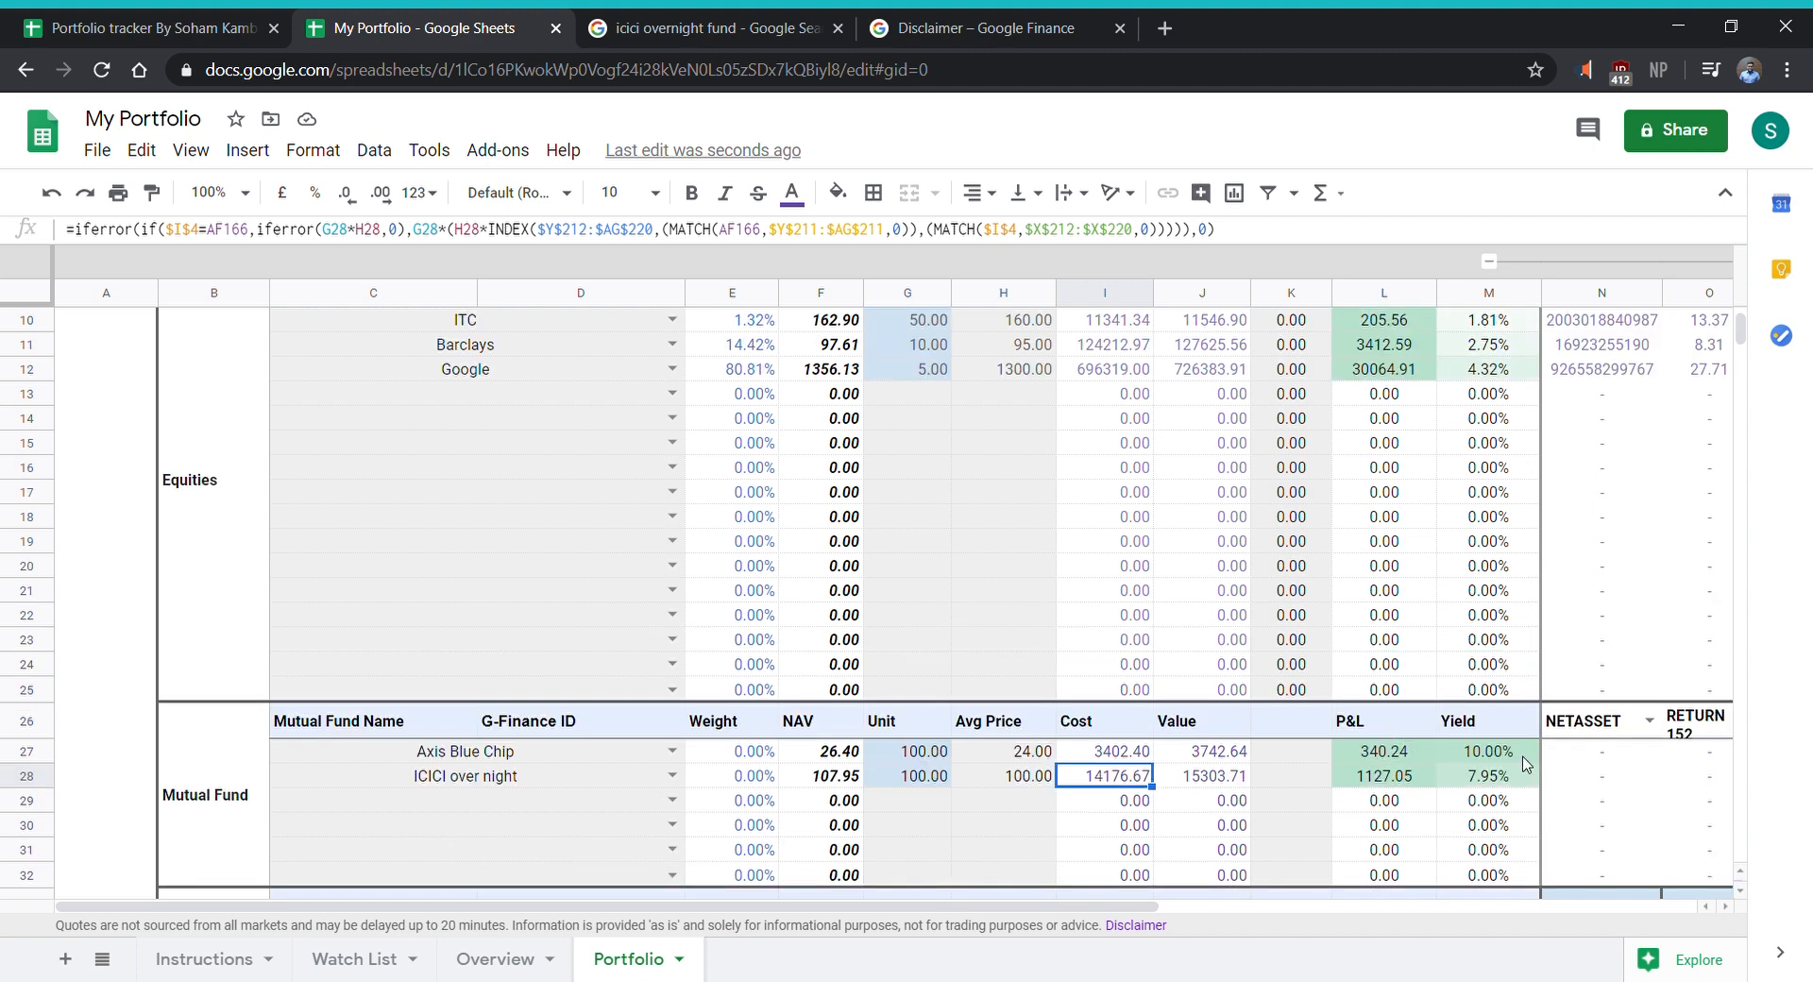
pyautogui.scroll(3, 1492, 779)
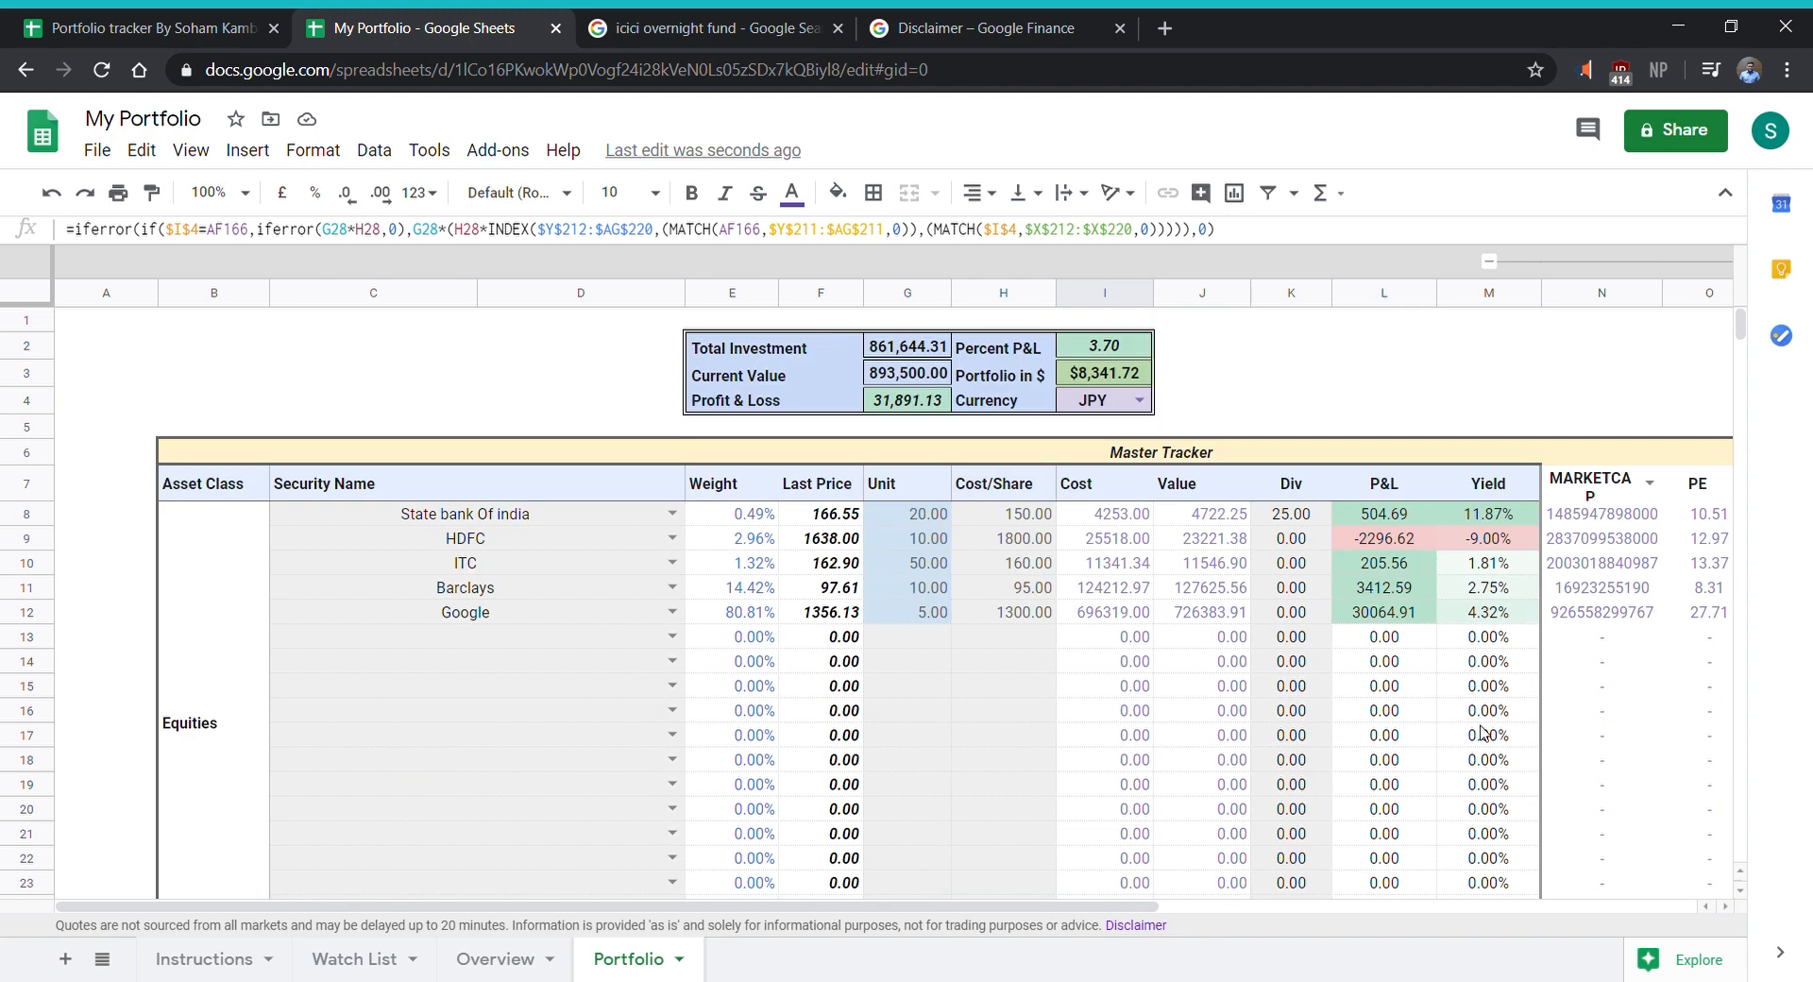
pyautogui.scroll(-2, 1481, 749)
pyautogui.scroll(-3, 1480, 749)
pyautogui.scroll(5, 1481, 748)
pyautogui.scroll(-5, 1481, 749)
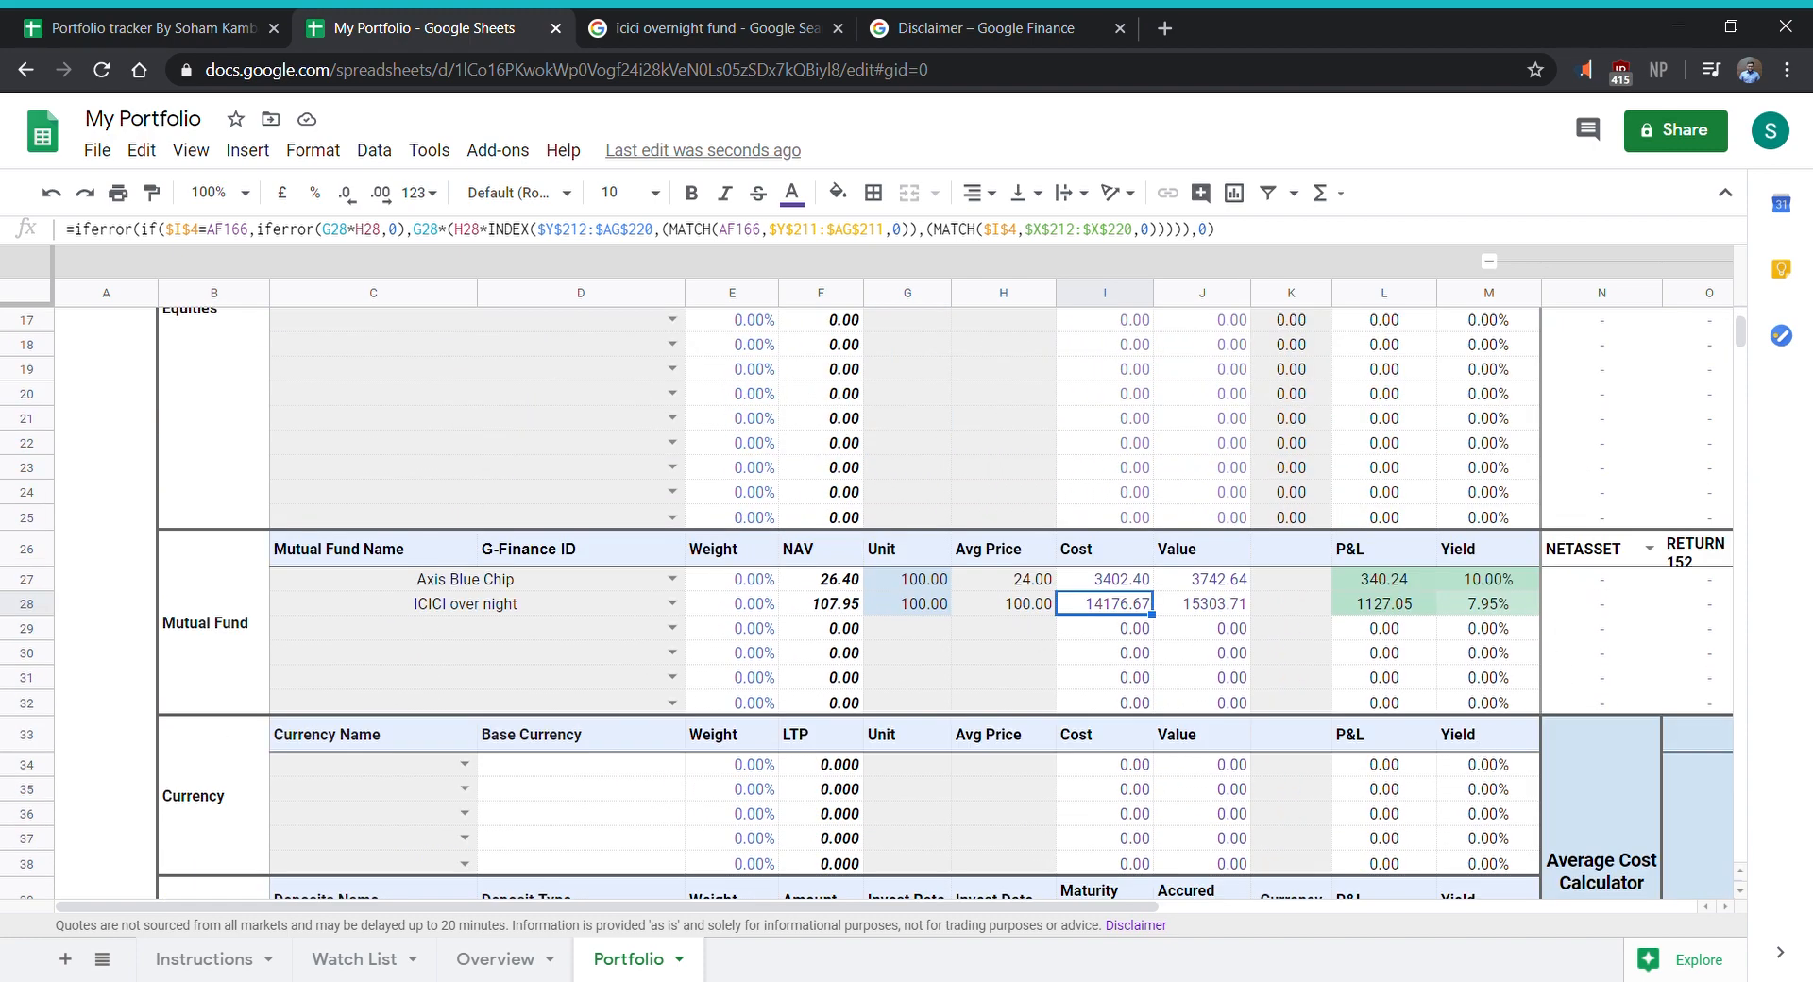
# - Change the first two data attribute headings beside the mutual funds' Yield column to RETURN1 and MORNINGSTARRATING
pyautogui.moveTo(1008, 911); pyautogui.dragTo(1500, 926)
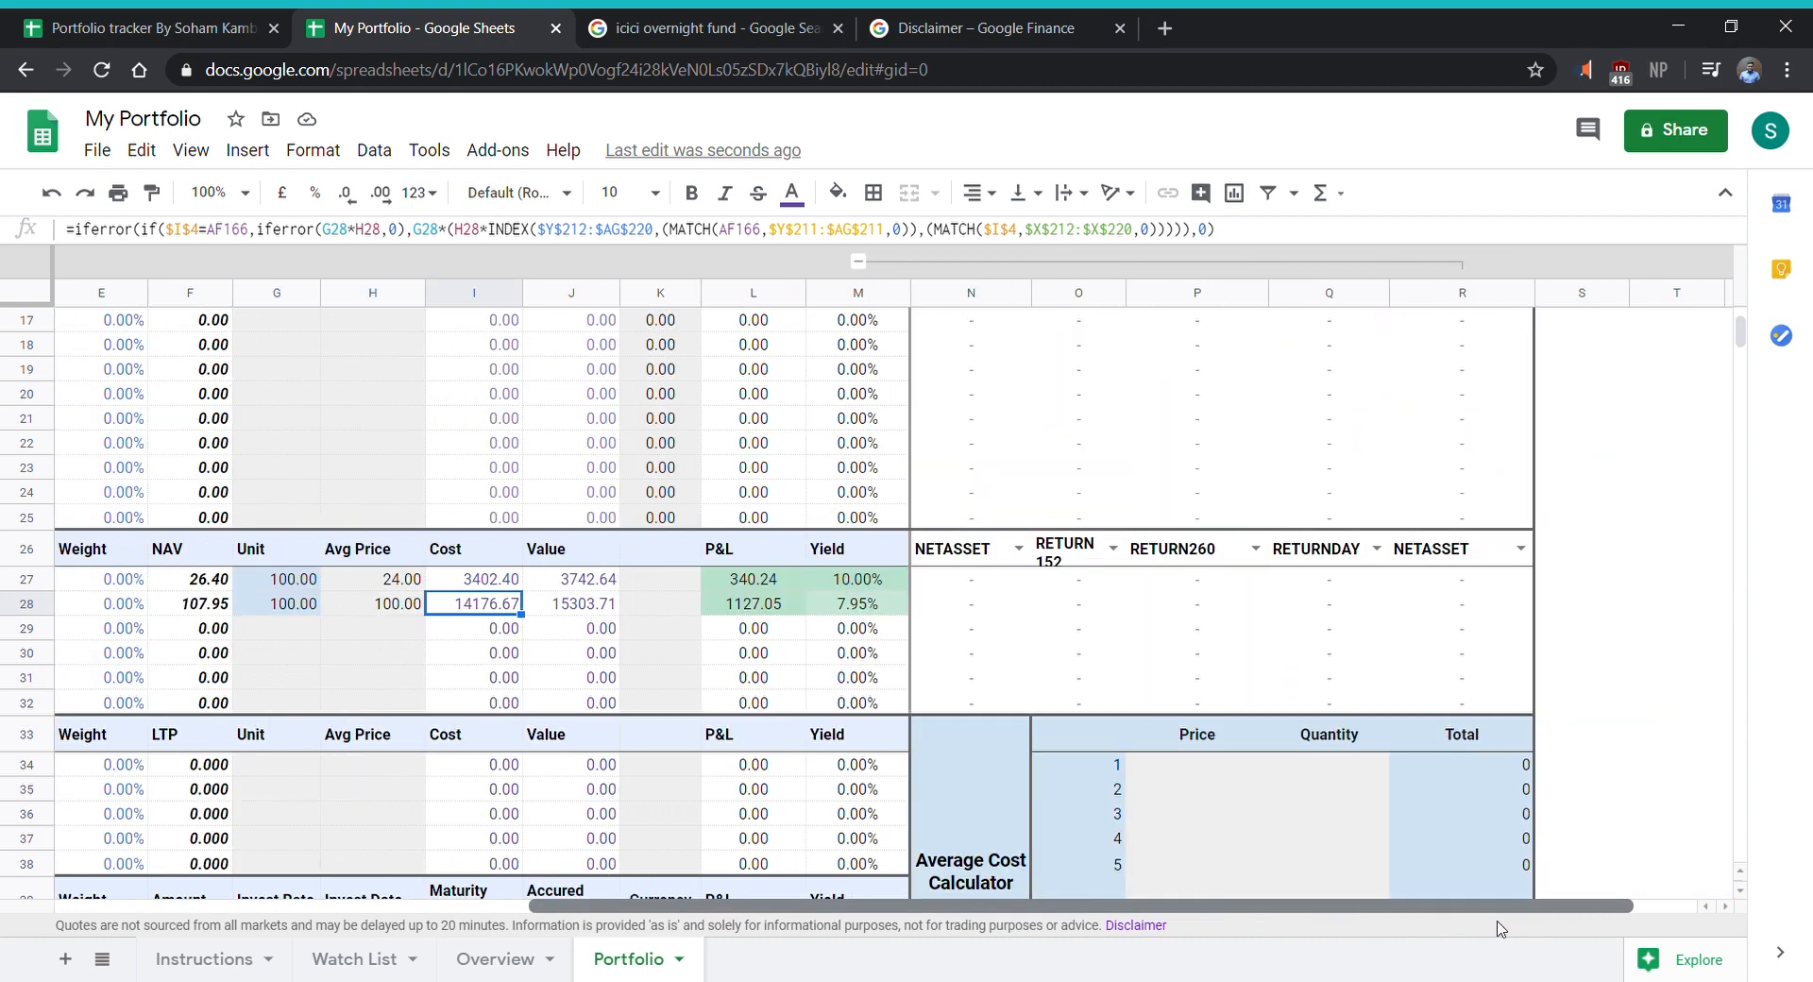
pyautogui.click(1018, 548)
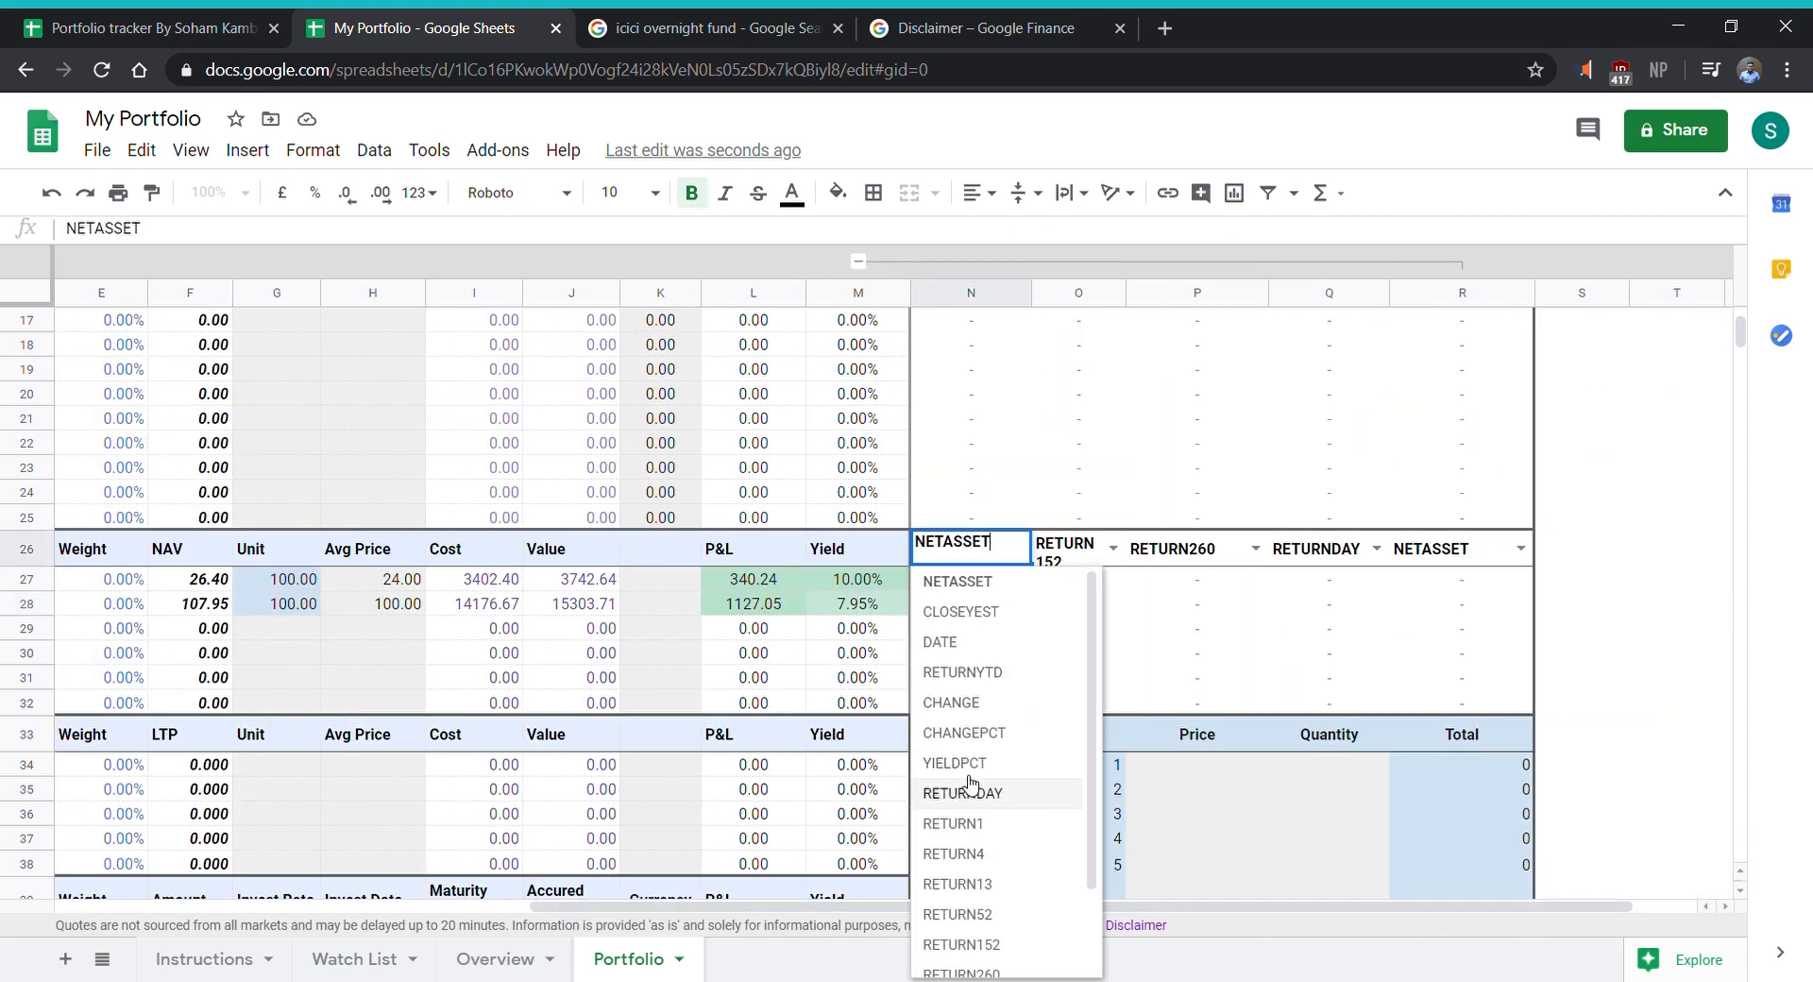
pyautogui.click(987, 824)
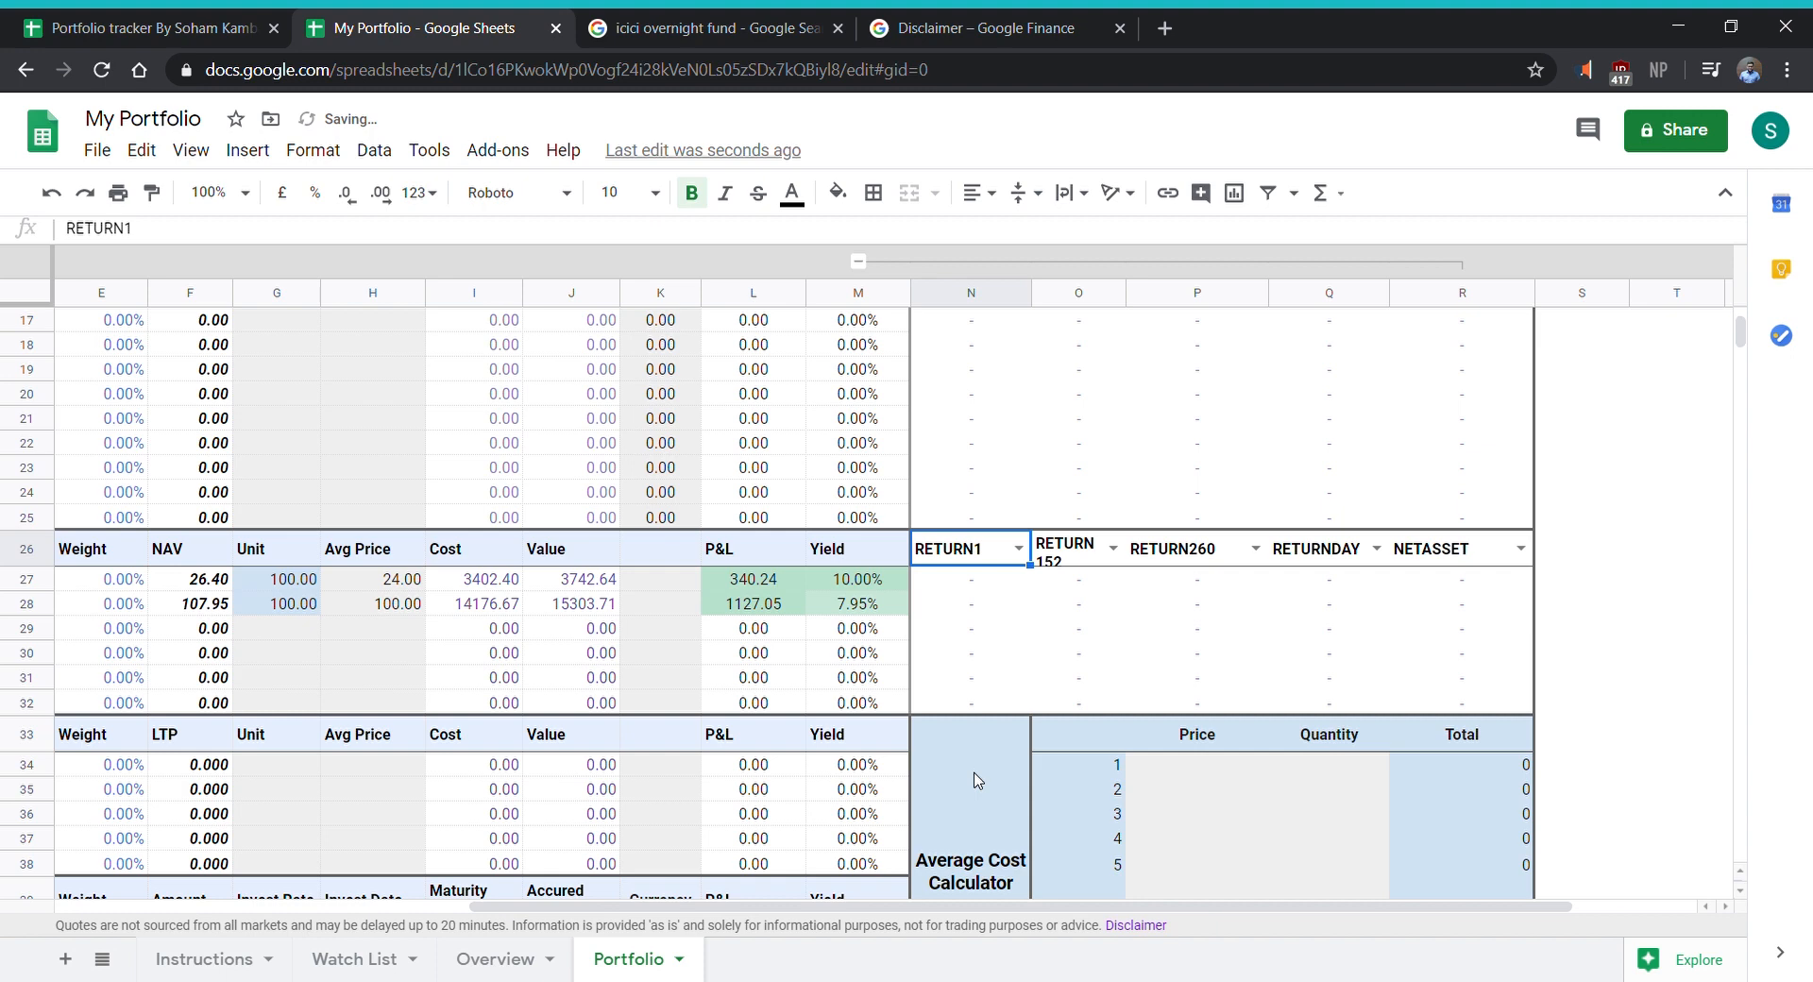
pyautogui.click(1112, 549)
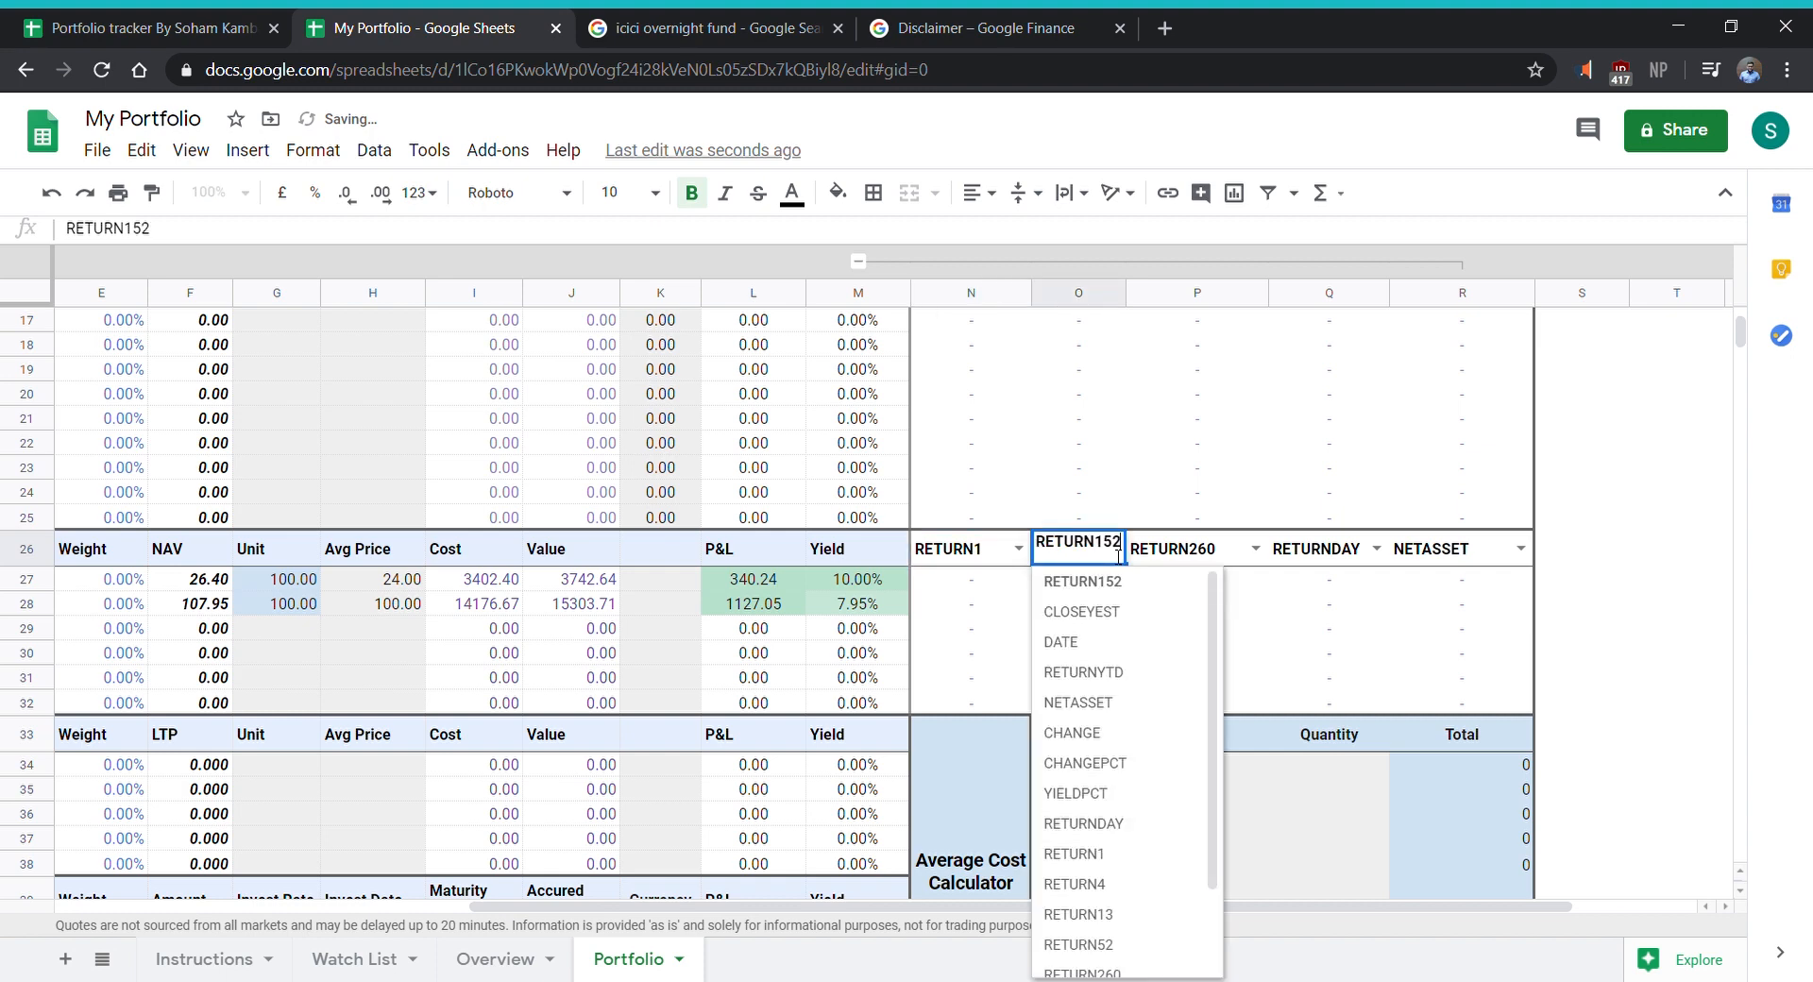
pyautogui.click(1124, 661)
pyautogui.click(1111, 558)
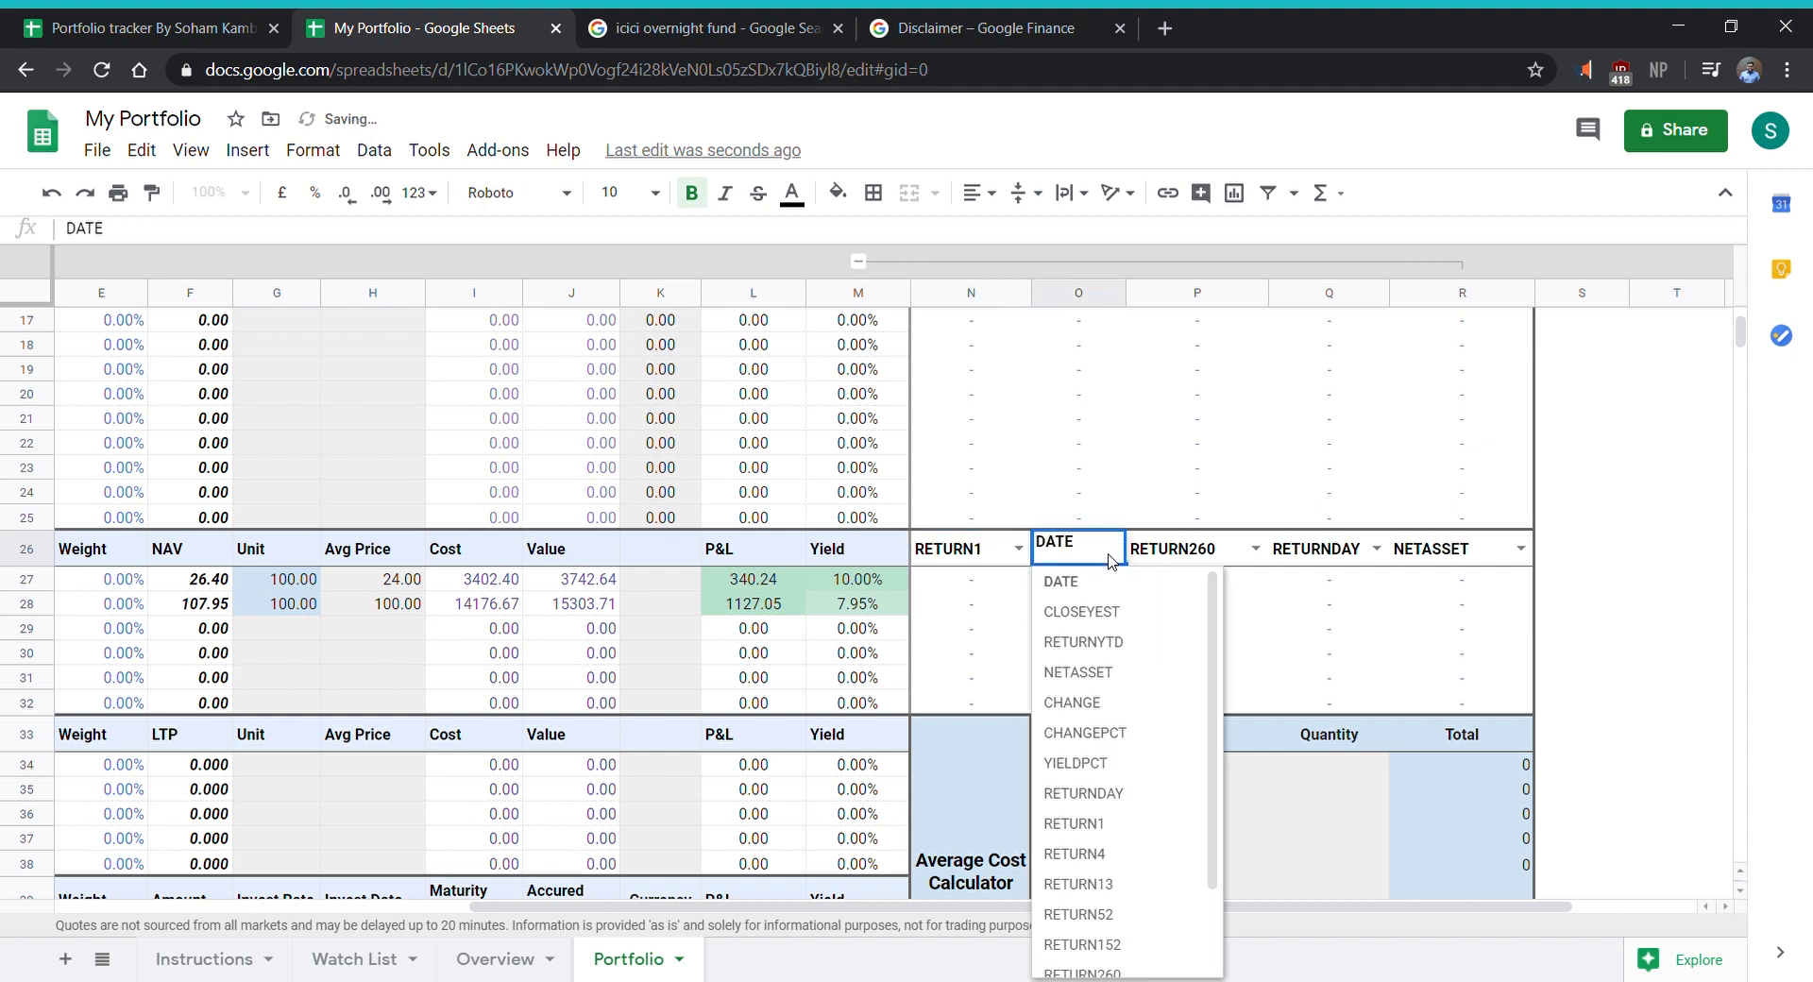
pyautogui.scroll(-2, 1150, 710)
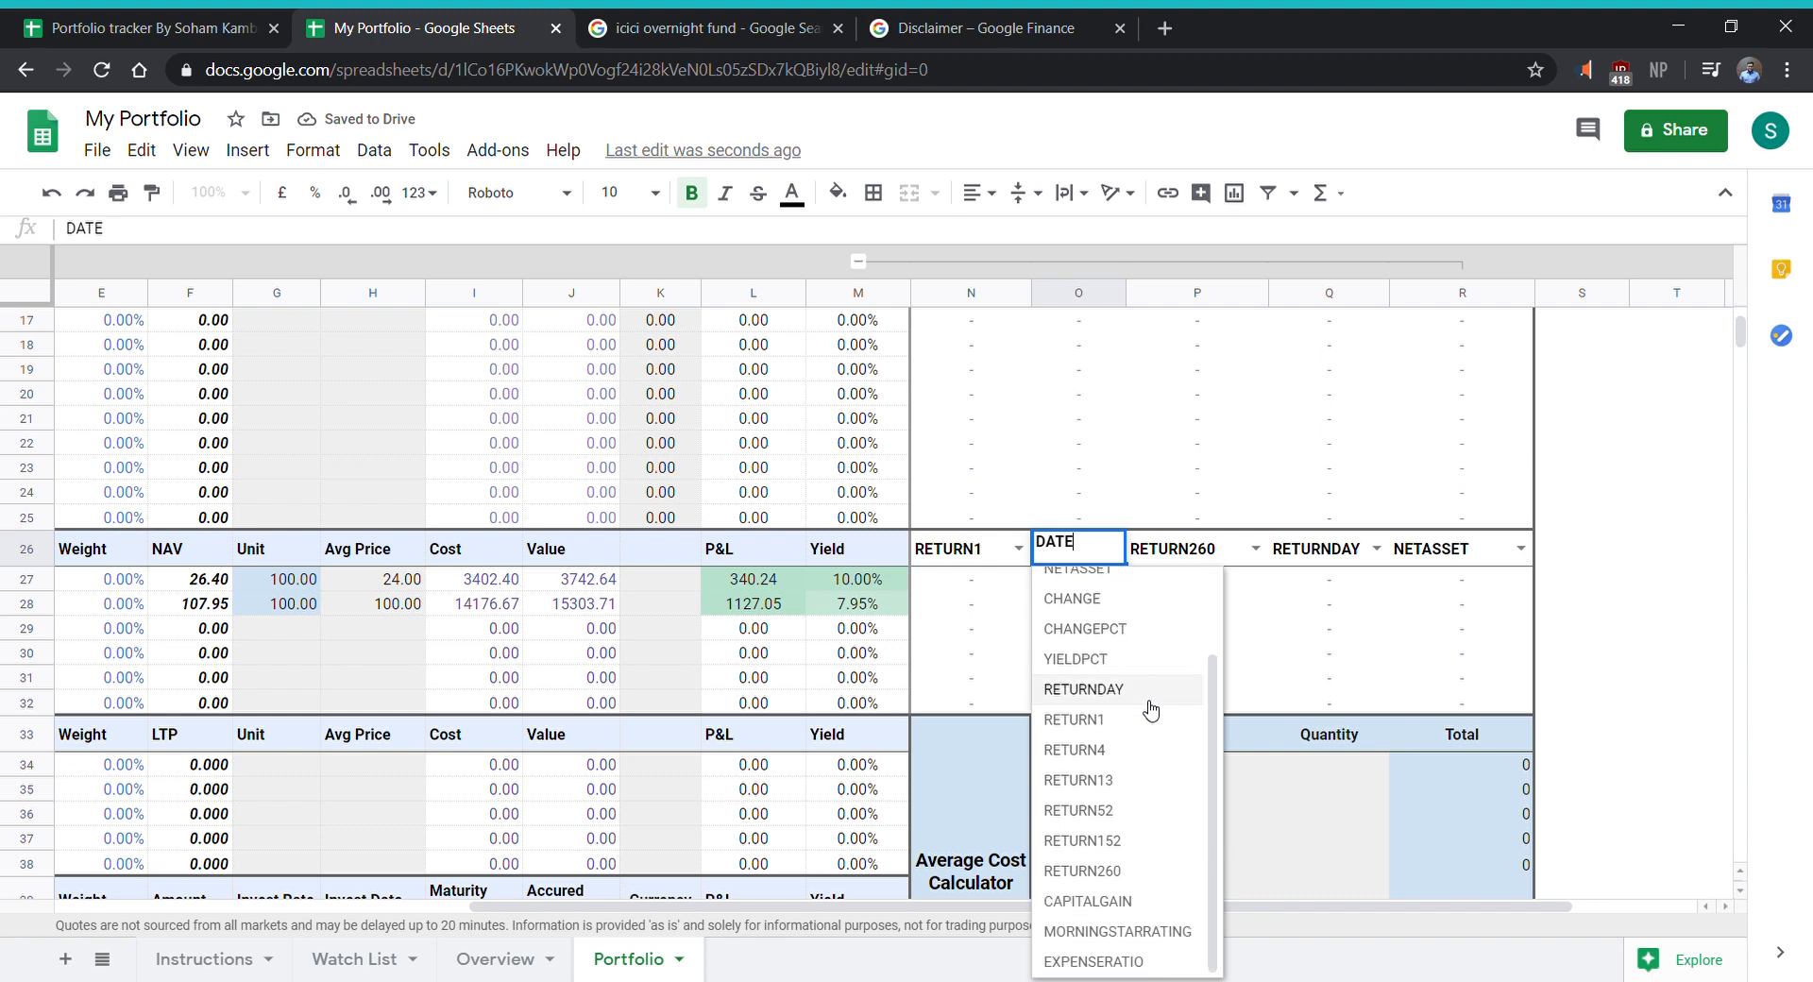
pyautogui.click(1175, 935)
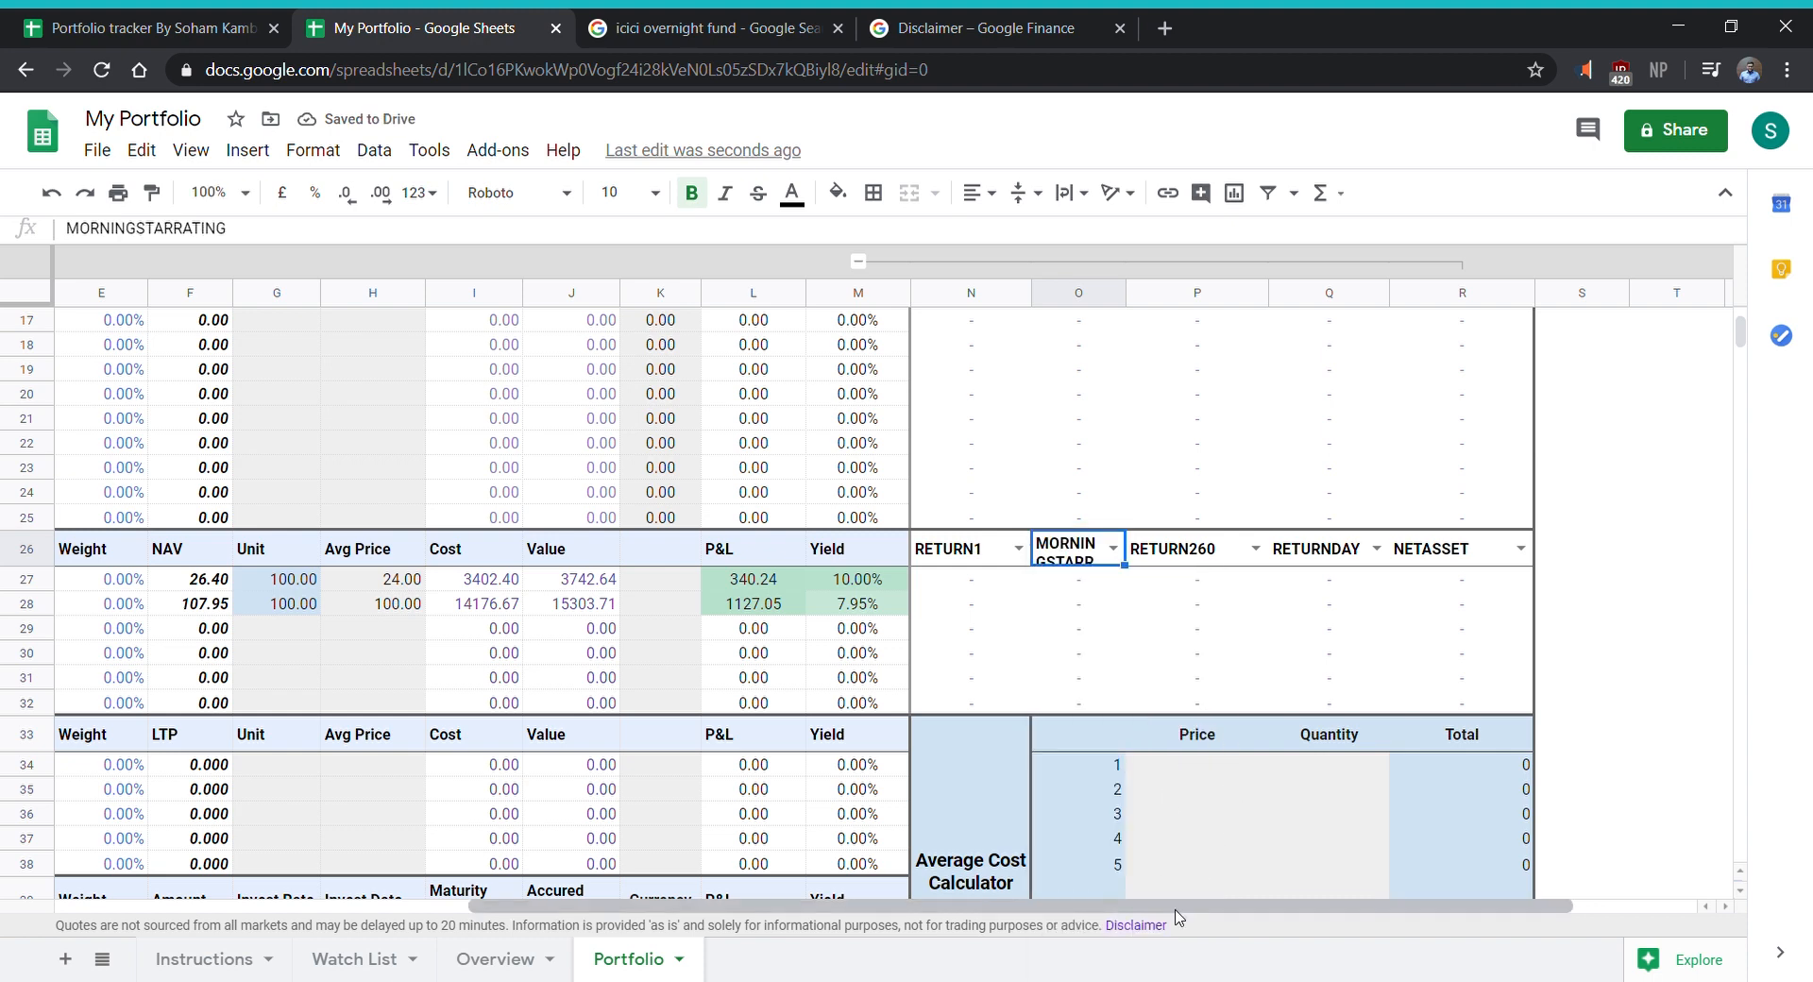
# - Choose USD as the currency name in the first row of the Currency section
pyautogui.moveTo(1176, 908)
pyautogui.mouseDown()
pyautogui.moveTo(855, 902)
pyautogui.moveTo(1205, 902)
pyautogui.mouseUp()
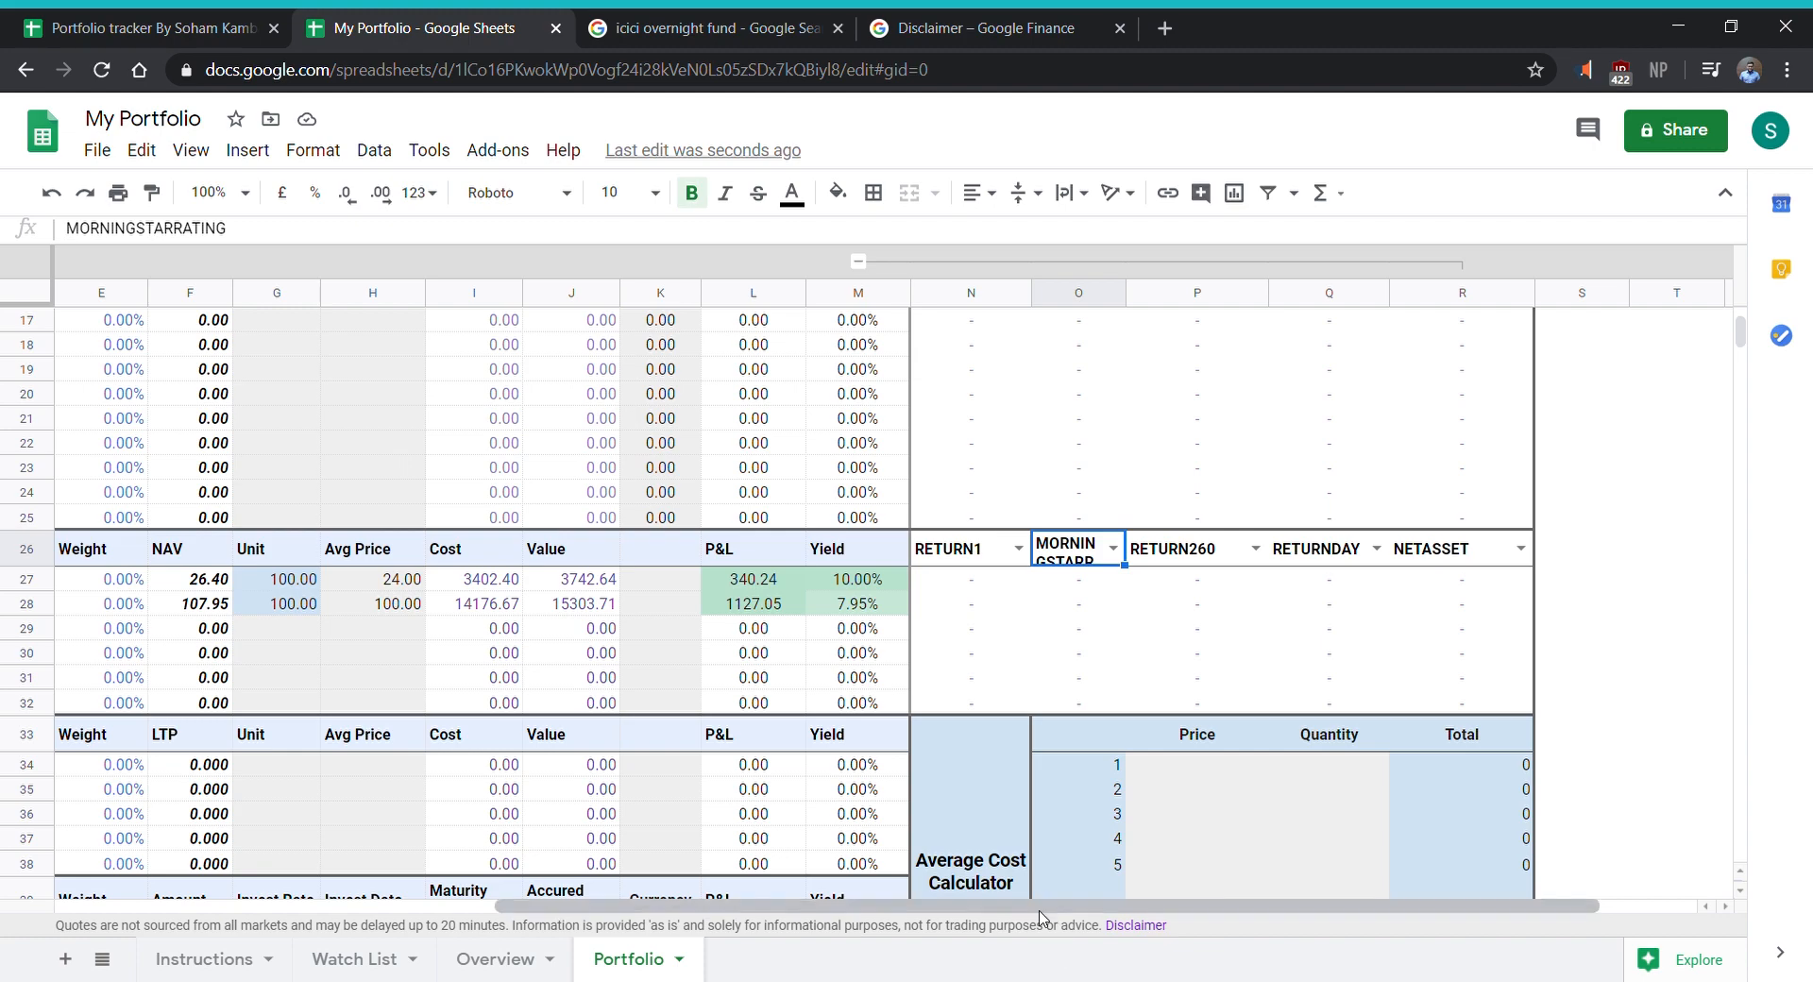
pyautogui.moveTo(1031, 905); pyautogui.dragTo(614, 902)
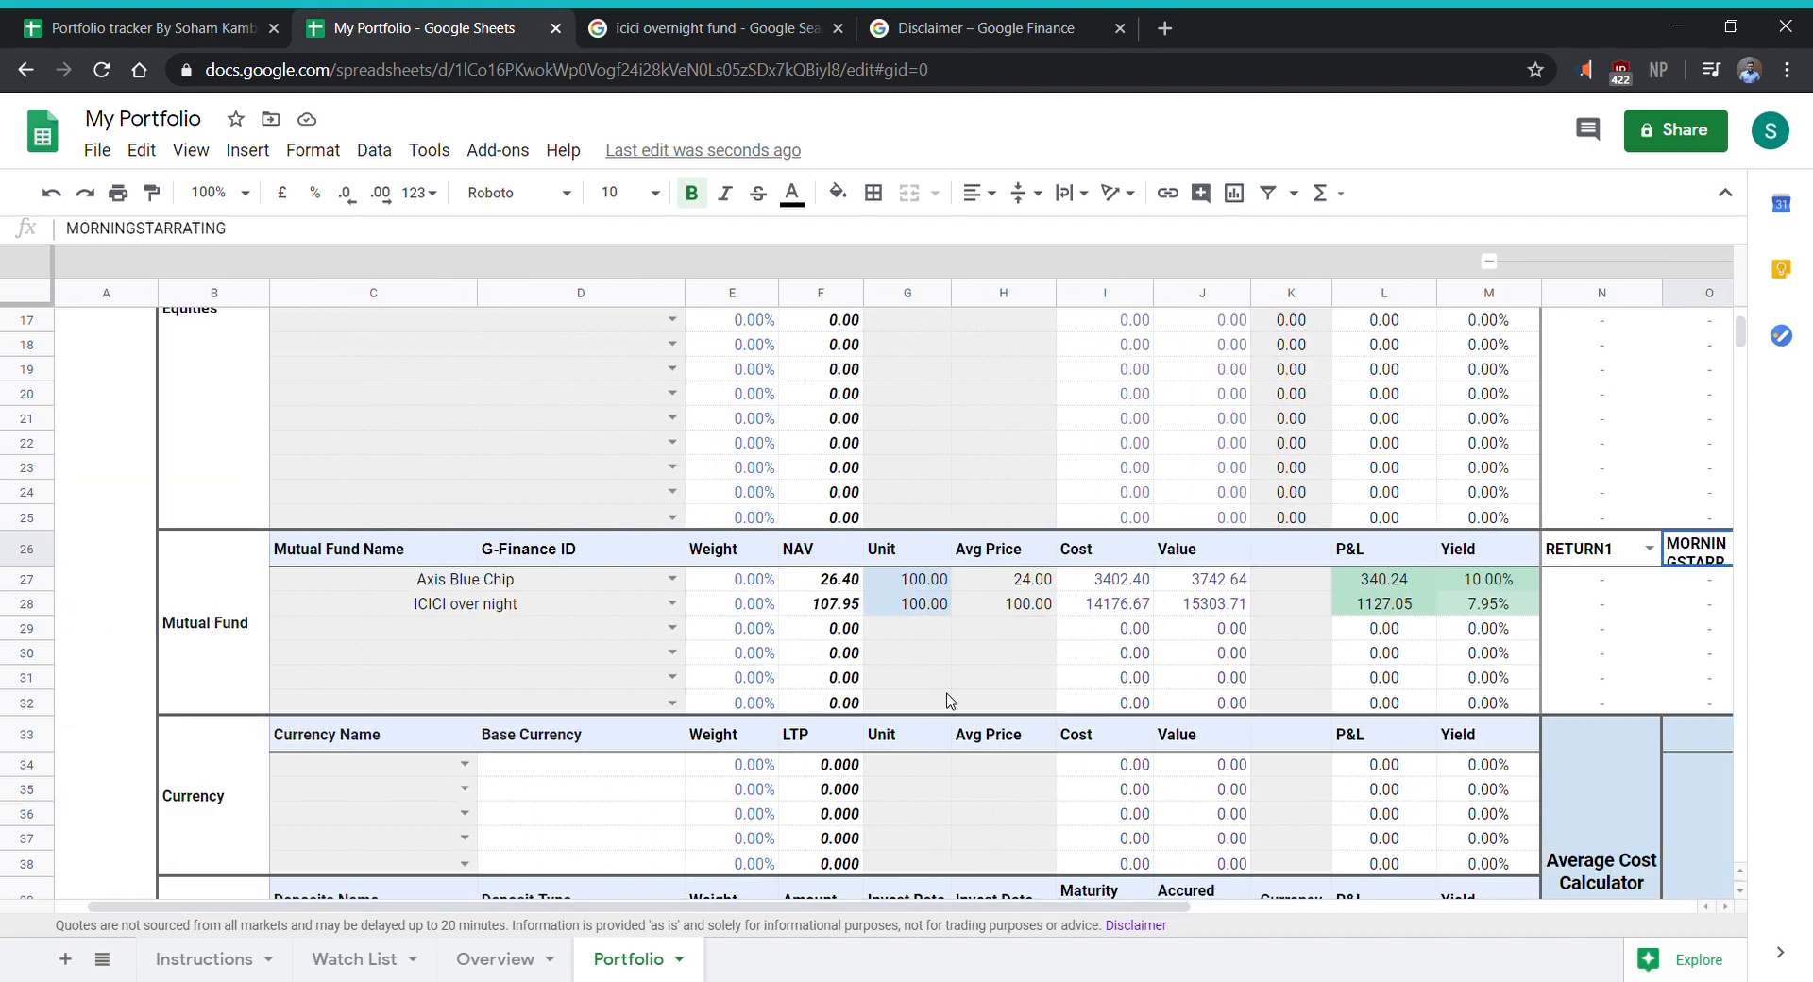
pyautogui.scroll(-1, 249, 691)
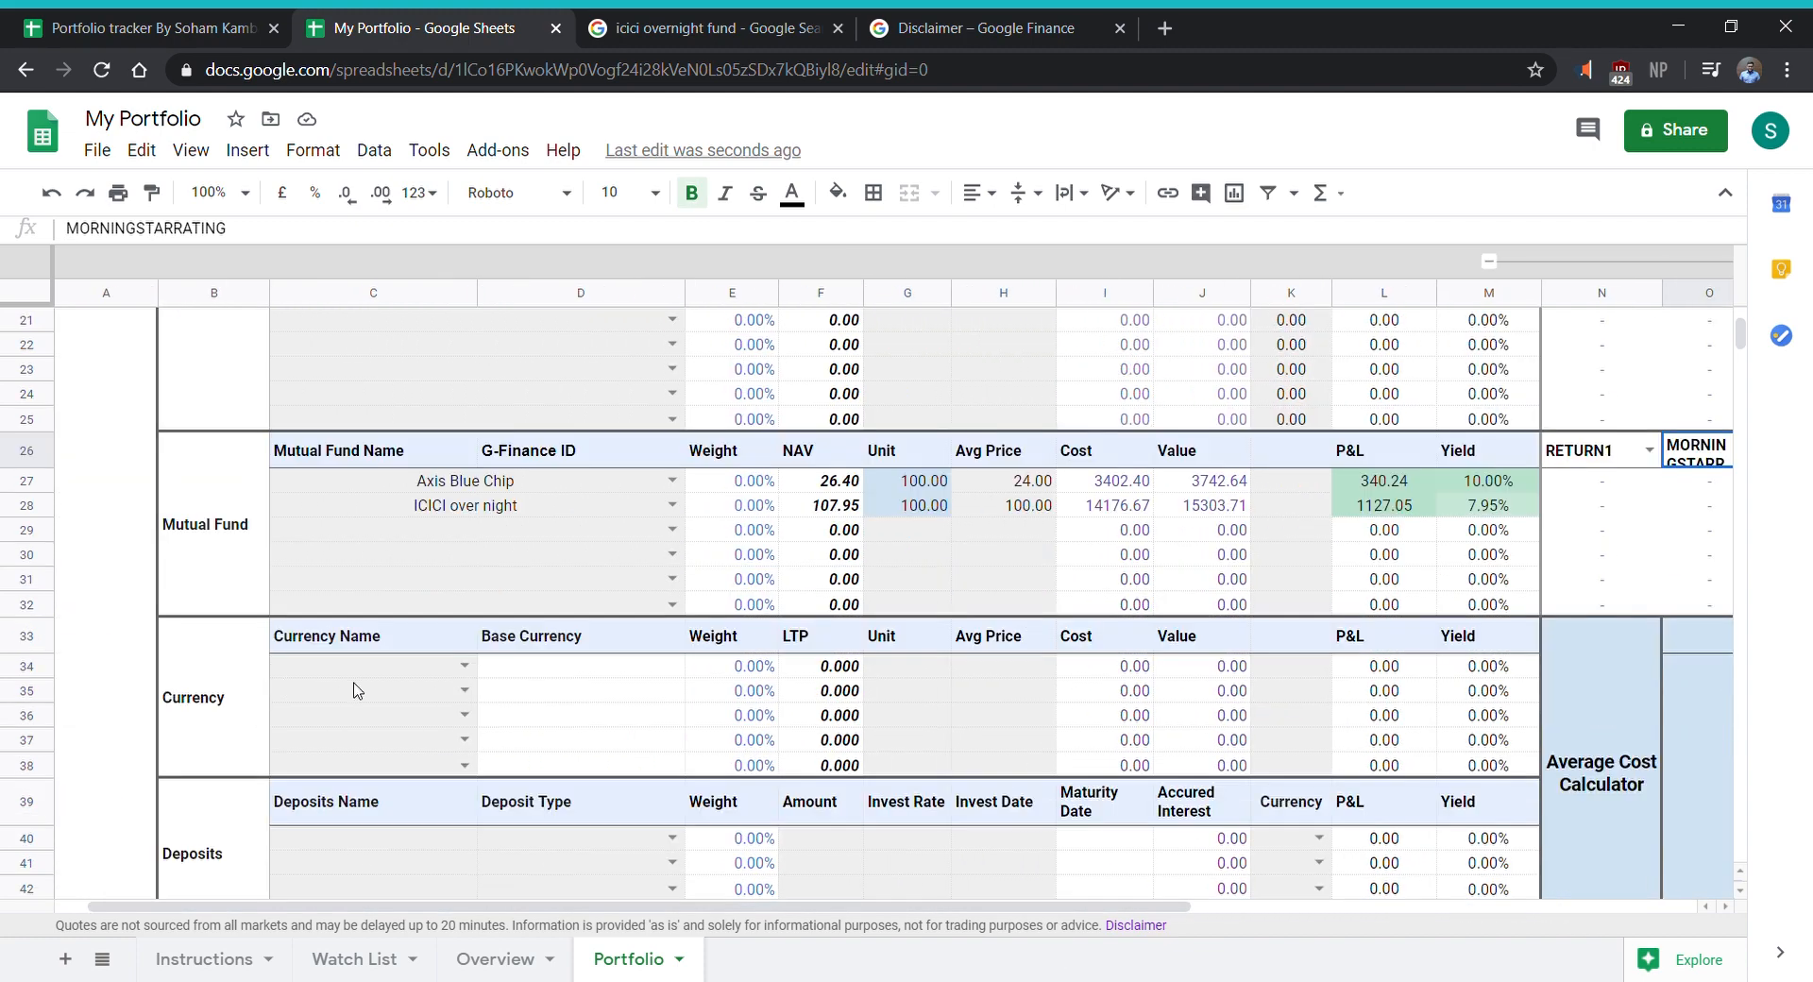
pyautogui.click(465, 665)
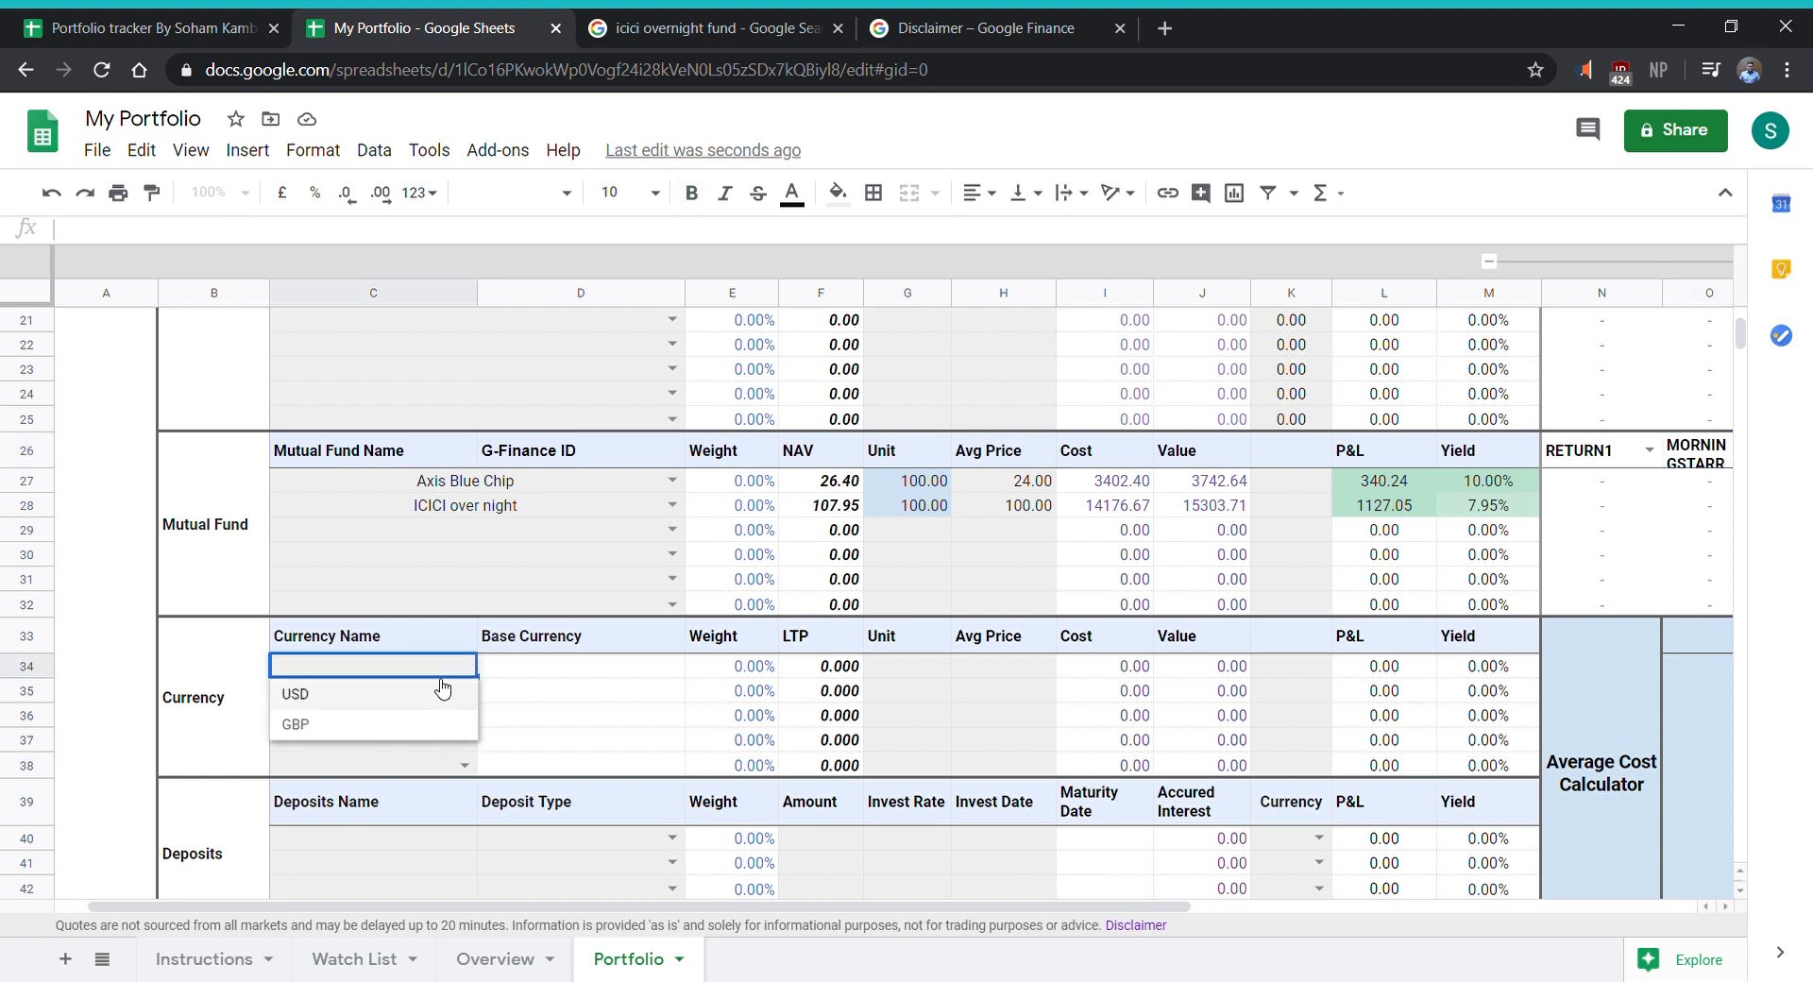
pyautogui.click(440, 690)
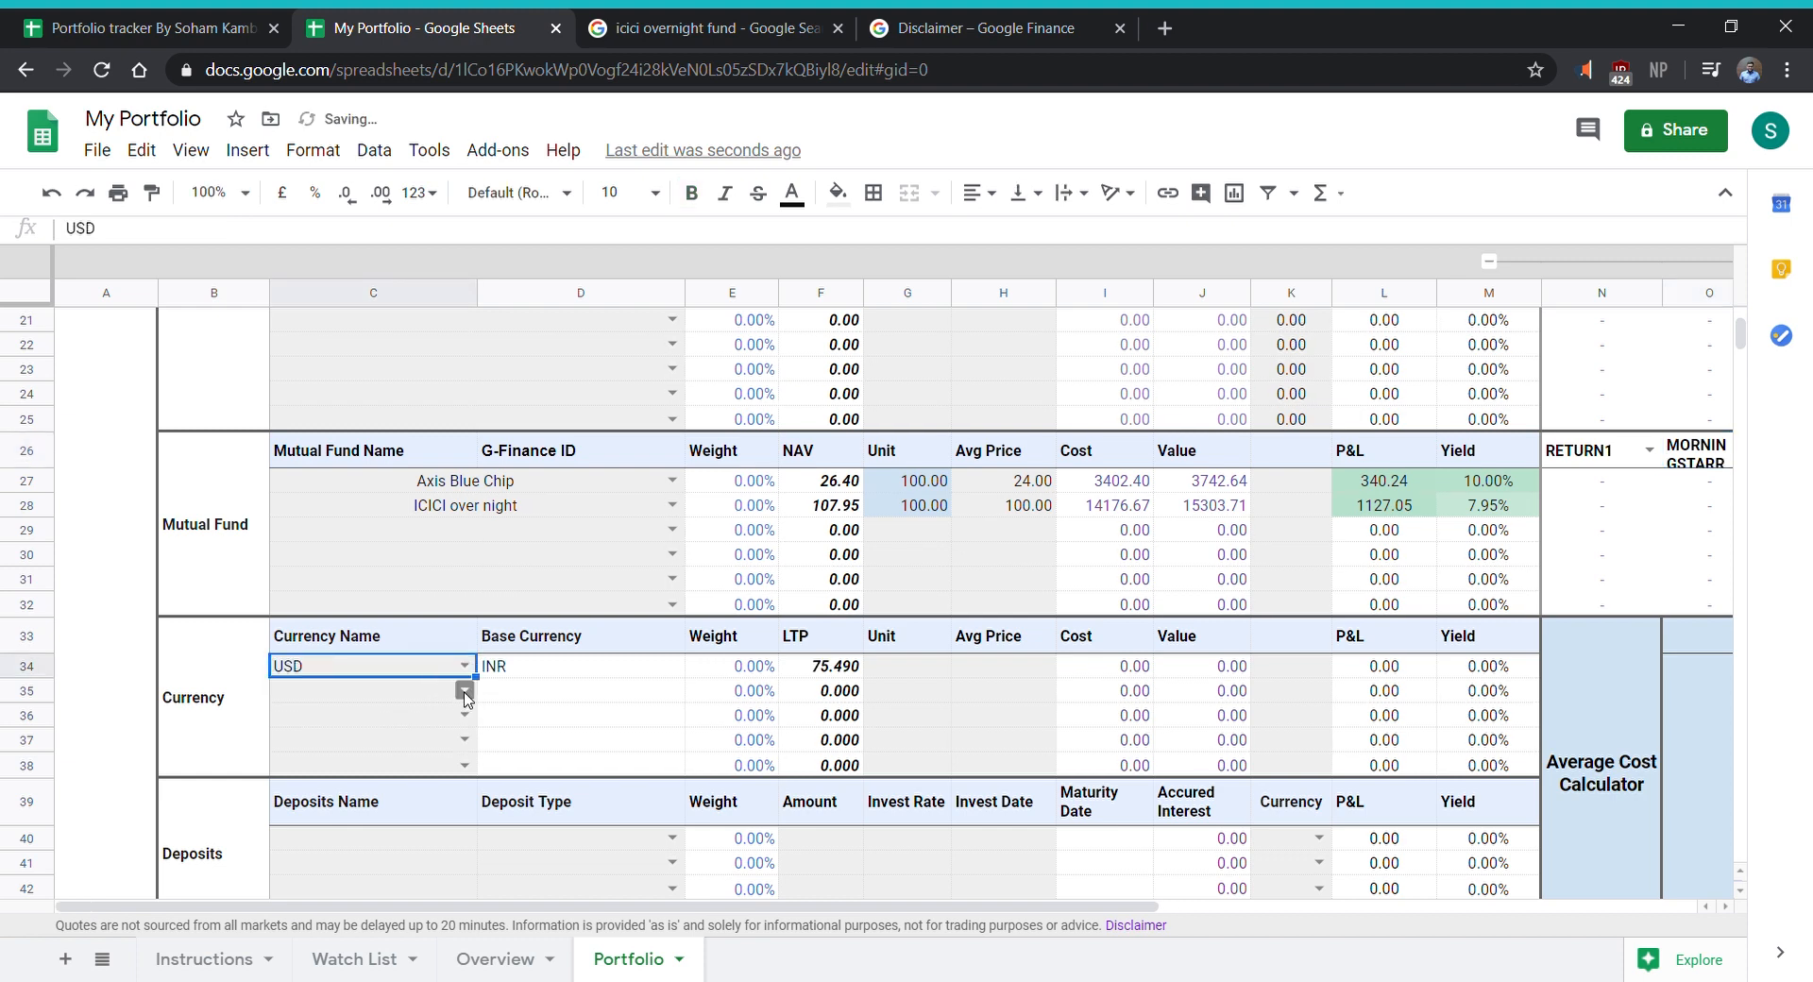
# - Add GBP as the second currency in the Currency section and set the units of both USD and GBP to 10
pyautogui.click(465, 690)
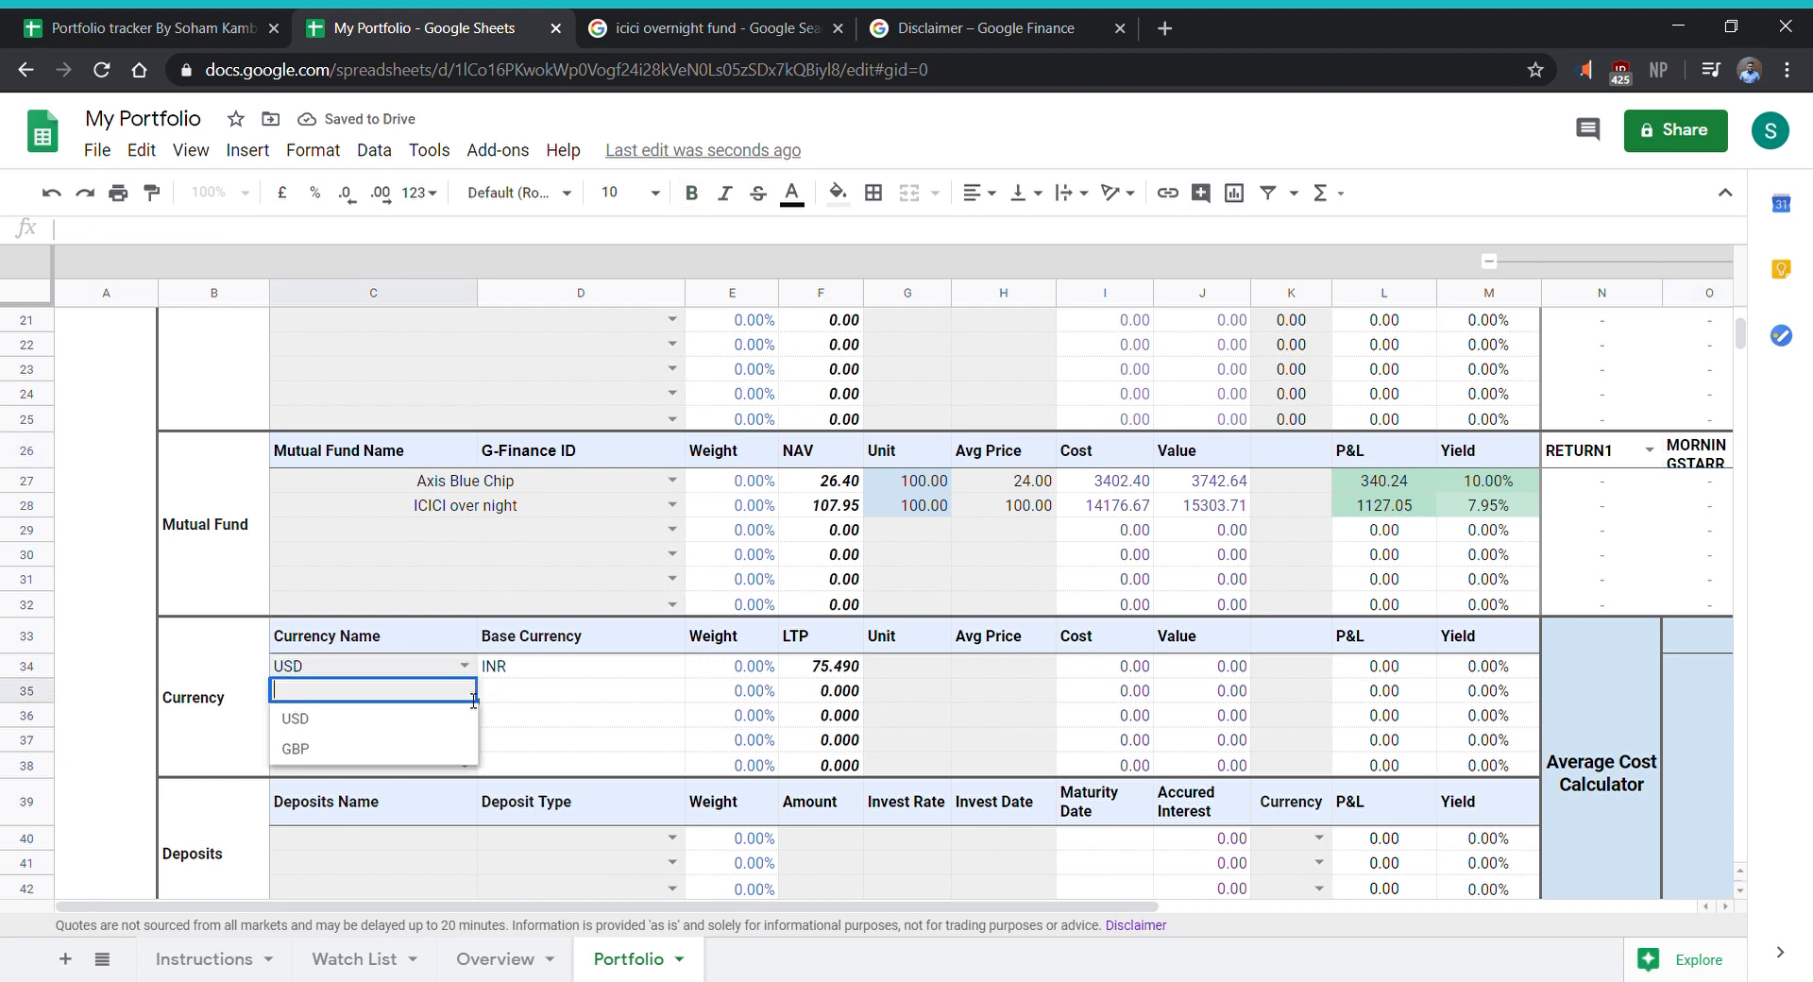
pyautogui.click(404, 744)
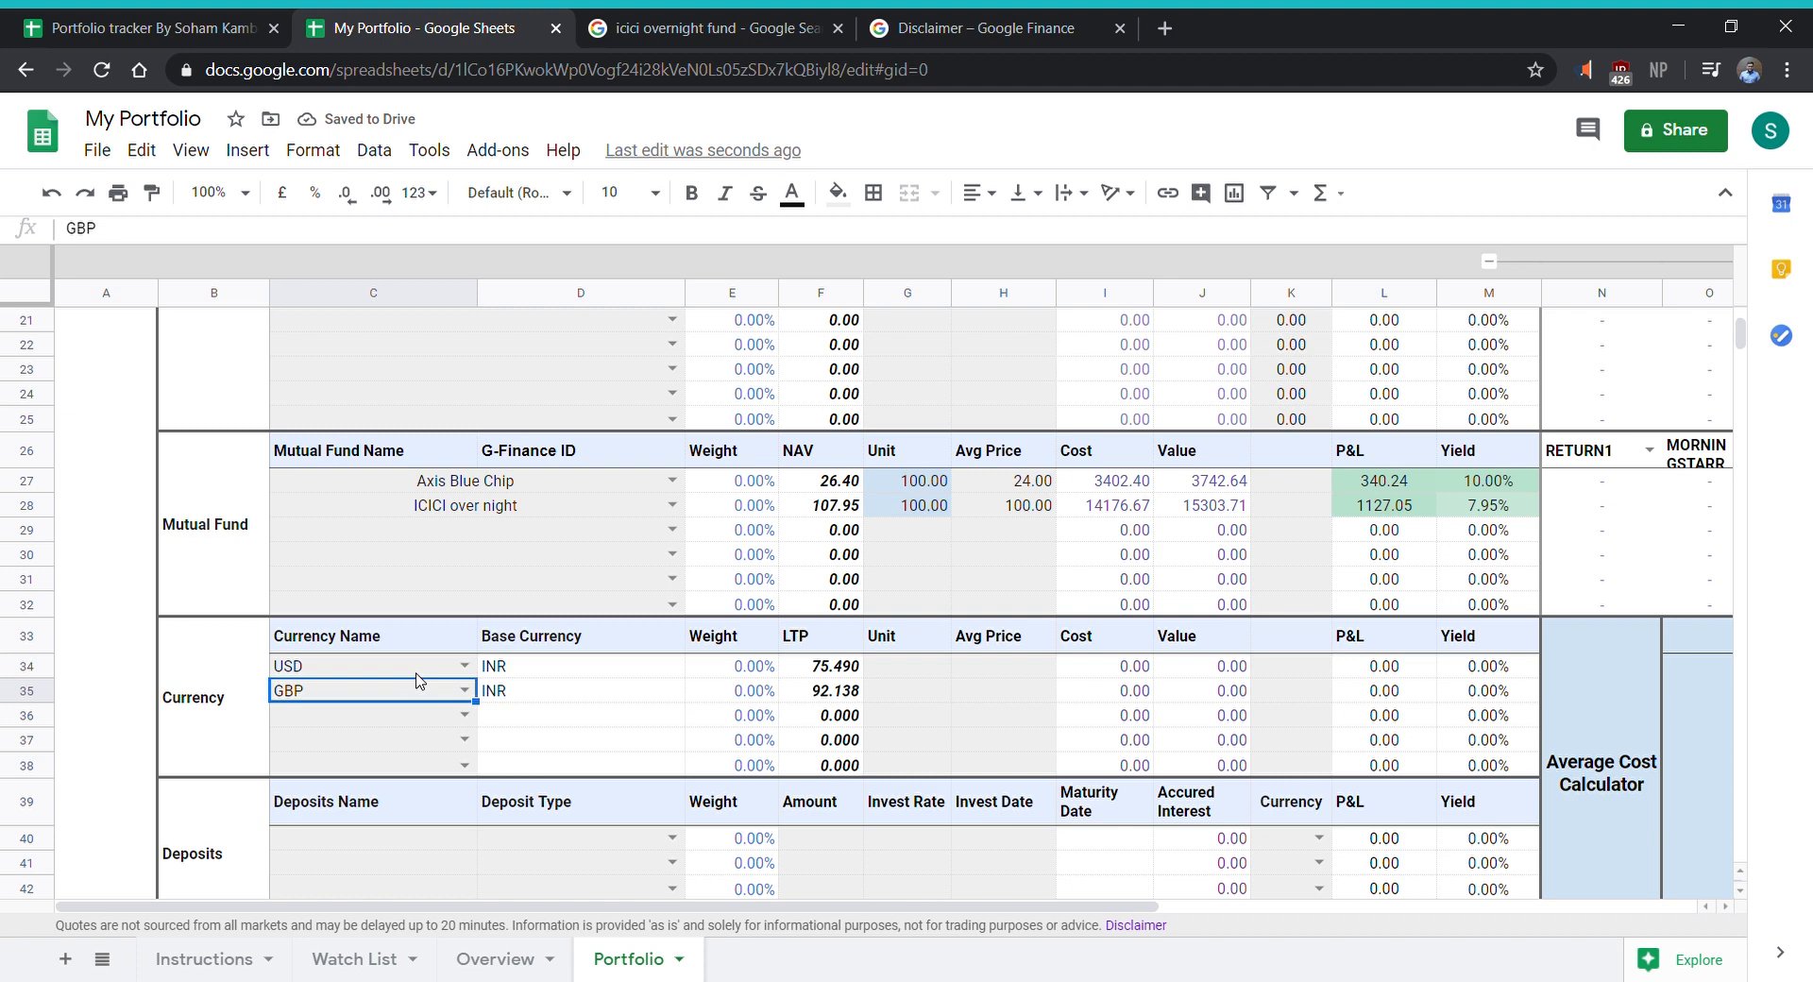
pyautogui.click(918, 671)
pyautogui.write('10.')
pyautogui.press('Return')
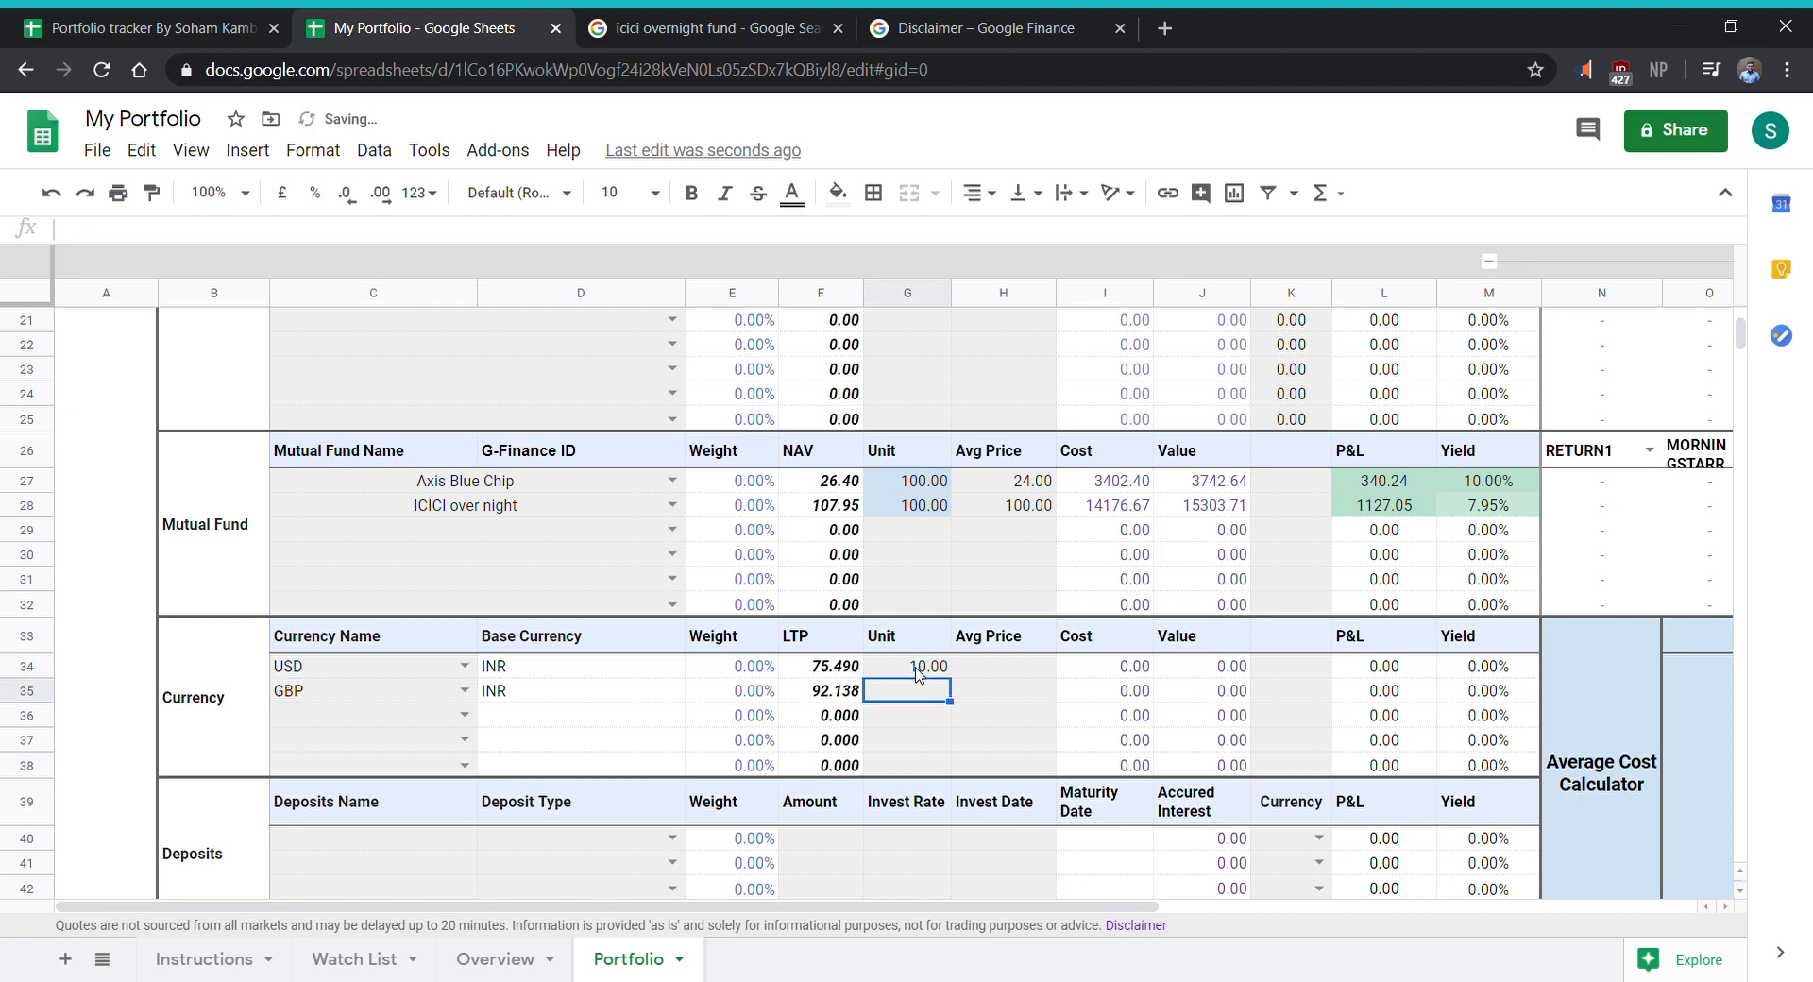
pyautogui.click(918, 670)
pyautogui.press('Down')
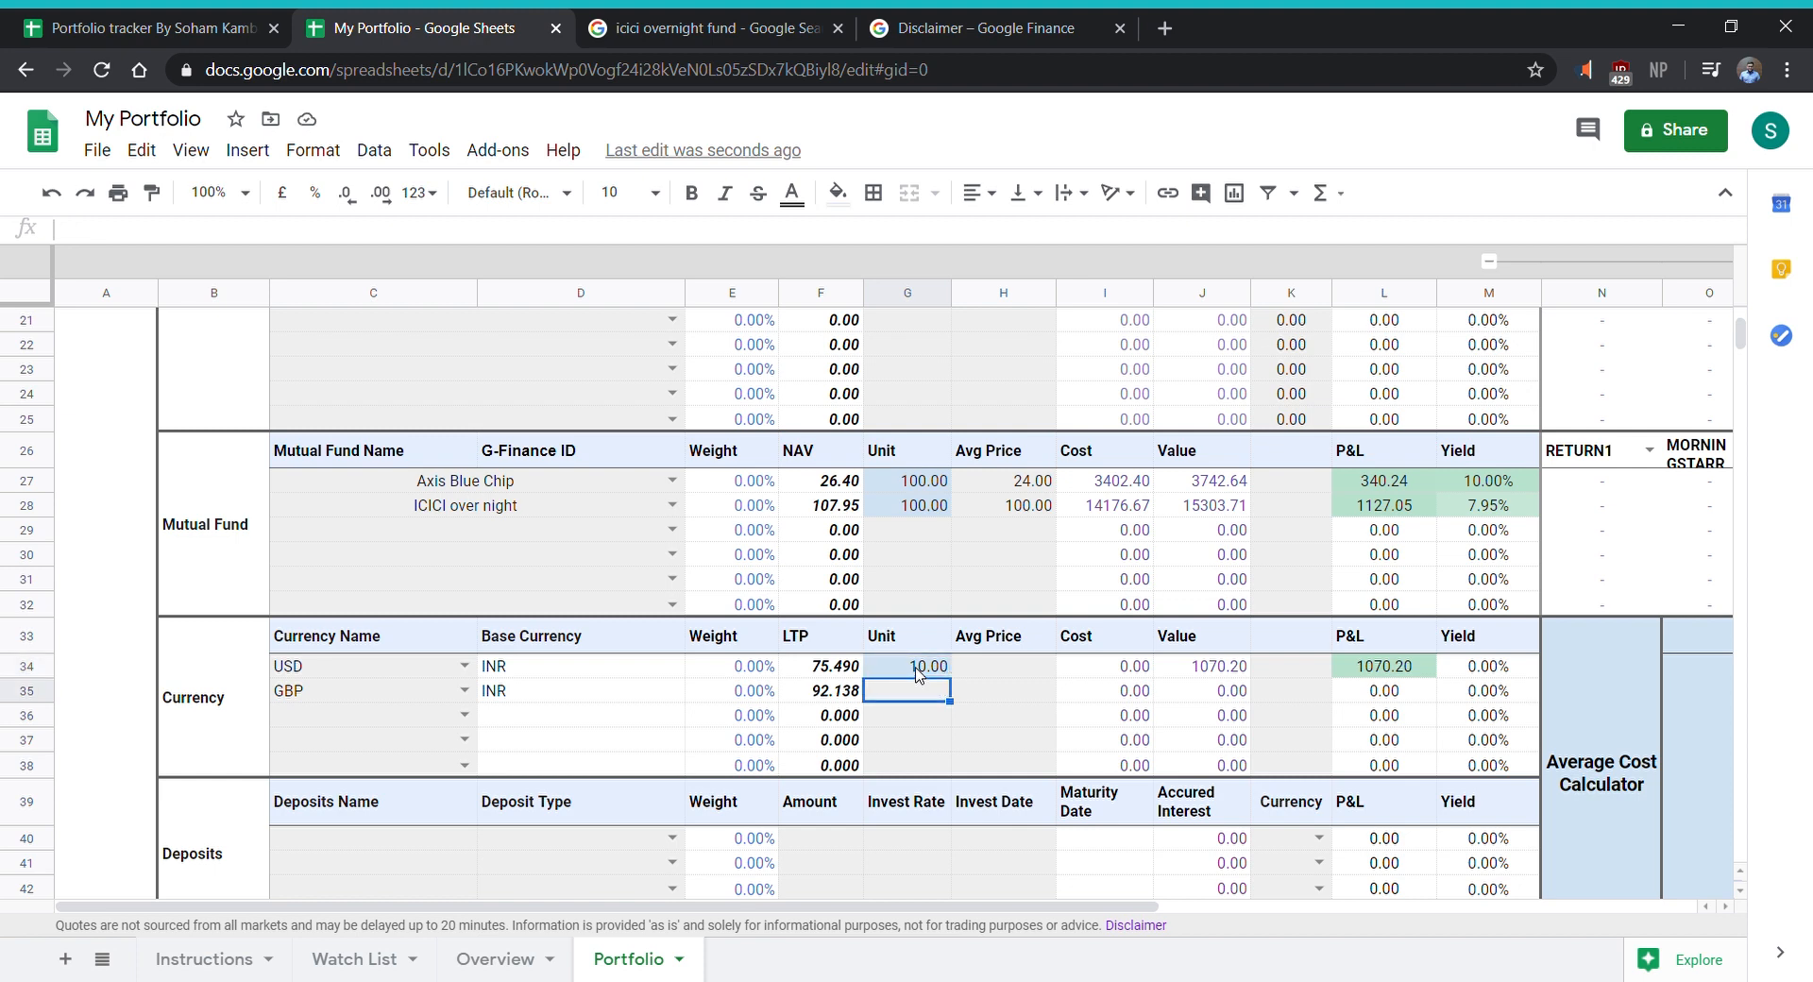
pyautogui.write('10')
pyautogui.press('Tab')
# - Set the average price of the USD holding to 70 and of the GBP holding to 85
pyautogui.press('Up')
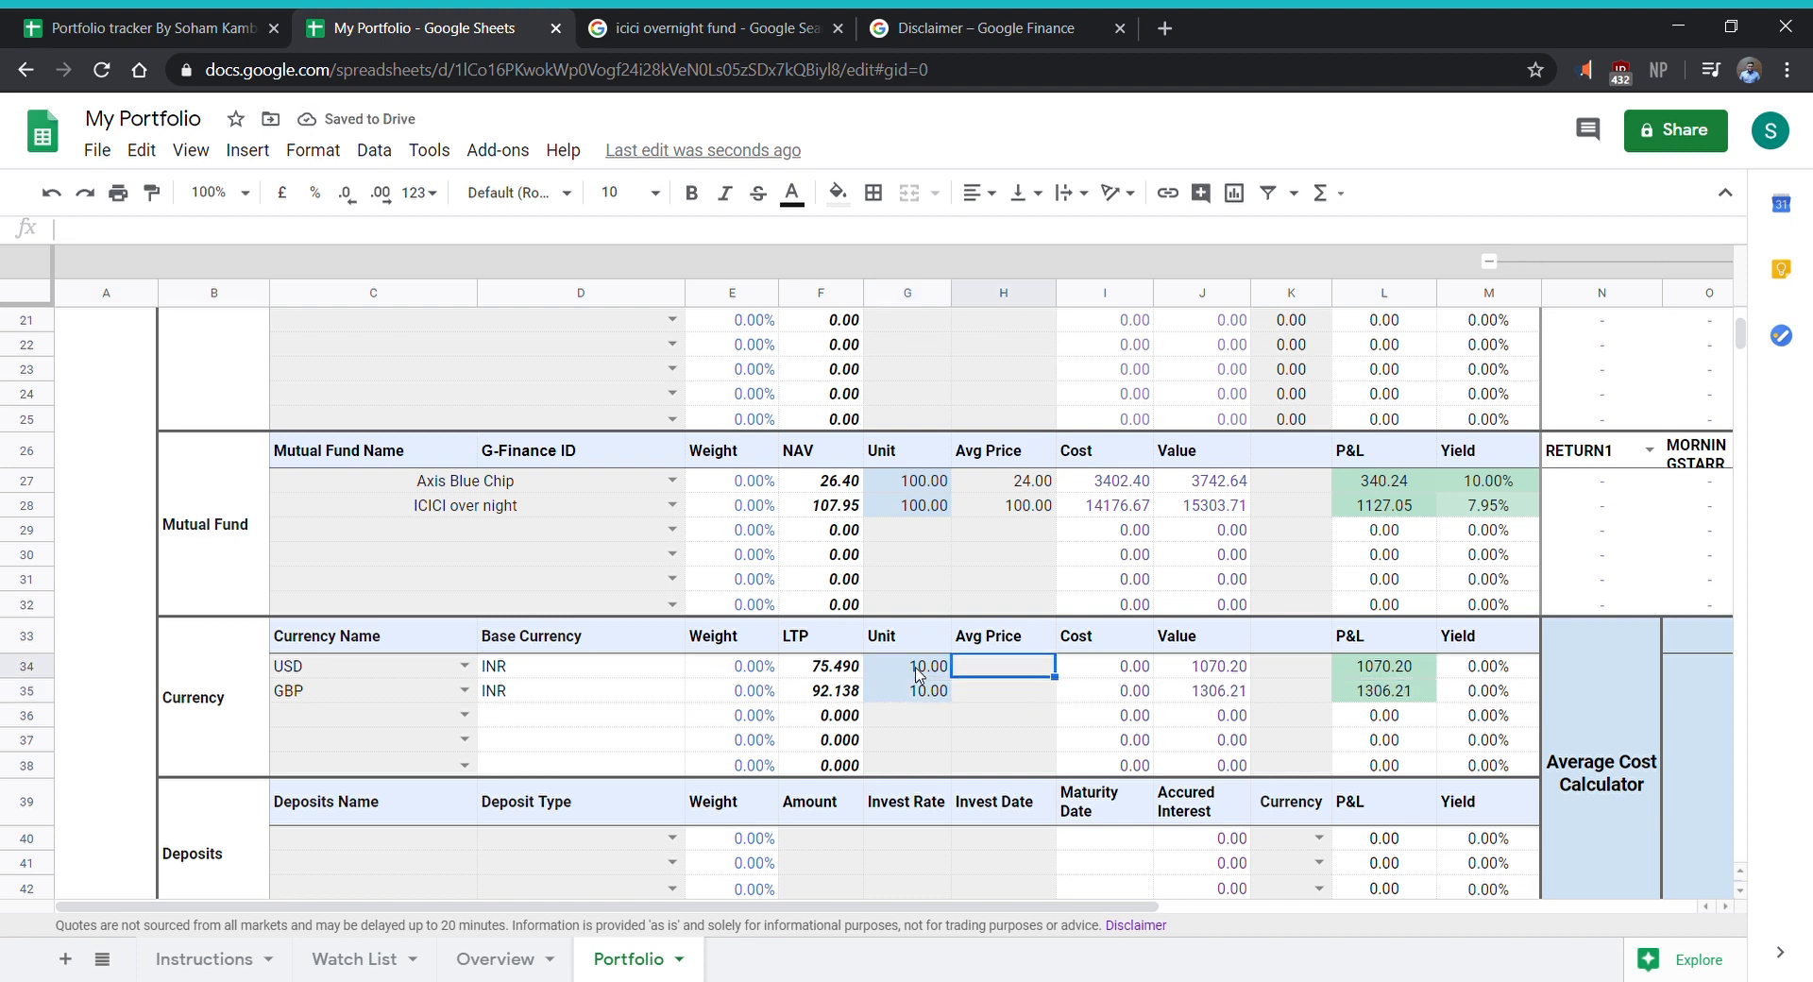
pyautogui.write('70')
pyautogui.press('Return')
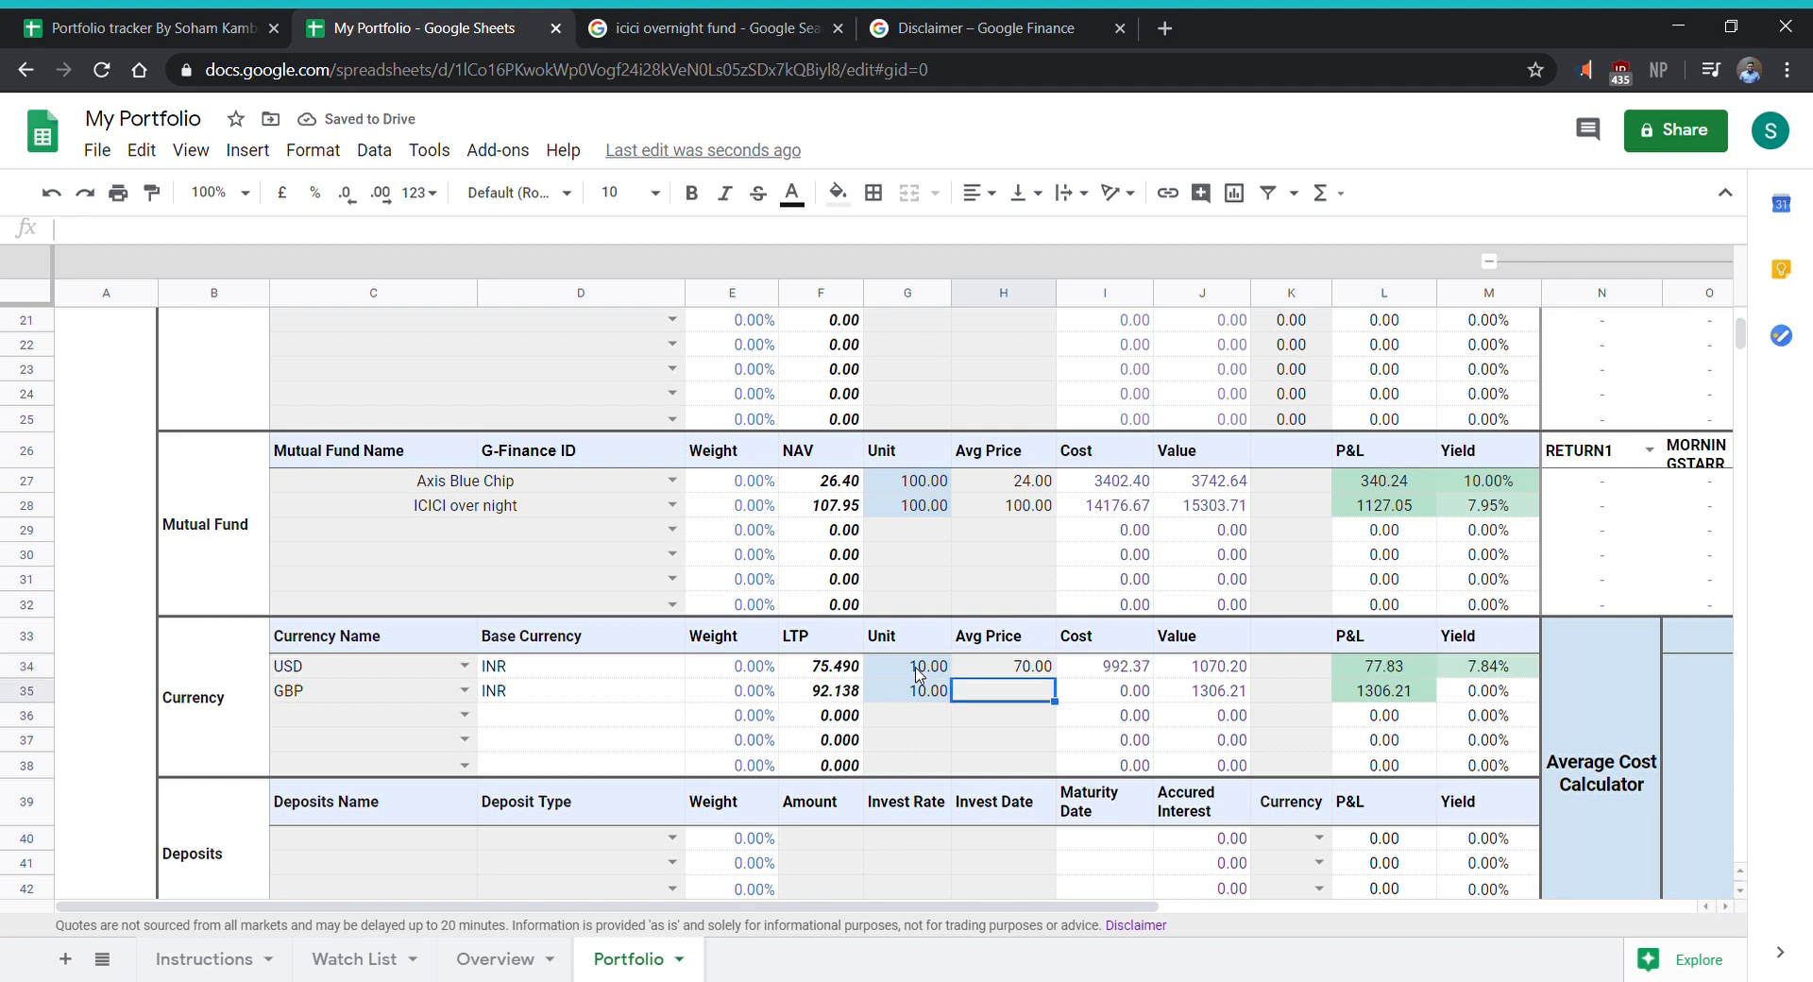
pyautogui.write('85')
pyautogui.press('Return')
# - Review the cost, value, P&L and yield figures of the USD and GBP rows in the Currency section
pyautogui.press('Right')
pyautogui.press('Right')
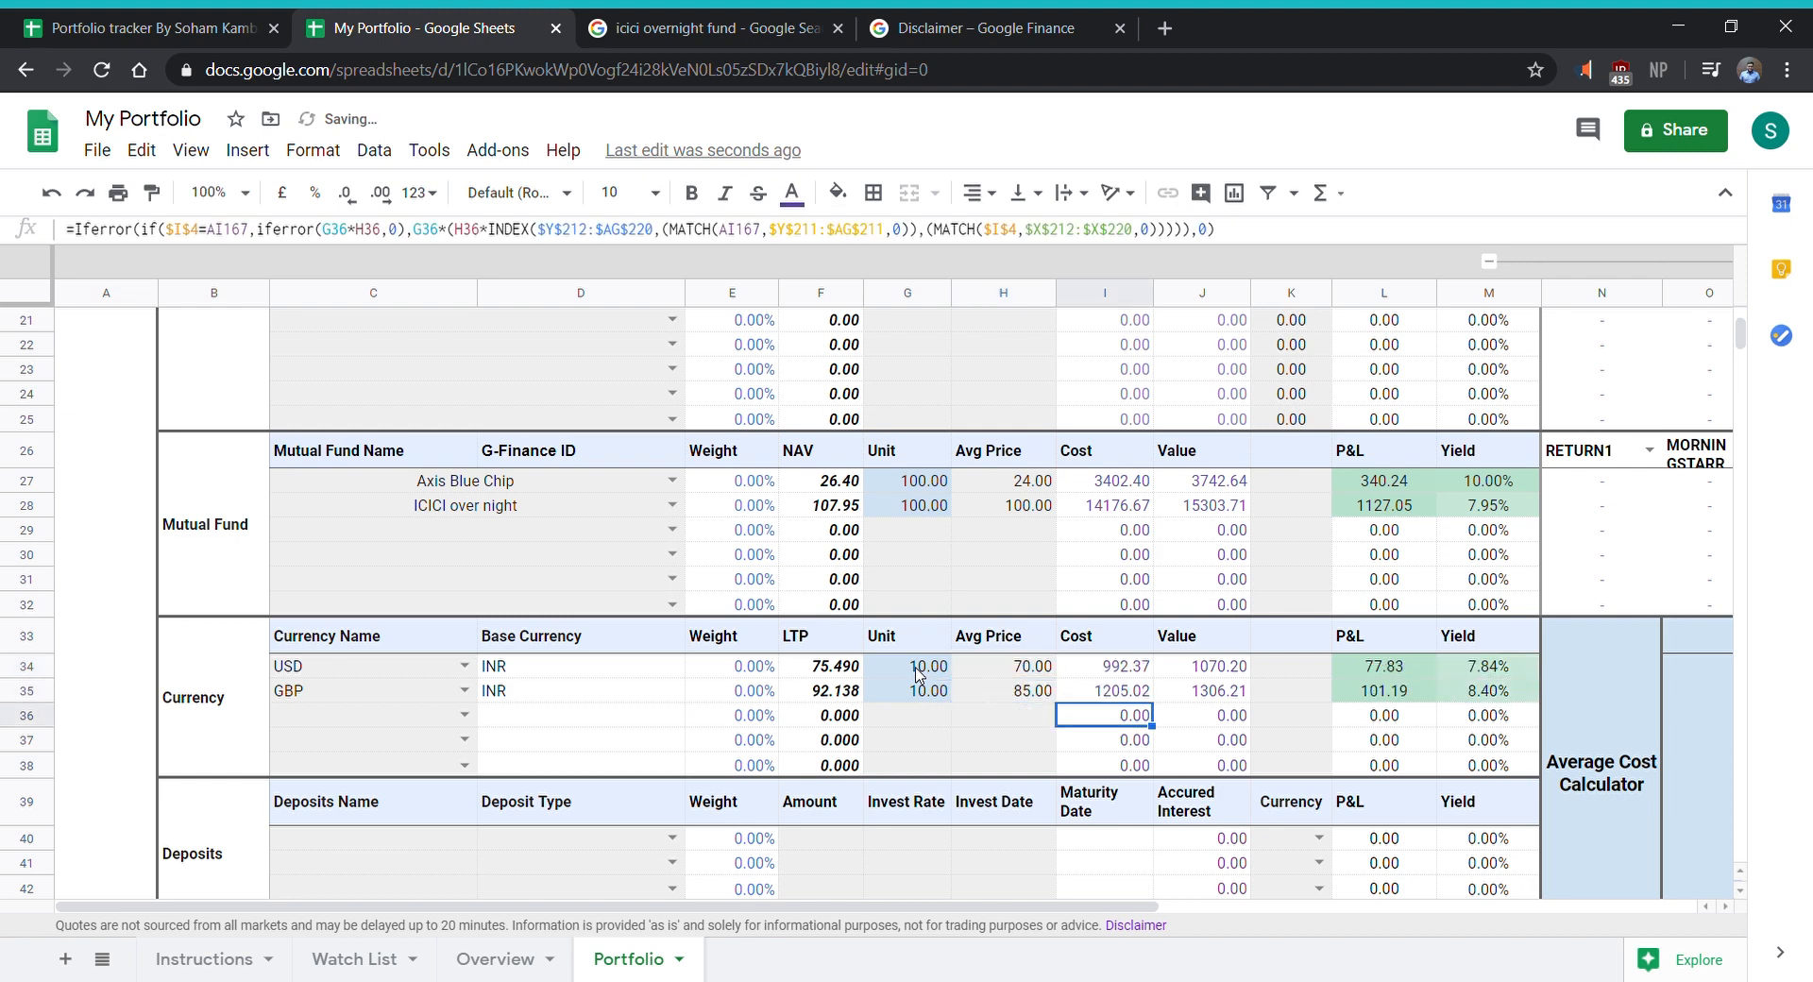
pyautogui.press('Right')
pyautogui.press('Up')
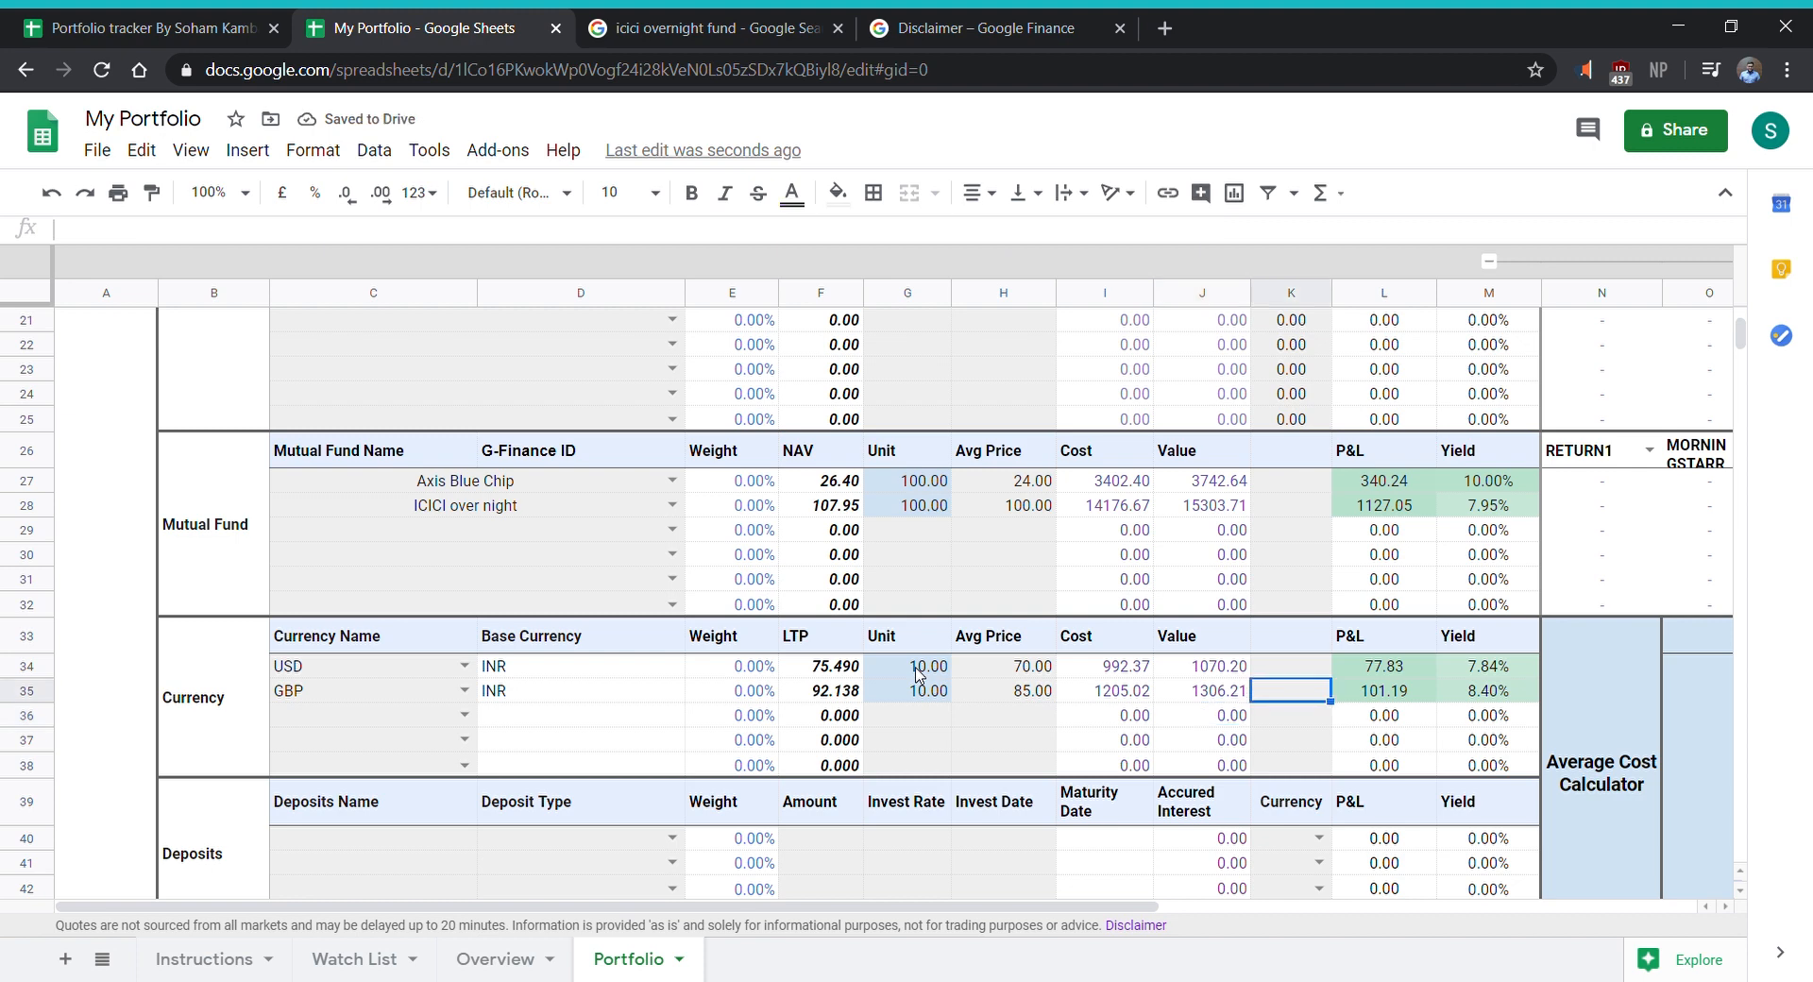
pyautogui.press('Right')
pyautogui.press('Up')
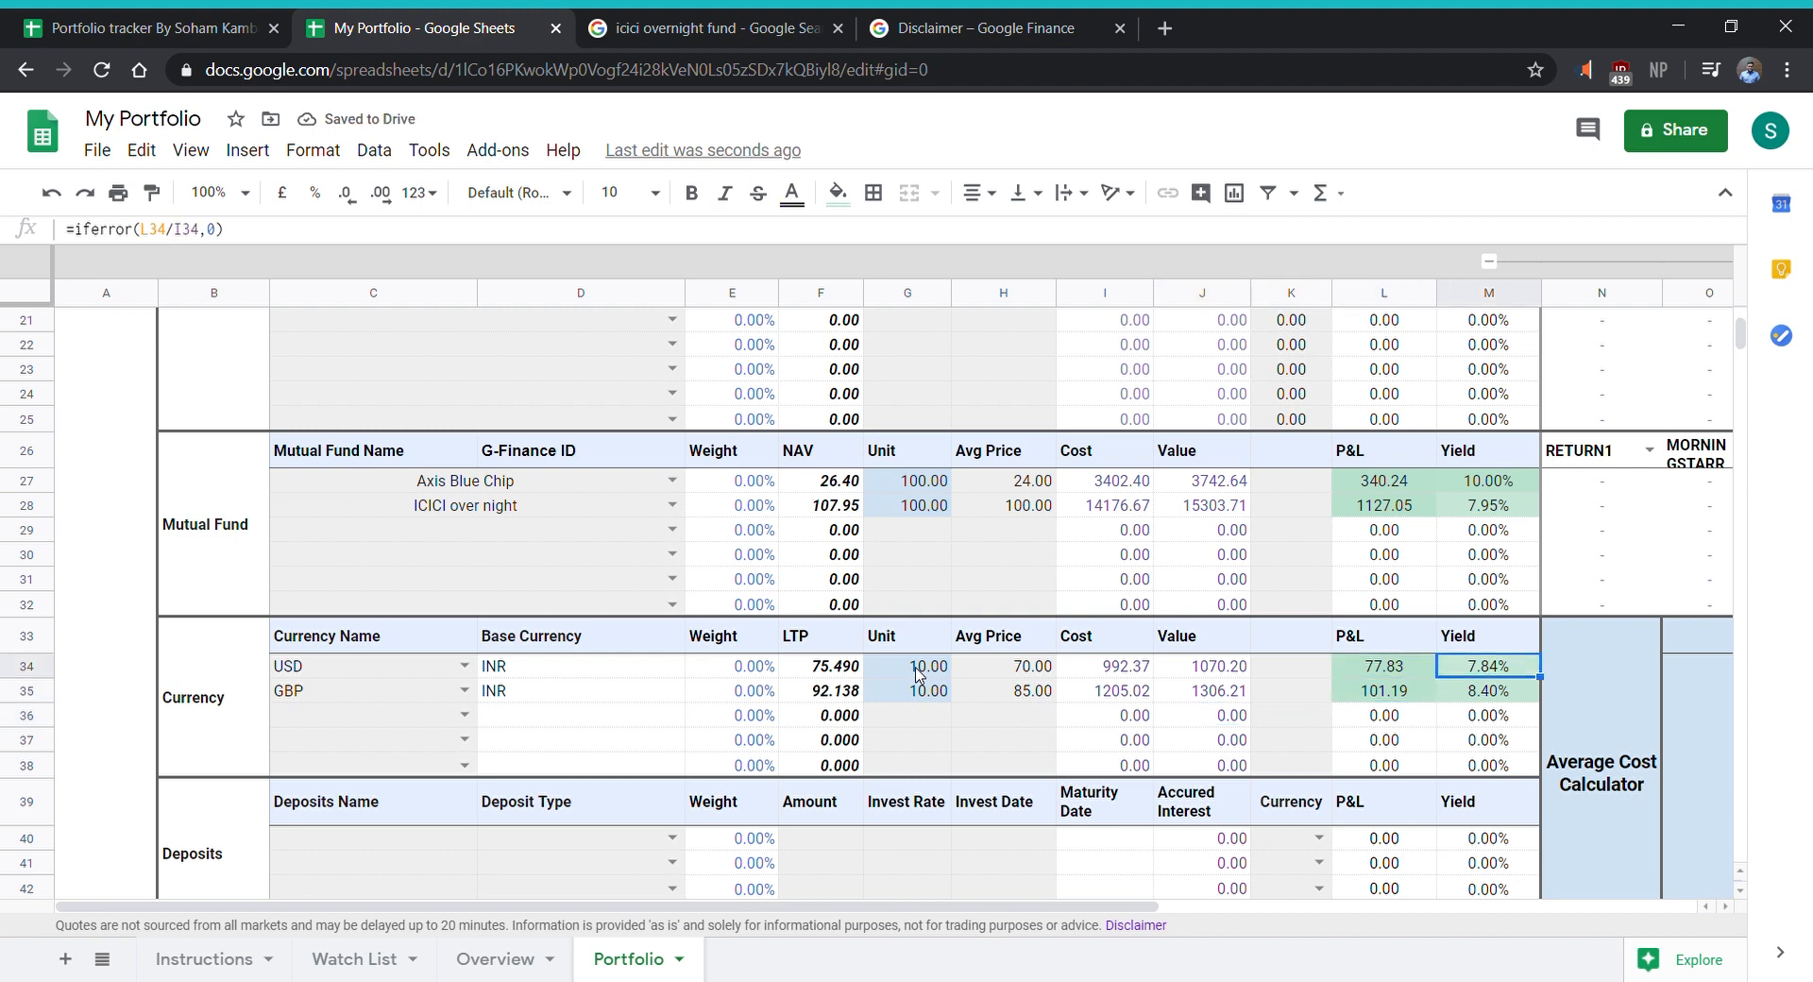
pyautogui.press('Down')
pyautogui.press('Down')
pyautogui.press('Left')
pyautogui.press('Left')
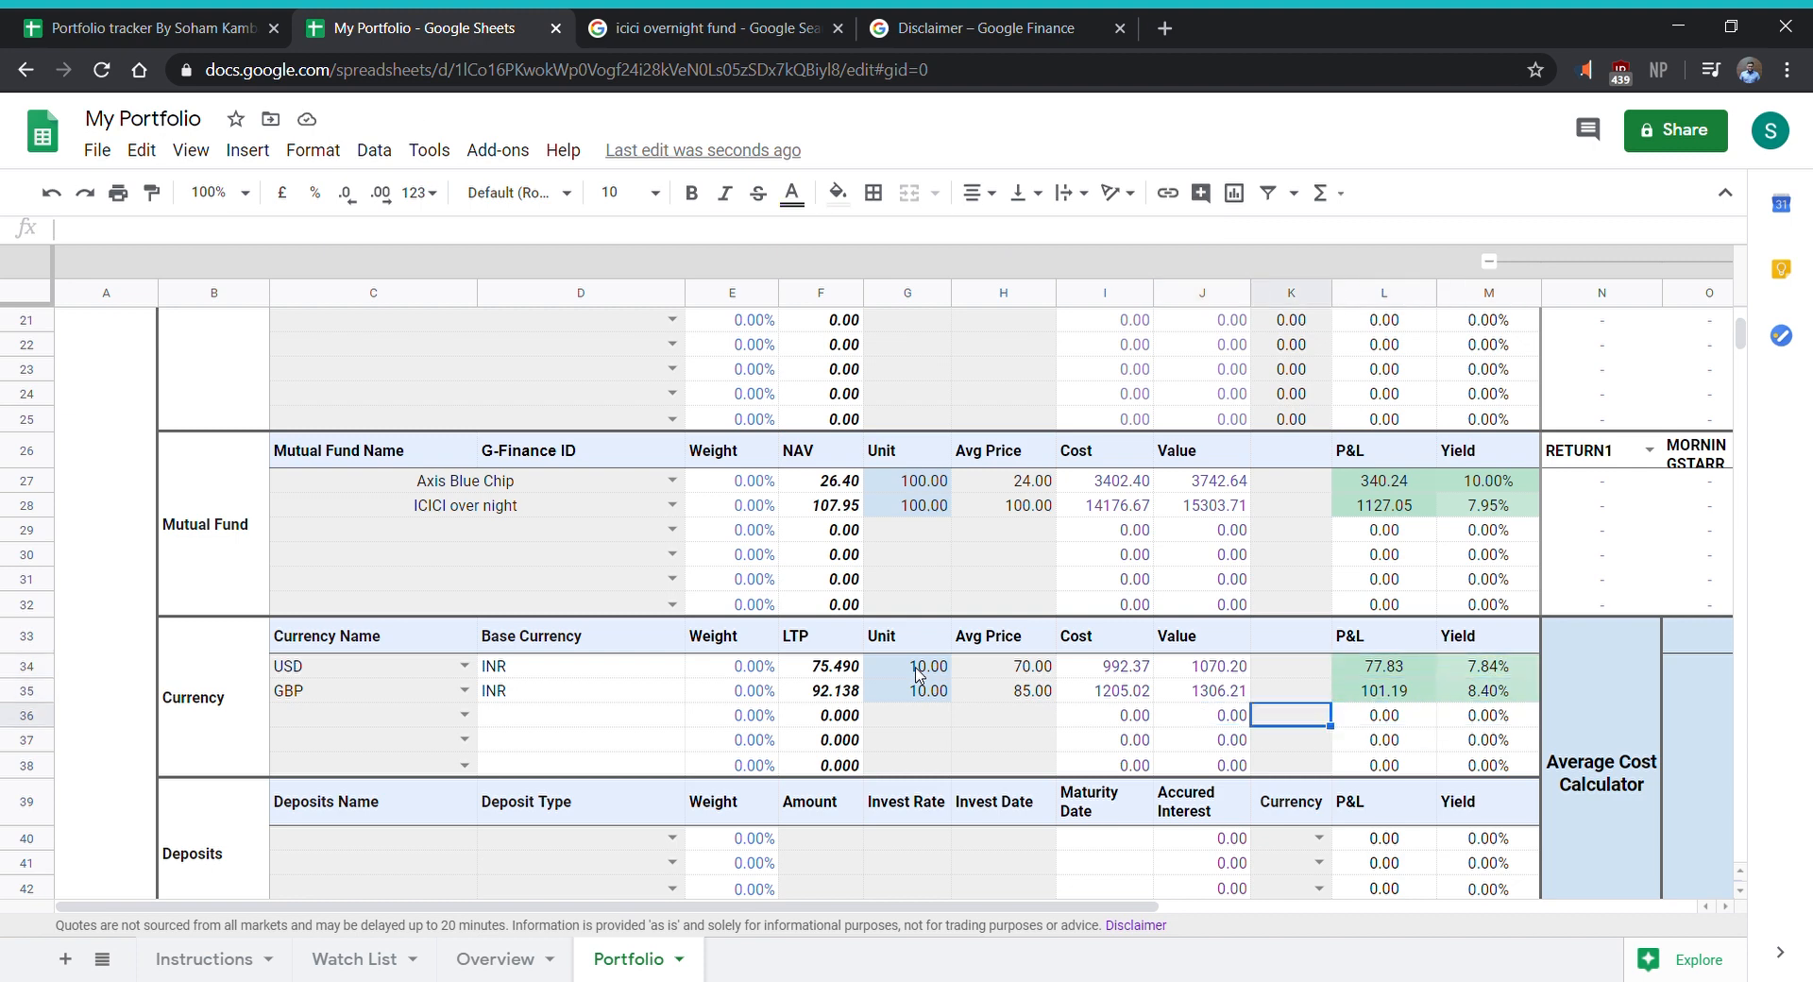
pyautogui.press('Down')
pyautogui.press('Left')
pyautogui.press('Left')
pyautogui.press('Left')
pyautogui.press('Left')
pyautogui.press('Left')
pyautogui.press('Left')
pyautogui.press('Left')
pyautogui.press('Left')
pyautogui.press('Left')
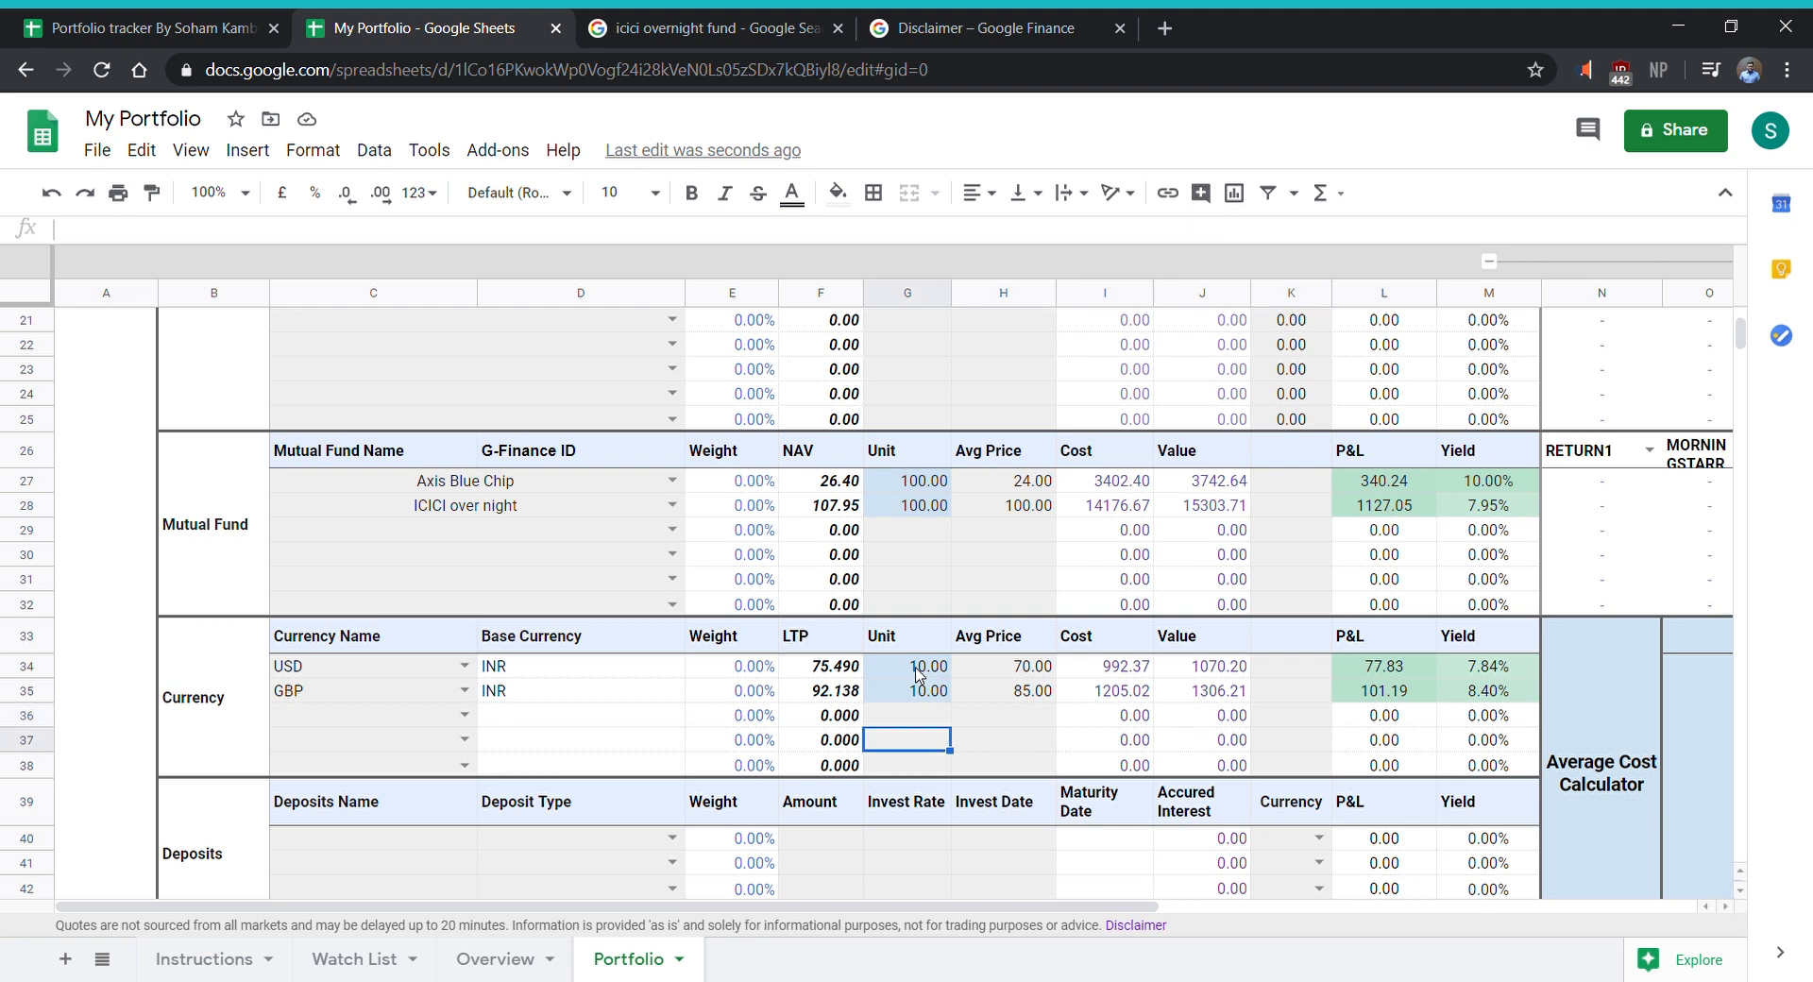
# - Enter State bank of india and HDFC bank as the deposit names in the first two rows of the Deposits section
pyautogui.press('Right')
pyautogui.press('Down')
pyautogui.press('Down')
pyautogui.press('Down')
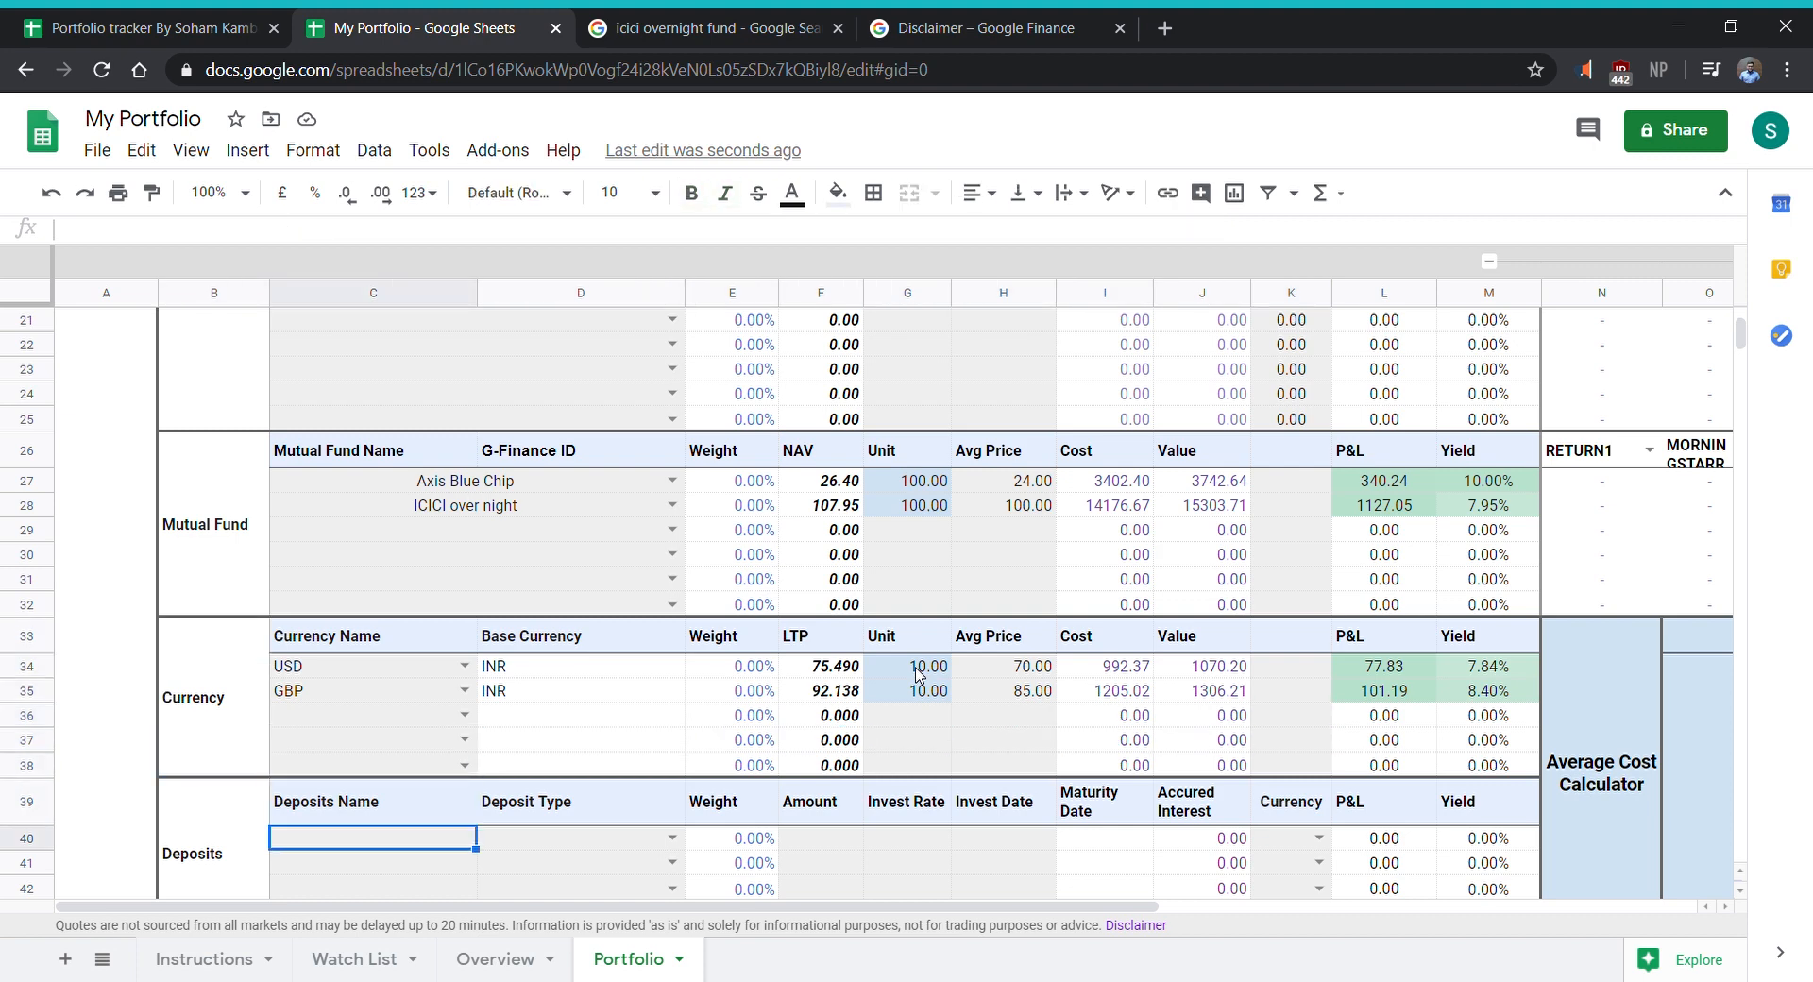
pyautogui.press('Down')
pyautogui.press('Down')
pyautogui.press('Down')
pyautogui.press('Up')
pyautogui.press('Up')
pyautogui.press('Up')
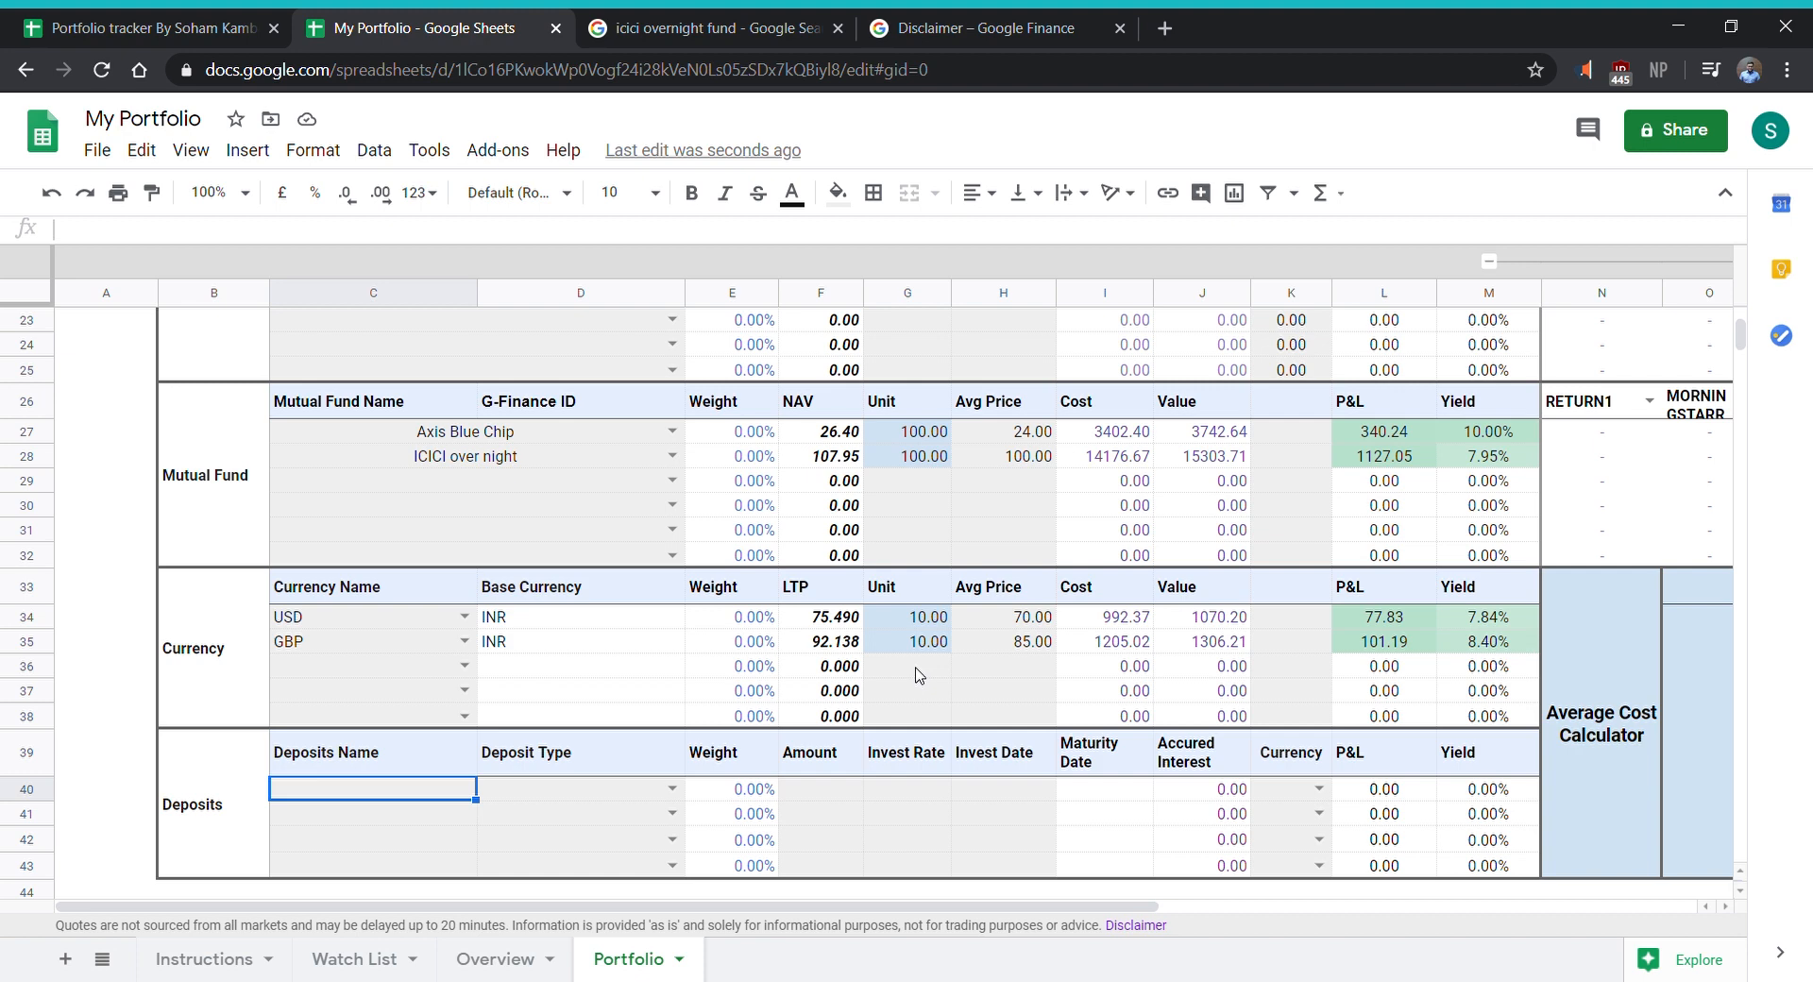
pyautogui.write('S')
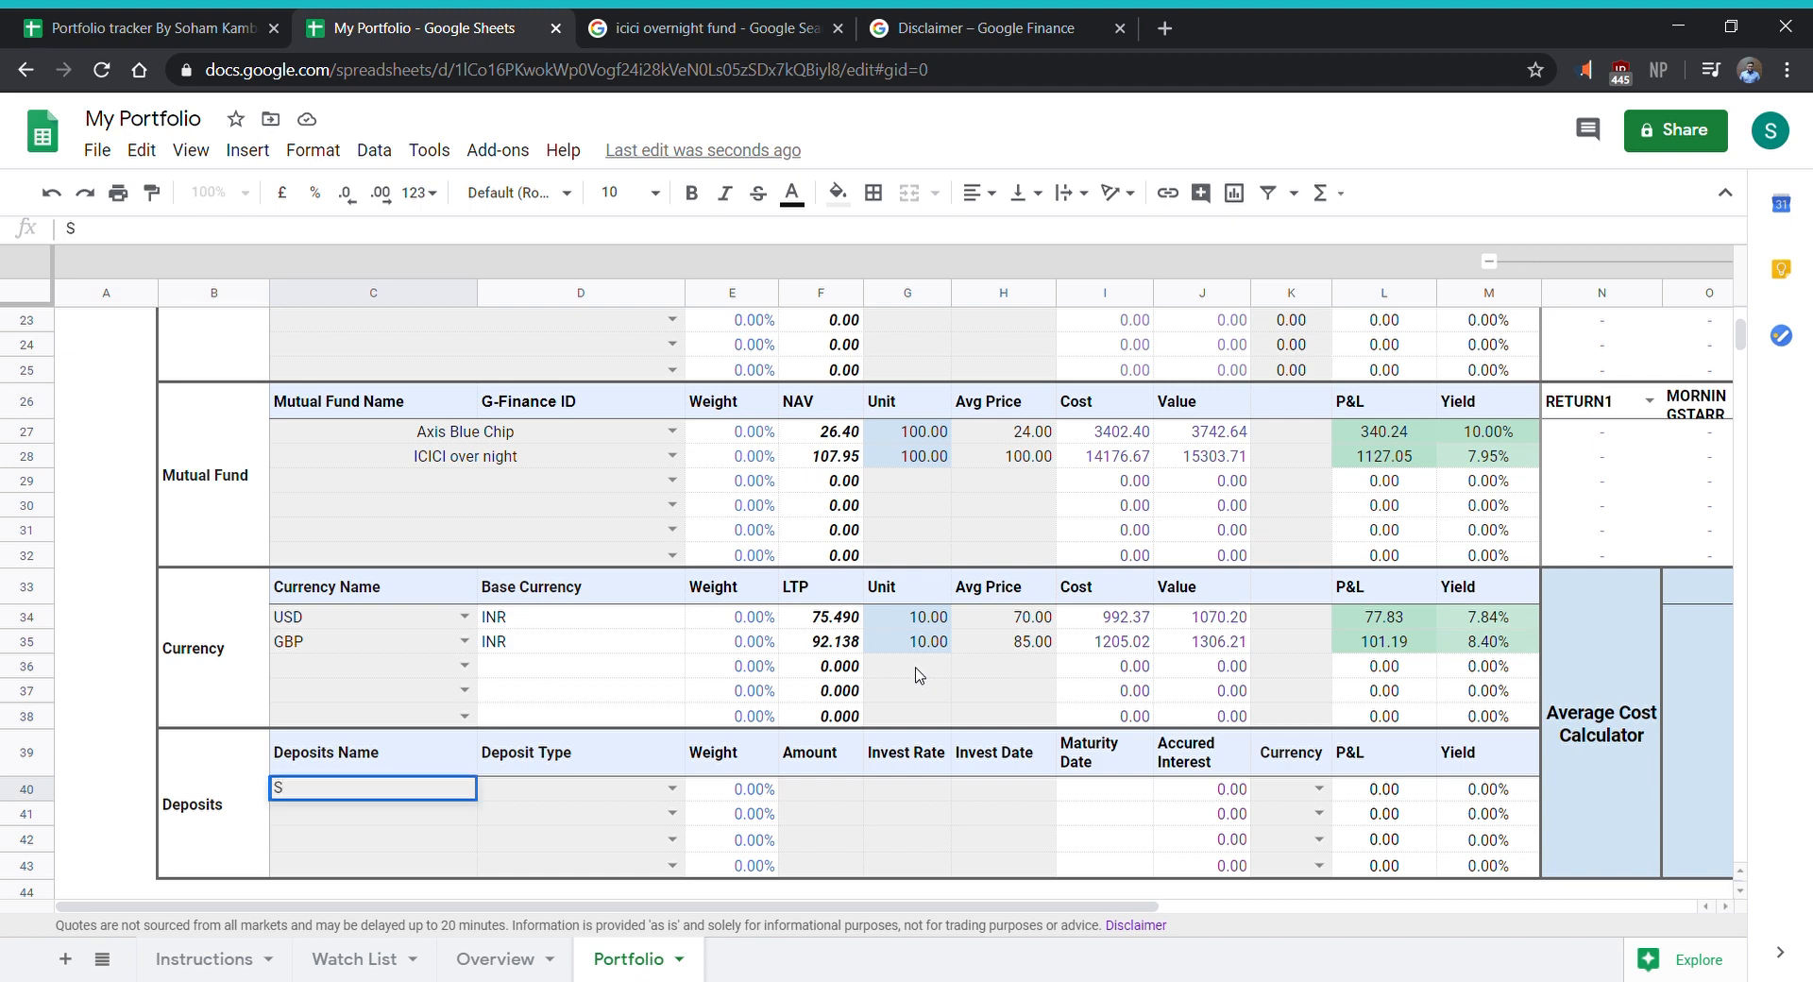
pyautogui.write('tate bank of india')
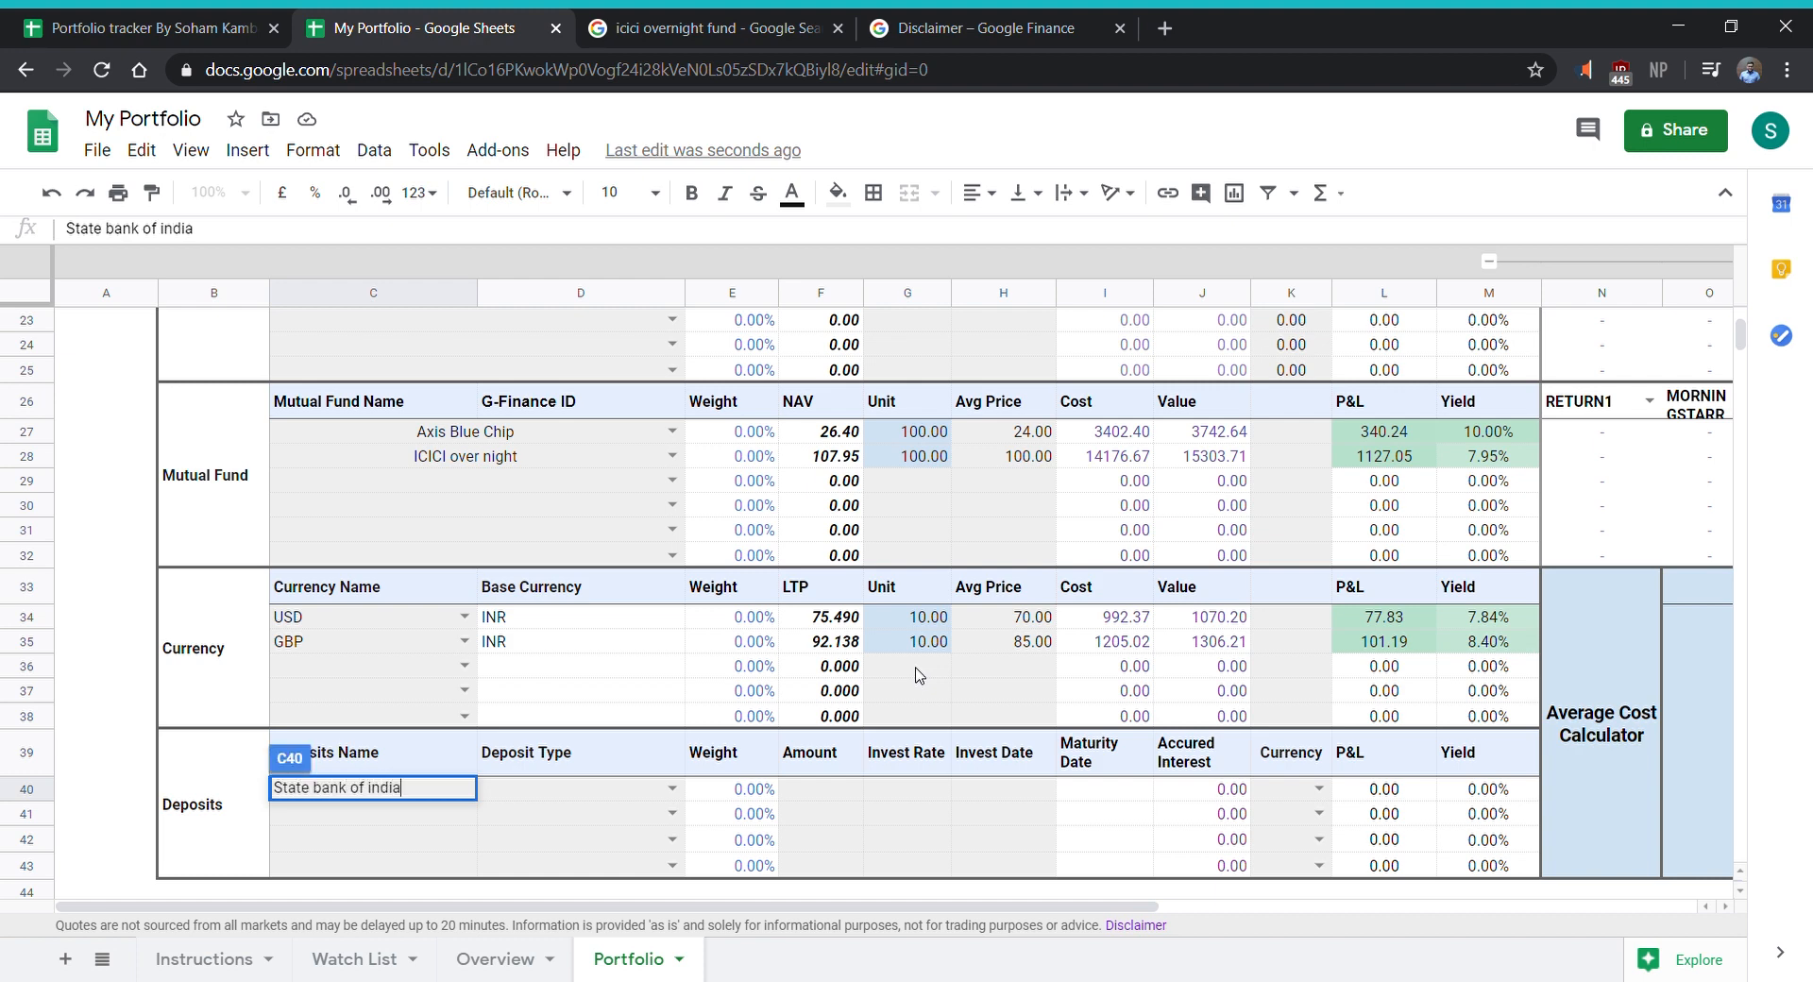
pyautogui.press('Return')
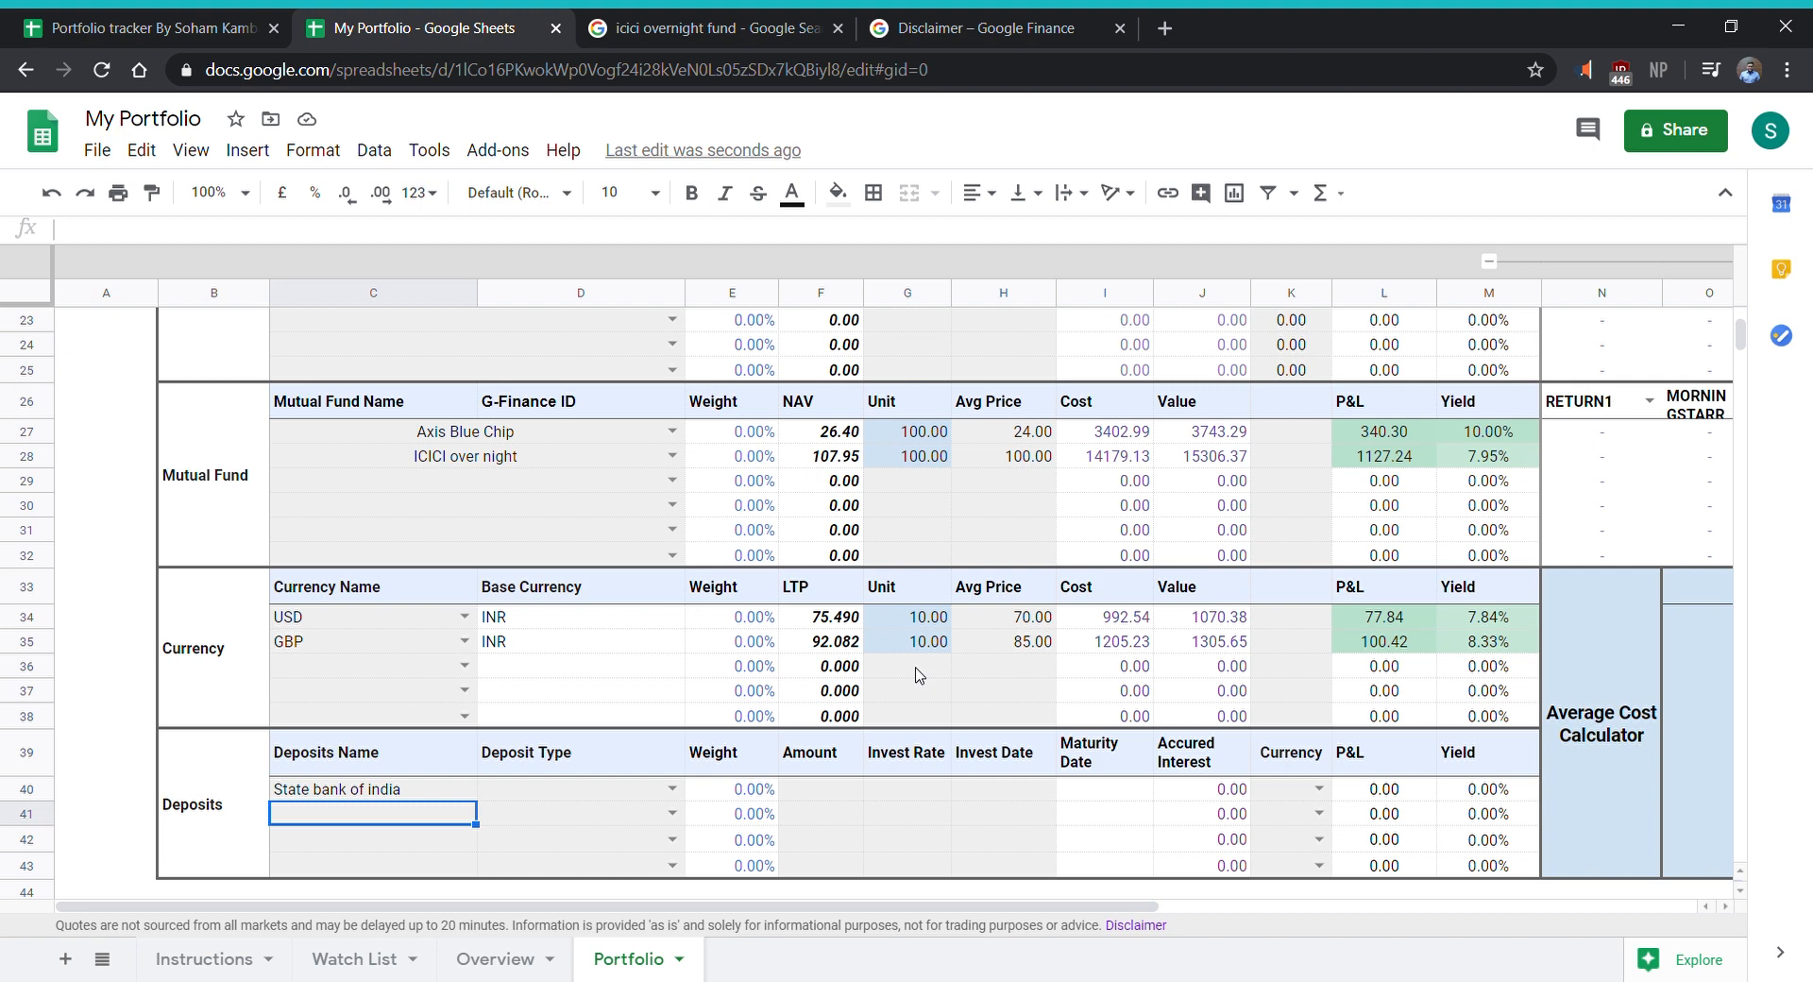
pyautogui.write('HDFC ')
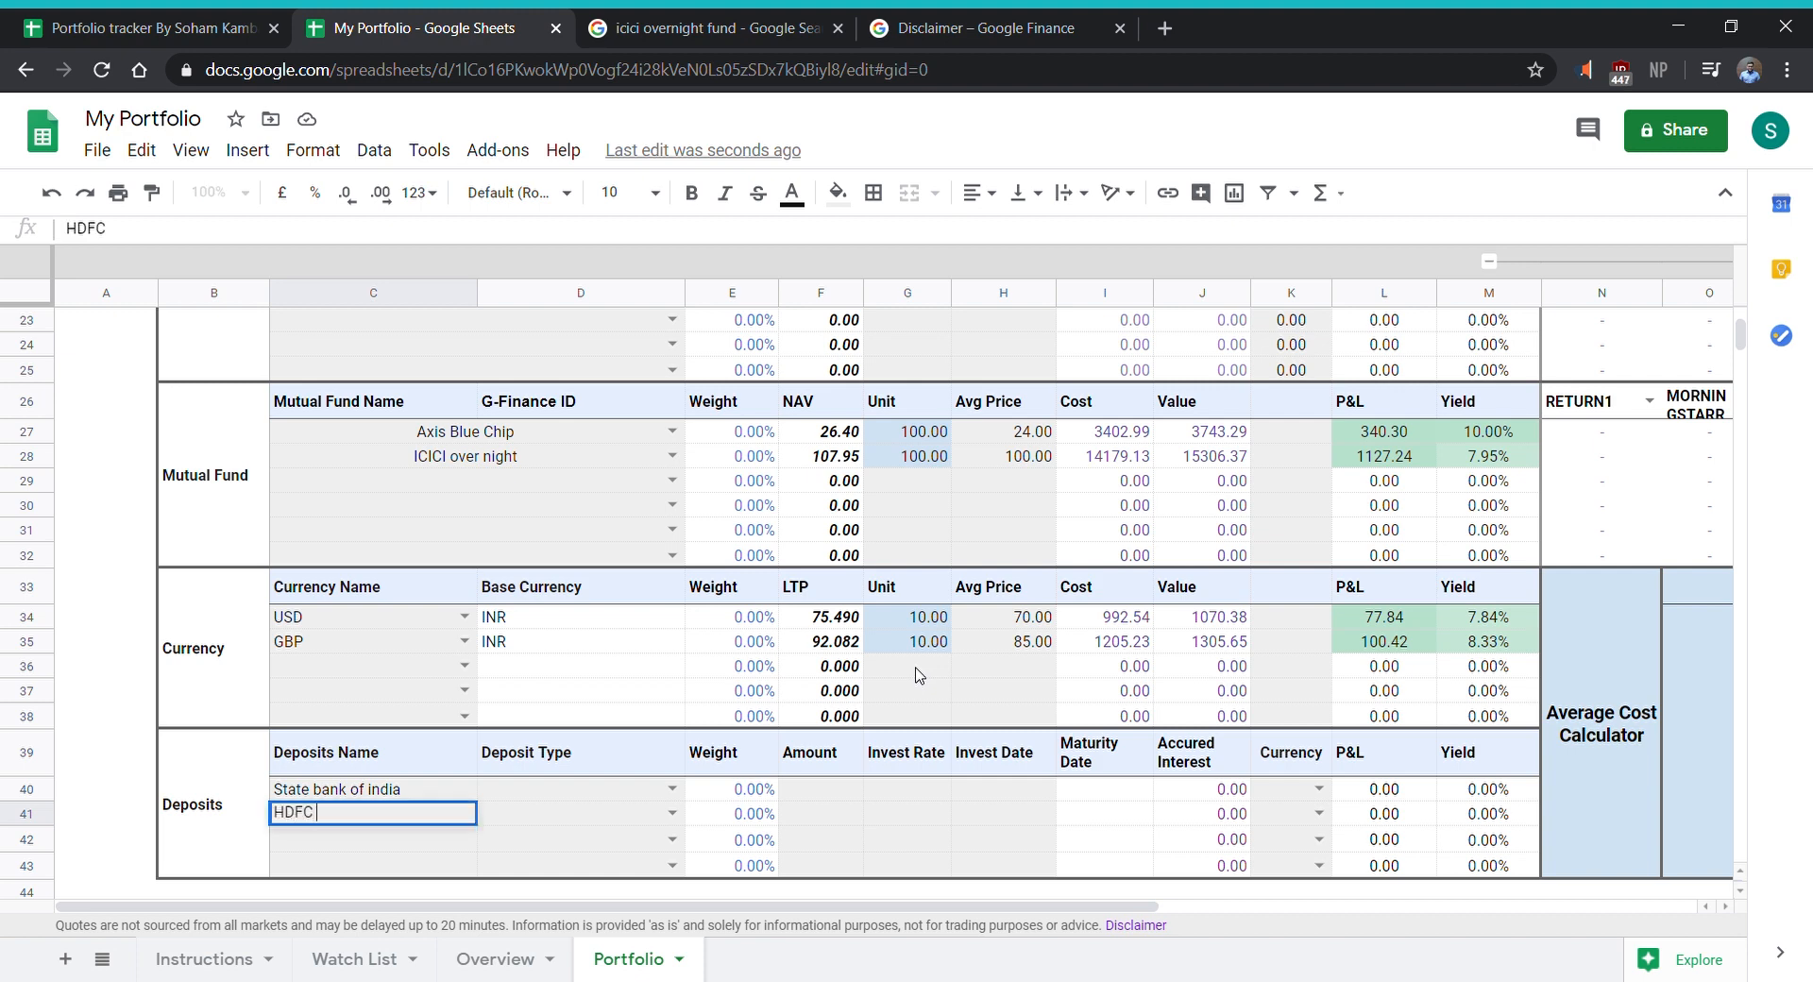
pyautogui.write('bank')
pyautogui.press('Tab')
# - Choose FD as the deposit type for both the State bank of india and HDFC bank deposits
pyautogui.press('Up')
pyautogui.press('Return')
pyautogui.press('Up')
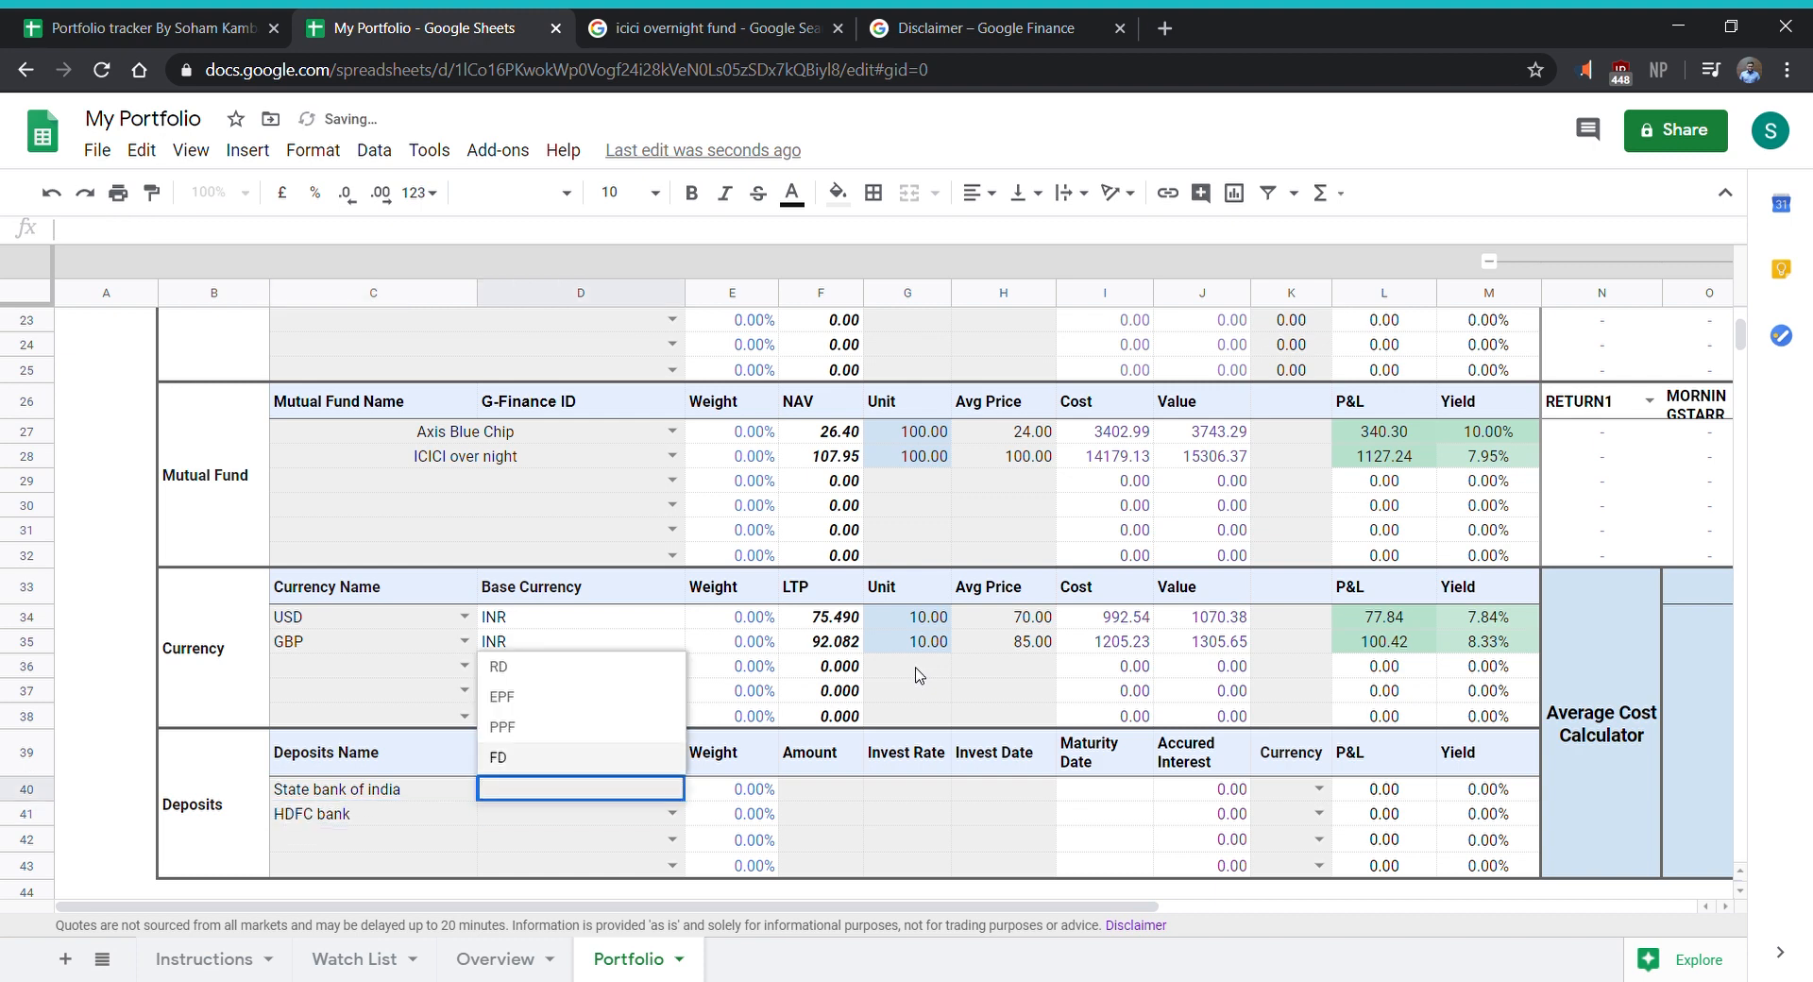
pyautogui.press('Return')
pyautogui.press('Return')
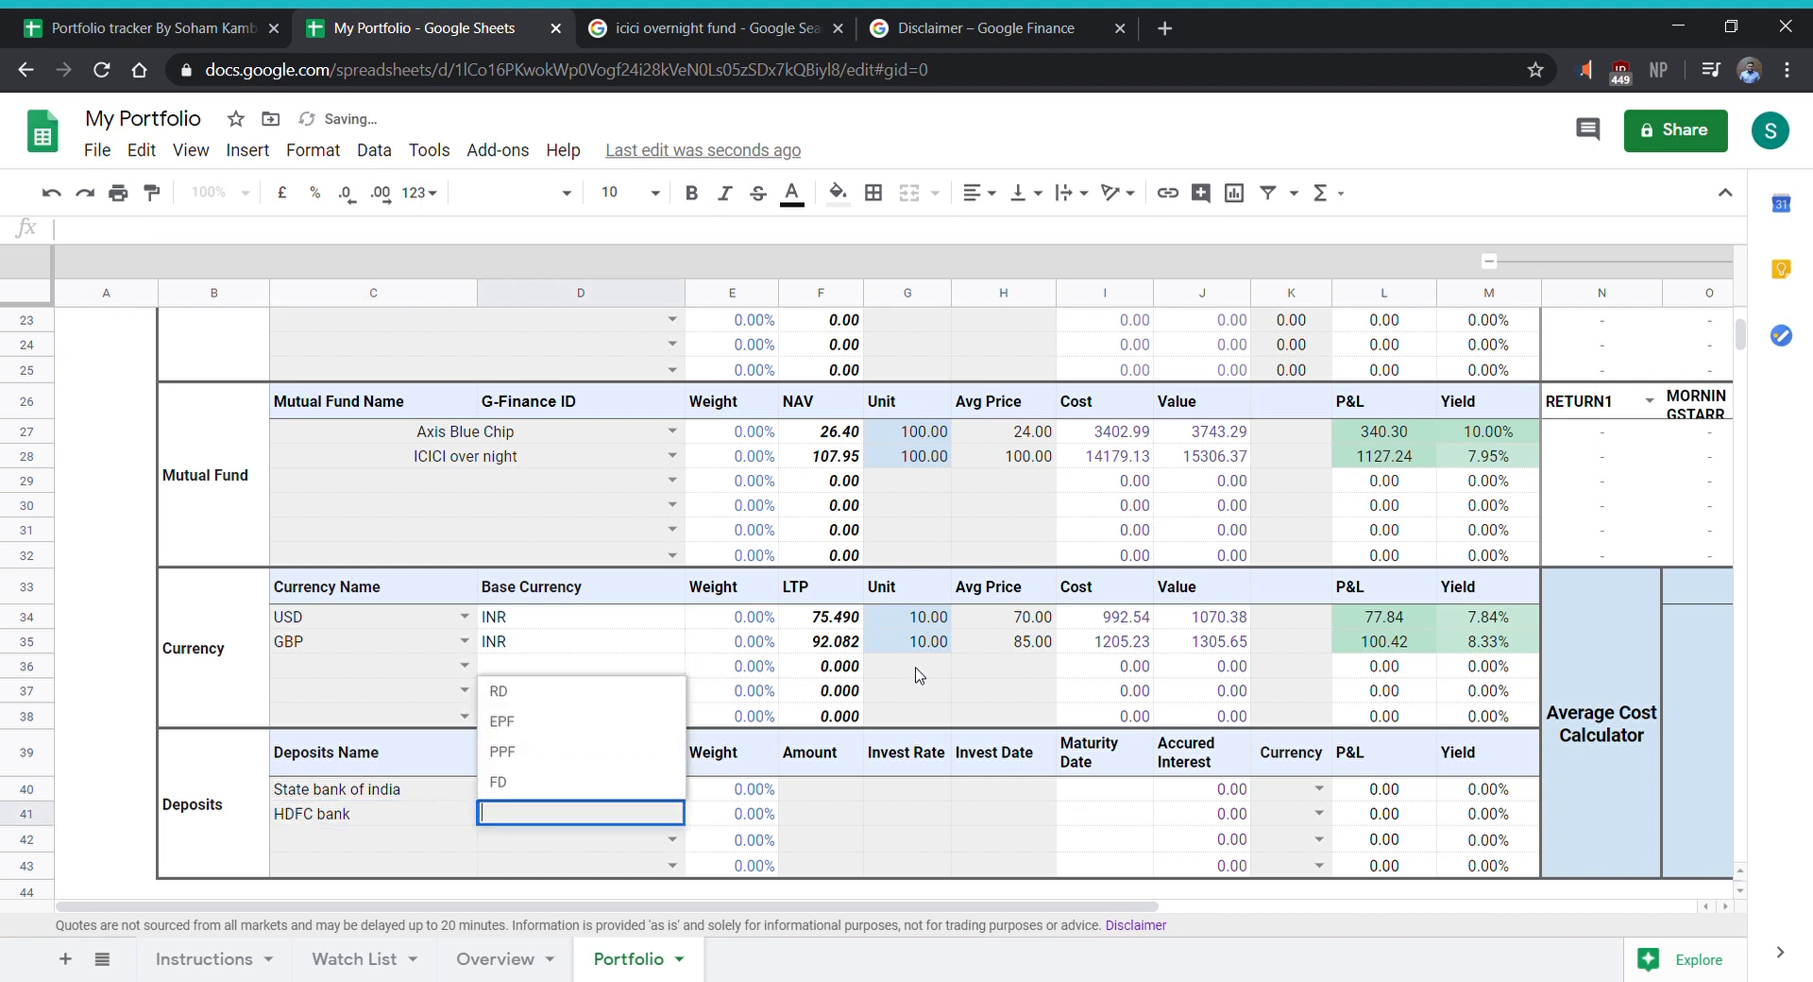
pyautogui.press('Up')
pyautogui.press('Return')
# - Set the deposit amounts to 50000 for State bank of india and 70000 for HDFC bank
pyautogui.press('Right')
pyautogui.press('Right')
pyautogui.press('Up')
pyautogui.press('Up')
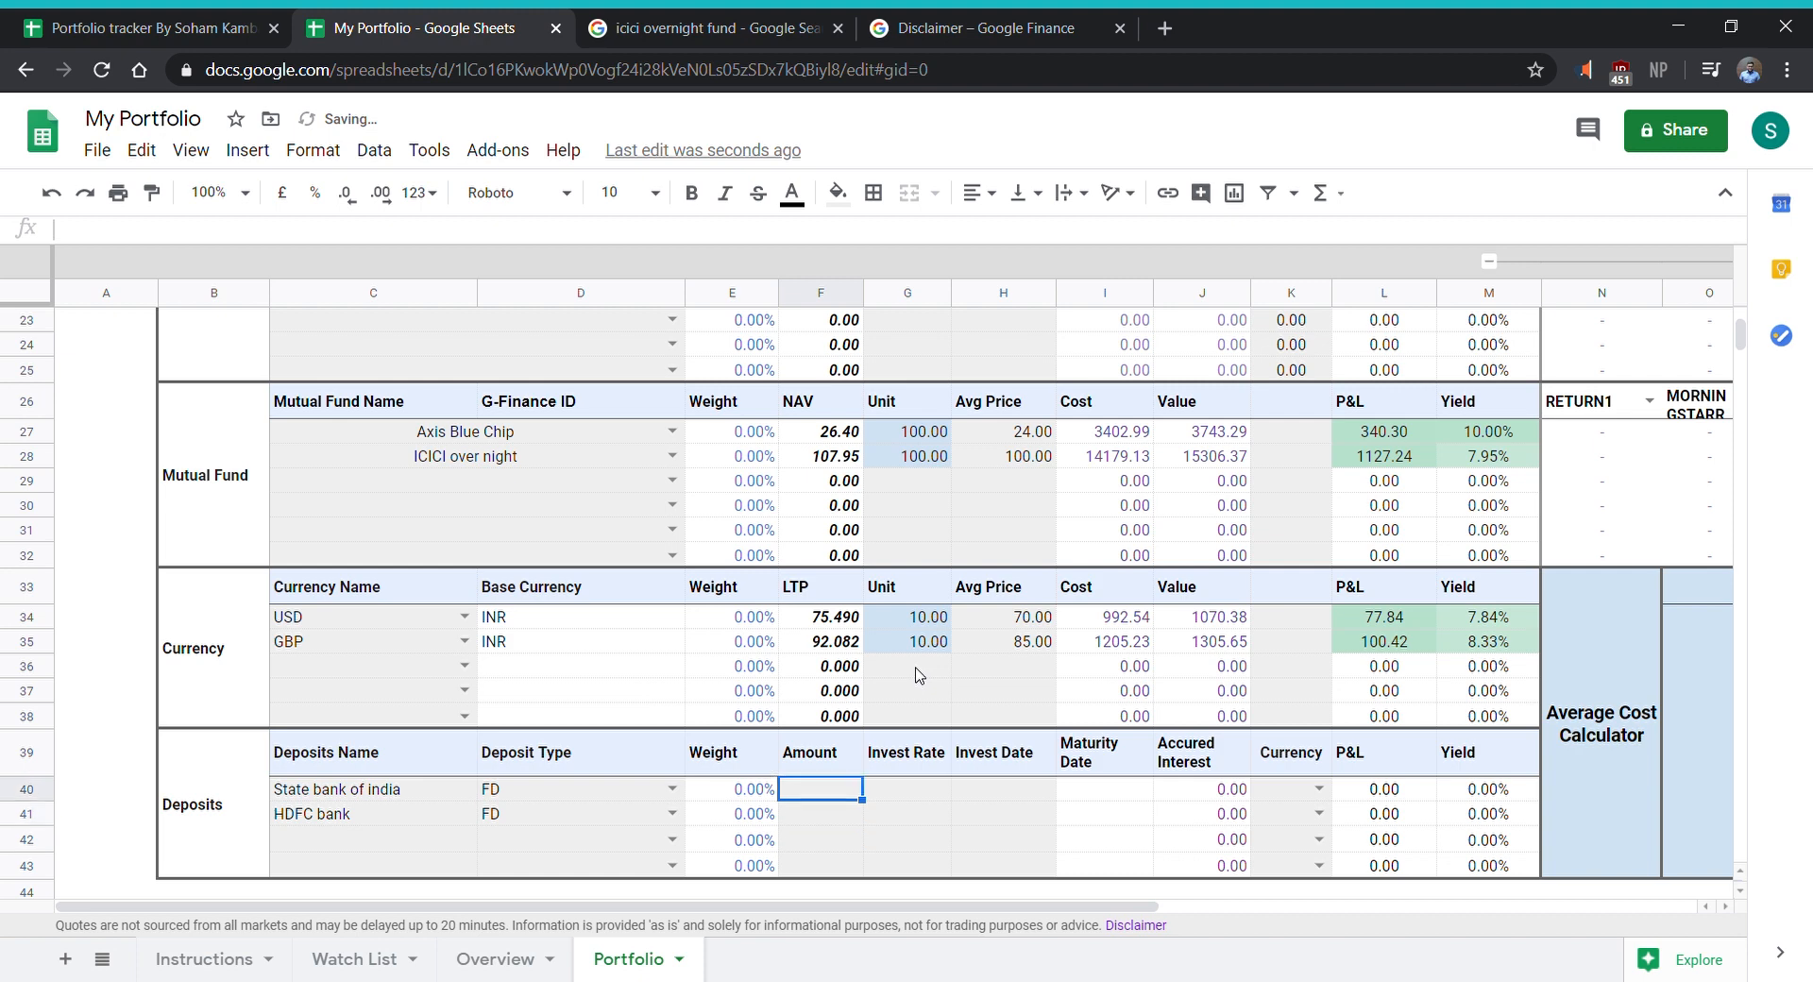
pyautogui.write('50000')
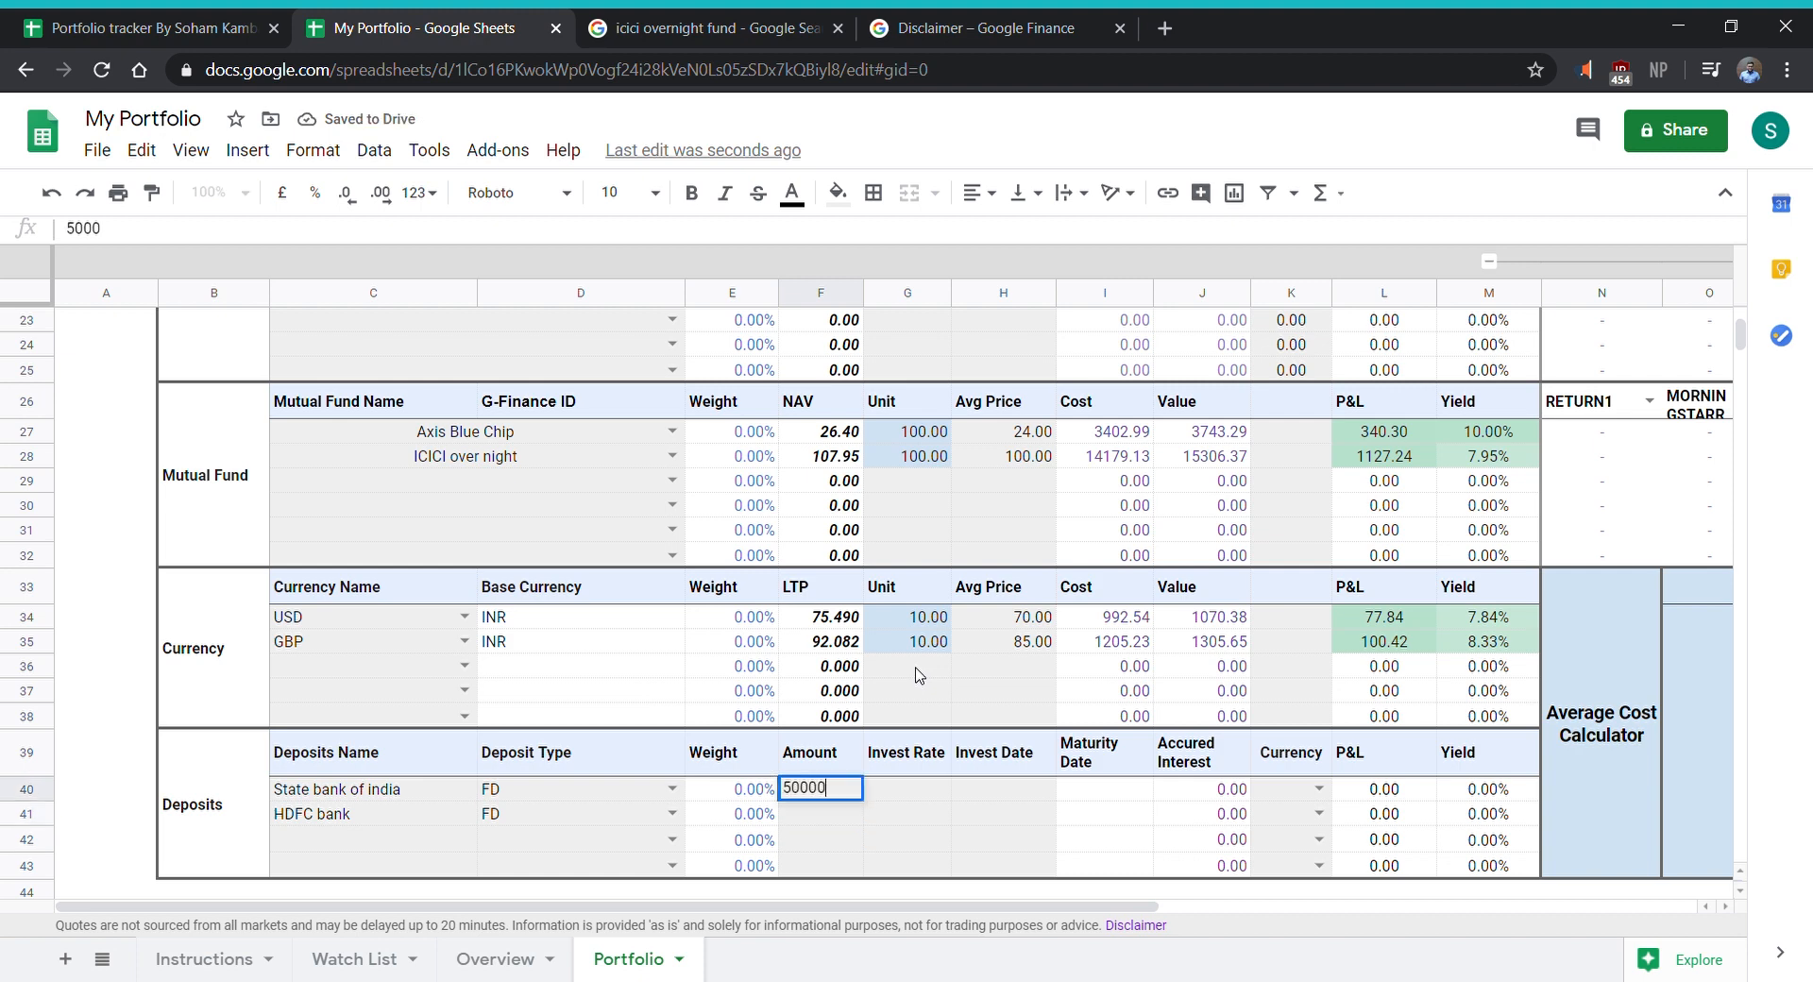
pyautogui.press('Return')
pyautogui.write('5')
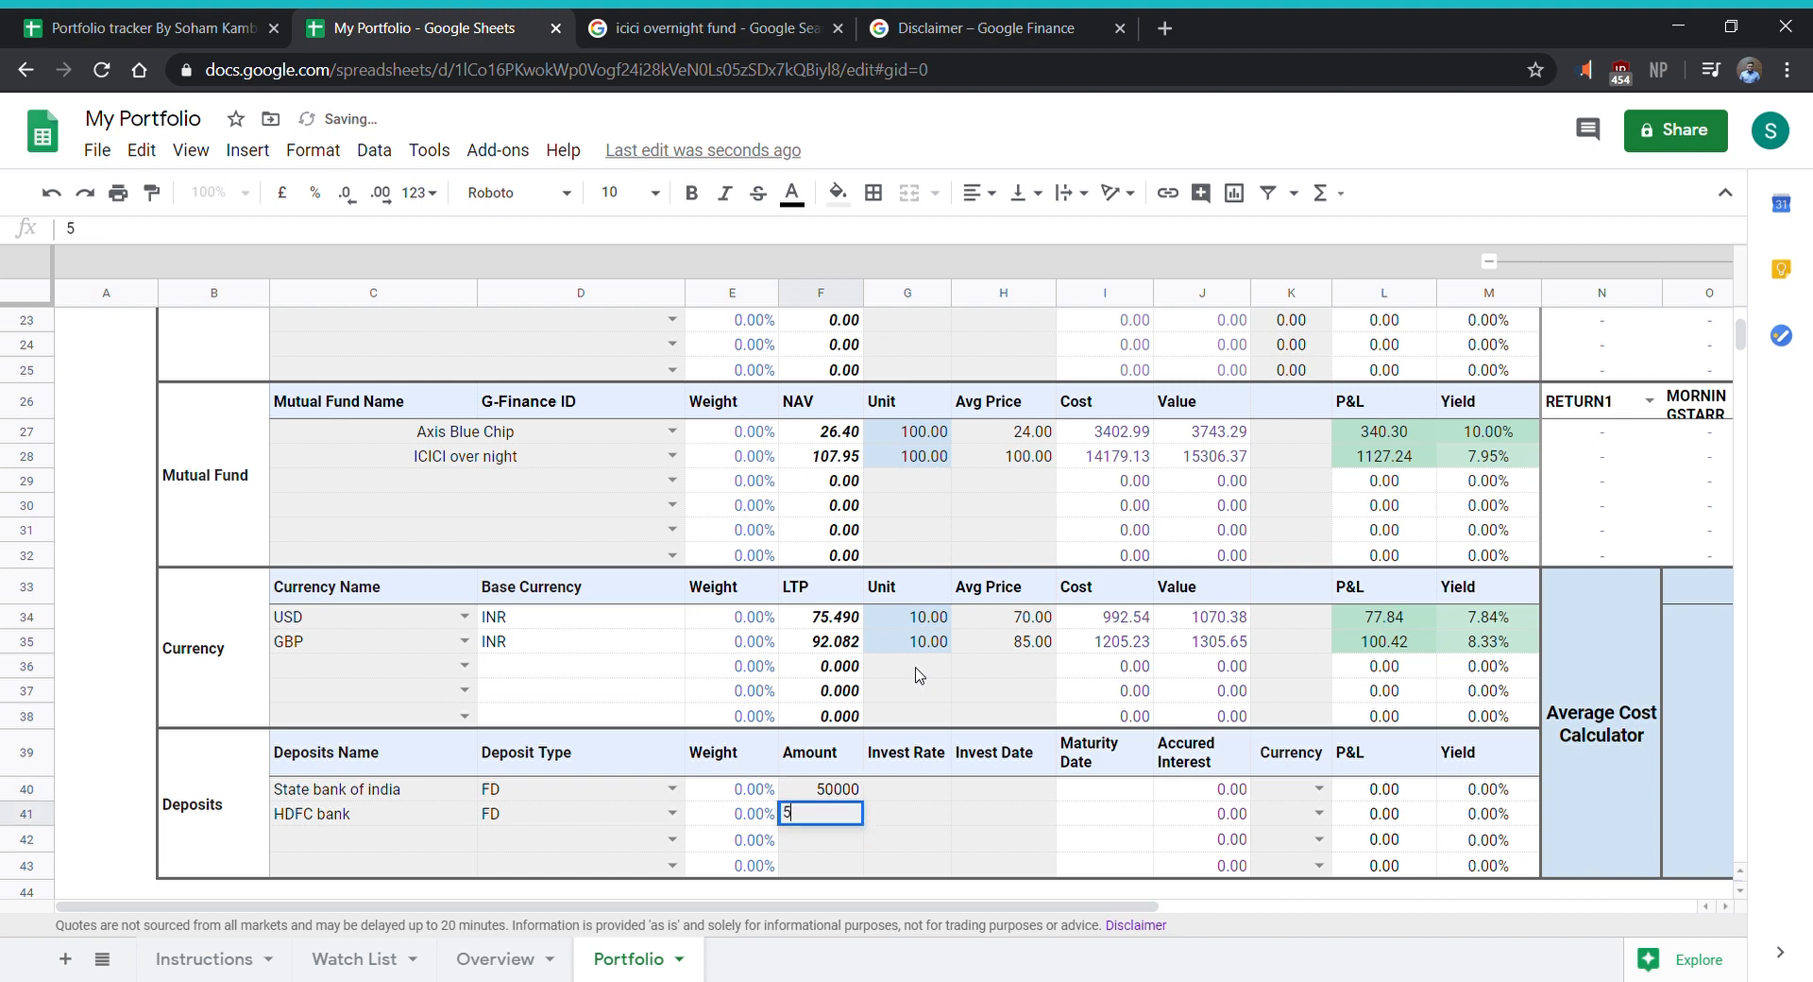
pyautogui.press('BackSpace')
pyautogui.write('70000')
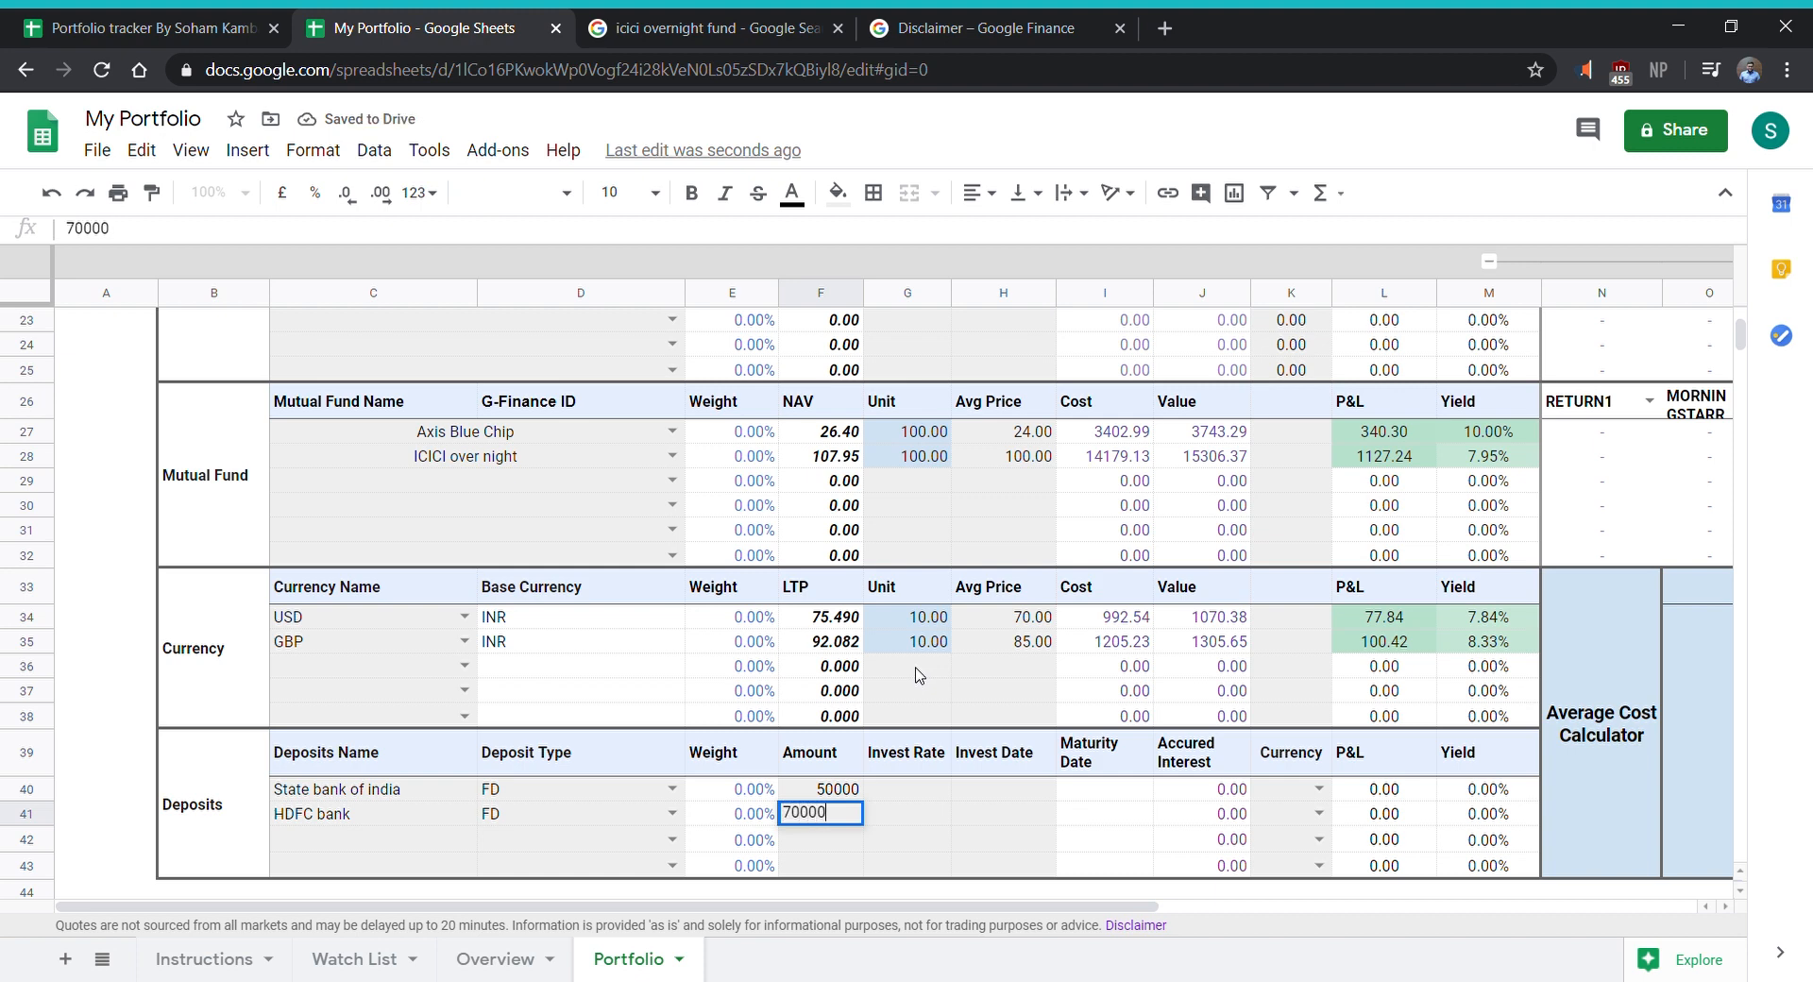
pyautogui.press('Return')
# - Set the invest rate to 6.1% for the State bank of india deposit and 6.5% for the HDFC bank deposit
pyautogui.press('Right')
pyautogui.press('Up')
pyautogui.press('Up')
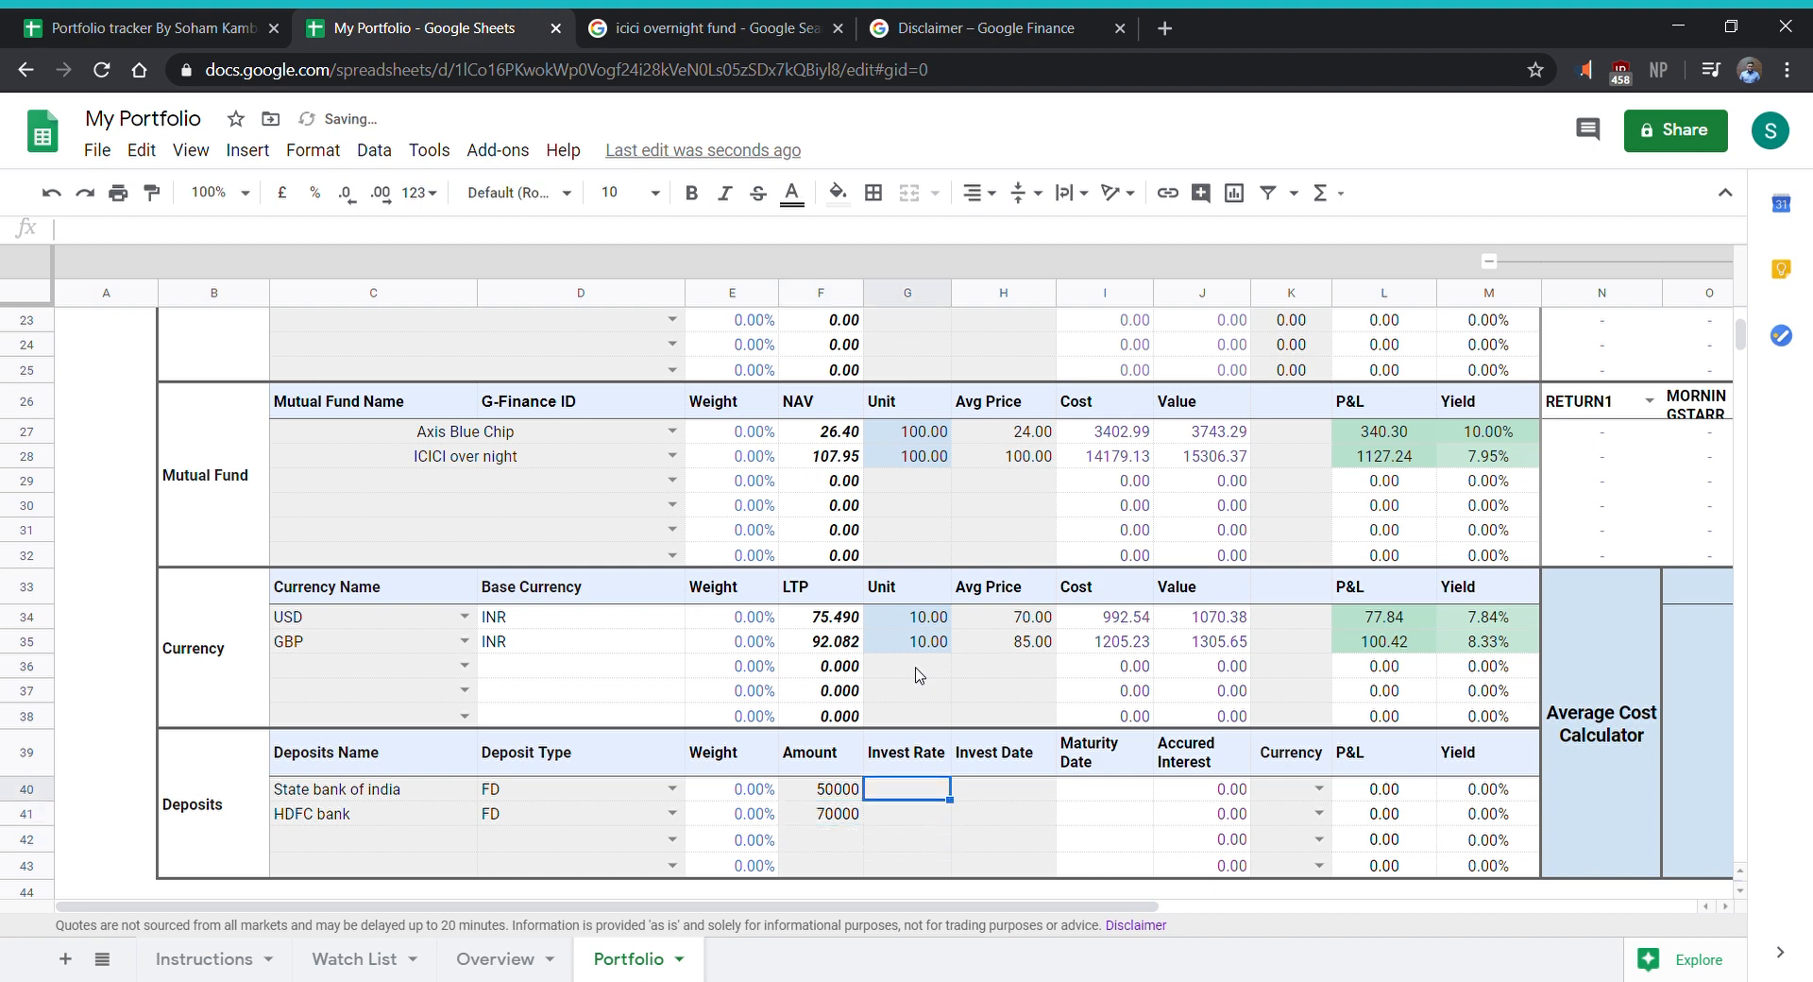
pyautogui.write('6.1')
pyautogui.press('Return')
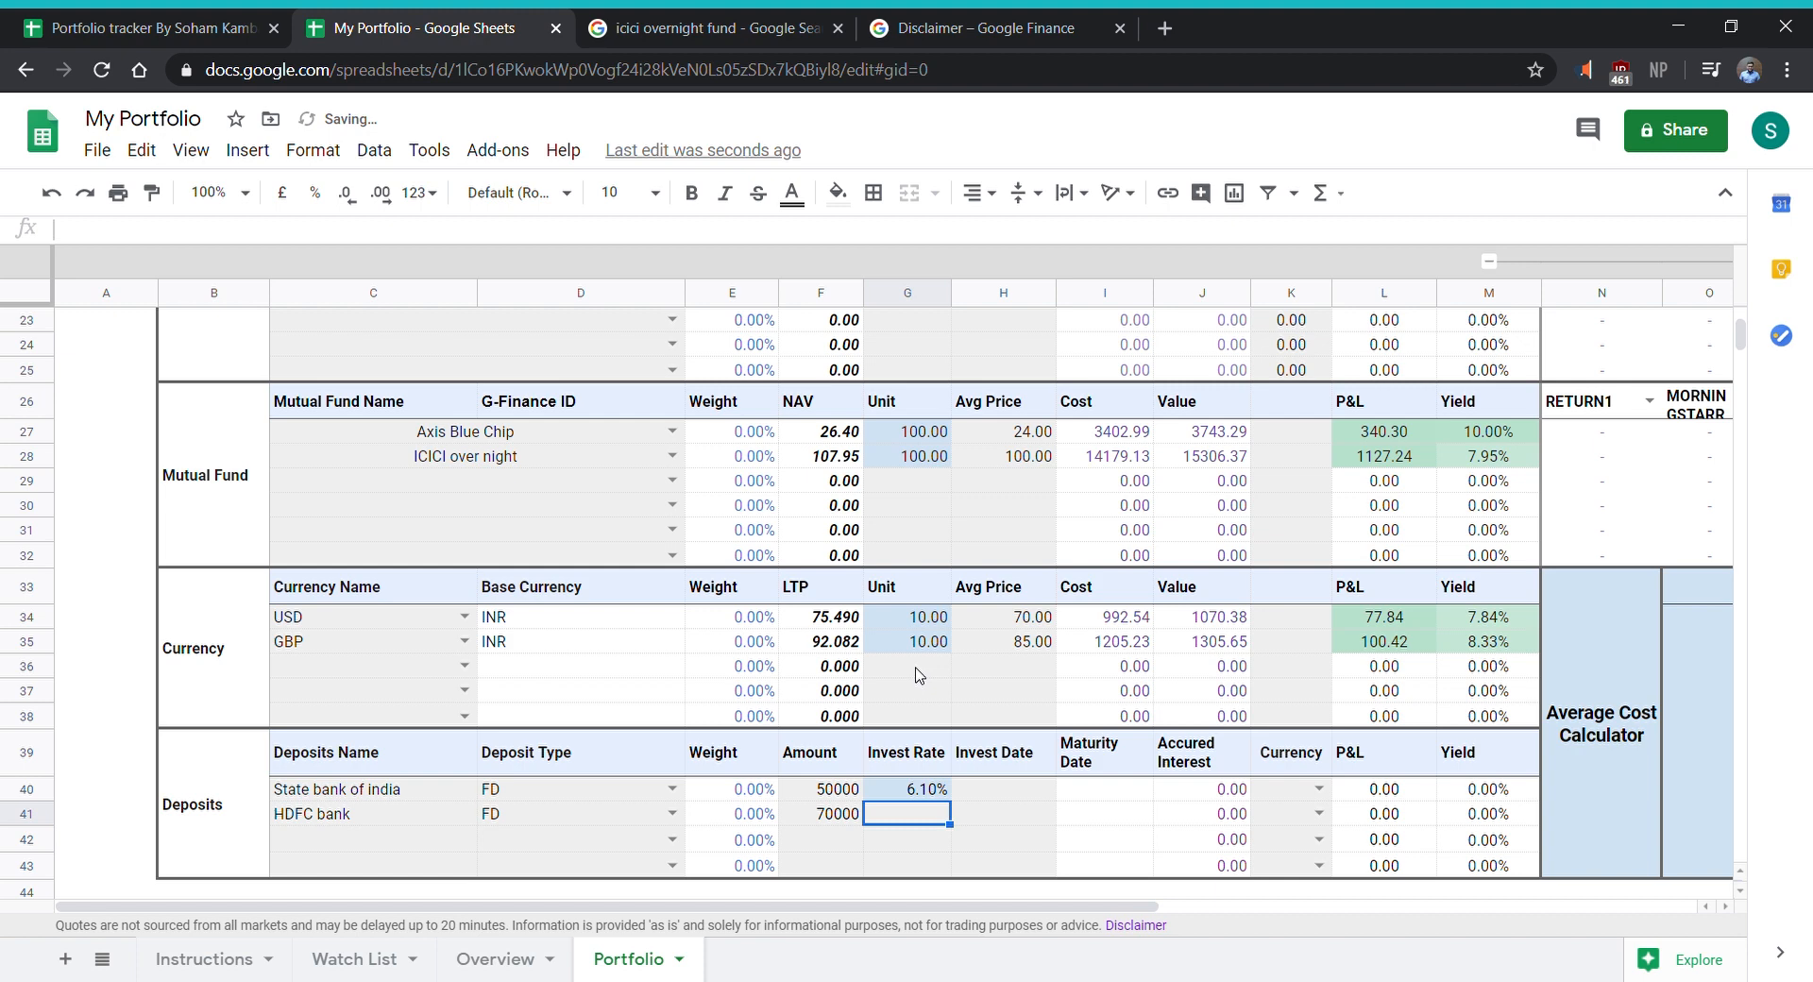
pyautogui.write('6.5')
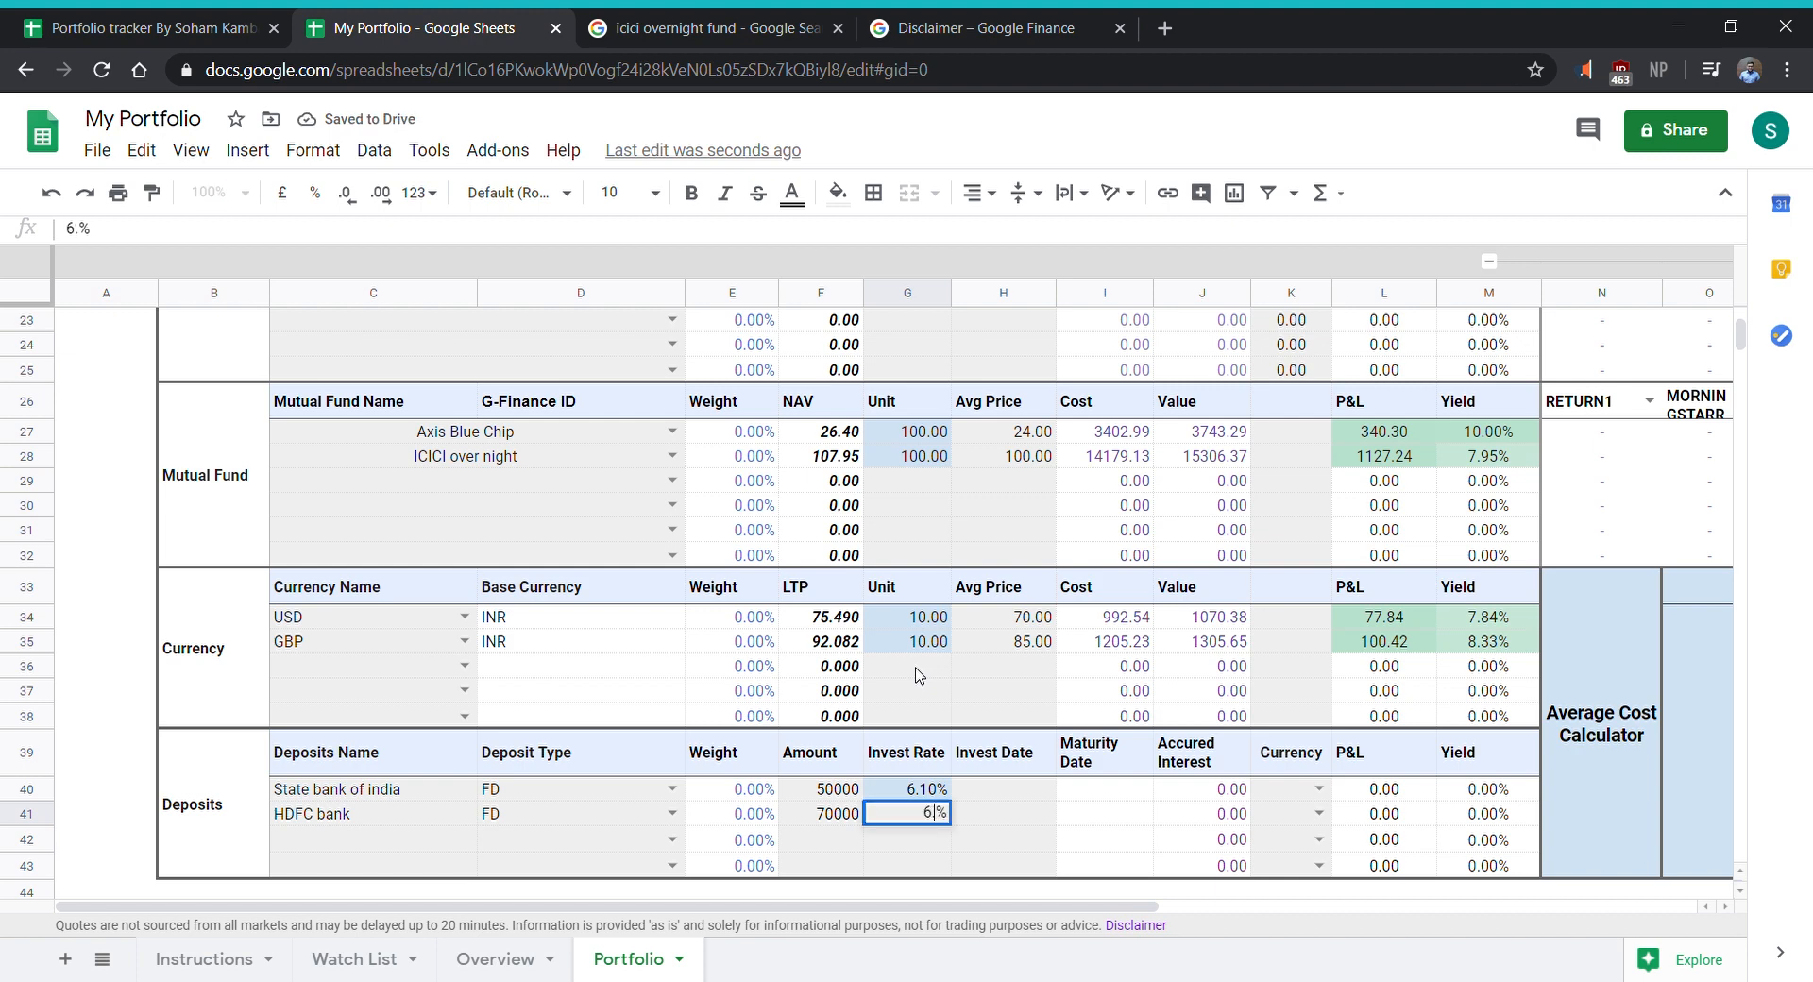
pyautogui.press('Return')
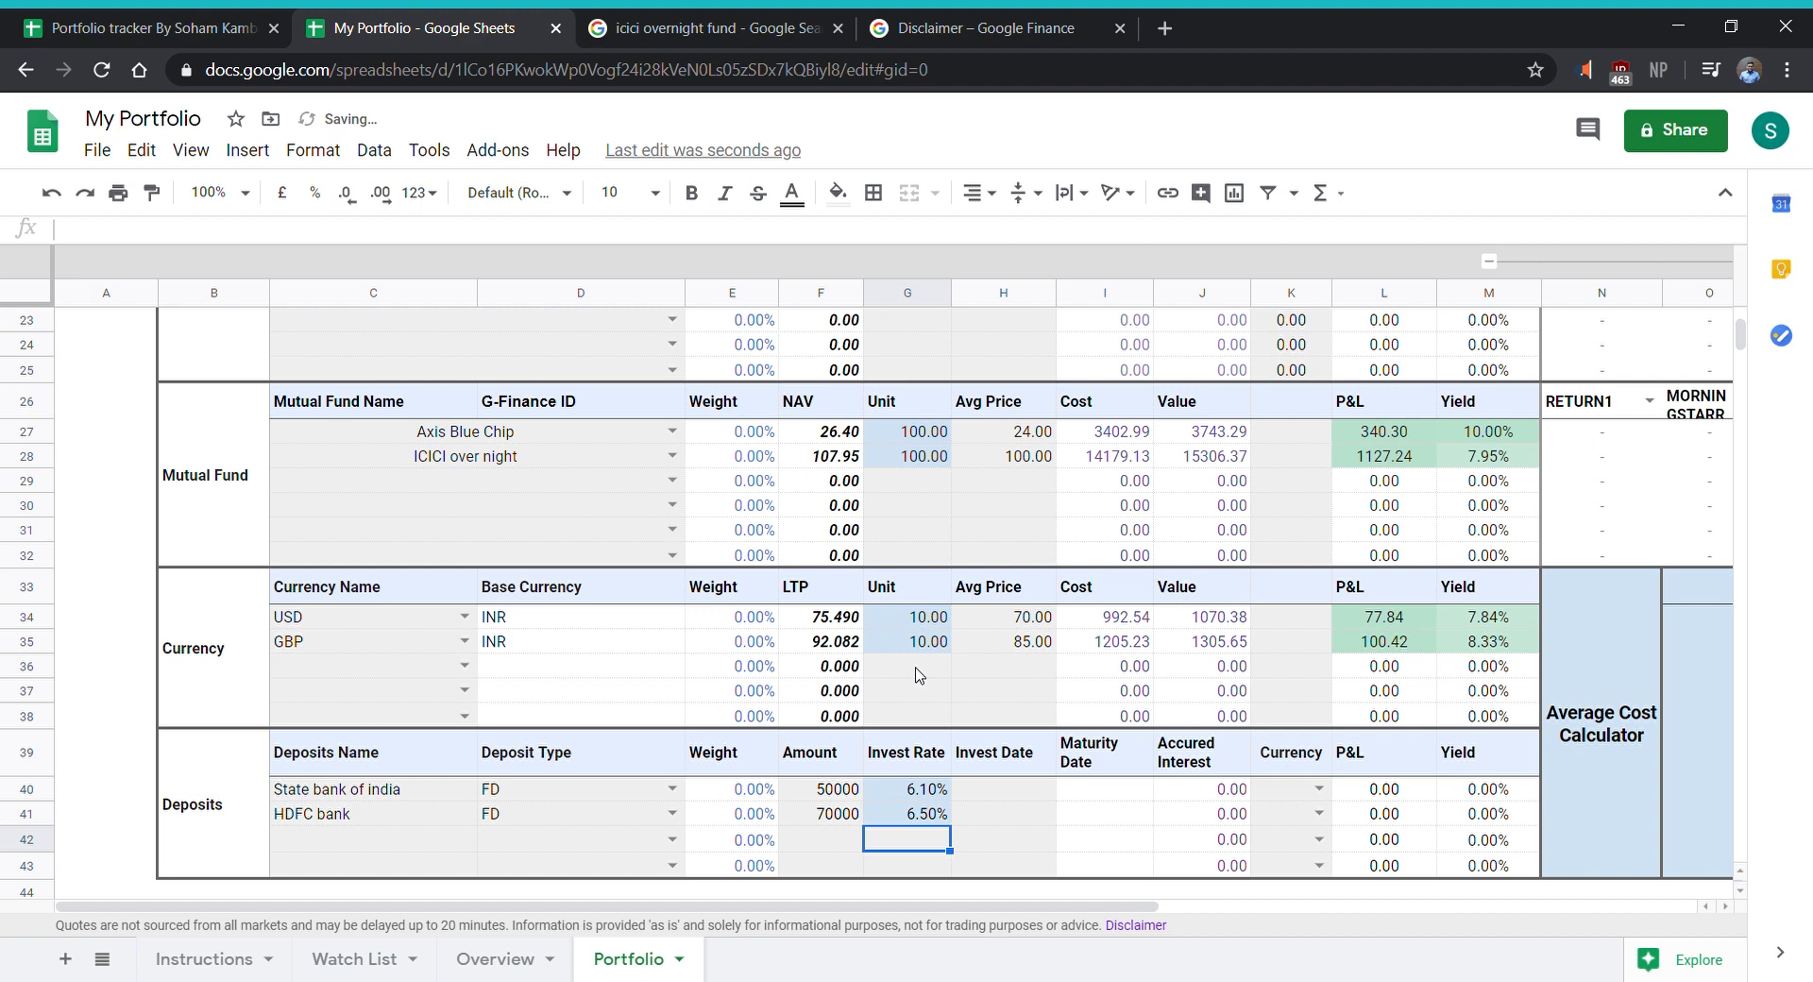
pyautogui.press('Up')
pyautogui.press('Up')
pyautogui.press('Up')
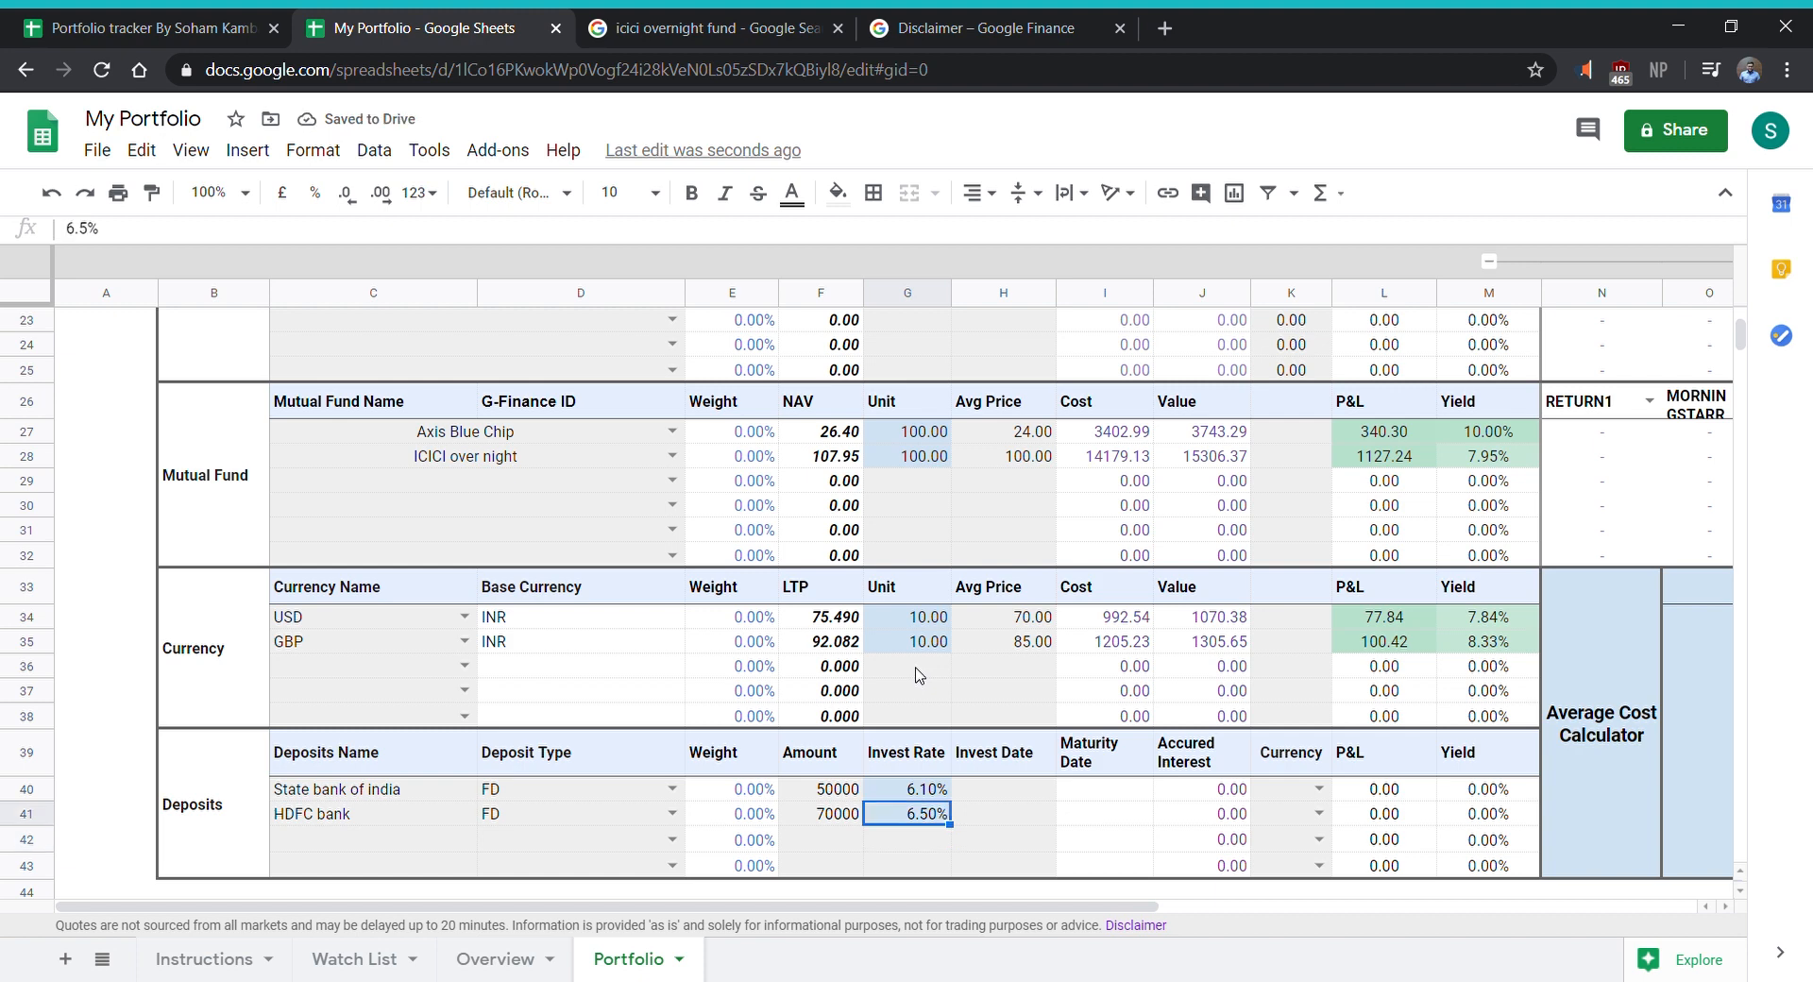
pyautogui.press('Down')
pyautogui.press('Up')
pyautogui.press('Up')
pyautogui.press('Up')
pyautogui.press('Up')
pyautogui.press('Up')
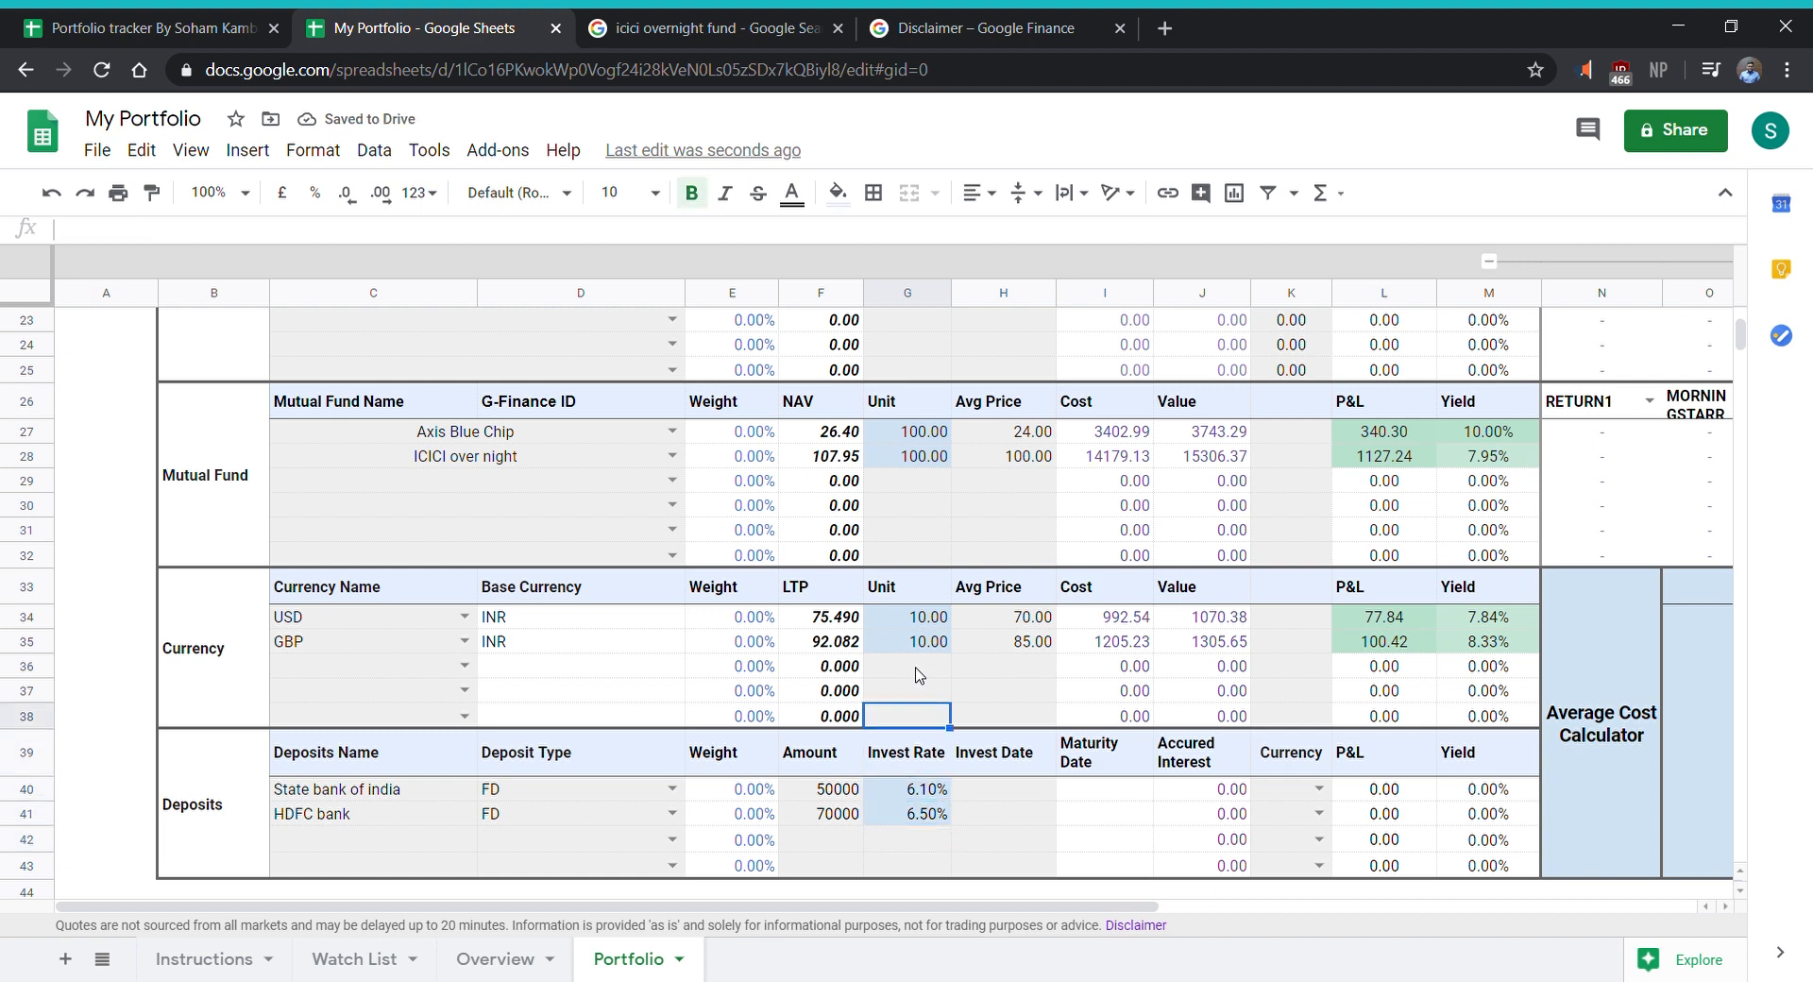
pyautogui.press('Up')
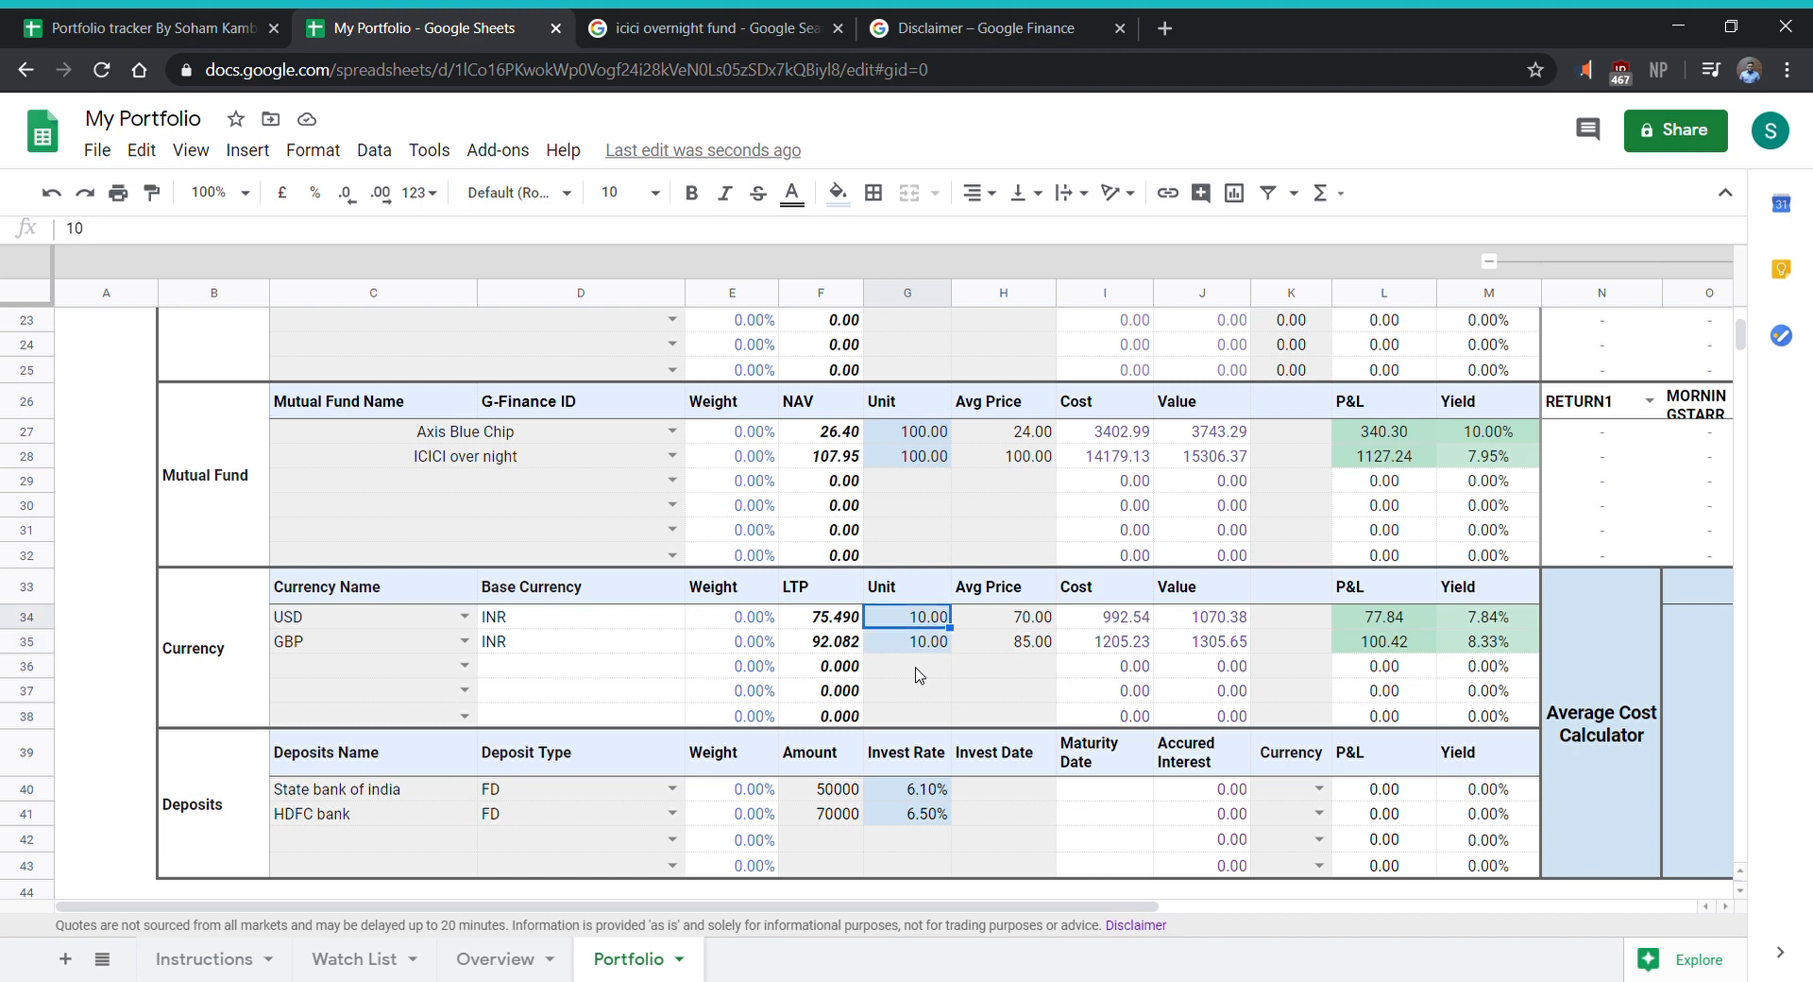
pyautogui.press('Down')
pyautogui.press('Down')
pyautogui.press('Down')
pyautogui.press('Down')
pyautogui.press('Down')
pyautogui.press('Down')
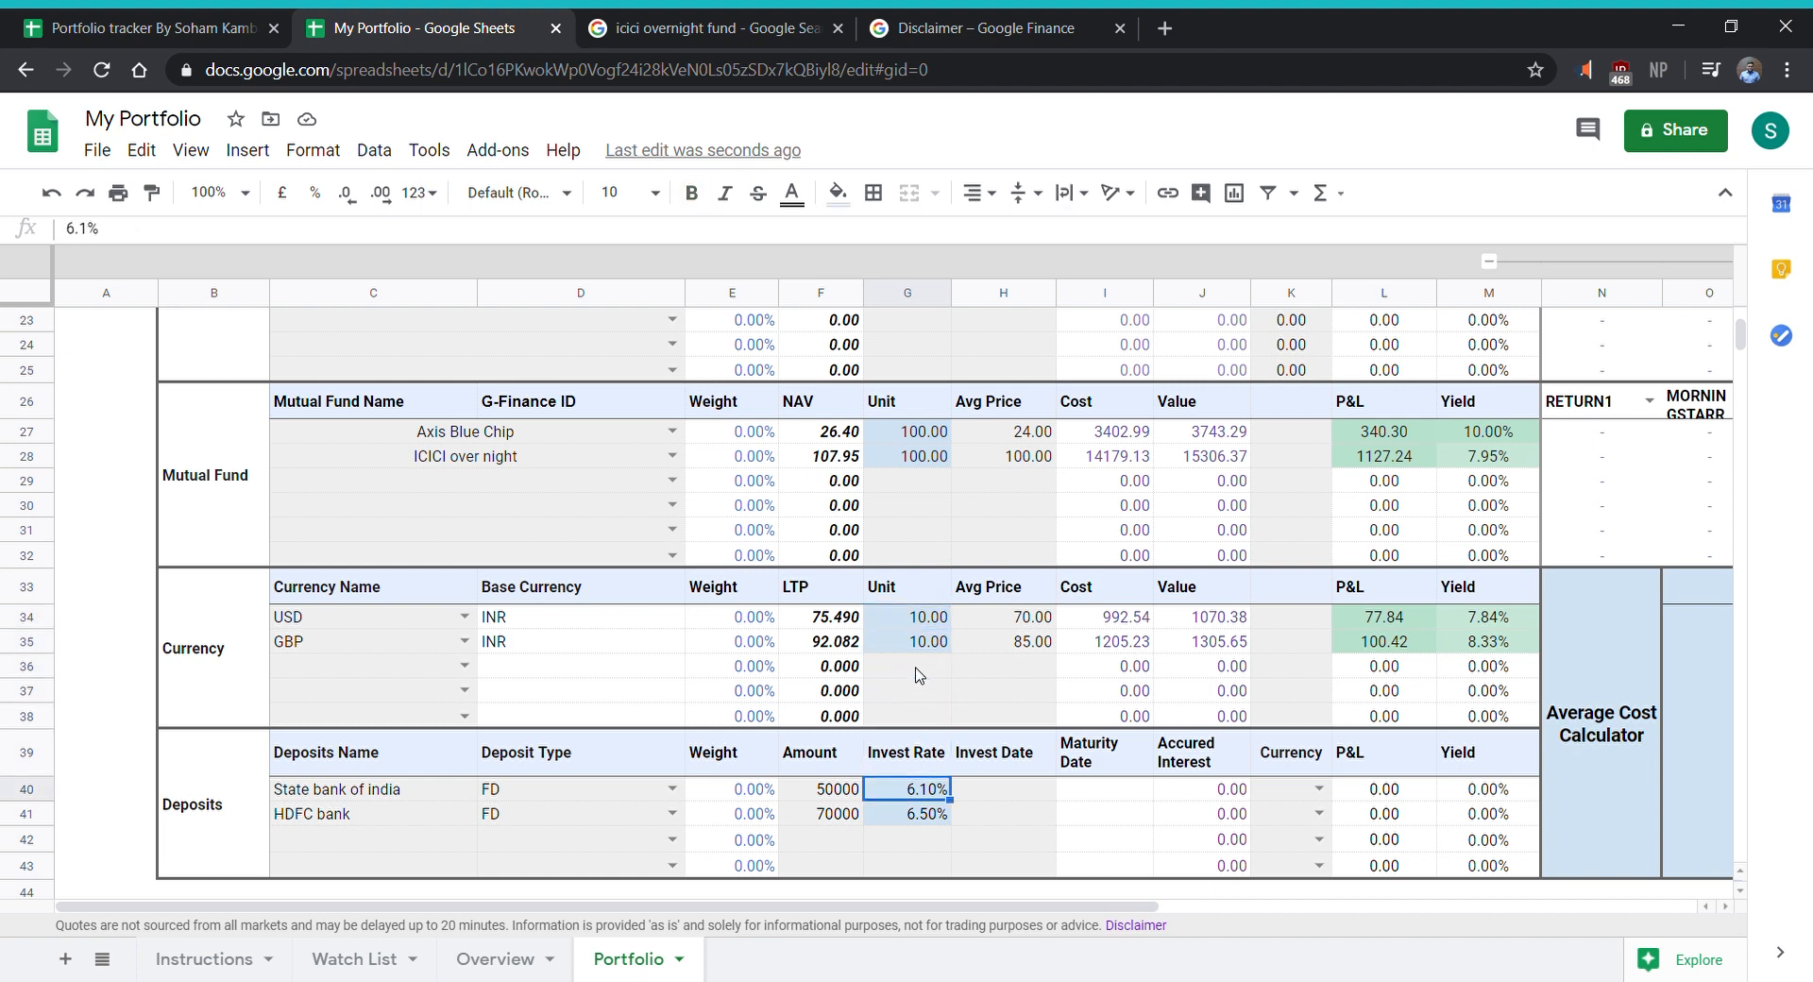
# - Set the invest dates to 01/12/2019 for the State bank of india deposit and 01/10/2019 for the HDFC bank deposit
pyautogui.press('Right')
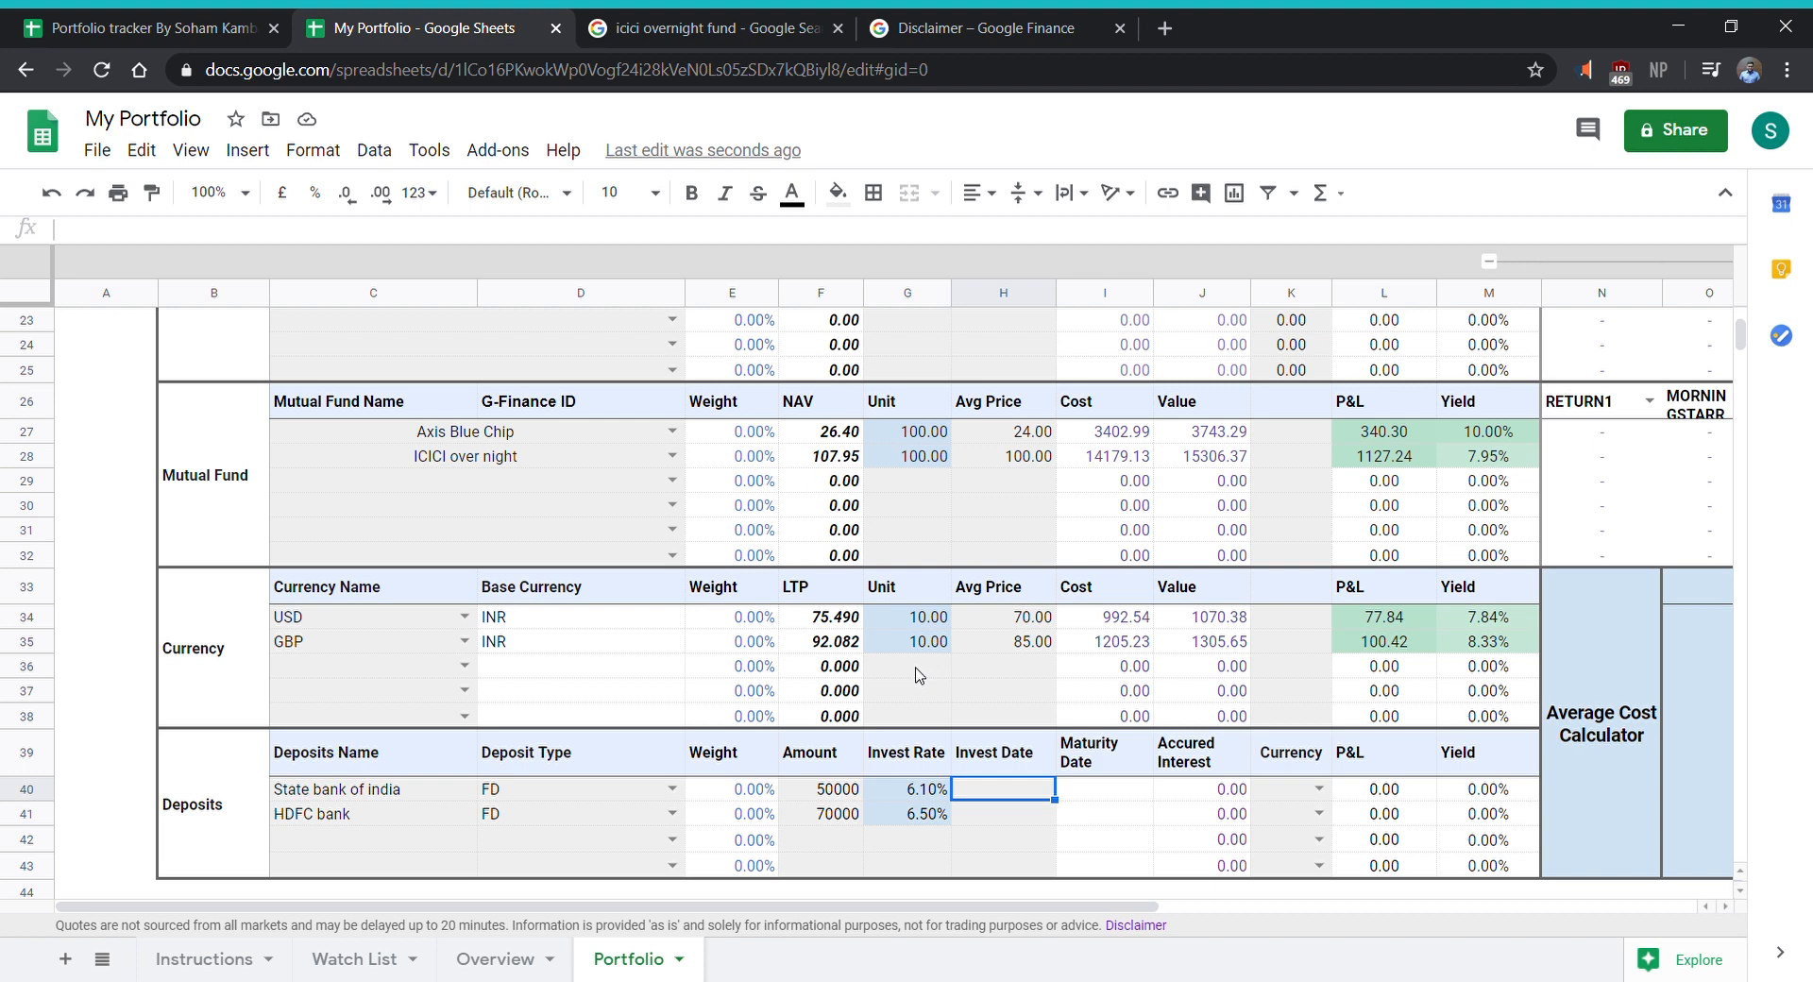
pyautogui.write('01/')
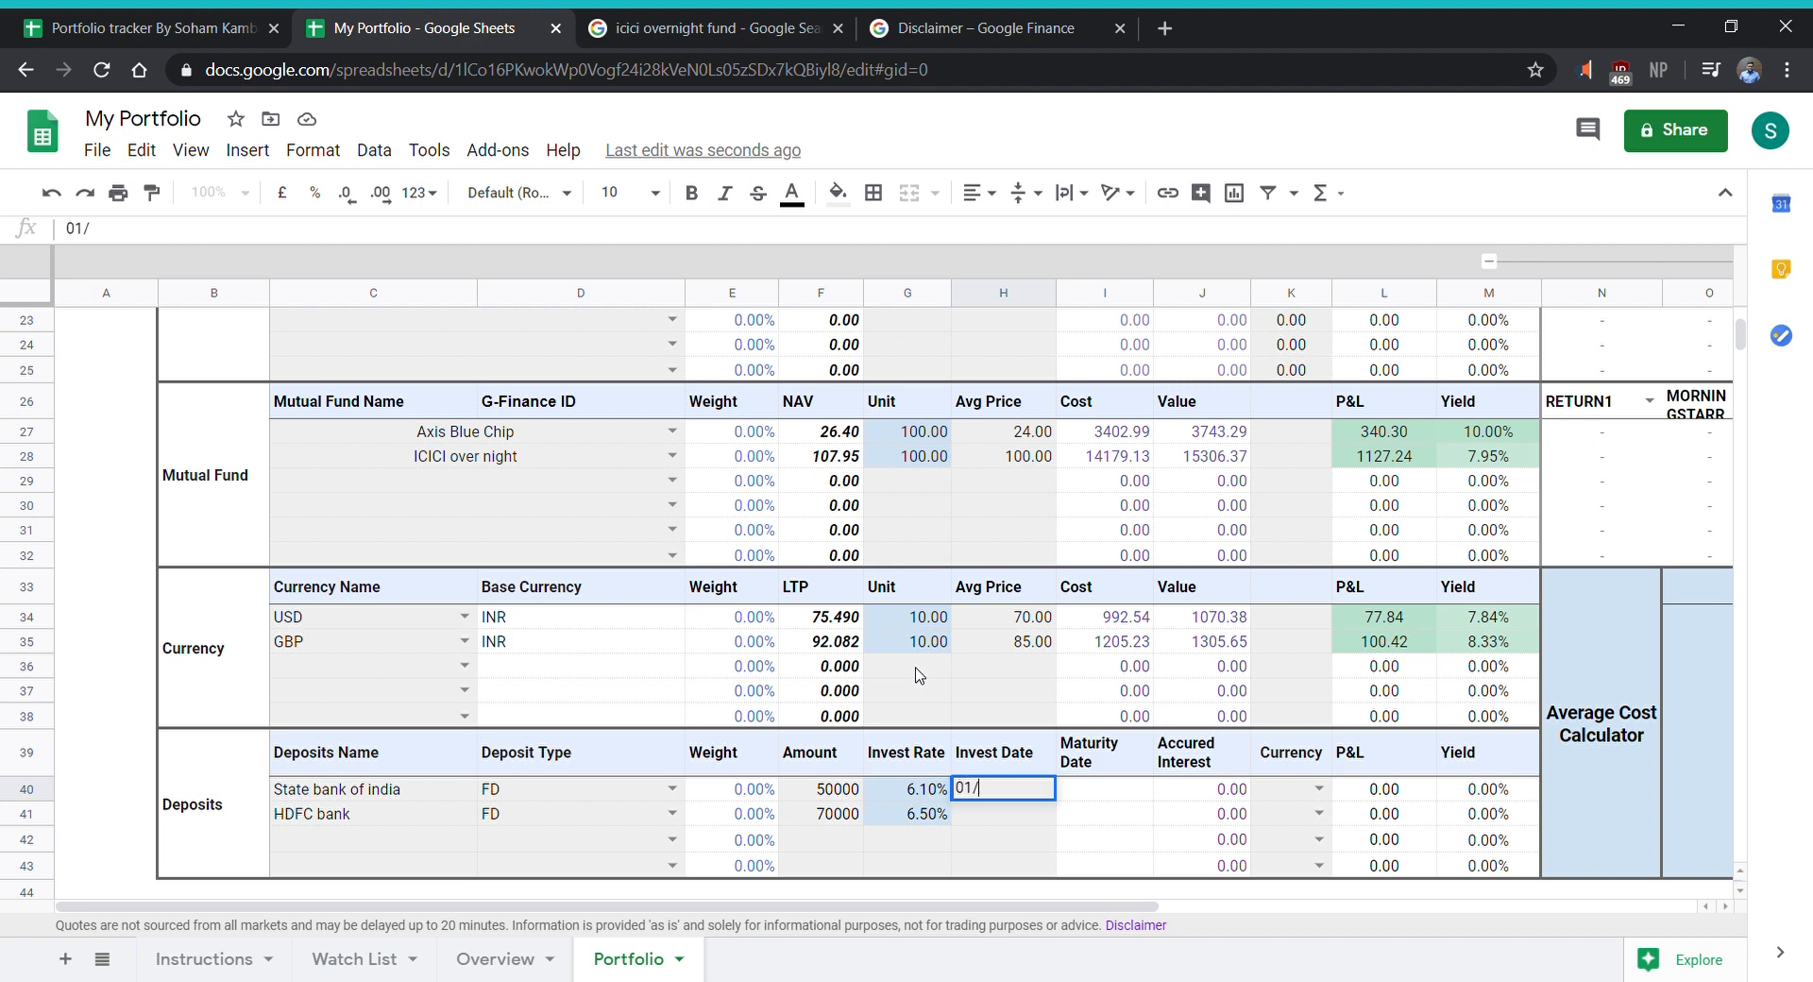
pyautogui.write('12/2019')
pyautogui.press('Return')
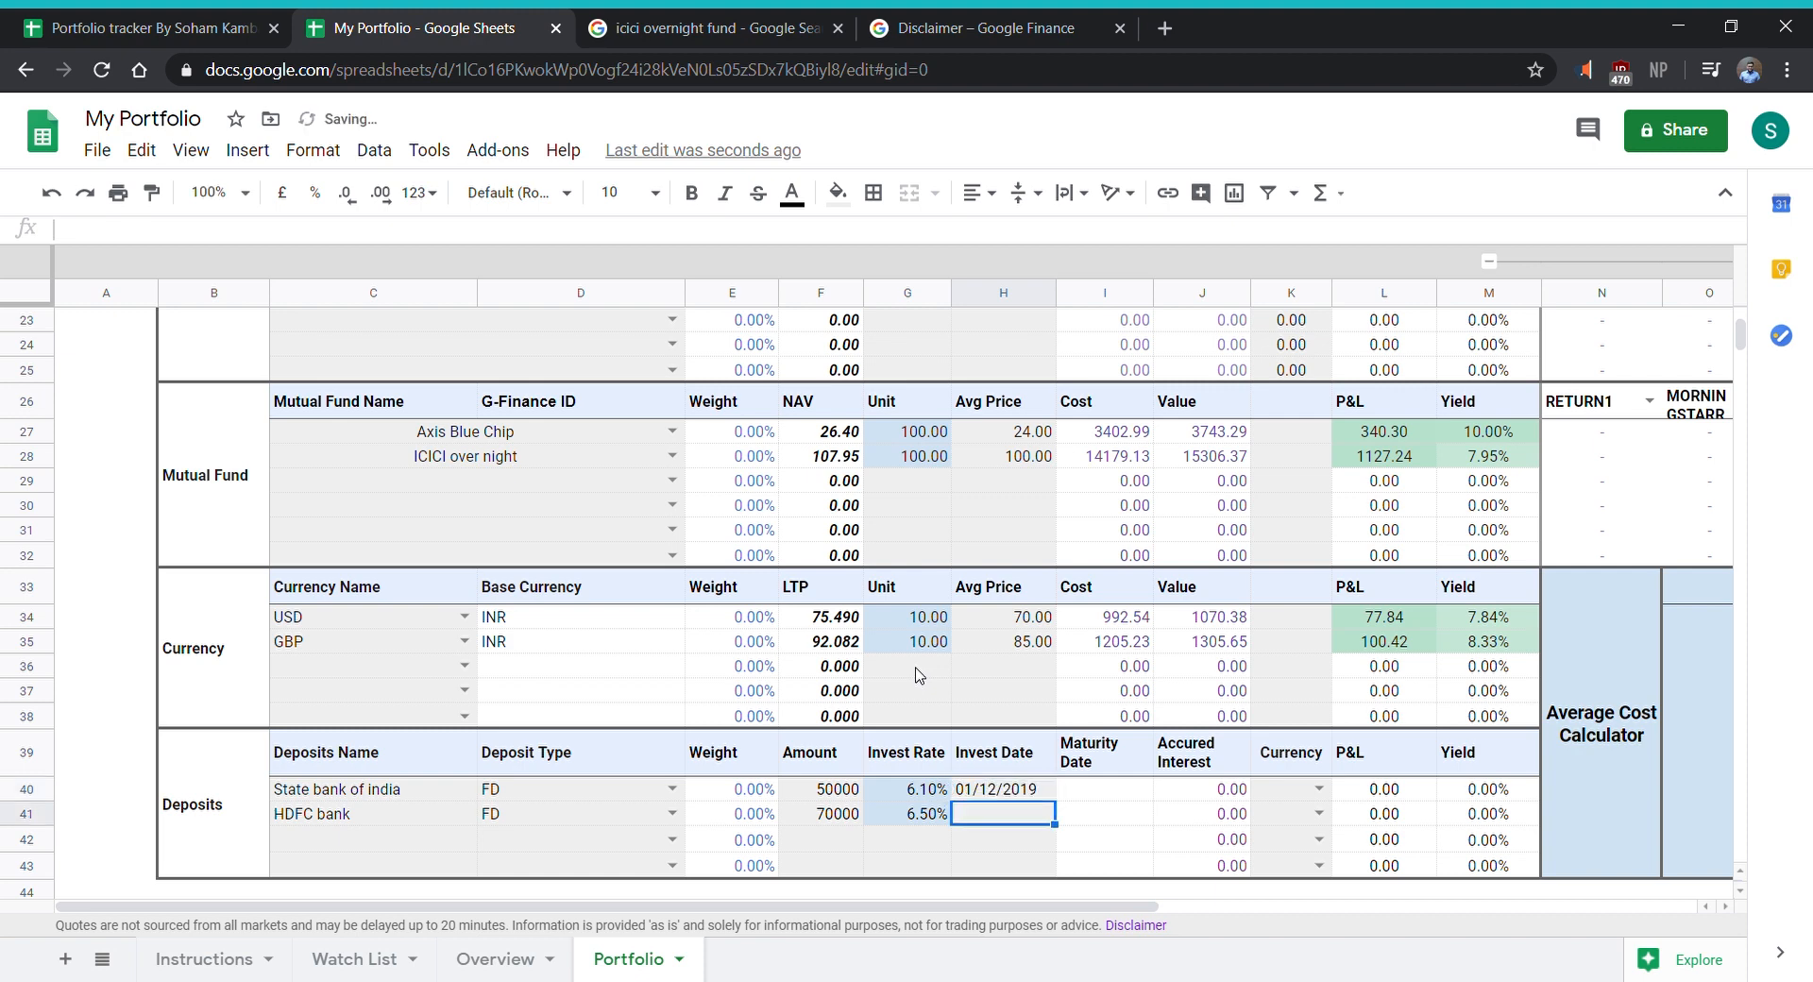
pyautogui.write('01')
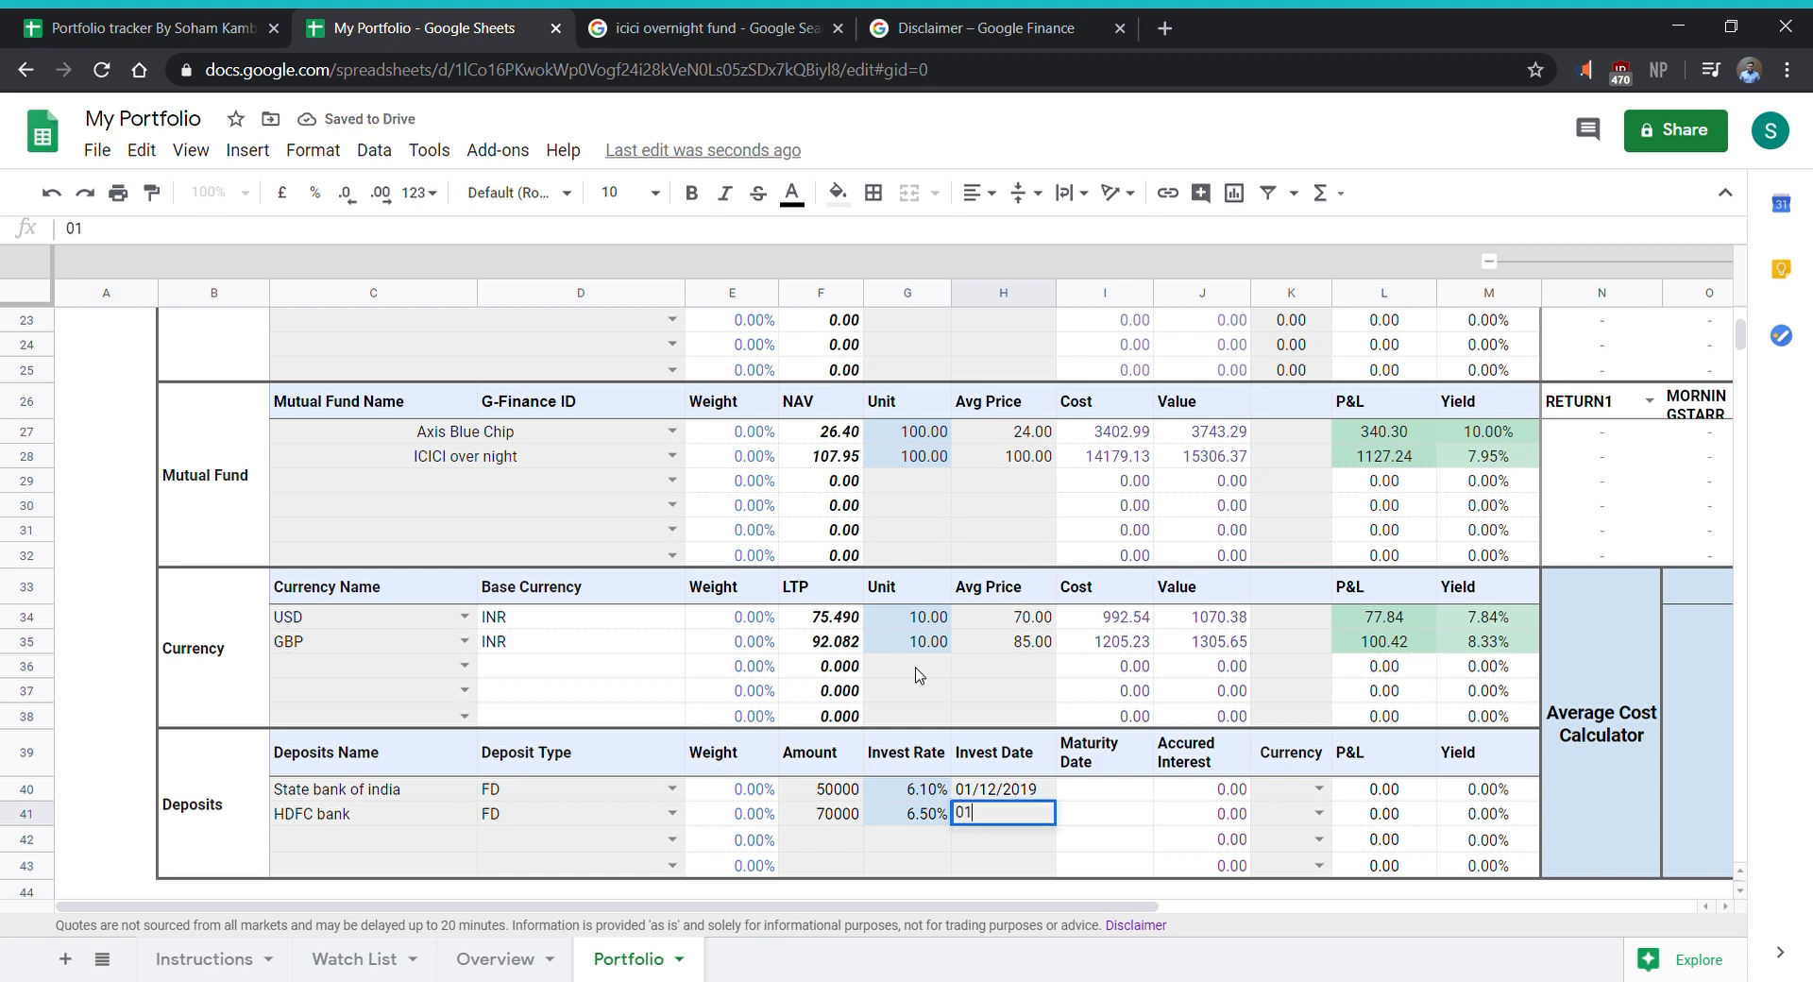
pyautogui.write('/10')
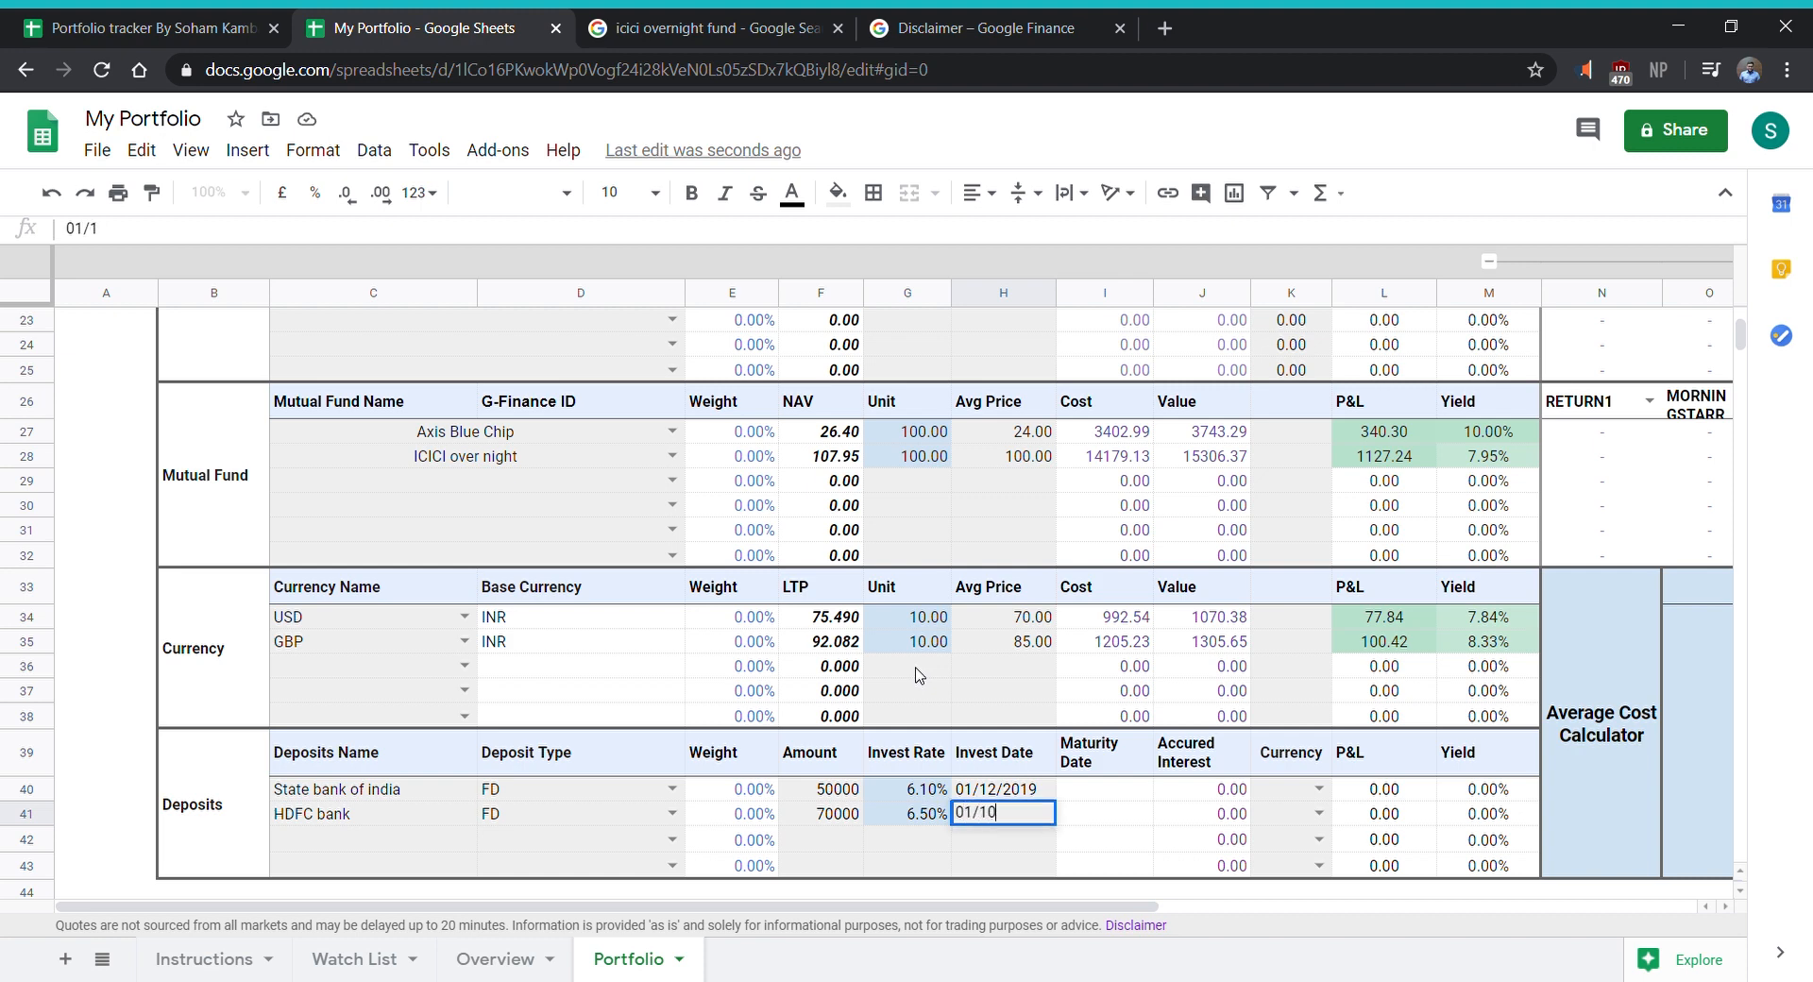
pyautogui.write('/2019')
pyautogui.press('Tab')
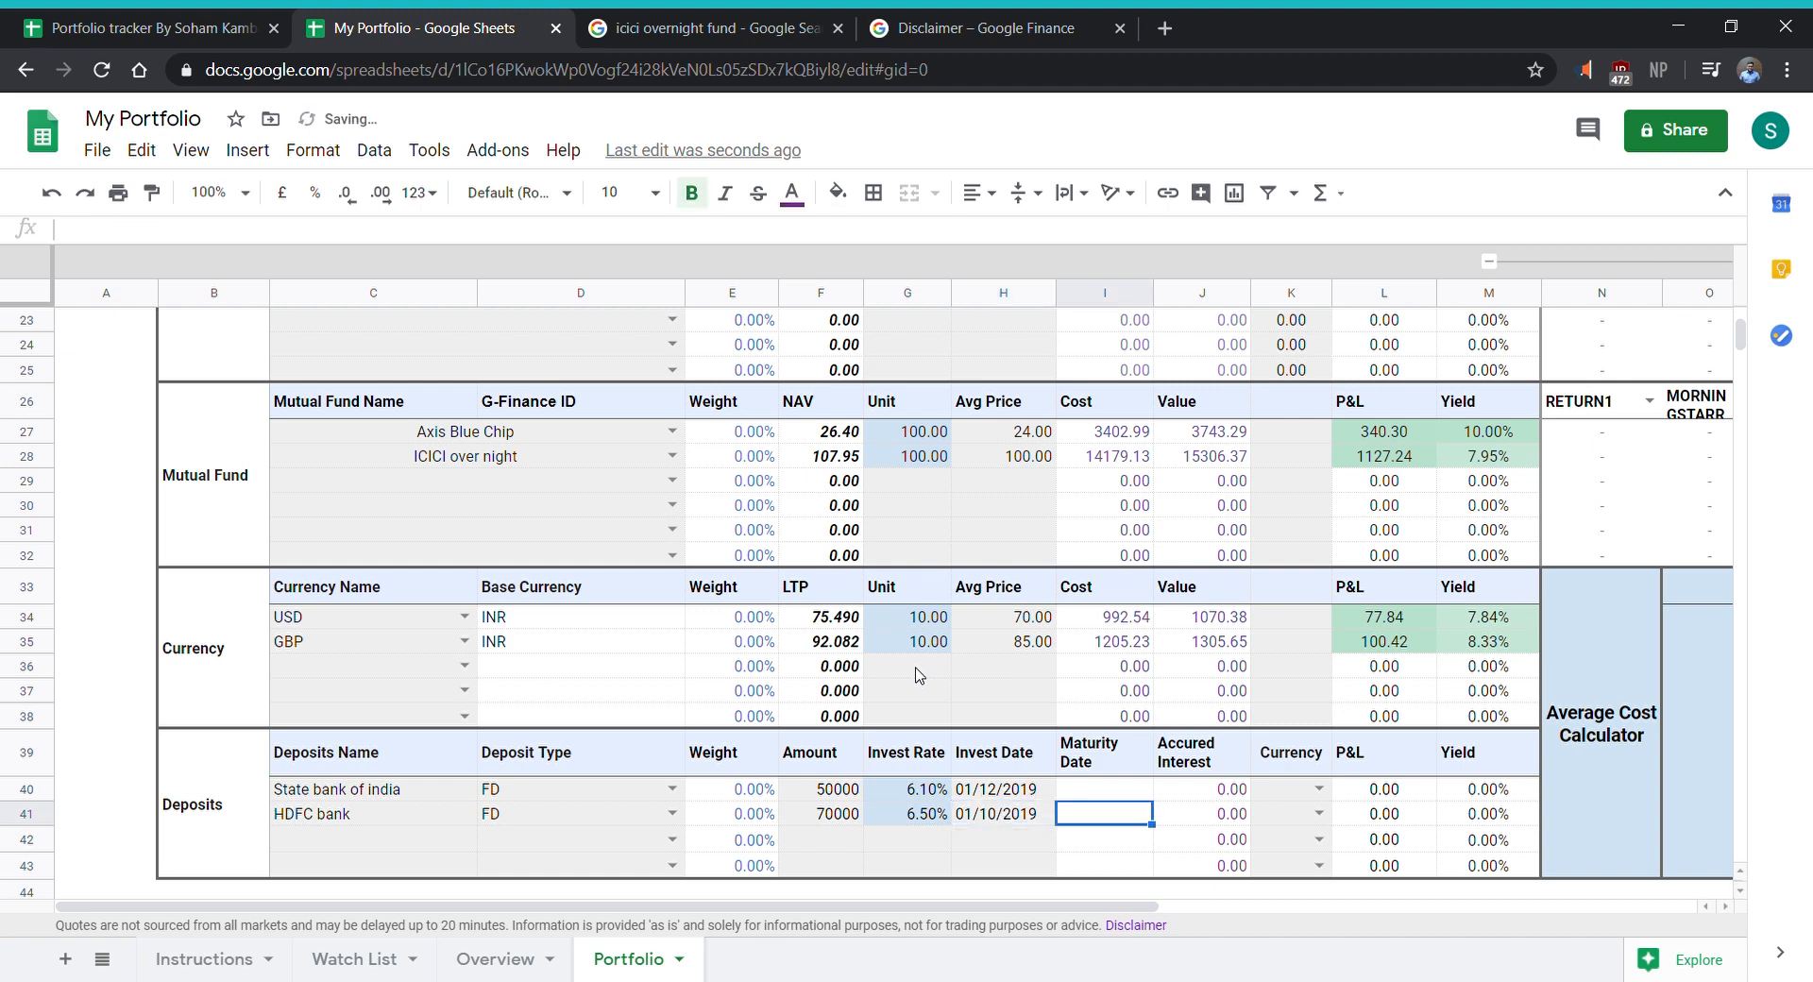
# - Choose INR as the currency for both the State bank of india and HDFC bank deposits
pyautogui.click(1319, 790)
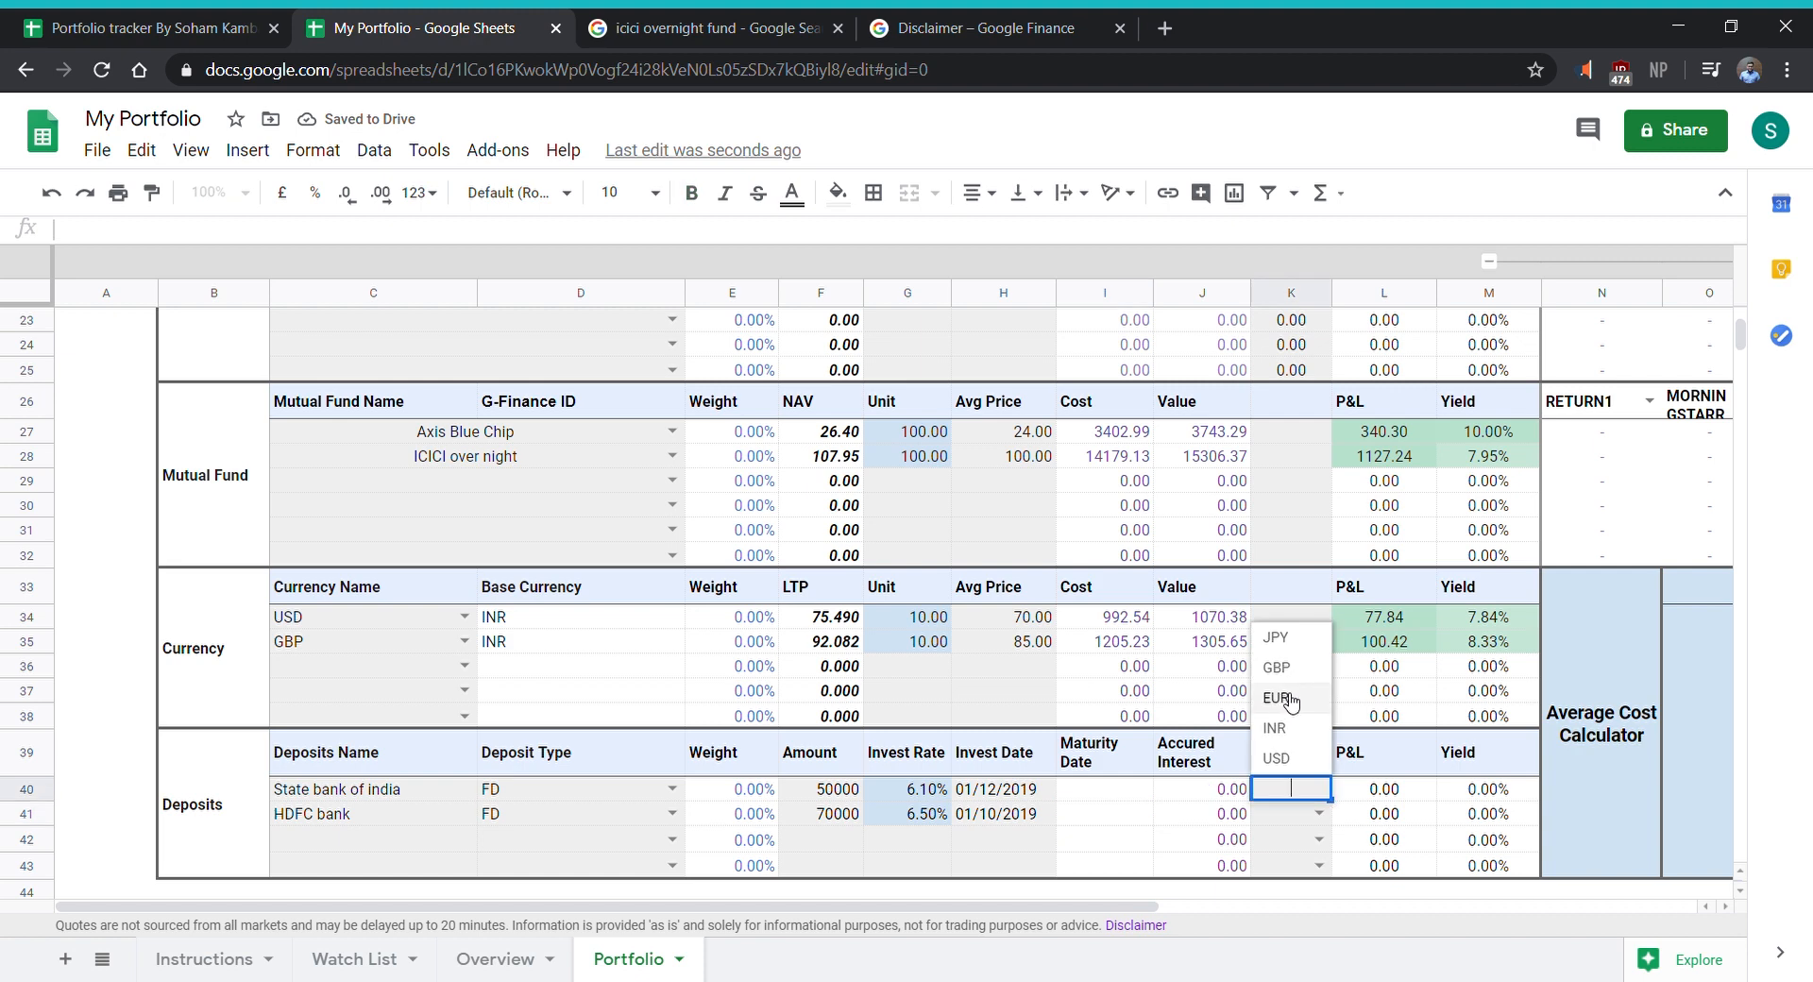
pyautogui.click(1317, 730)
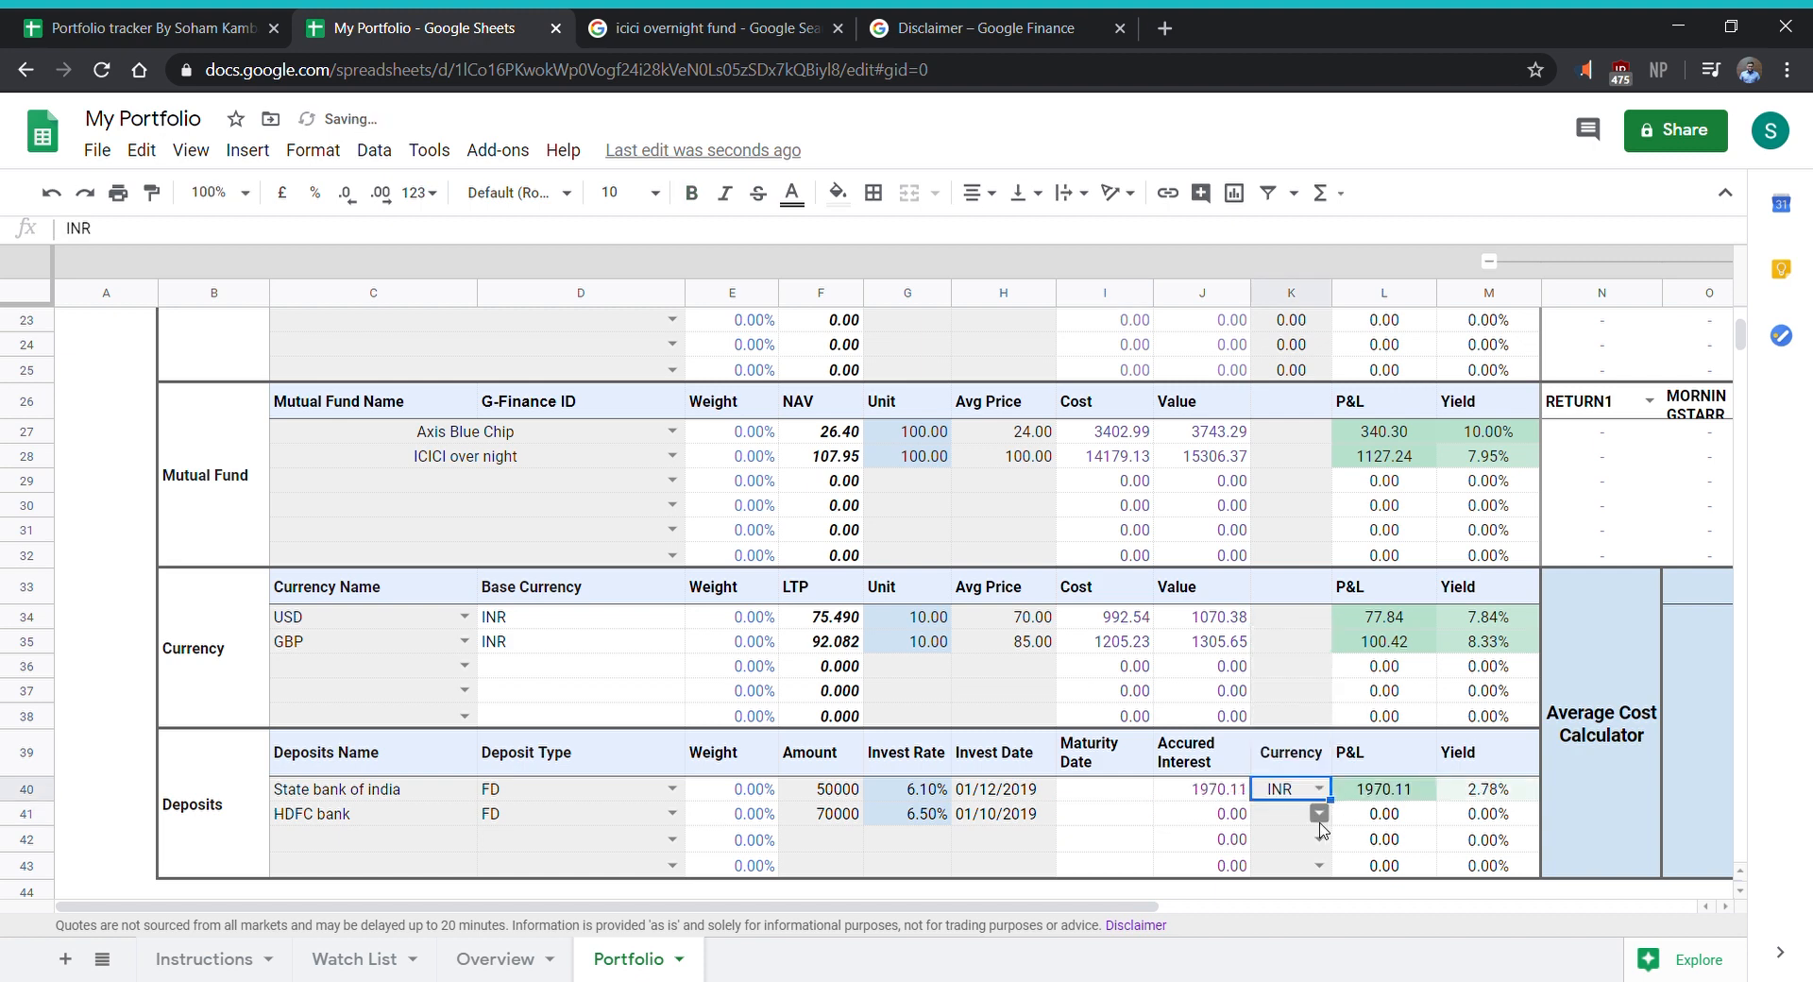
pyautogui.click(1319, 813)
pyautogui.click(1300, 752)
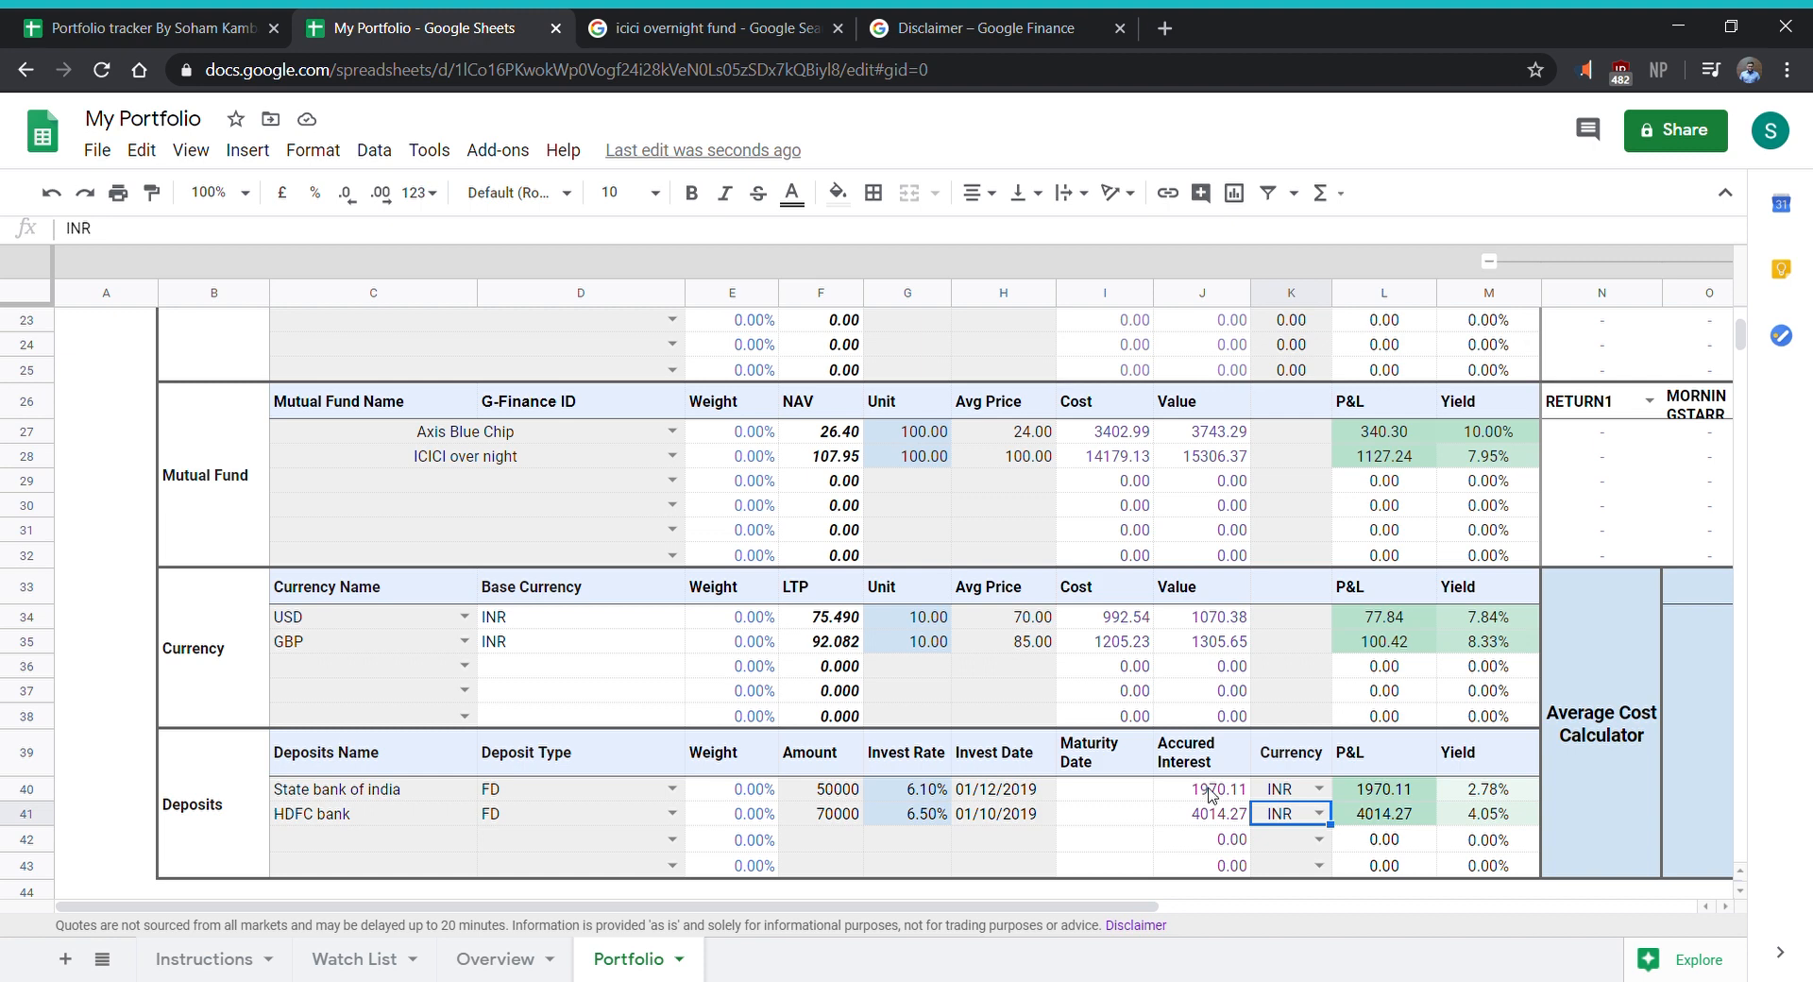
# - Check the accrued interest formula of the State bank of india deposit and set its maturity date to 01/12/2020
pyautogui.click(1211, 791)
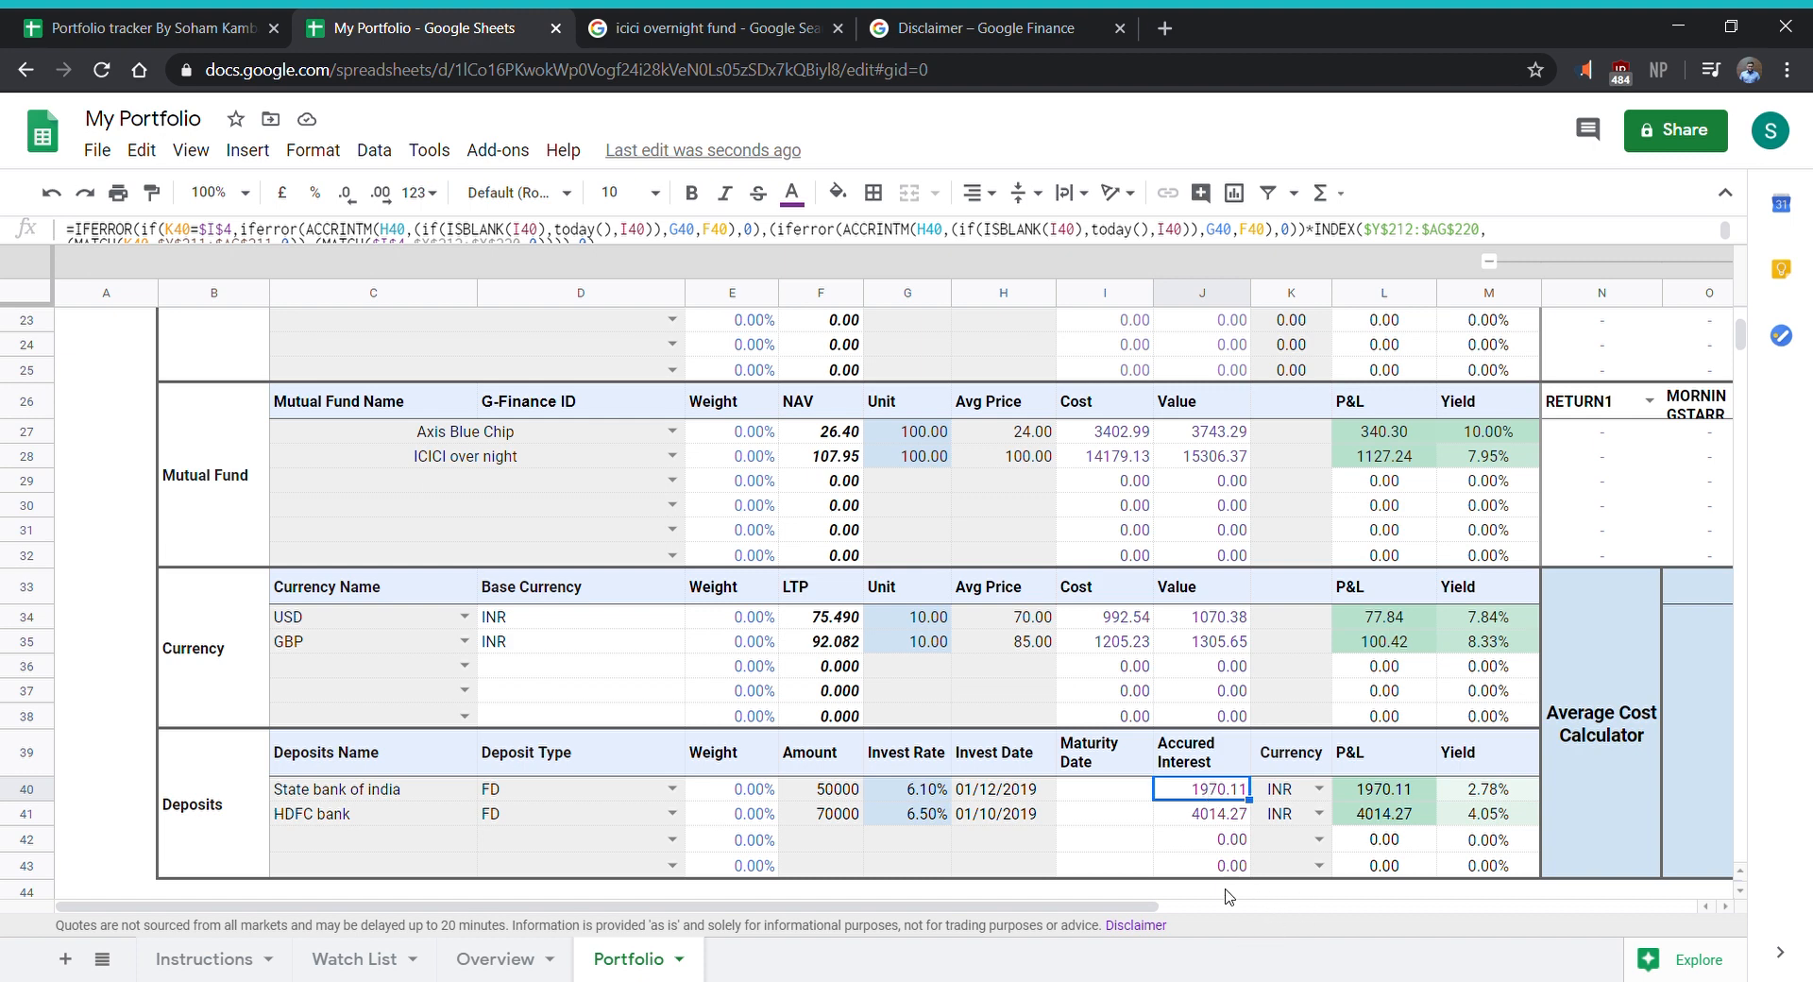
pyautogui.click(1103, 799)
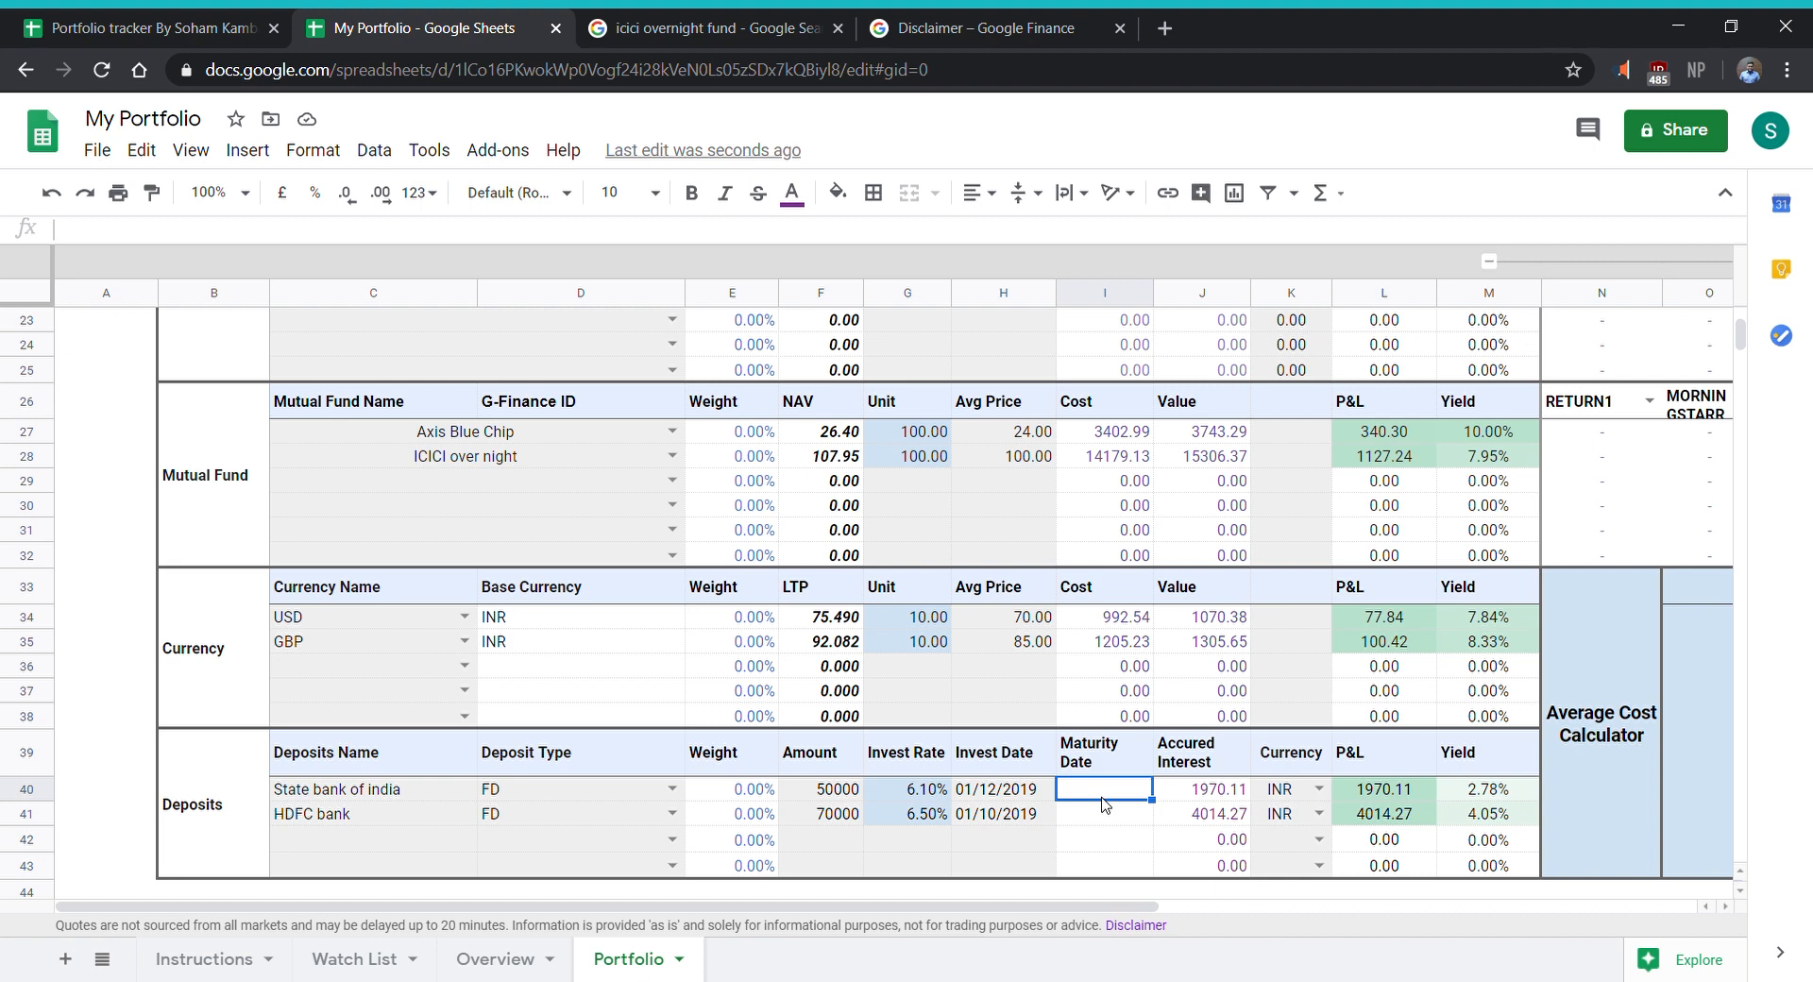
pyautogui.write('01/12/')
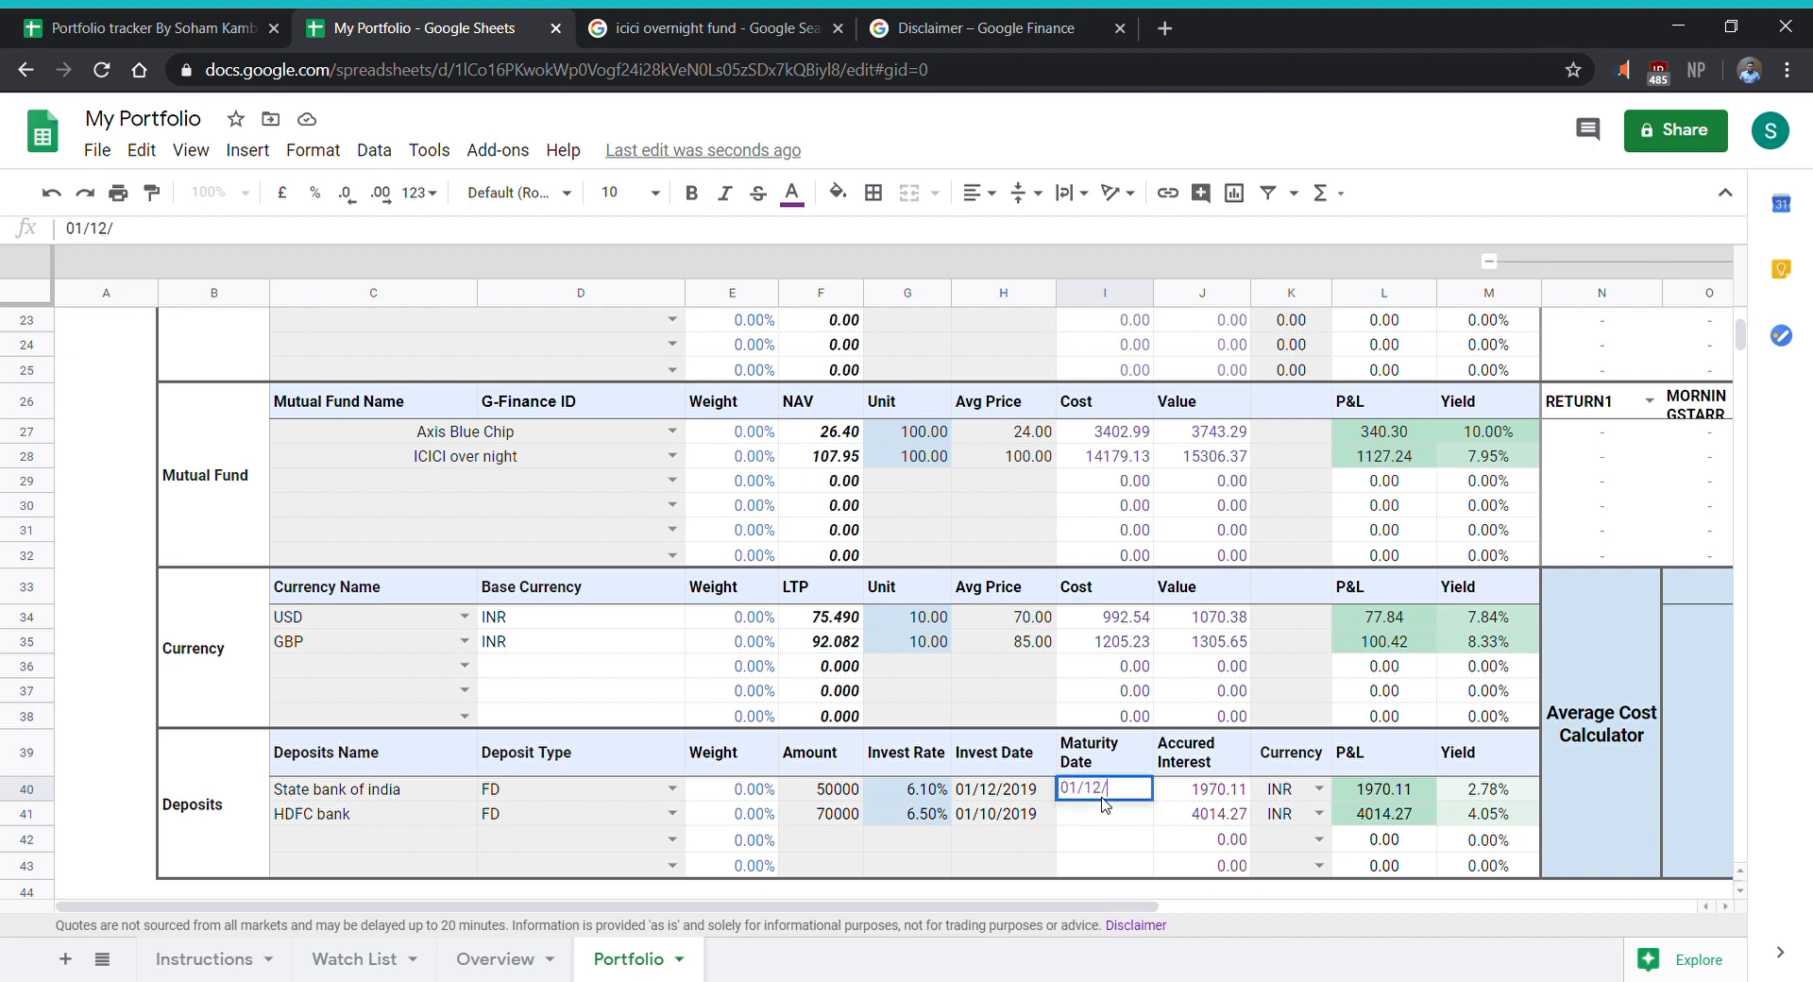
pyautogui.write('2020')
pyautogui.press('Return')
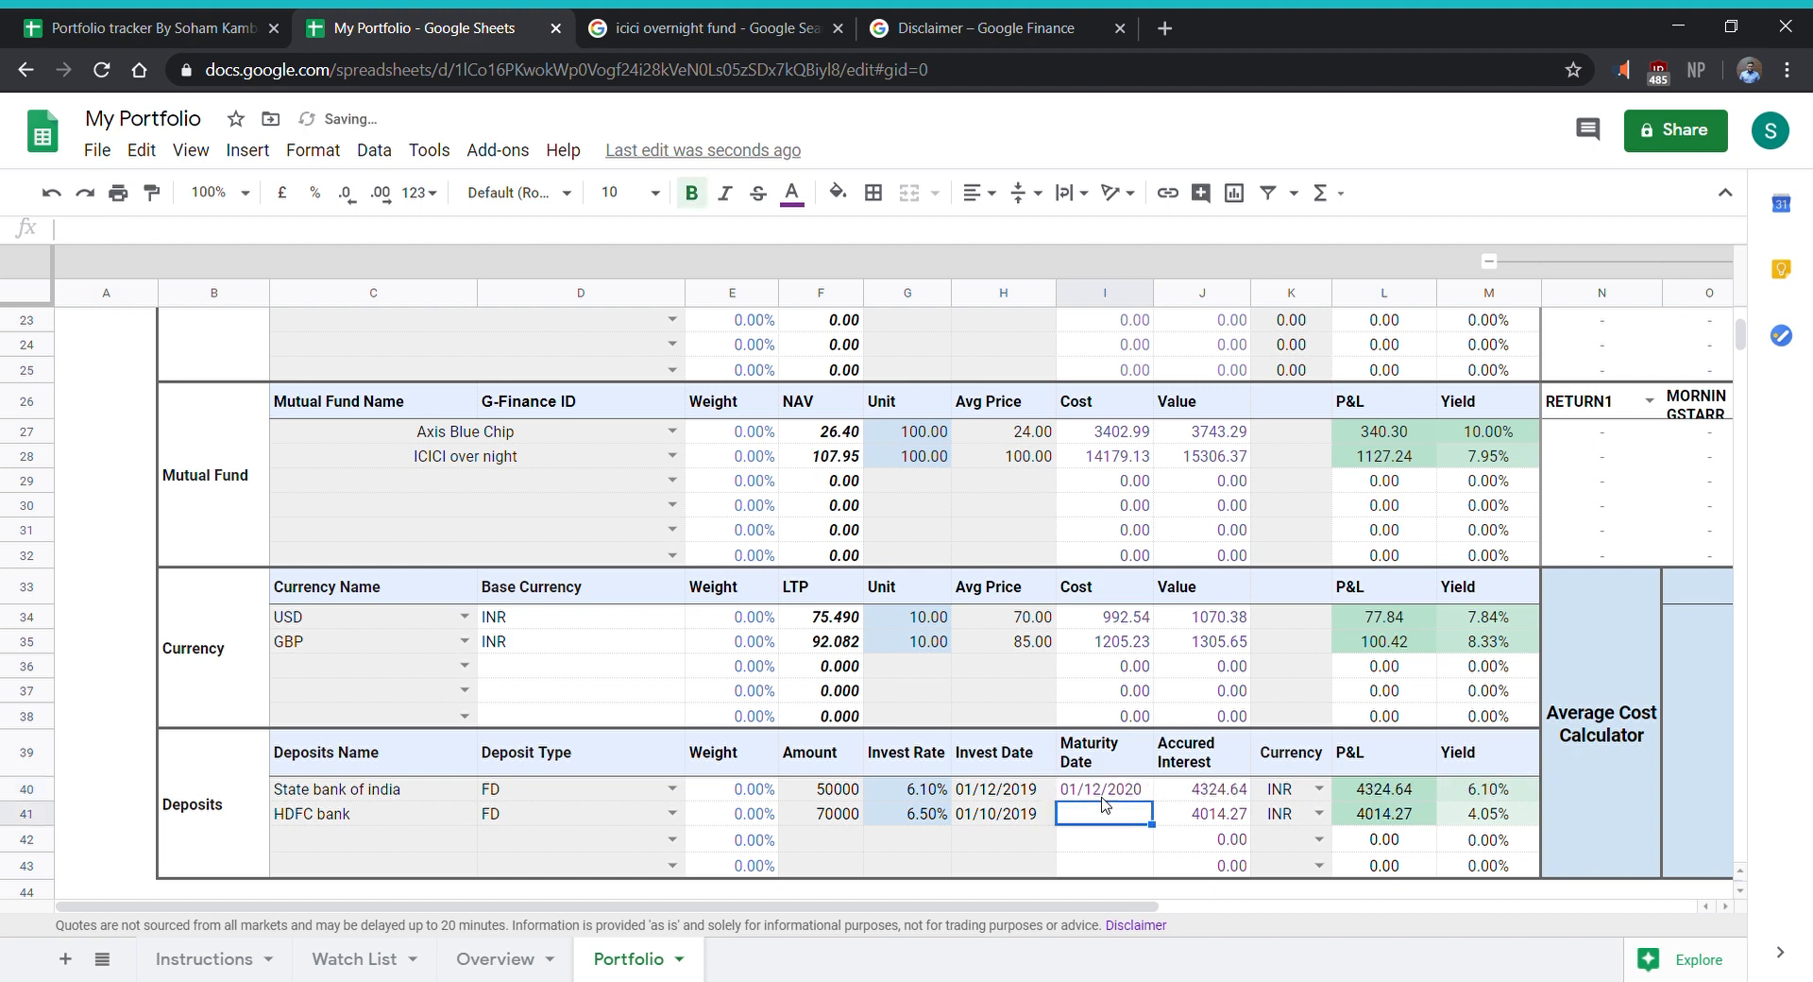
# - Clear the maturity date of the State bank of india deposit
pyautogui.press('Right')
pyautogui.press('Up')
pyautogui.press('Left')
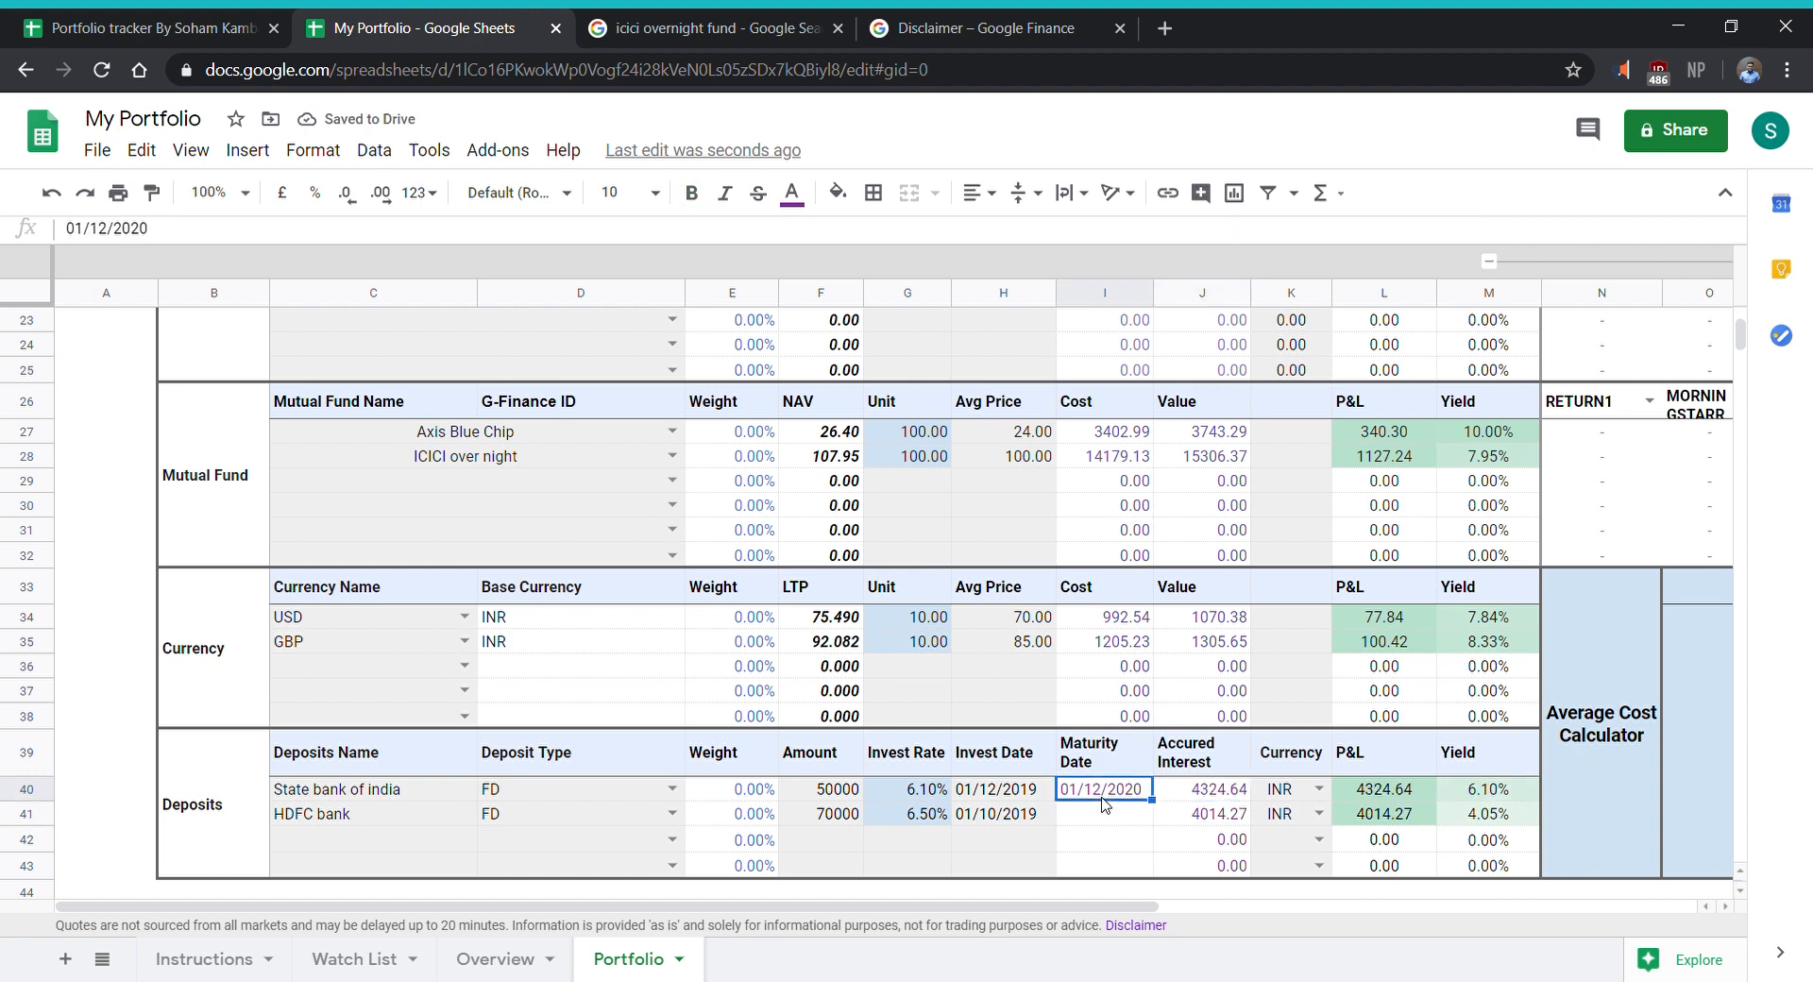
pyautogui.press('Down')
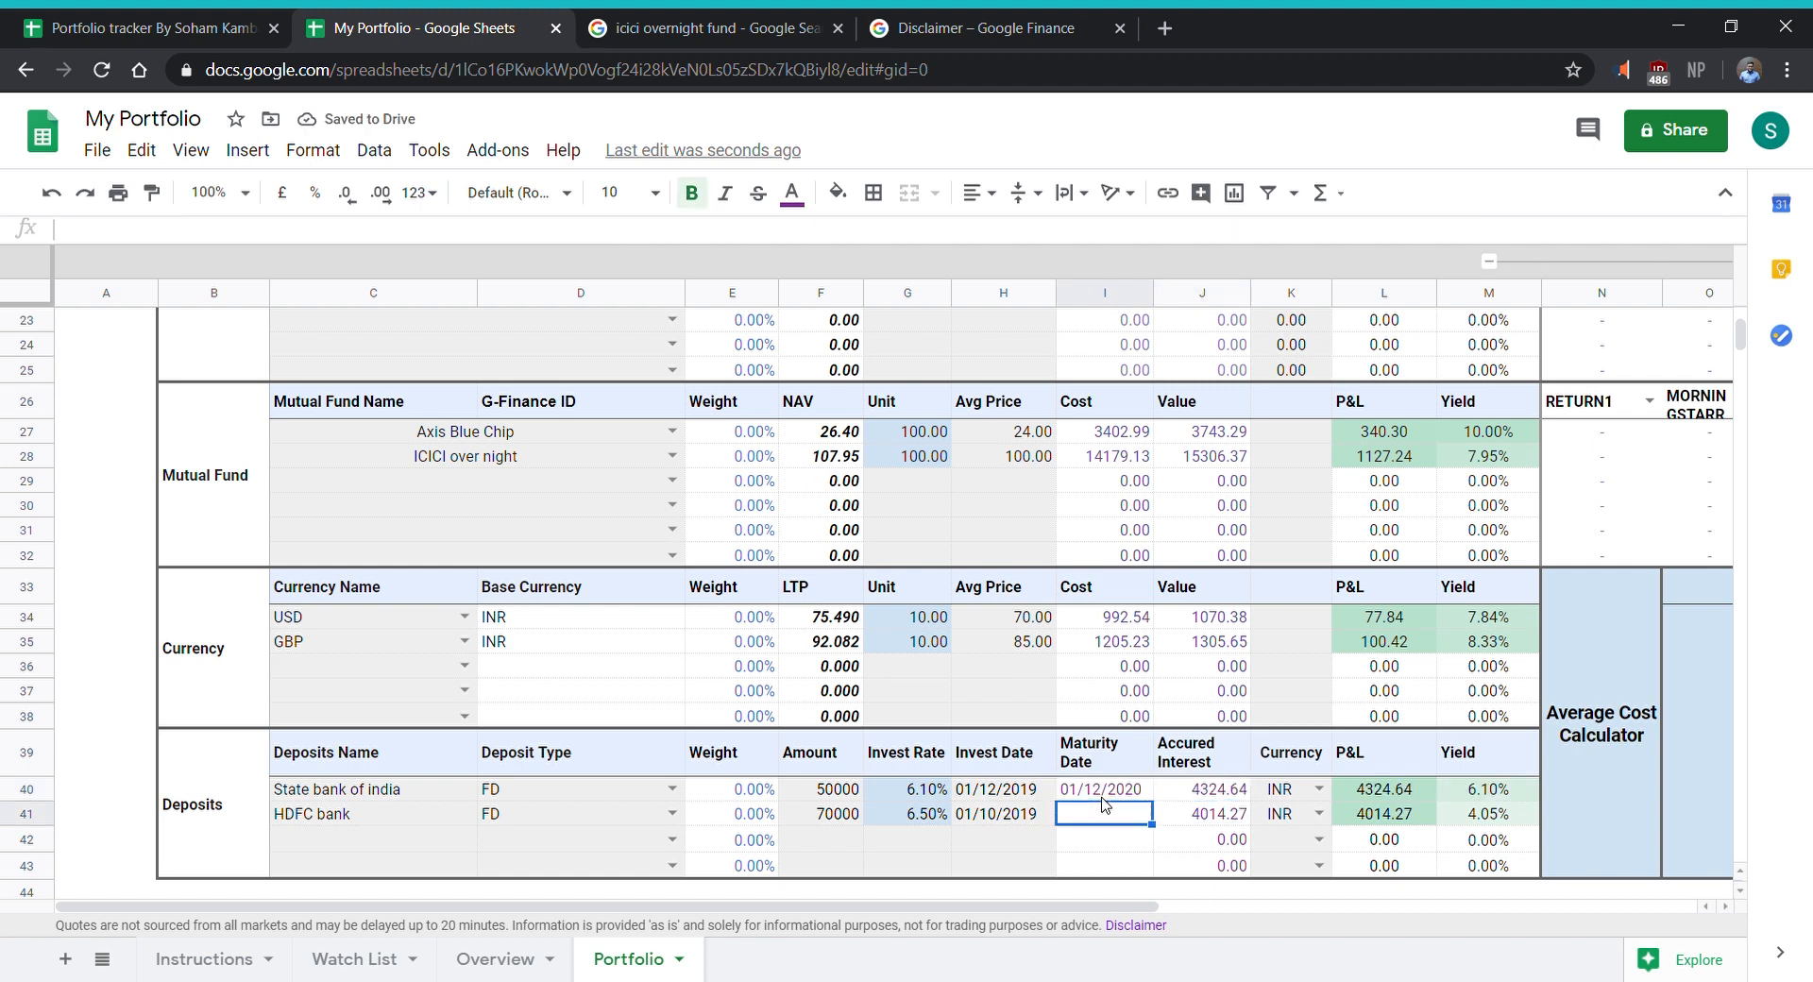
pyautogui.press('Right')
pyautogui.press('Up')
pyautogui.press('Left')
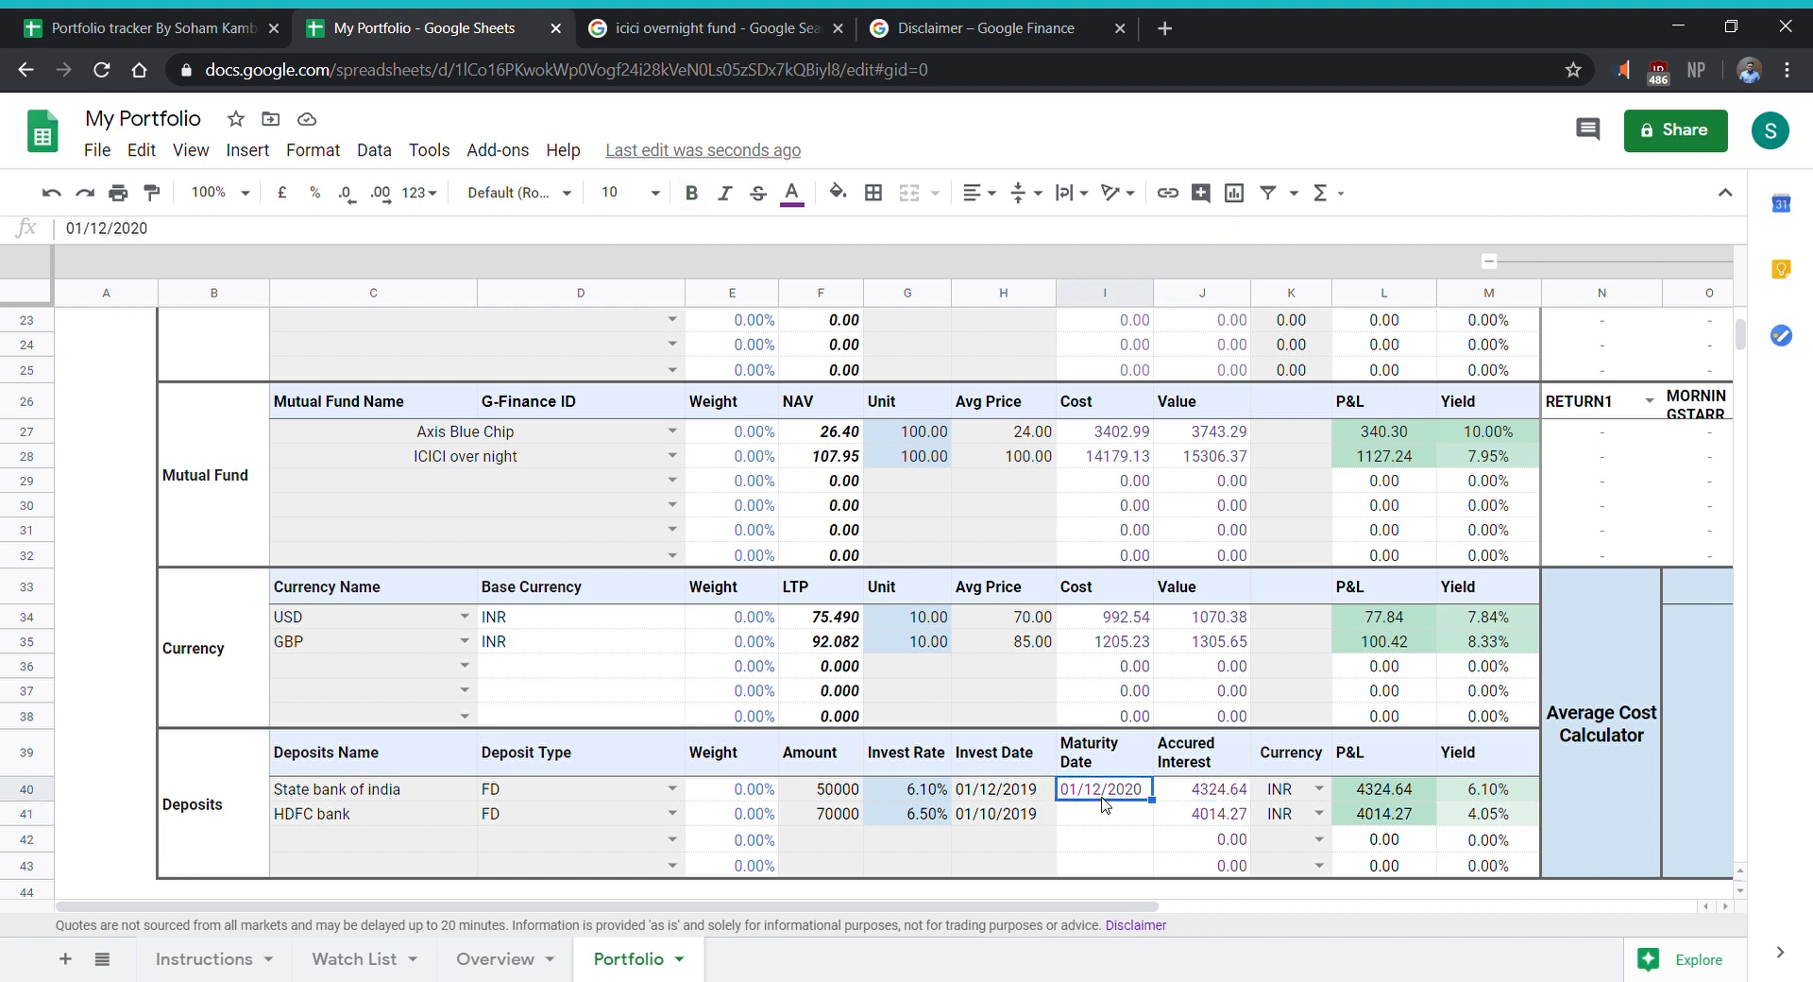
pyautogui.press('Delete')
# - Set the maturity date of the HDFC bank deposit to 01/10/2020
pyautogui.press('Down')
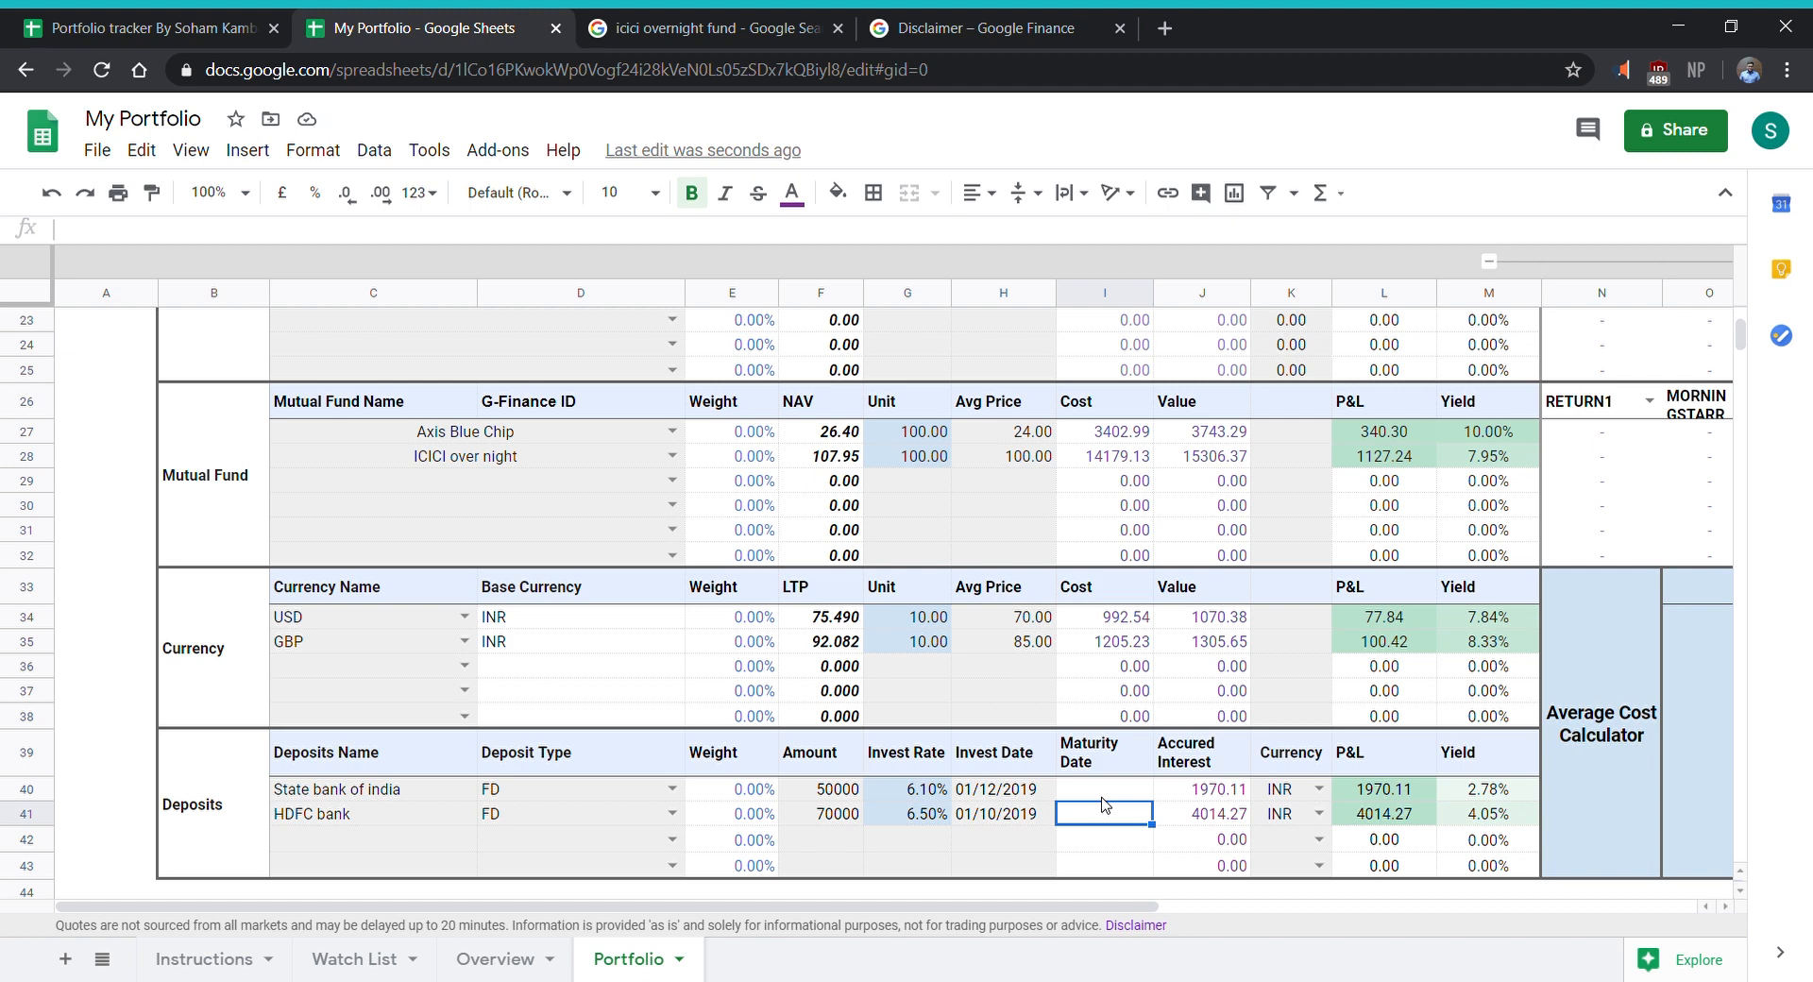
pyautogui.write('01/')
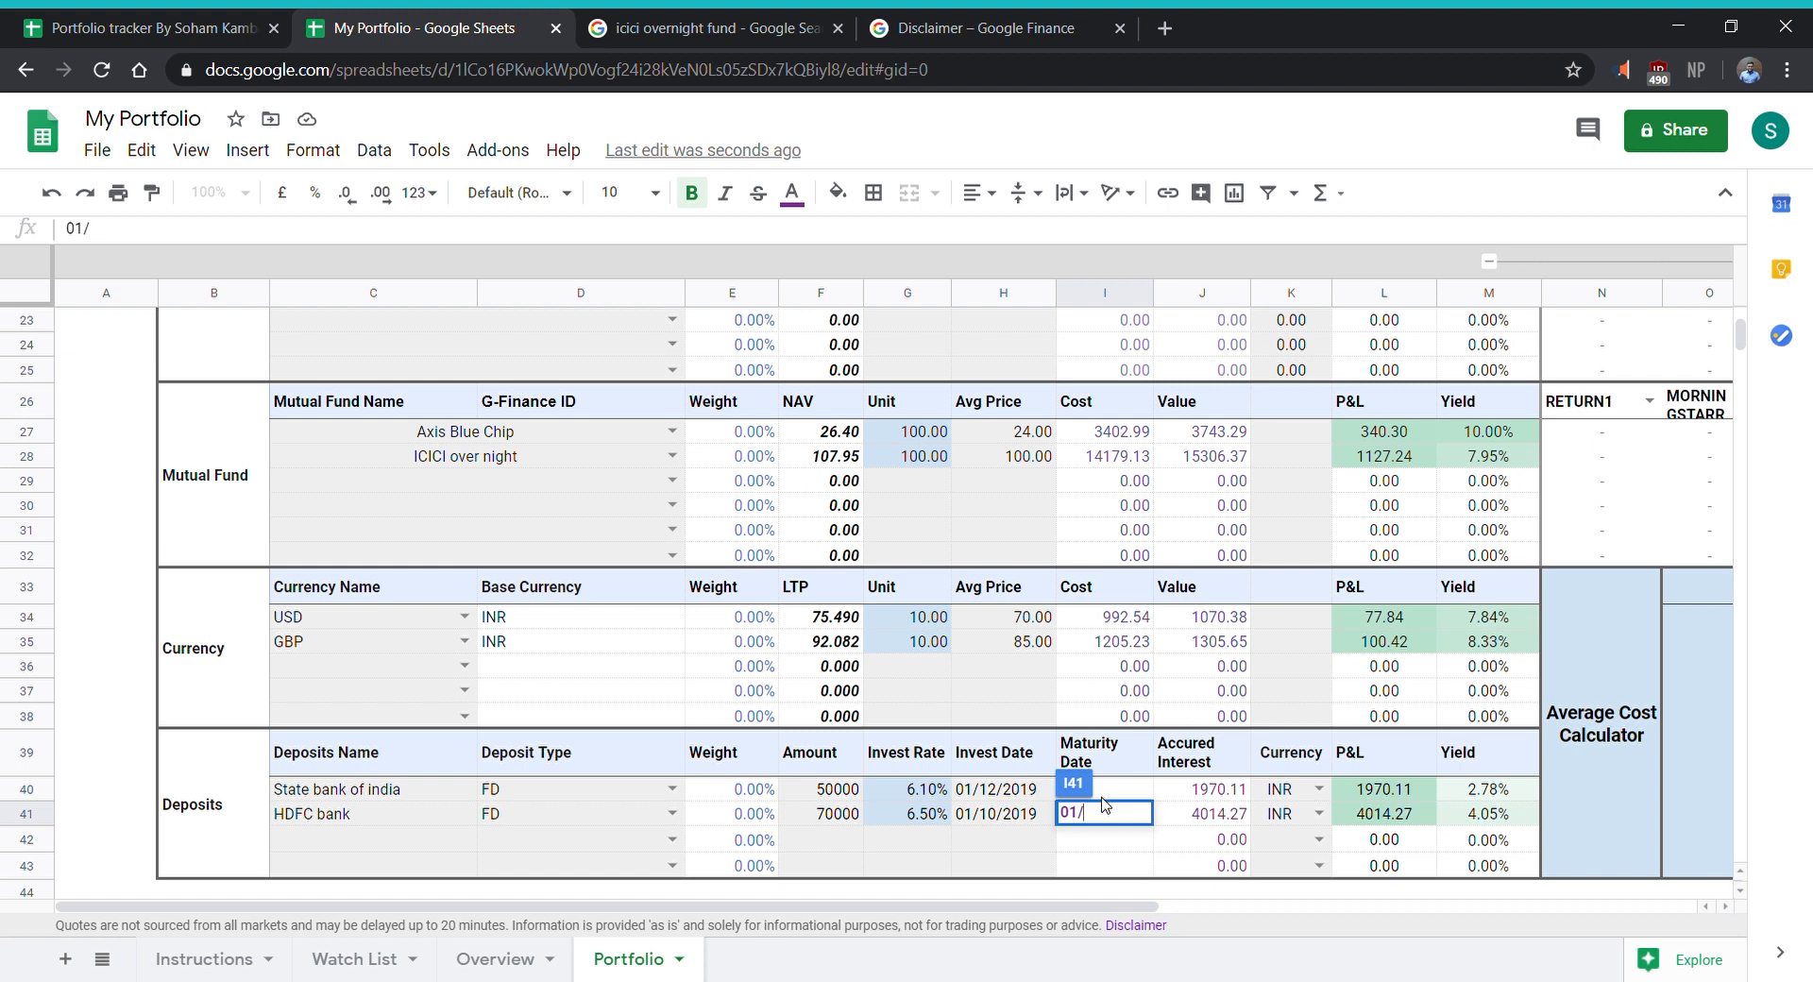
pyautogui.write('10')
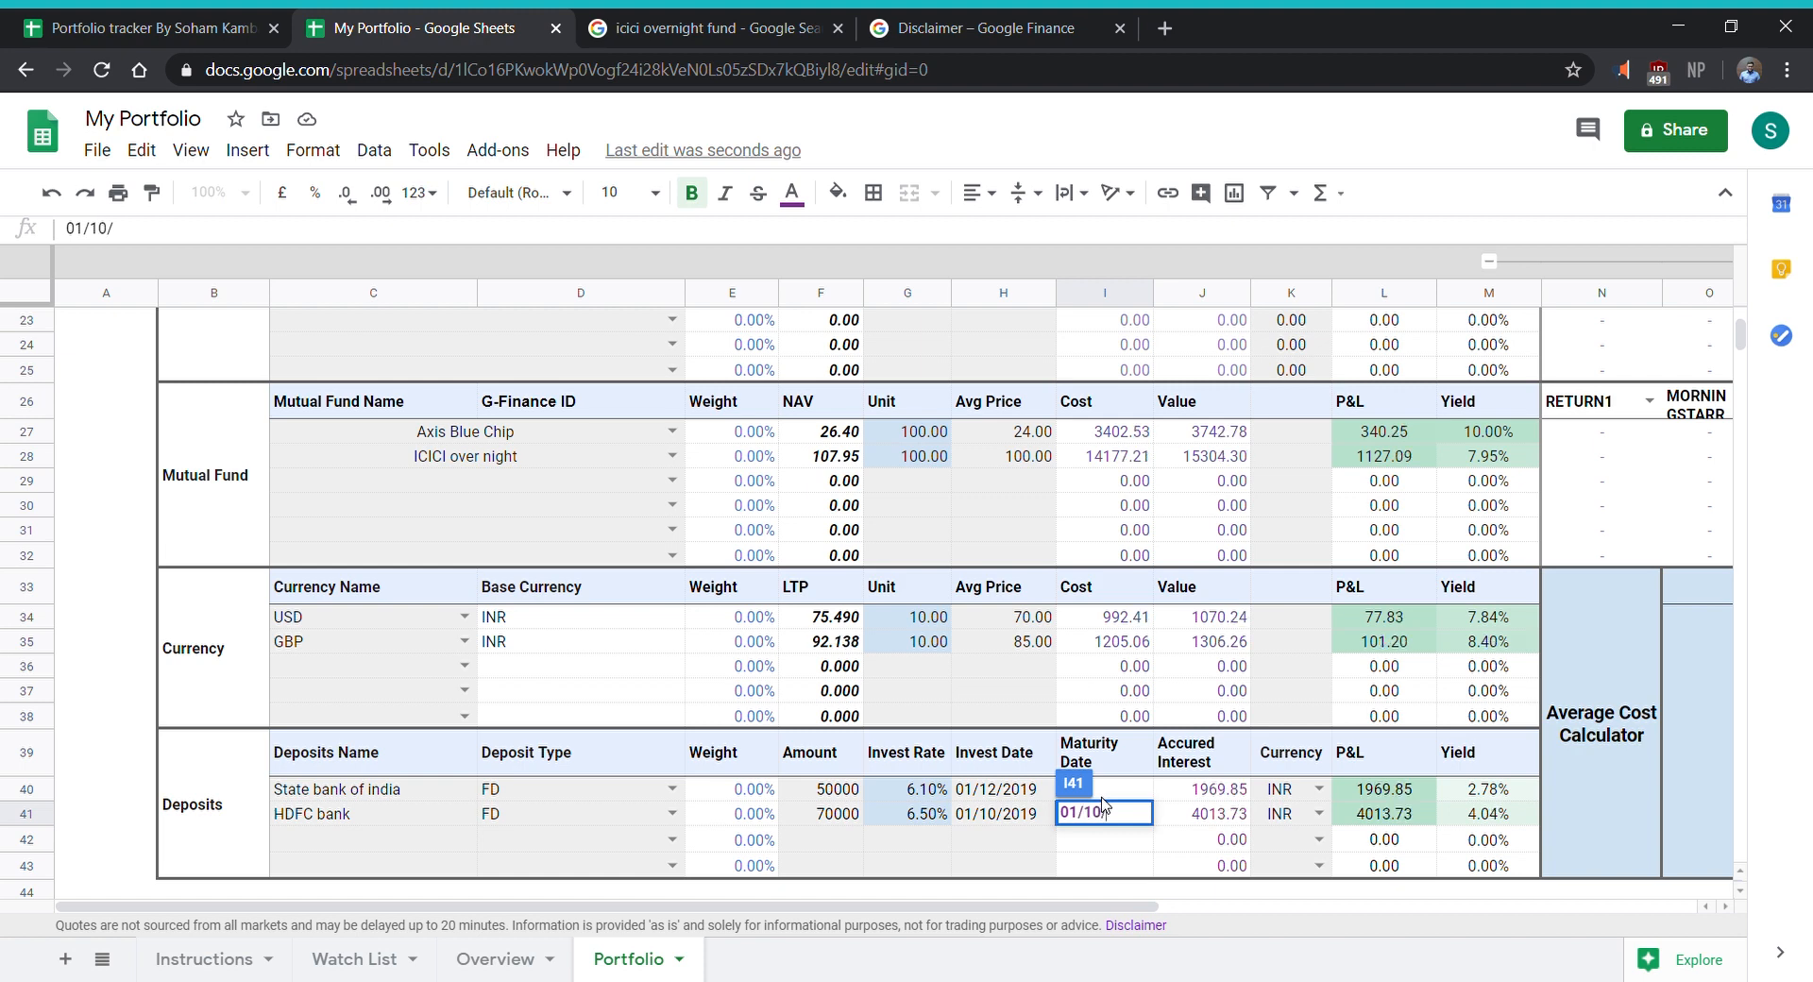
pyautogui.write('/2020')
pyautogui.press('Return')
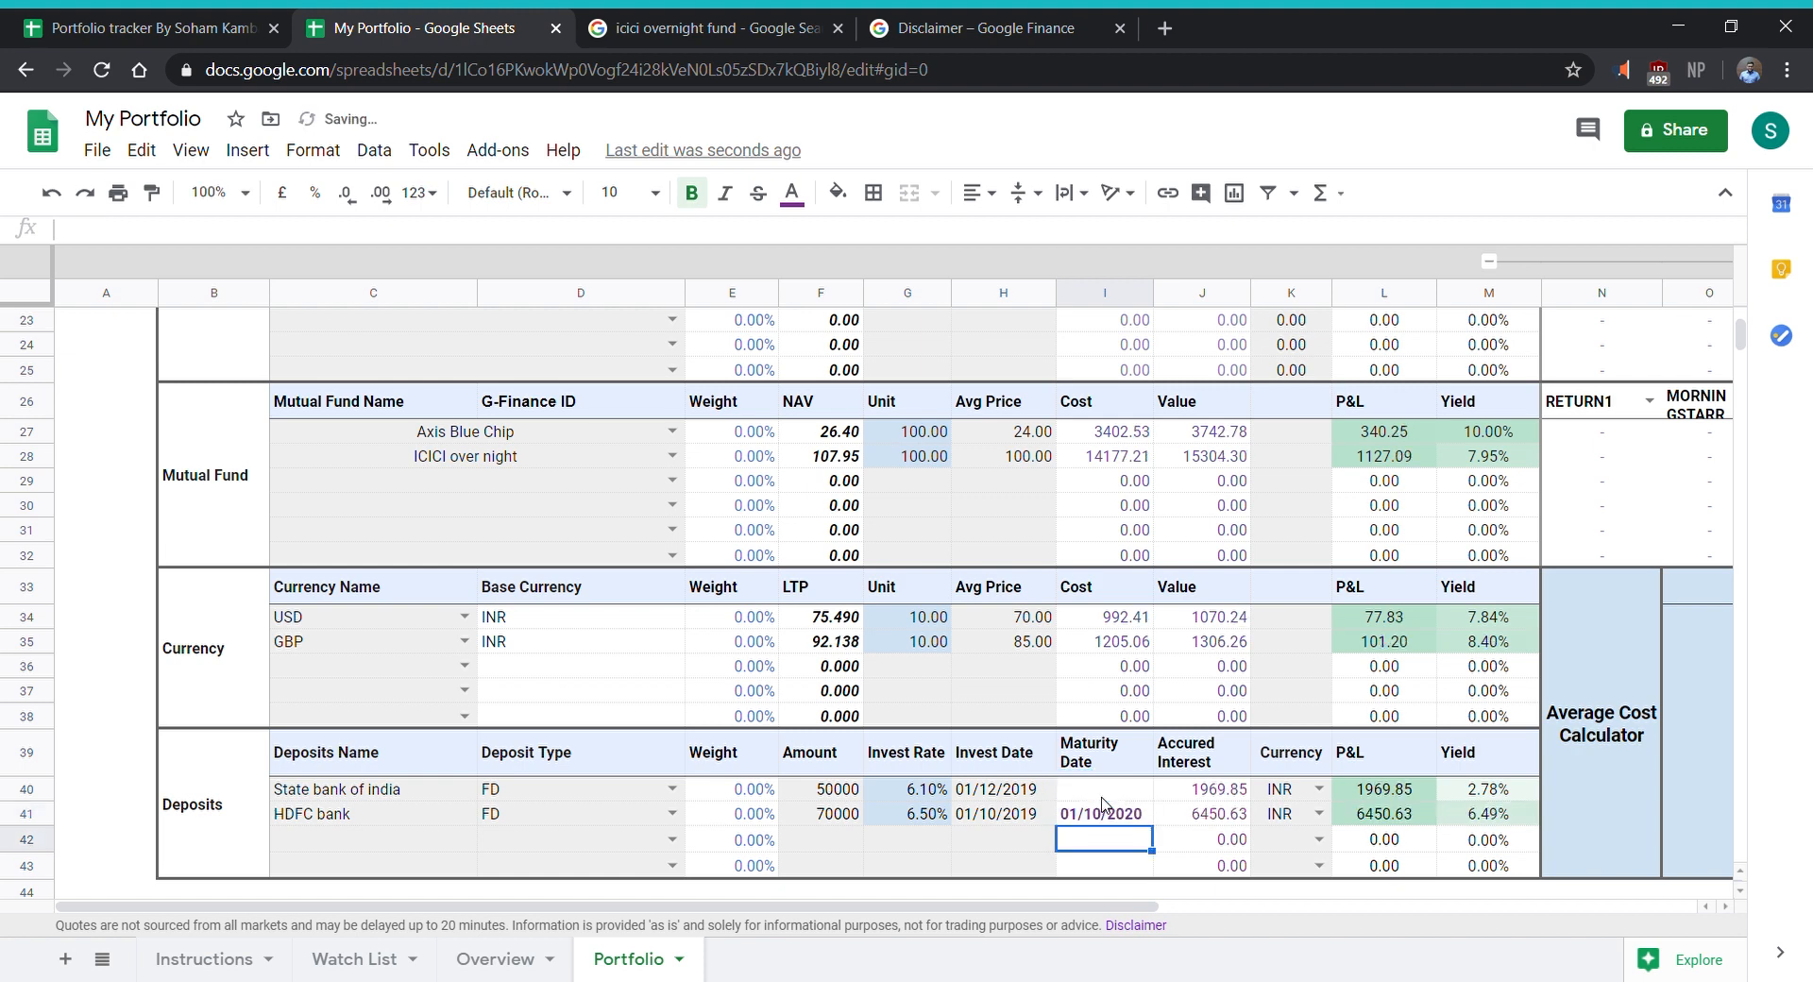
pyautogui.press('Right')
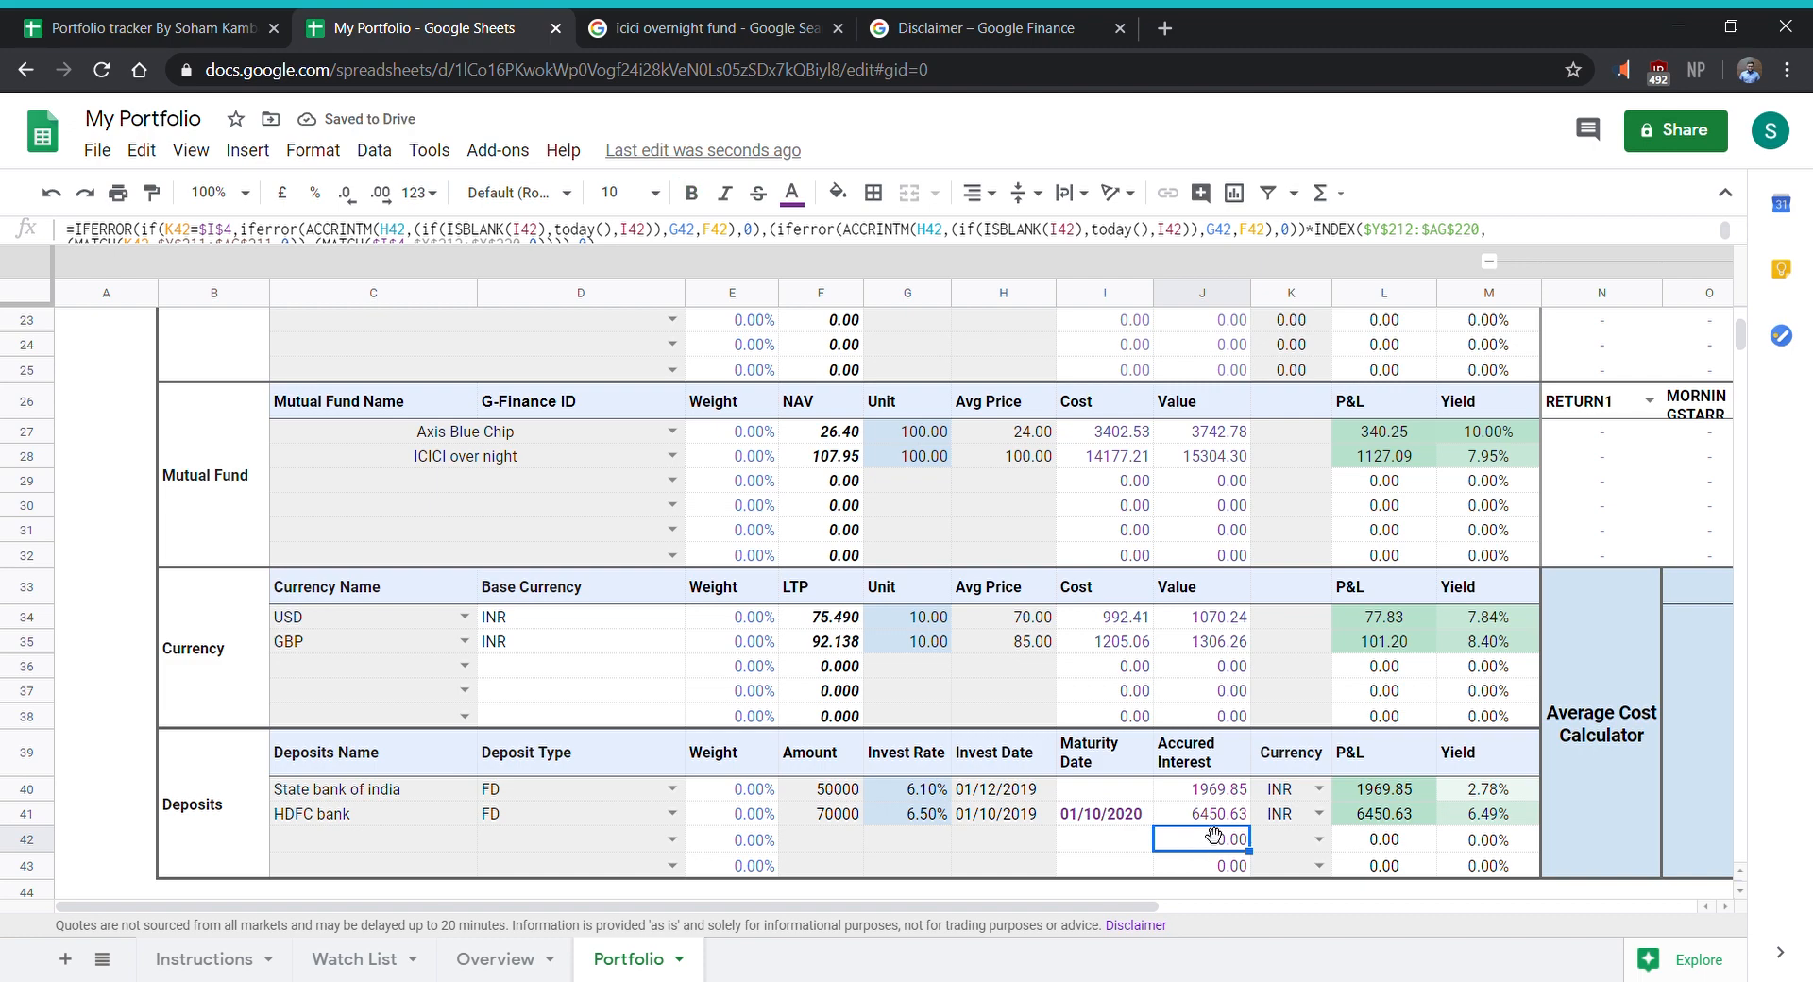
# - Examine the Average Cost Calculator and the equity holdings with their data columns in the Master Tracker
pyautogui.scroll(-1, 1311, 780)
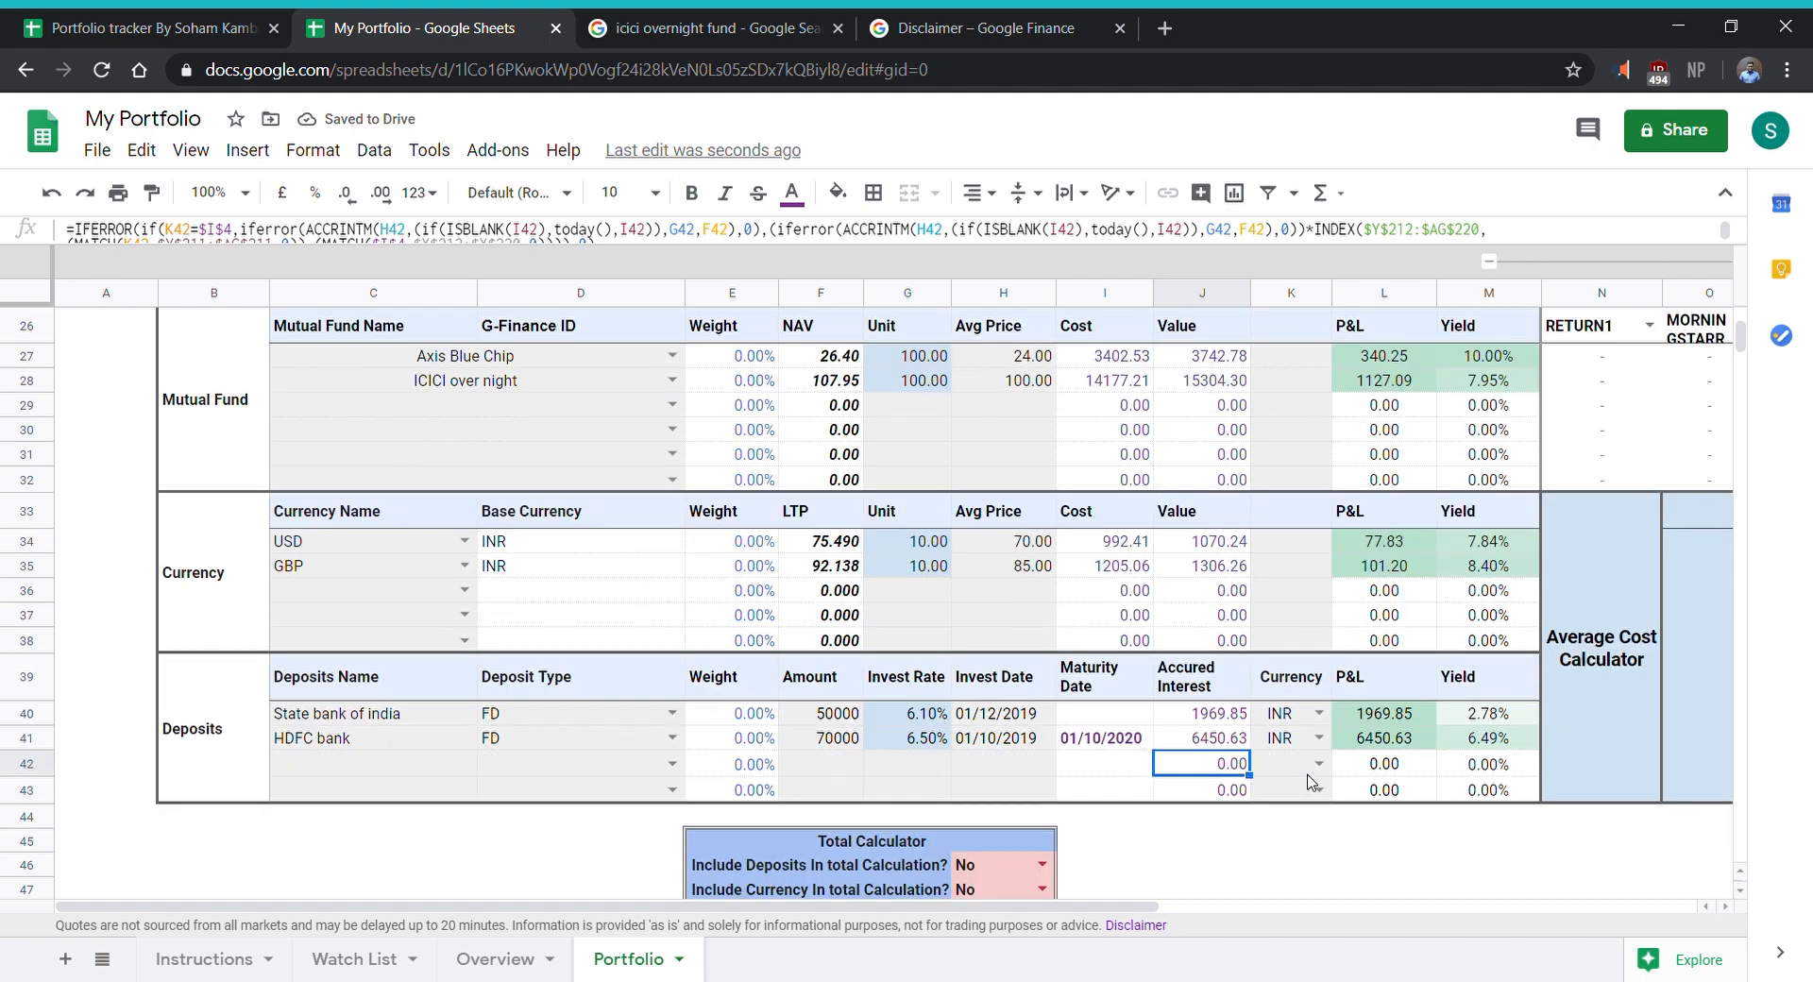
pyautogui.moveTo(1118, 905); pyautogui.dragTo(1477, 944)
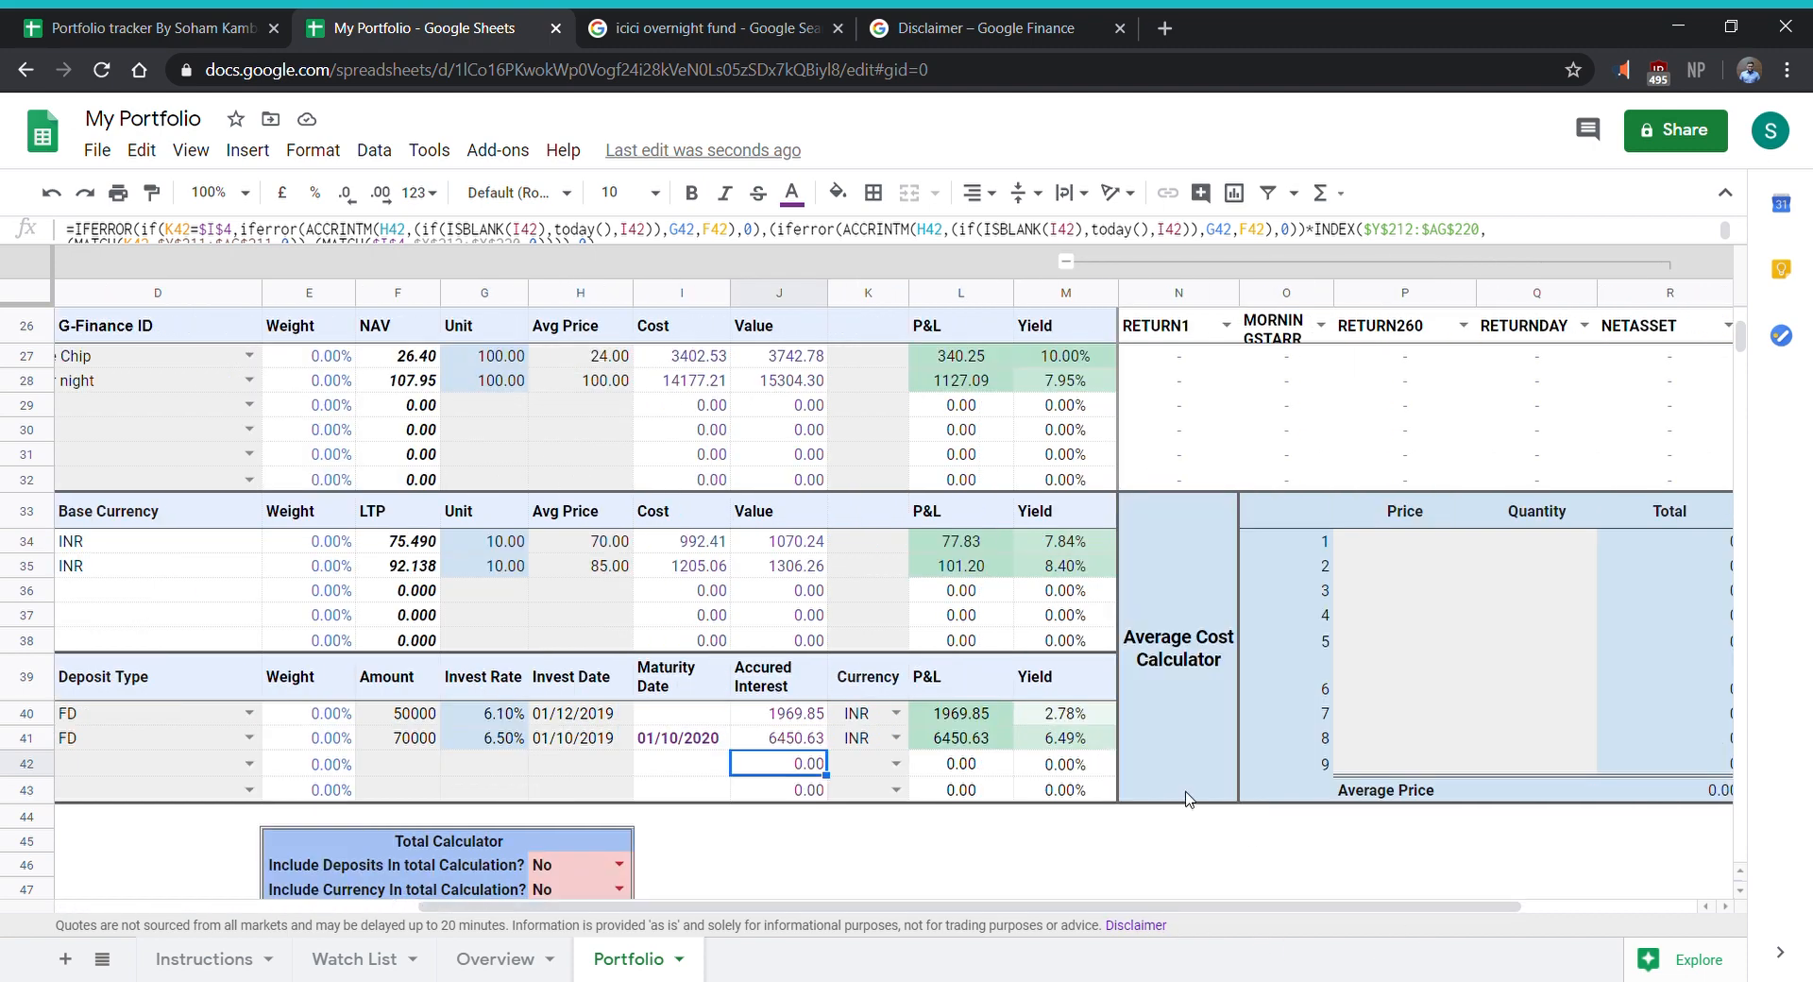
pyautogui.scroll(1, 1539, 673)
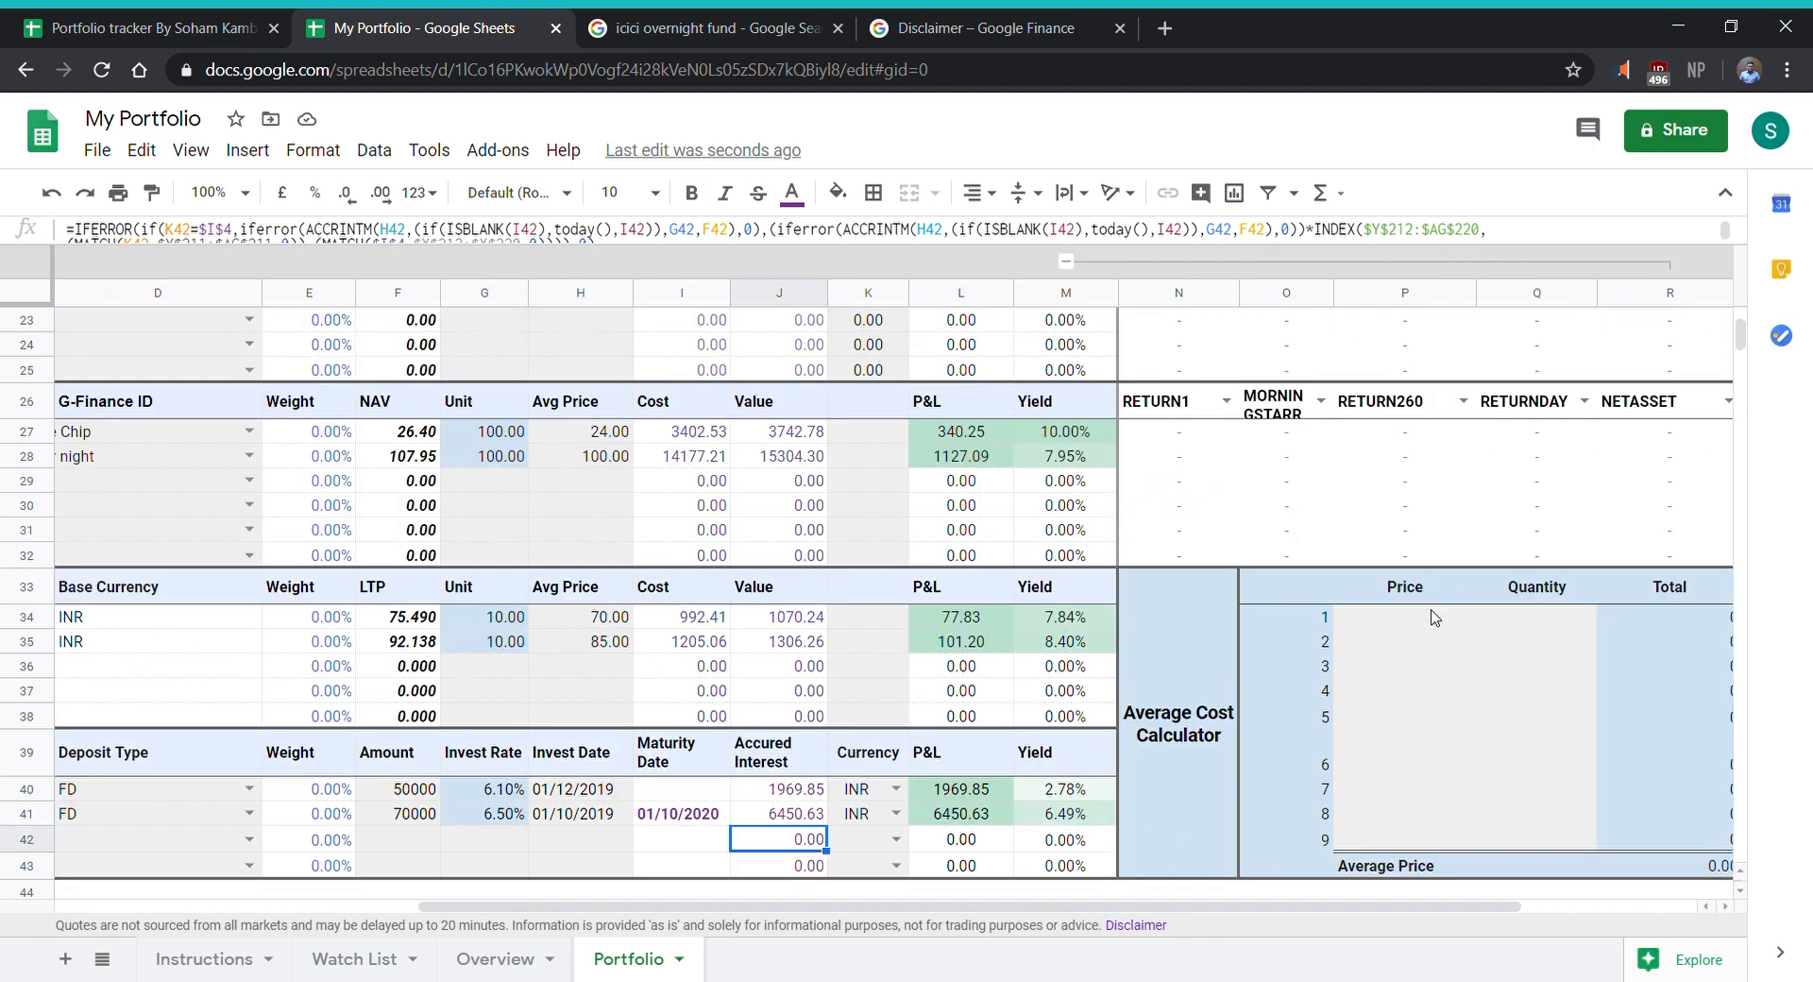
pyautogui.scroll(5, 566, 684)
pyautogui.scroll(1, 298, 685)
pyautogui.hscroll(-3, 567, 642)
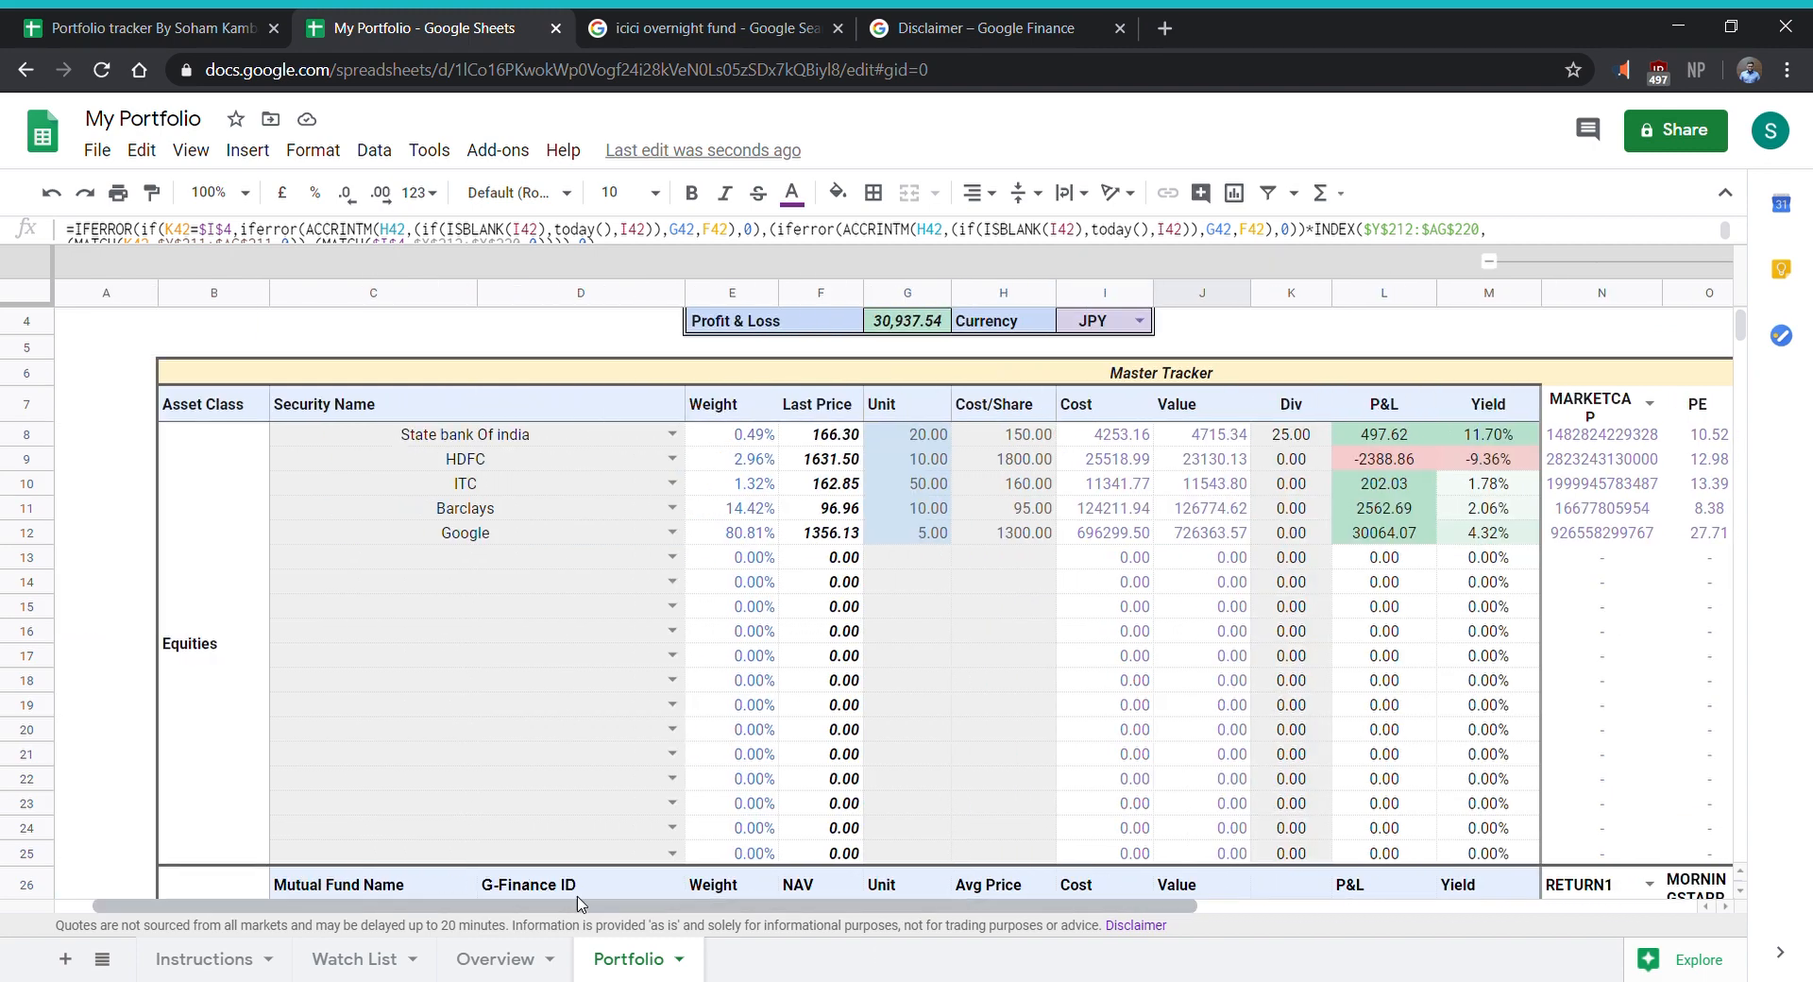
pyautogui.click(728, 586)
pyautogui.click(585, 459)
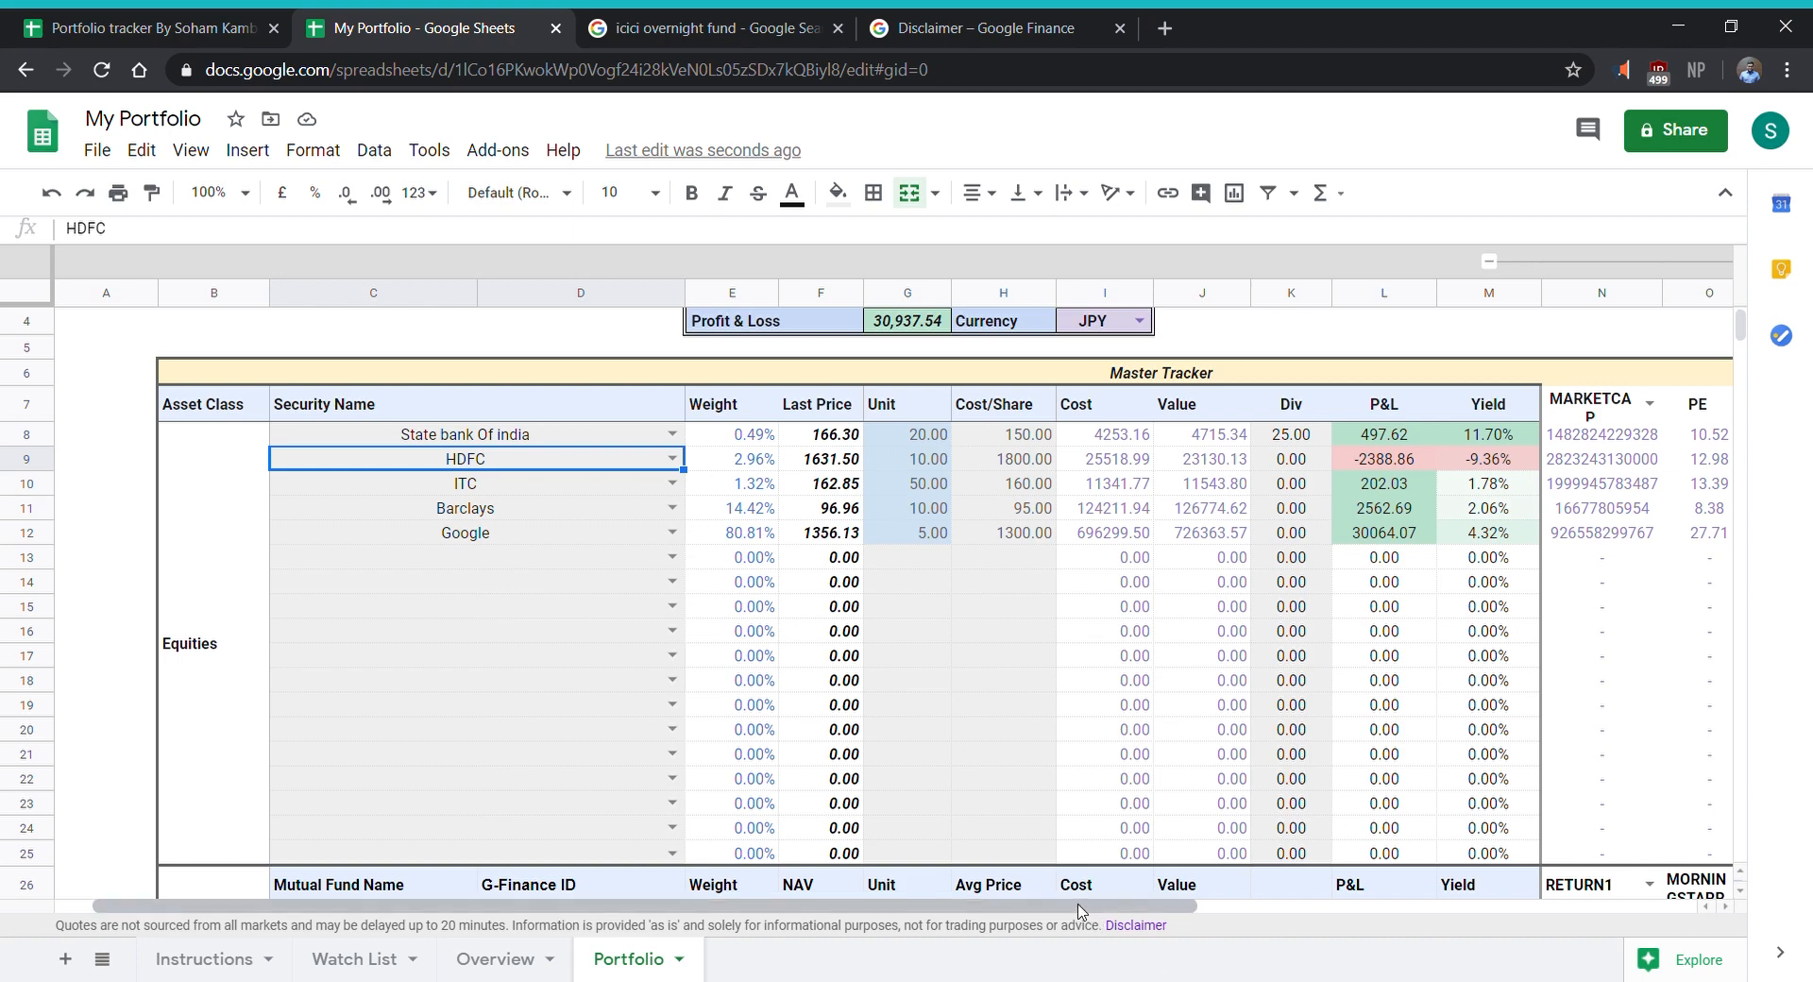
pyautogui.moveTo(1081, 912); pyautogui.dragTo(1306, 977)
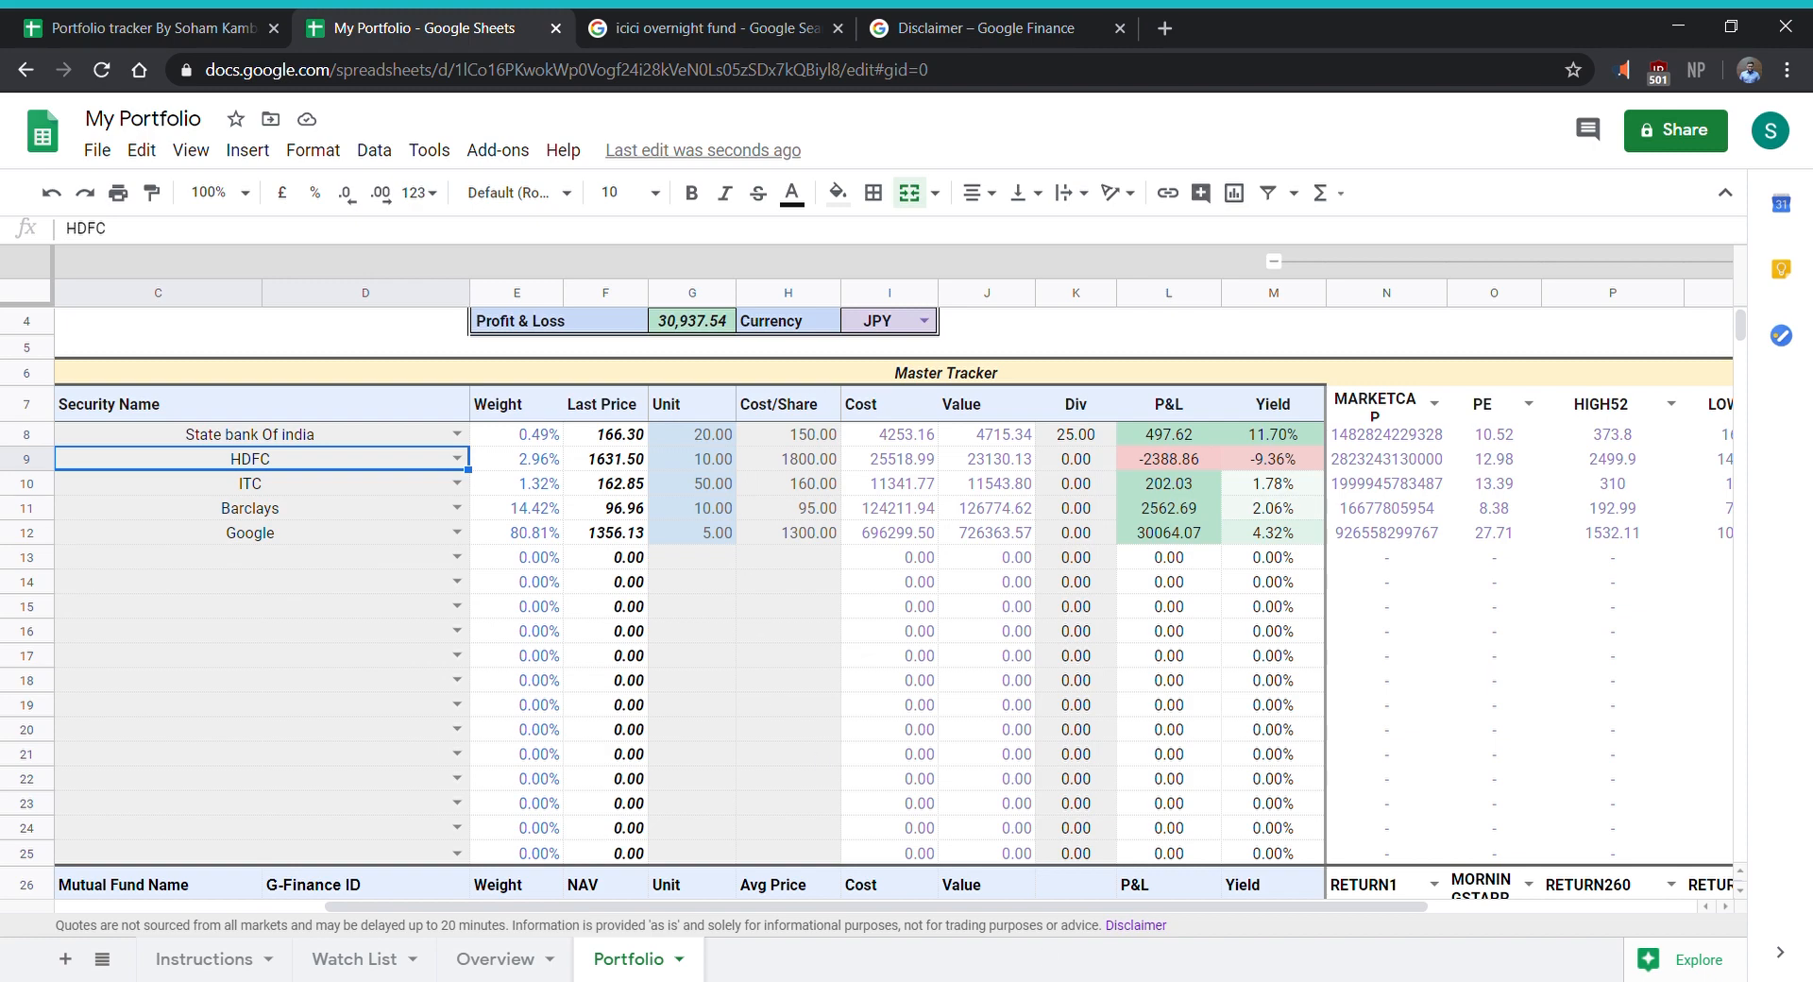
pyautogui.moveTo(1081, 915); pyautogui.dragTo(1296, 916)
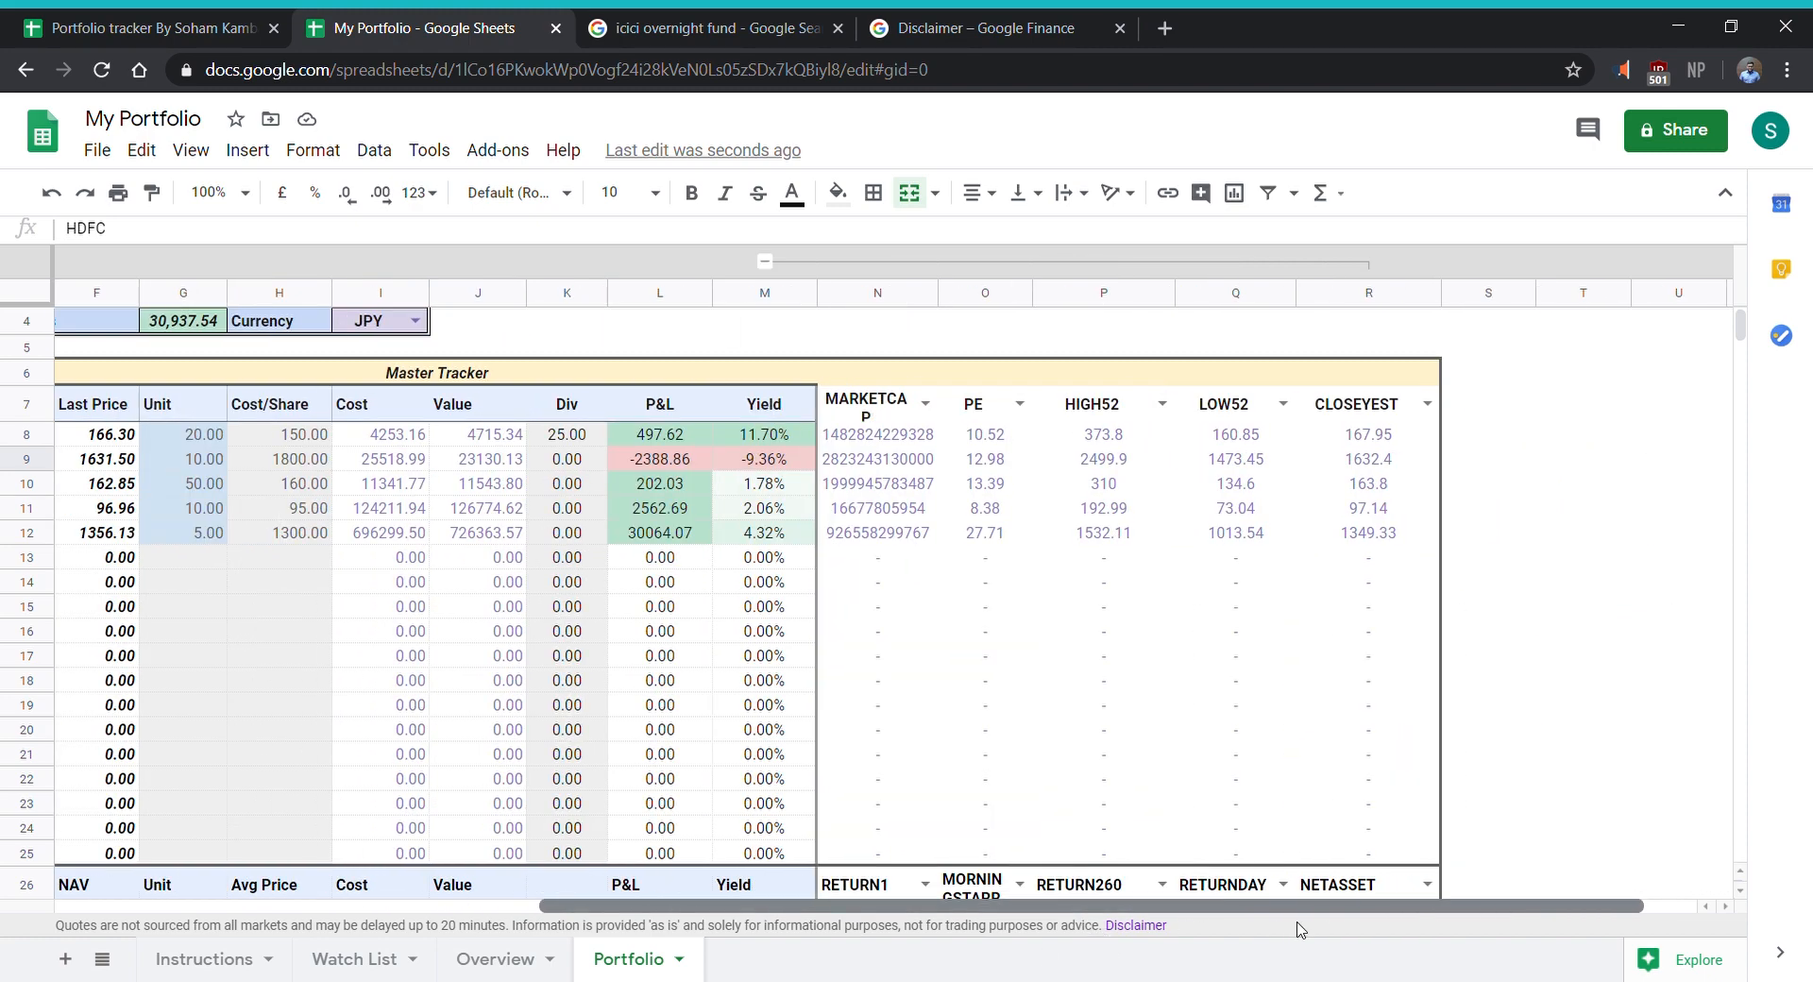
# - Enter price 160 with quantity 20 in the first row and price 150 in the second row of the Average Cost Calculator
pyautogui.scroll(-5, 931, 706)
pyautogui.click(1105, 690)
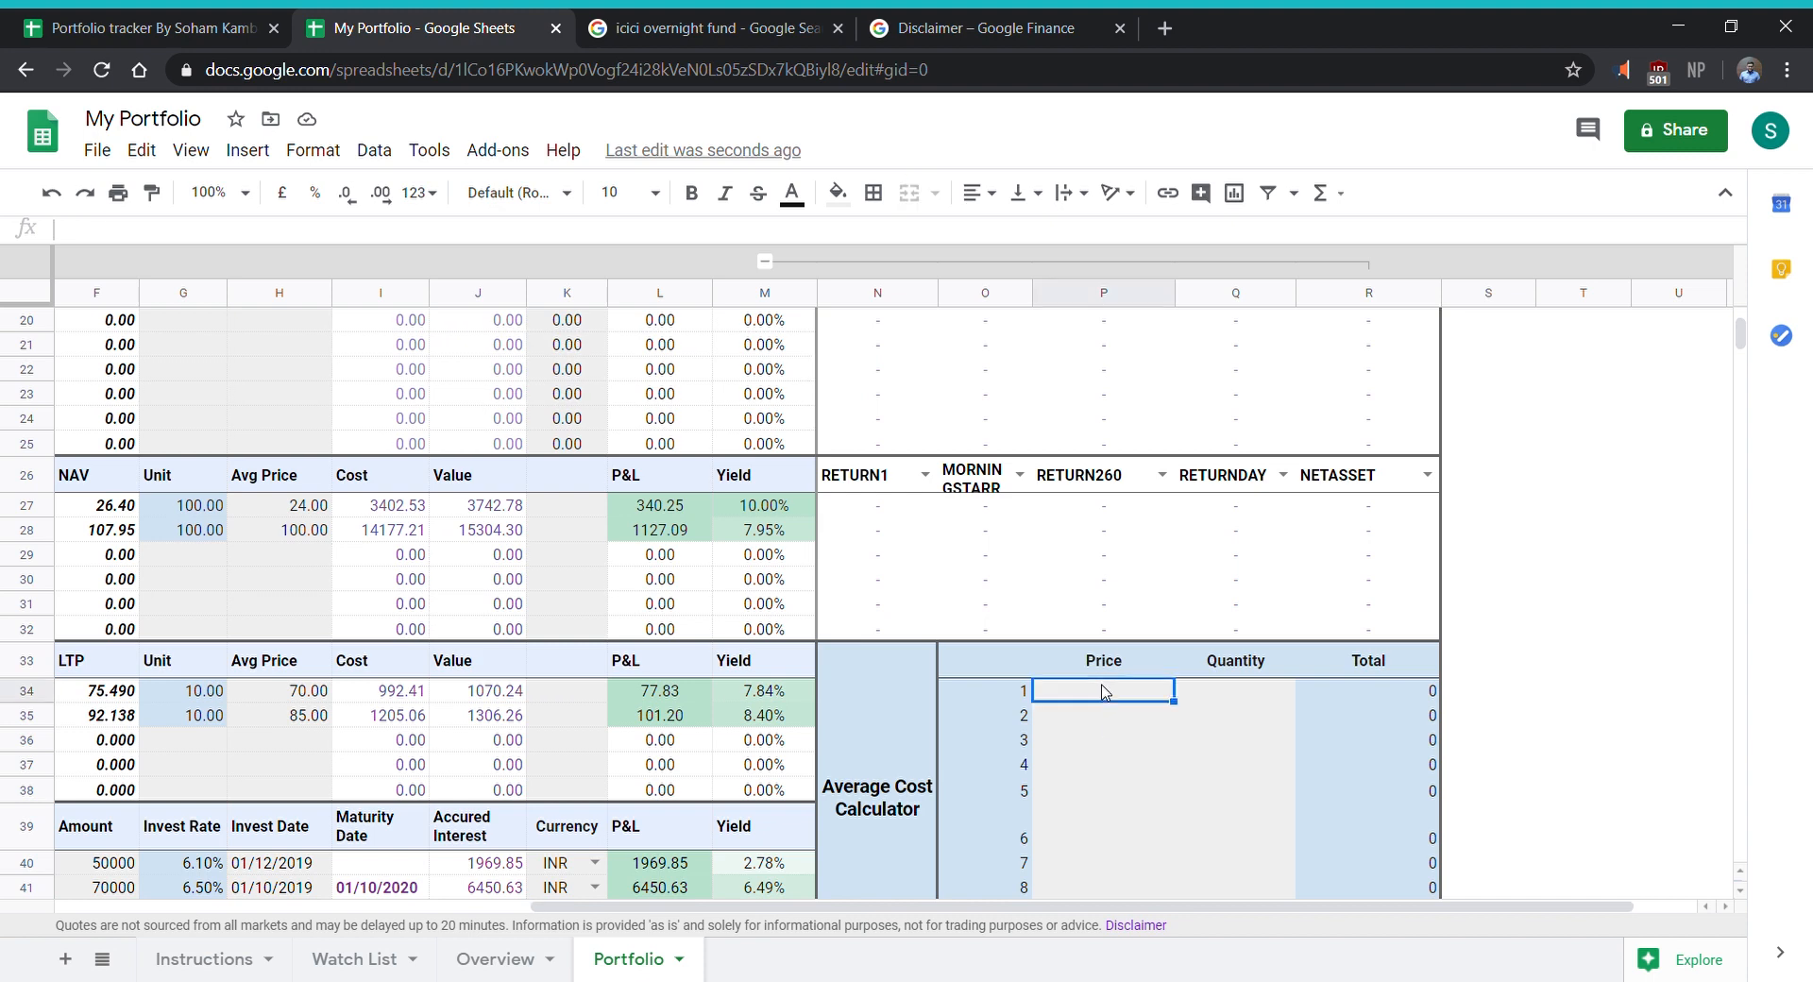
pyautogui.write('160')
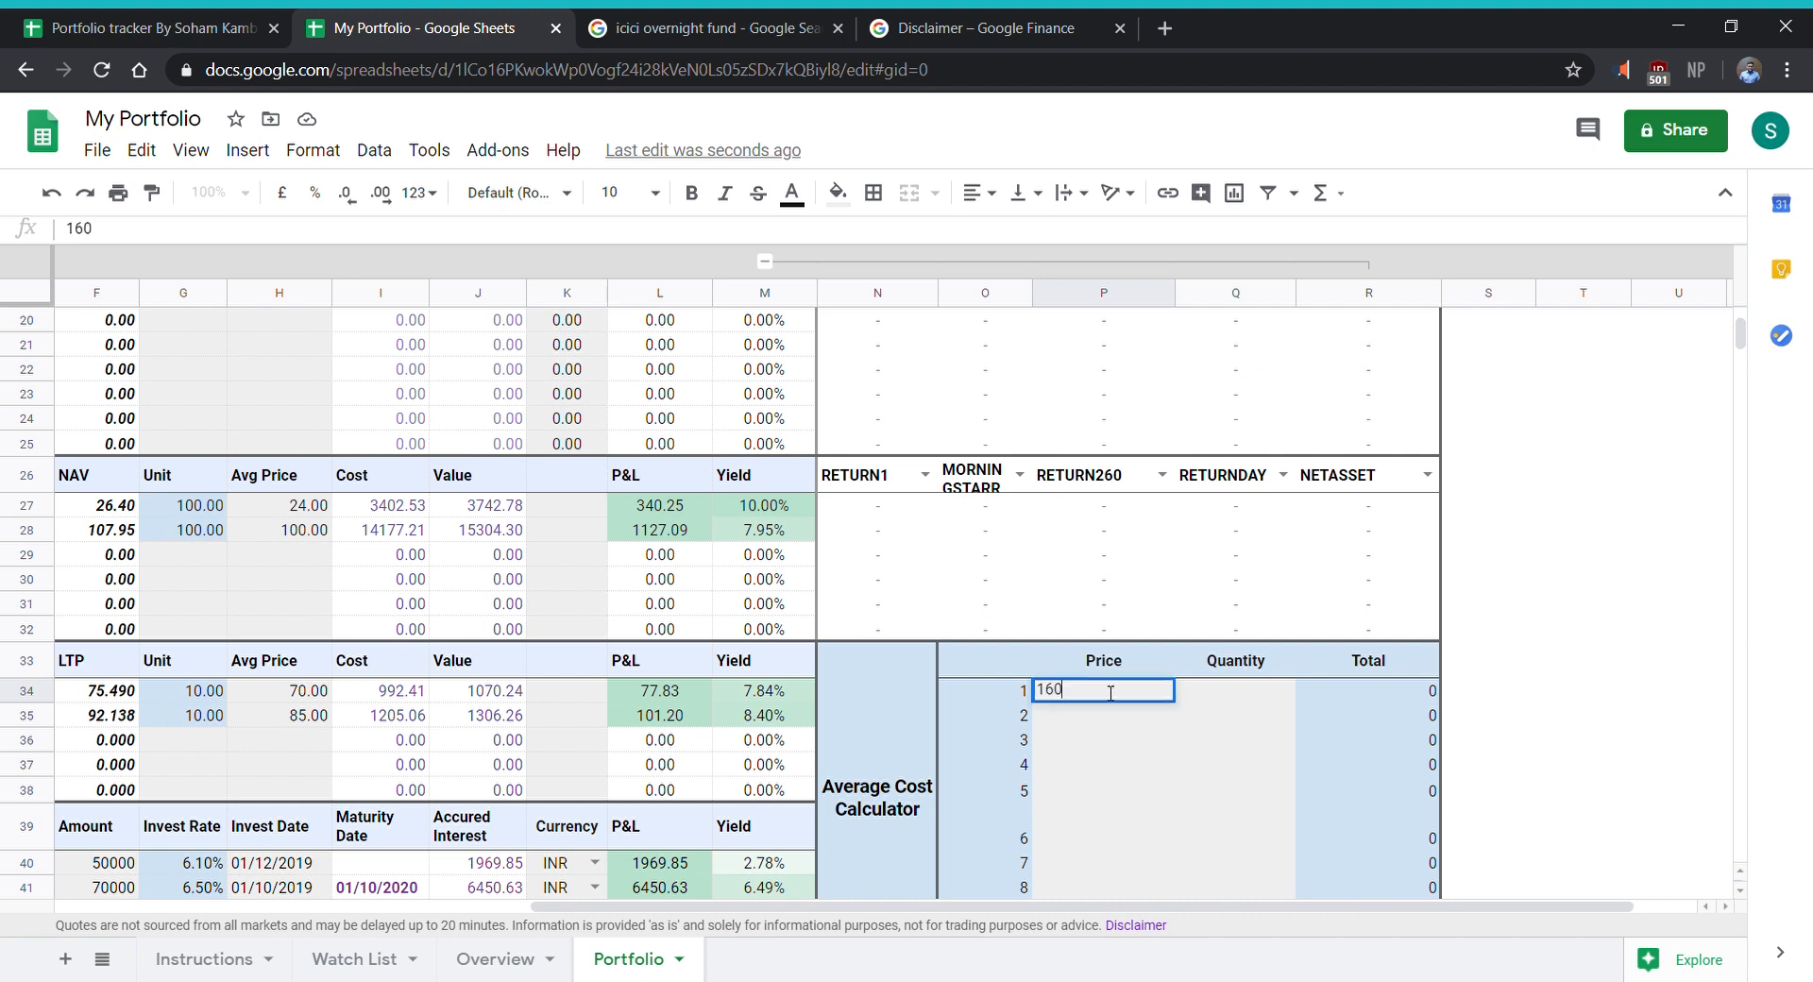
pyautogui.press('Return')
pyautogui.press('Right')
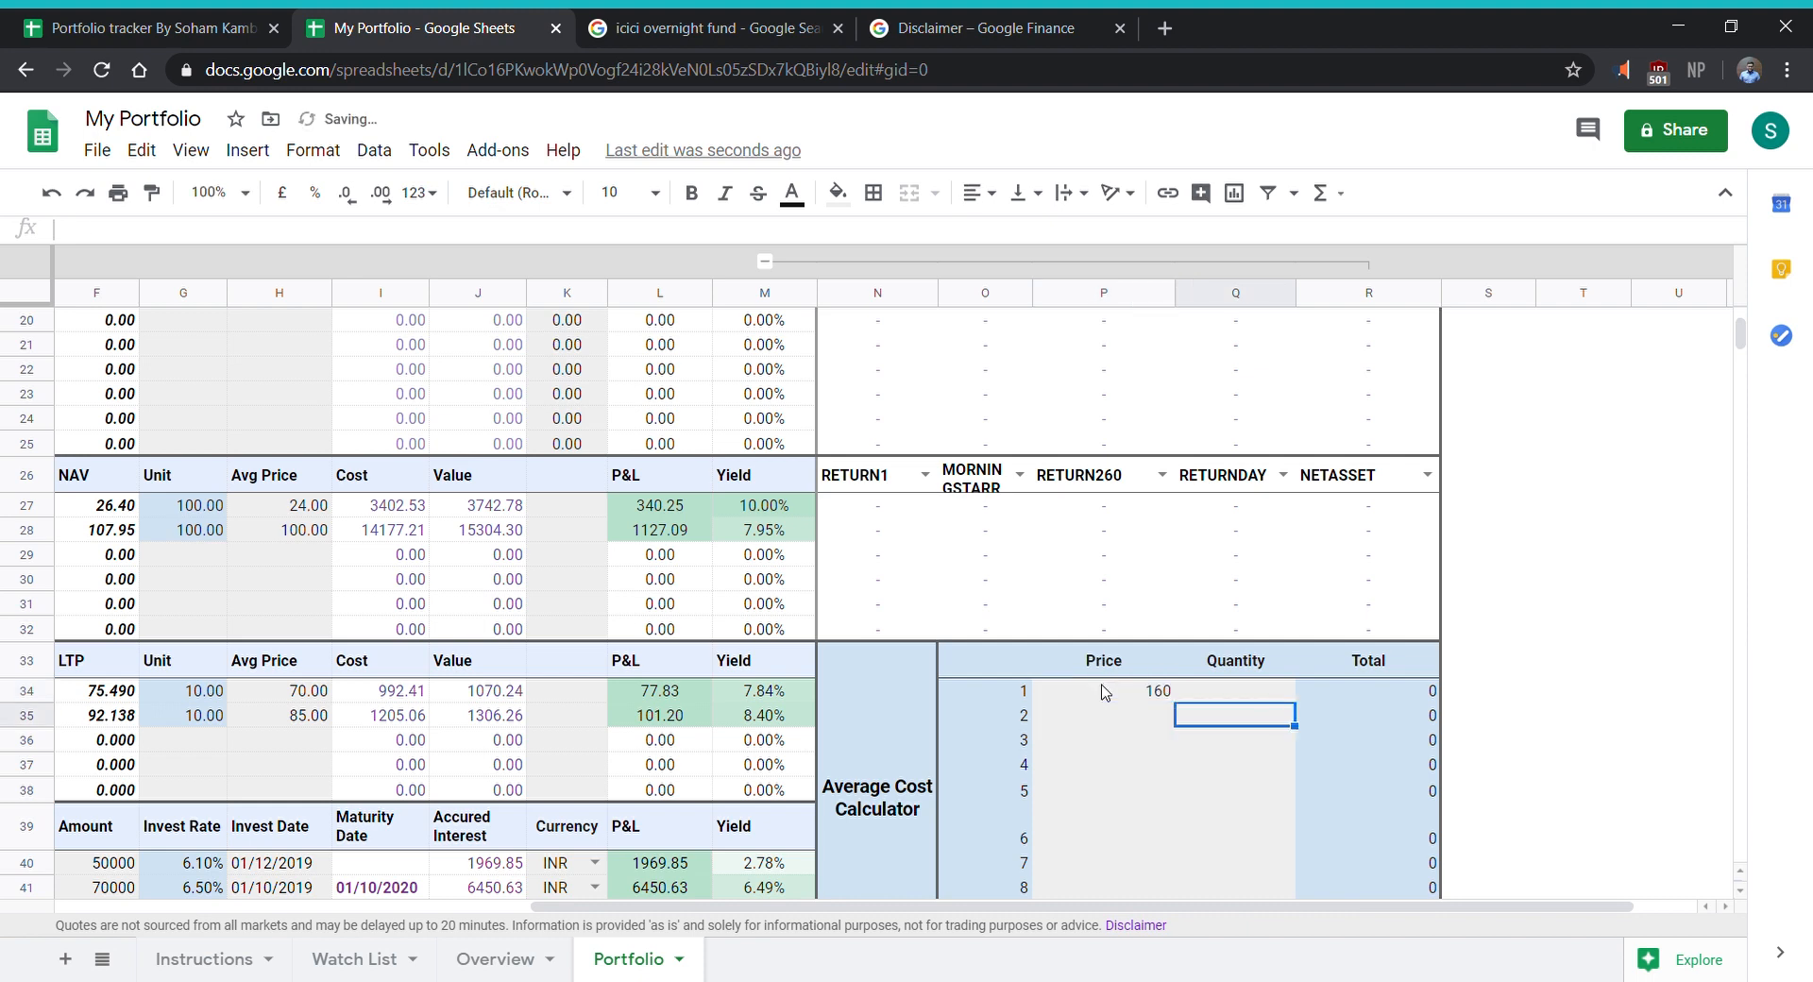
pyautogui.press('Up')
pyautogui.write('2')
pyautogui.press('Left')
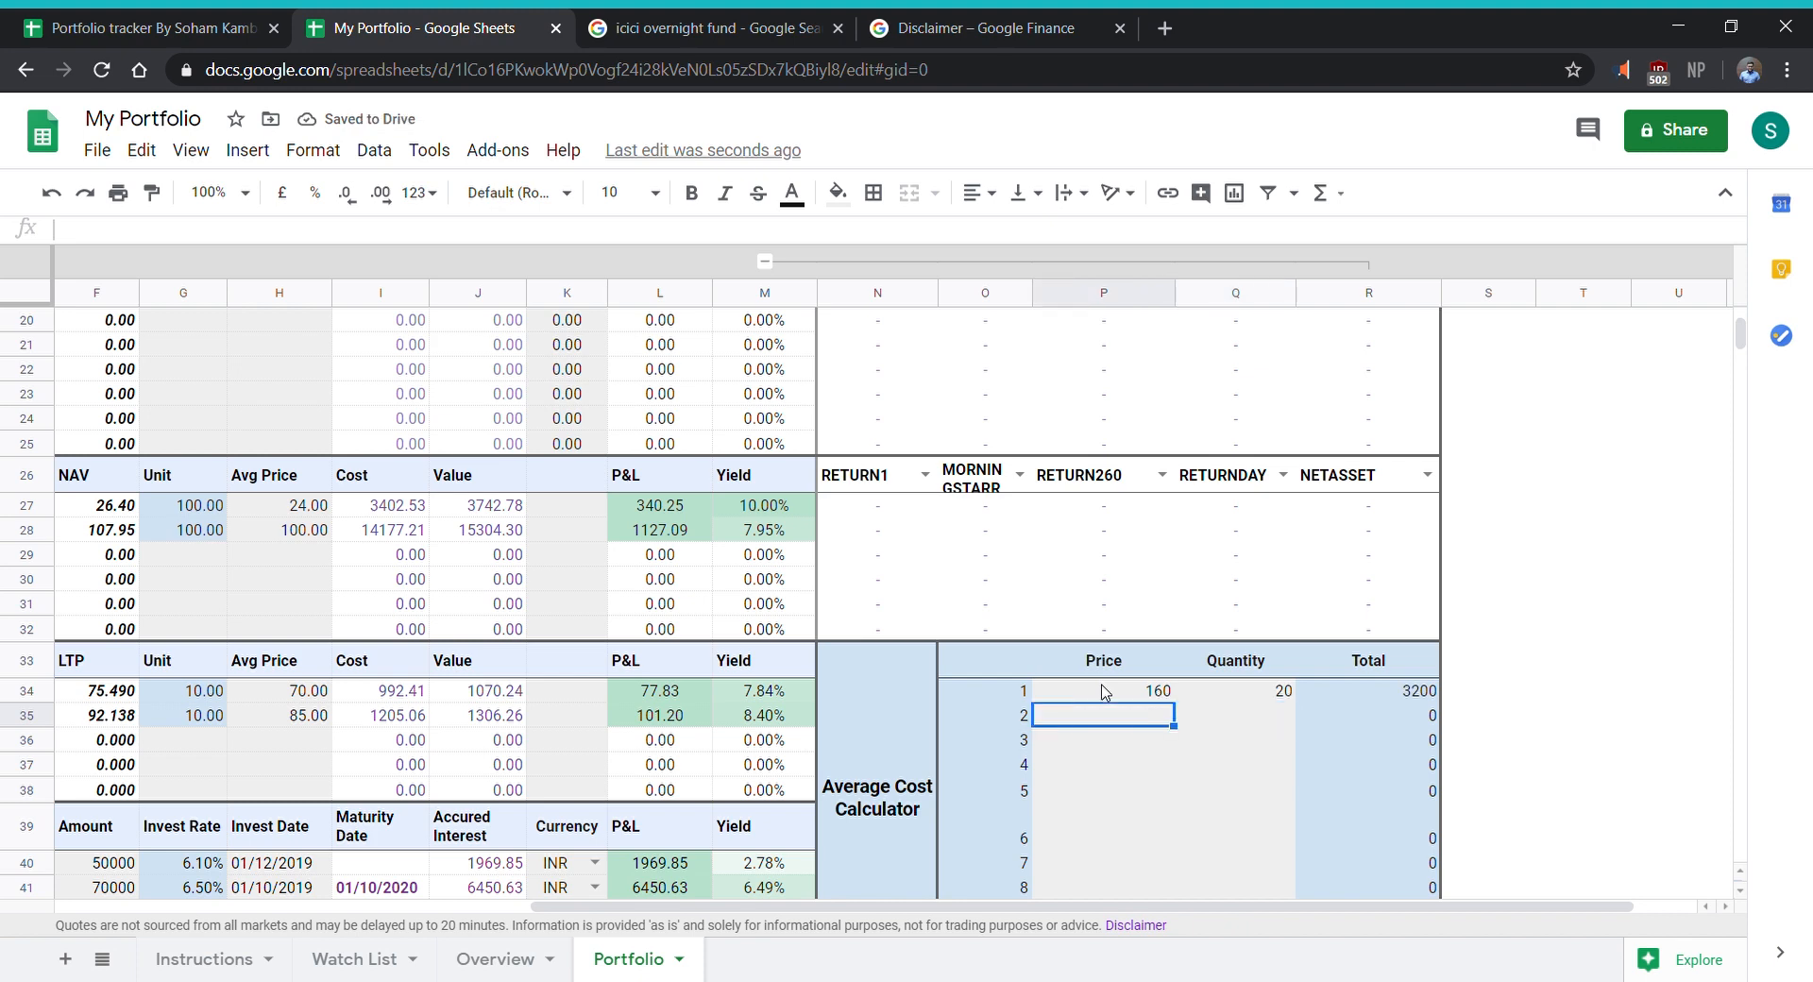
pyautogui.write('150')
pyautogui.press('Left')
# - Examine the P&L values of the equity holdings in the Master Tracker
pyautogui.press('Up')
pyautogui.press('Up')
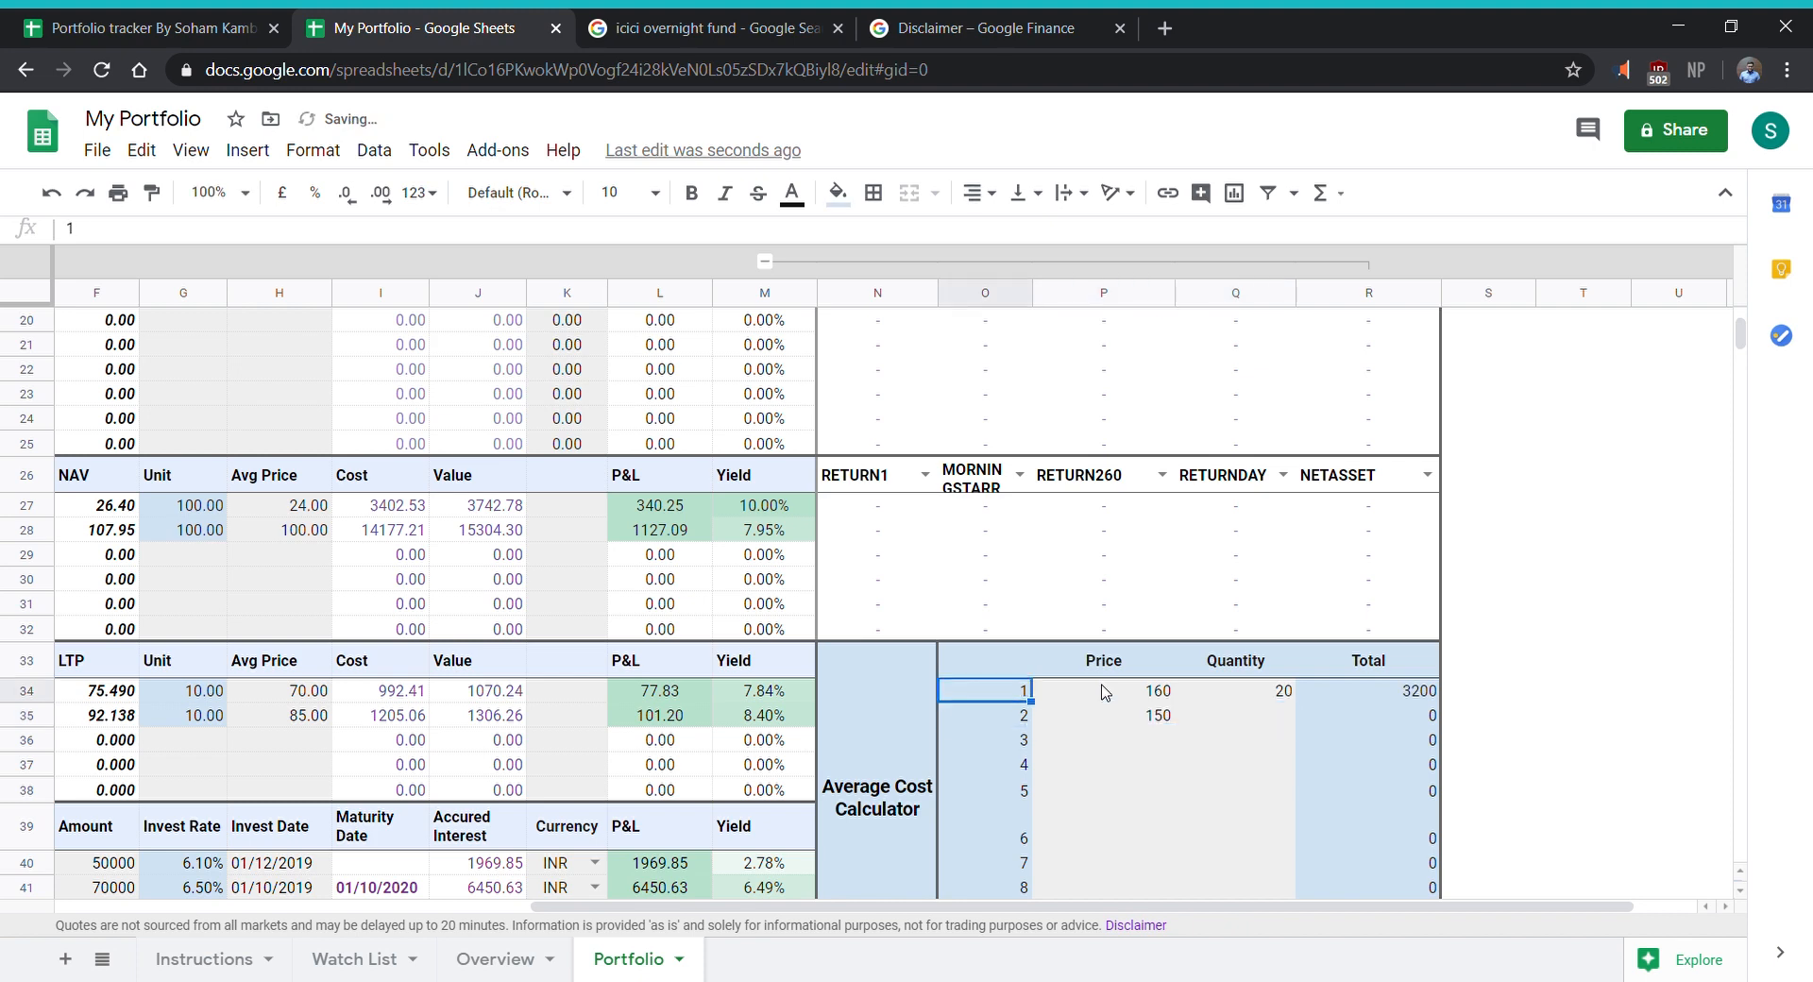
pyautogui.press('Up')
pyautogui.press('Up')
pyautogui.press('Up')
pyautogui.press('Up')
pyautogui.press('Up')
pyautogui.press('Up')
pyautogui.press('Up')
pyautogui.press('Up')
pyautogui.press('Up')
pyautogui.press('Up')
pyautogui.press('Up')
pyautogui.press('Up')
pyautogui.press('Up')
pyautogui.press('Up')
pyautogui.press('Up')
pyautogui.press('Up')
pyautogui.press('Up')
pyautogui.press('Up')
pyautogui.press('Up')
pyautogui.press('Up')
pyautogui.press('Left')
pyautogui.press('Left')
pyautogui.press('Left')
pyautogui.press('Up')
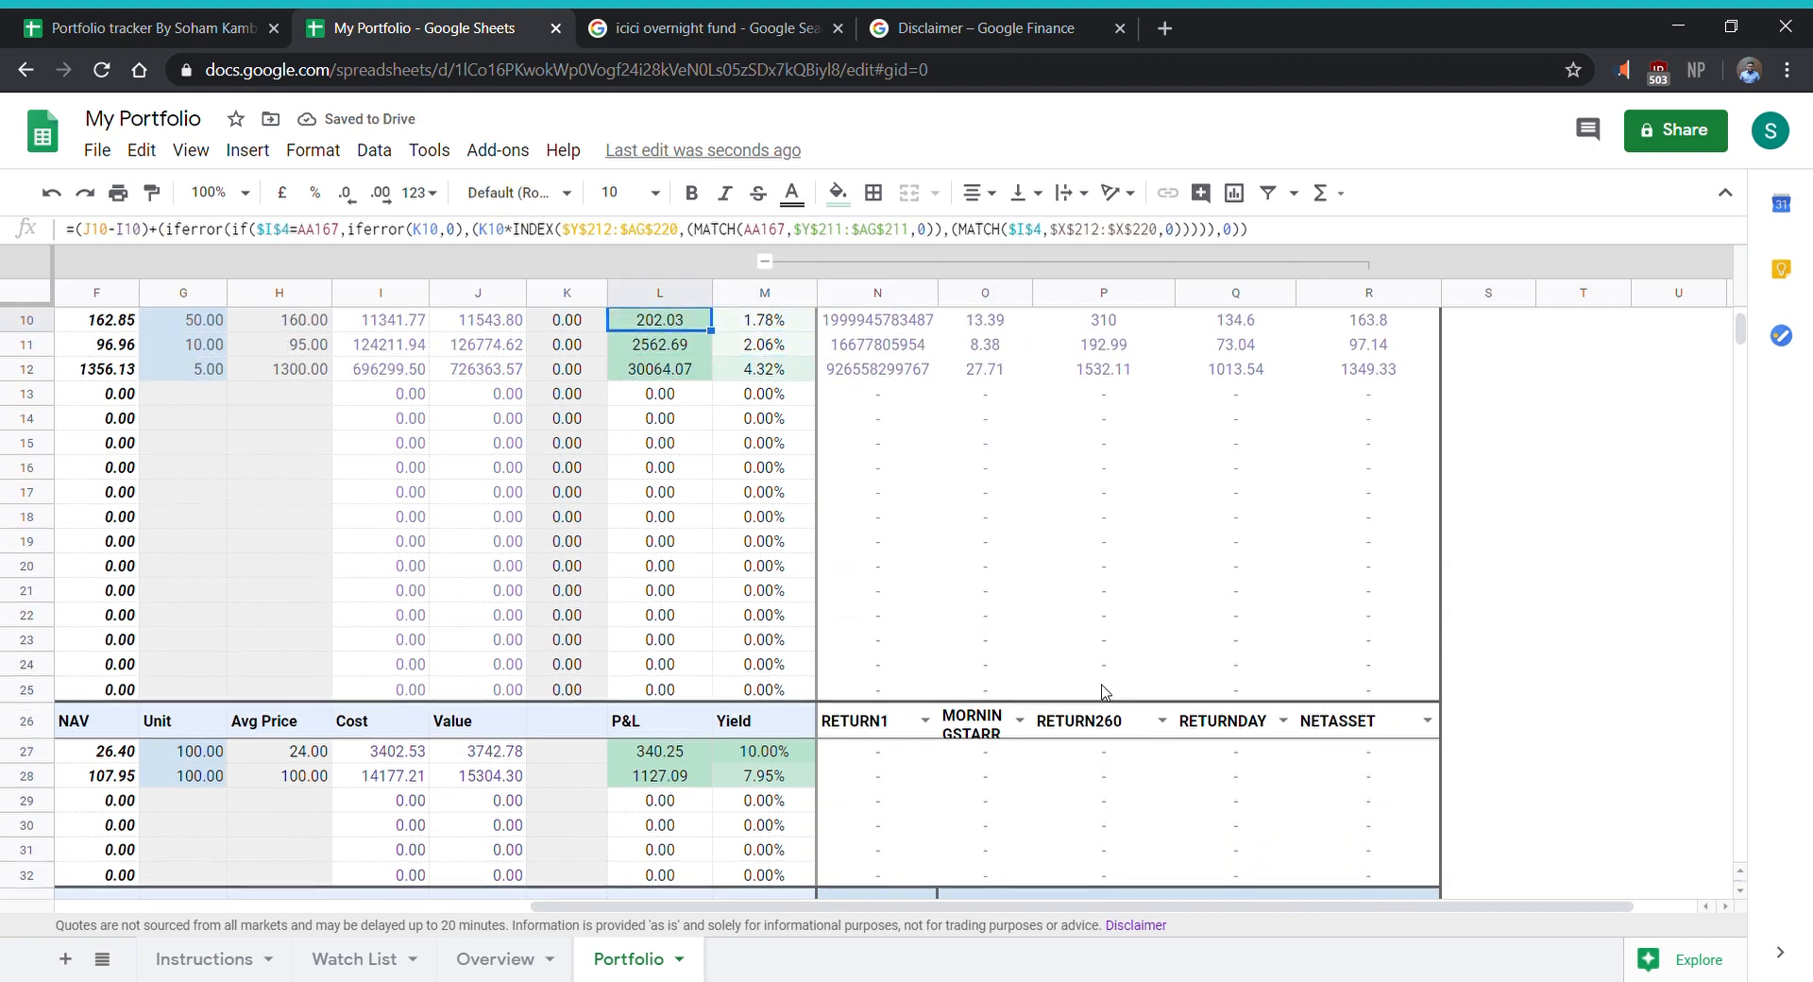
pyautogui.press('Up')
pyautogui.press('Up')
pyautogui.press('Down')
pyautogui.press('Down')
pyautogui.press('Down')
pyautogui.press('Down')
pyautogui.press('Down')
pyautogui.press('Down')
pyautogui.press('Down')
pyautogui.press('Down')
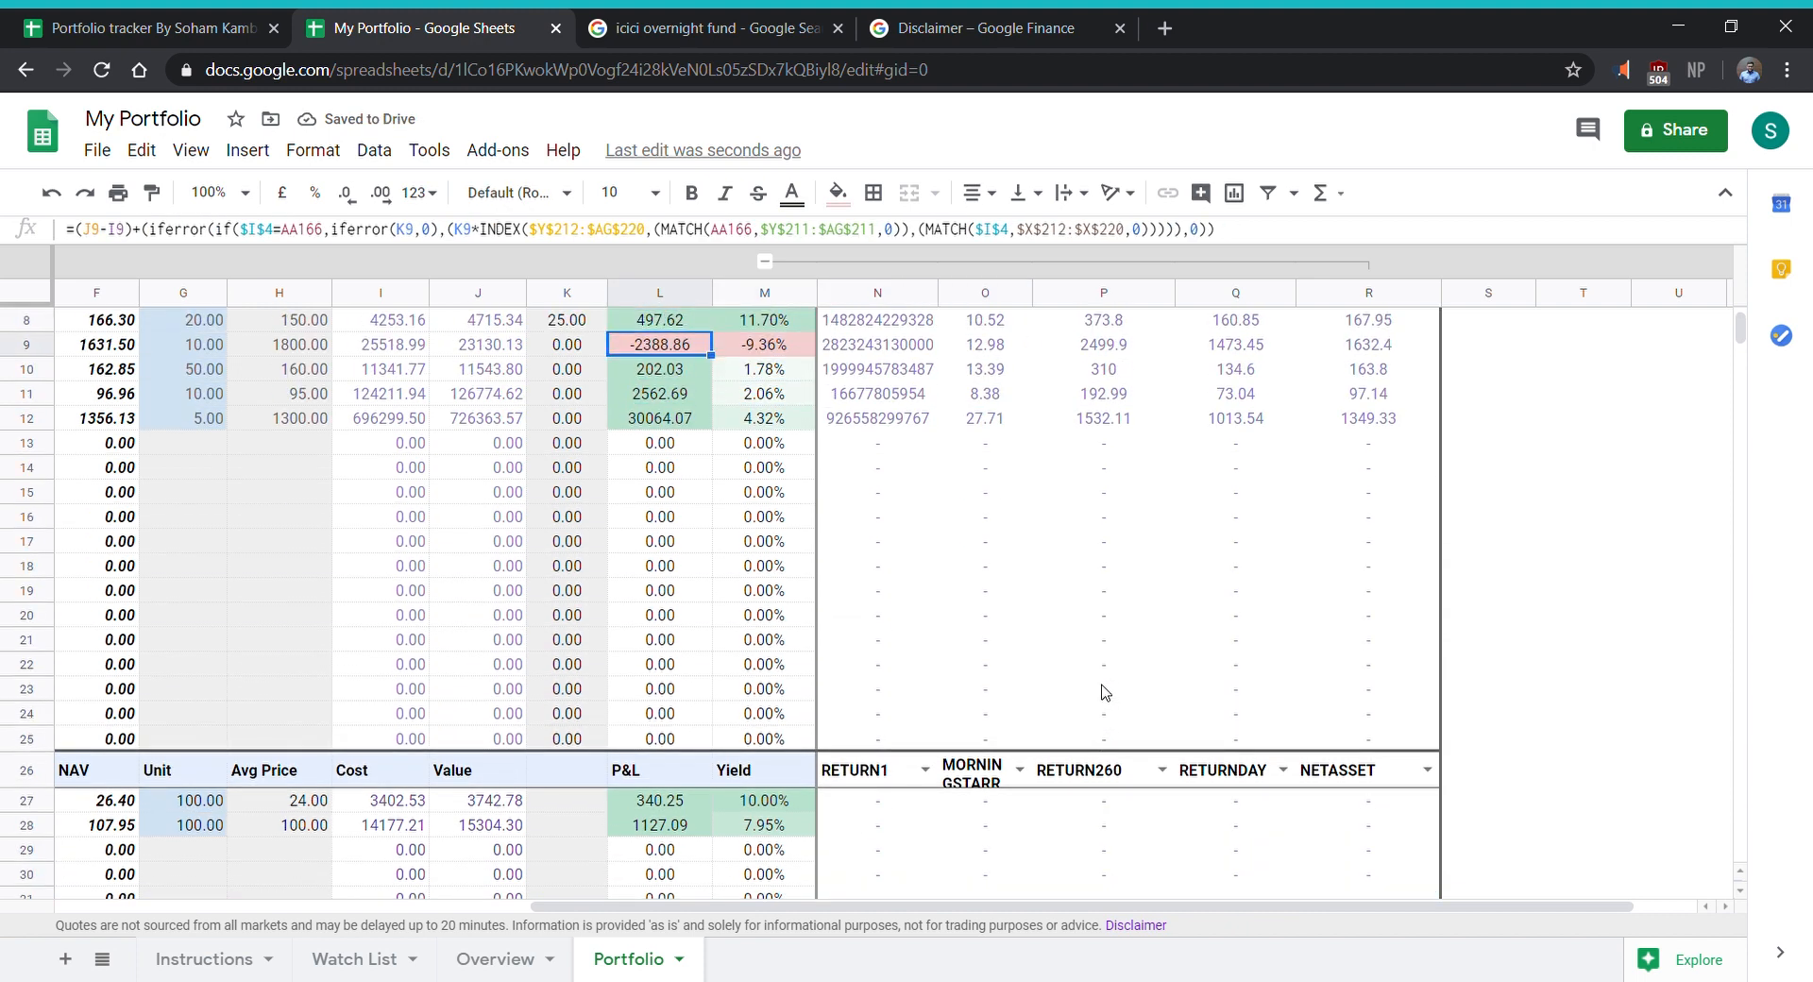
# - Enter quantity 30 in the second row of the Average Cost Calculator
pyautogui.press('Down')
pyautogui.press('Down')
pyautogui.press('Down')
pyautogui.press('Down')
pyautogui.press('Down')
pyautogui.press('Down')
pyautogui.press('Down')
pyautogui.press('Down')
pyautogui.press('Down')
pyautogui.press('Down')
pyautogui.press('Down')
pyautogui.press('Down')
pyautogui.press('Down')
pyautogui.press('Down')
pyautogui.press('Down')
pyautogui.press('Down')
pyautogui.press('Down')
pyautogui.press('Down')
pyautogui.press('Down')
pyautogui.press('Down')
pyautogui.press('Right')
pyautogui.press('Right')
pyautogui.press('Right')
pyautogui.press('Right')
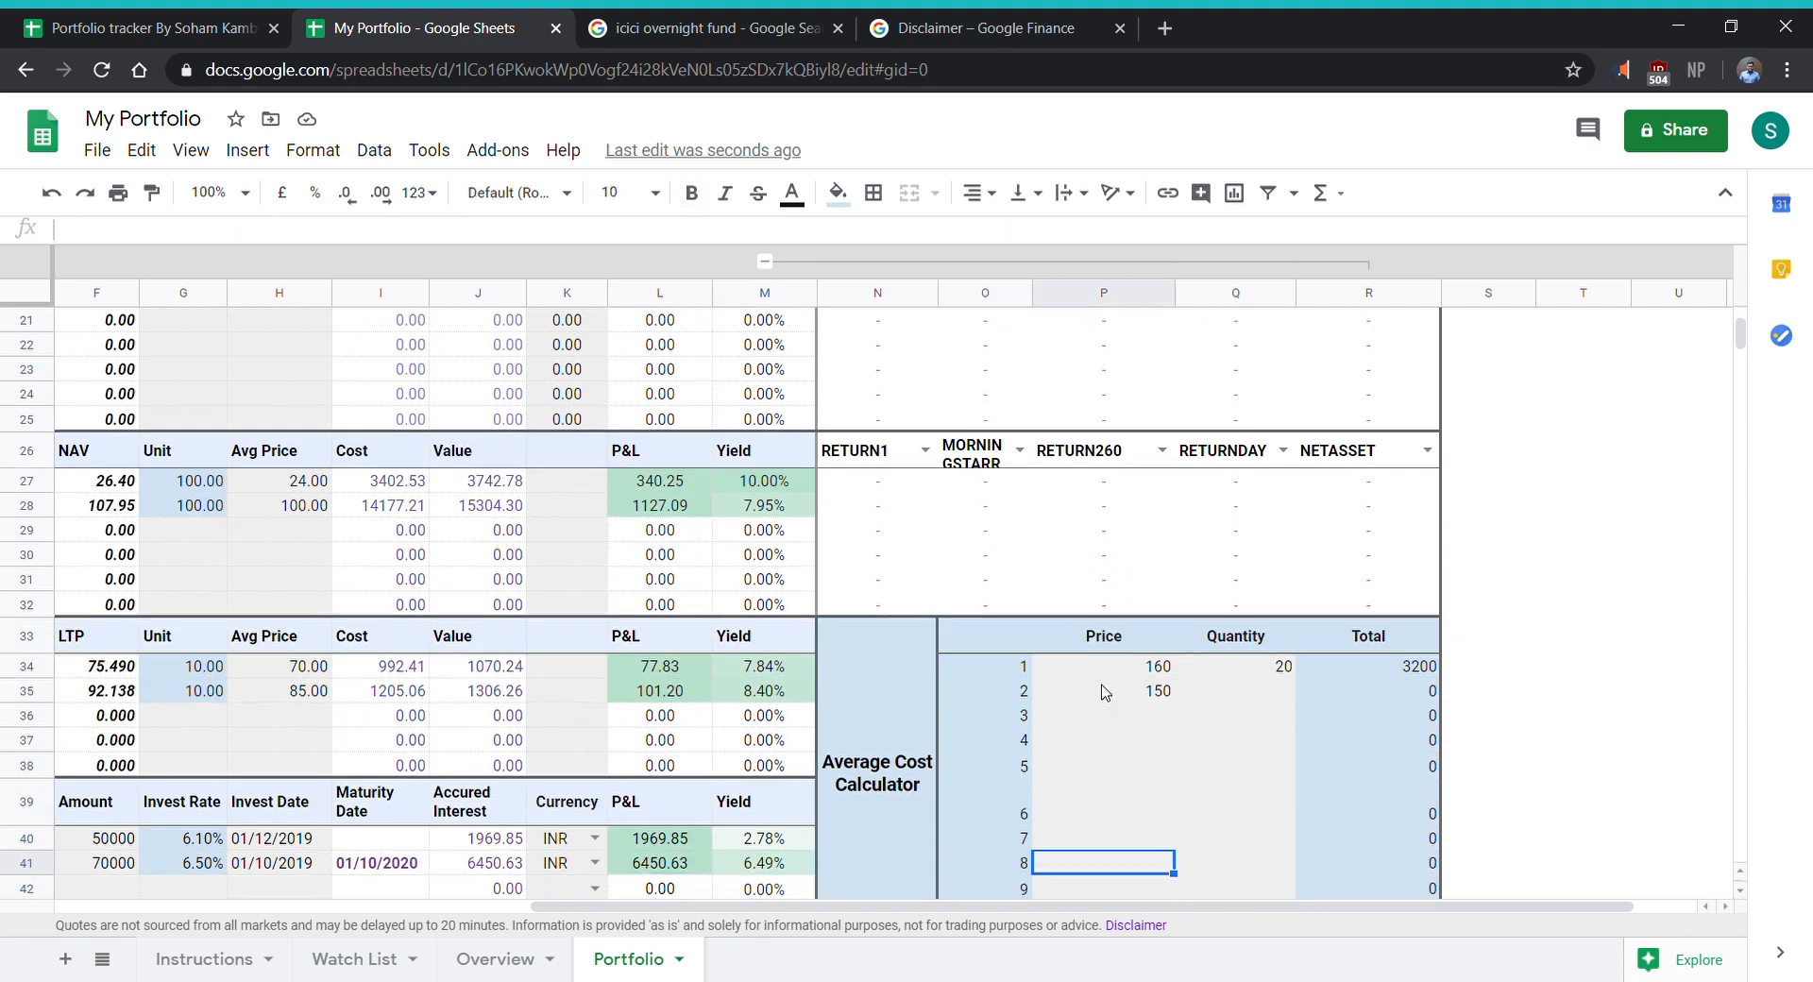
pyautogui.press('Up')
pyautogui.press('Up')
pyautogui.press('Up')
pyautogui.press('Up')
pyautogui.press('Up')
pyautogui.press('Right')
pyautogui.press('Right')
pyautogui.press('Up')
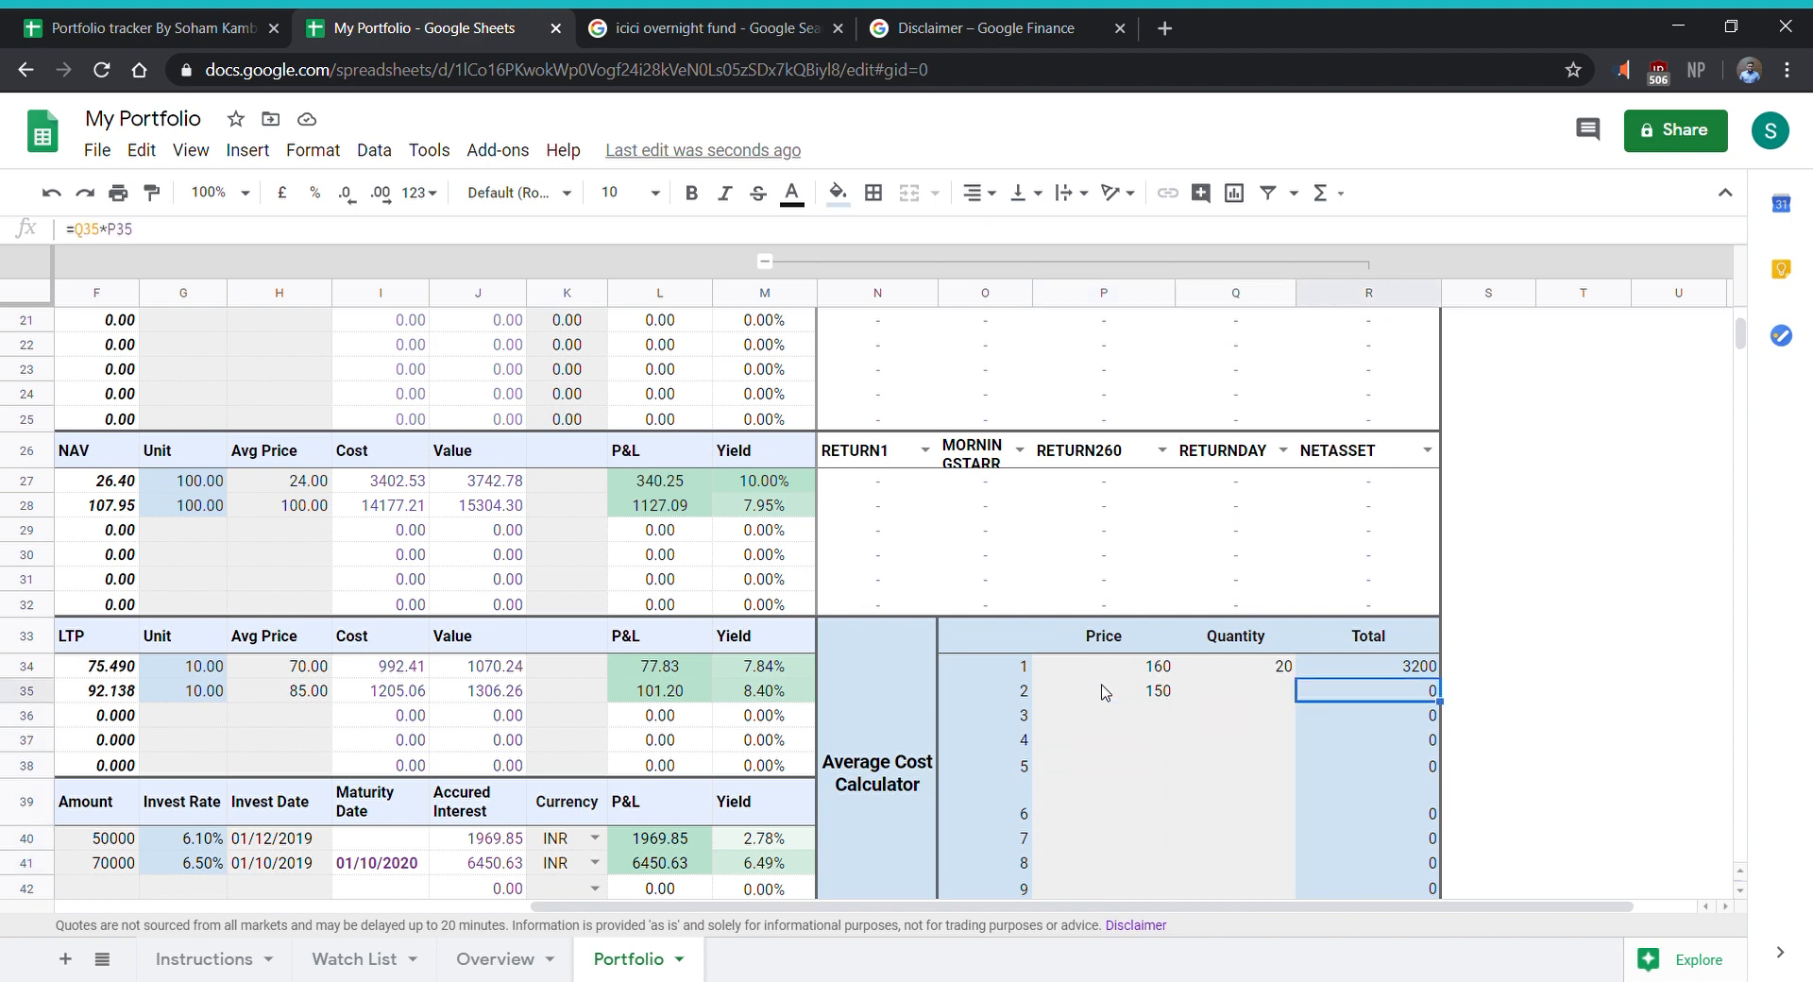
pyautogui.press('Left')
pyautogui.write('30')
pyautogui.press('Return')
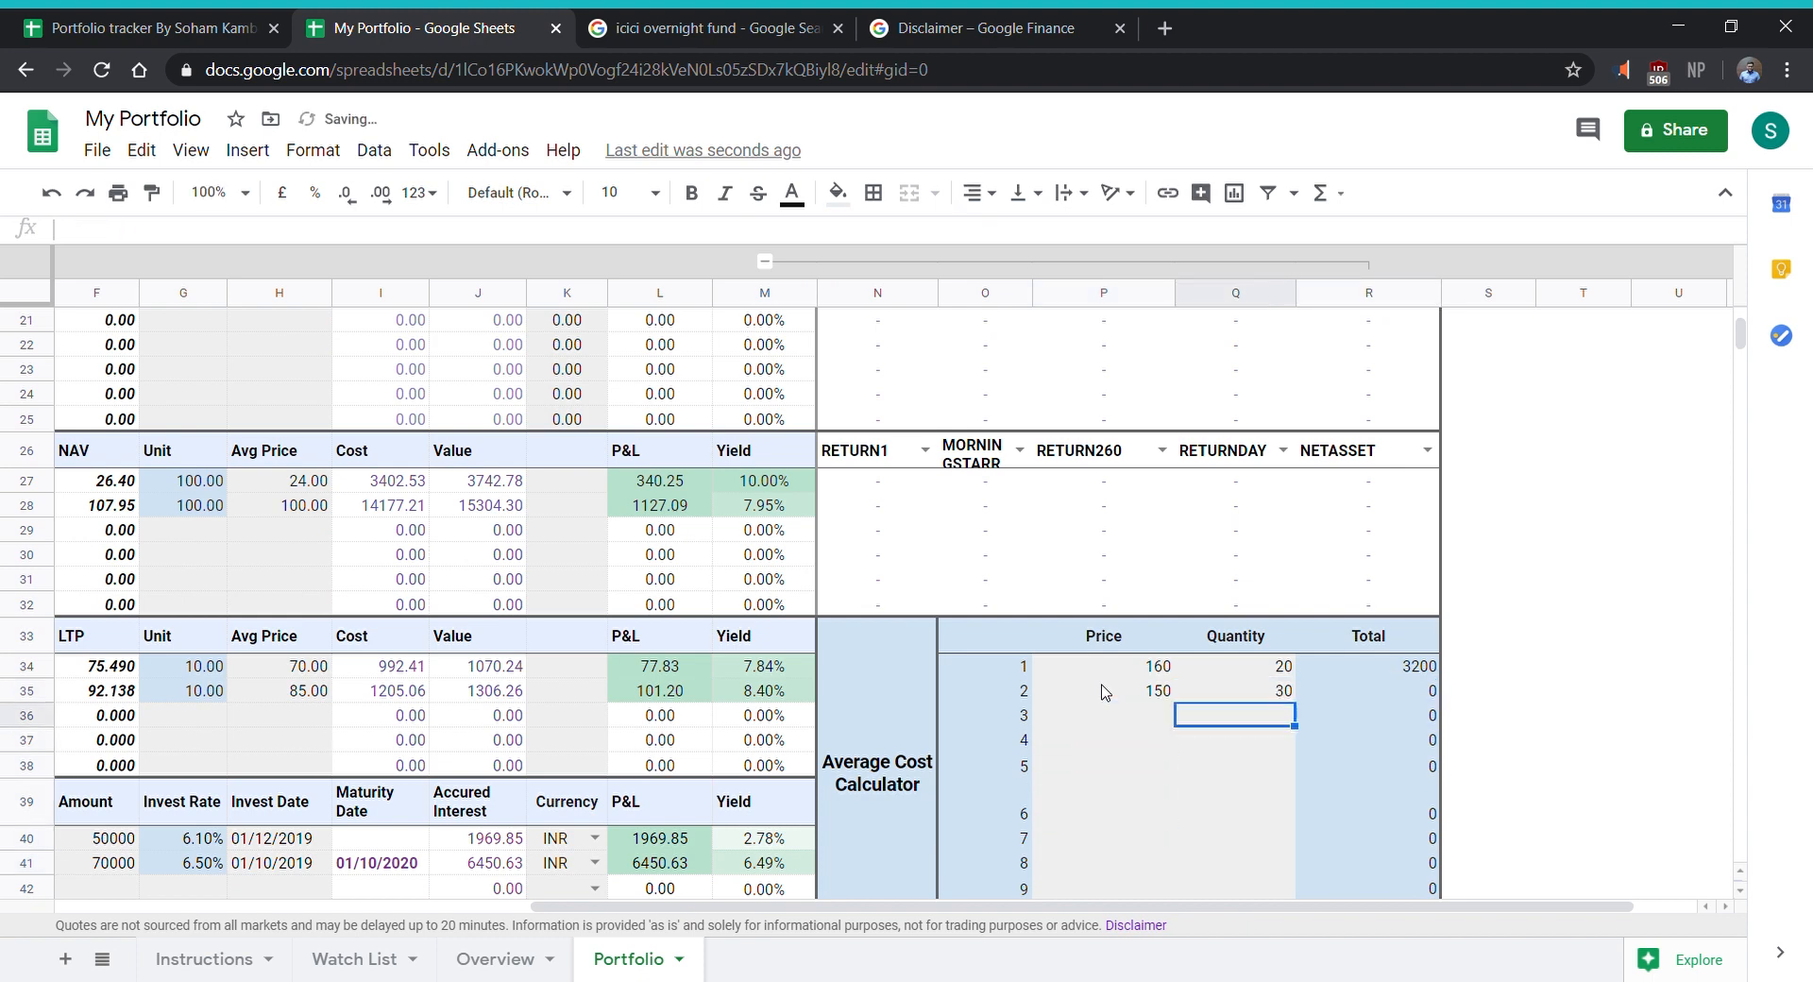
# - Examine the average price and its formula in the last row of the Average Cost Calculator
pyautogui.press('Down')
pyautogui.press('Down')
pyautogui.press('Down')
pyautogui.press('Down')
pyautogui.press('Down')
pyautogui.press('Down')
pyautogui.press('Down')
pyautogui.press('Down')
pyautogui.press('Down')
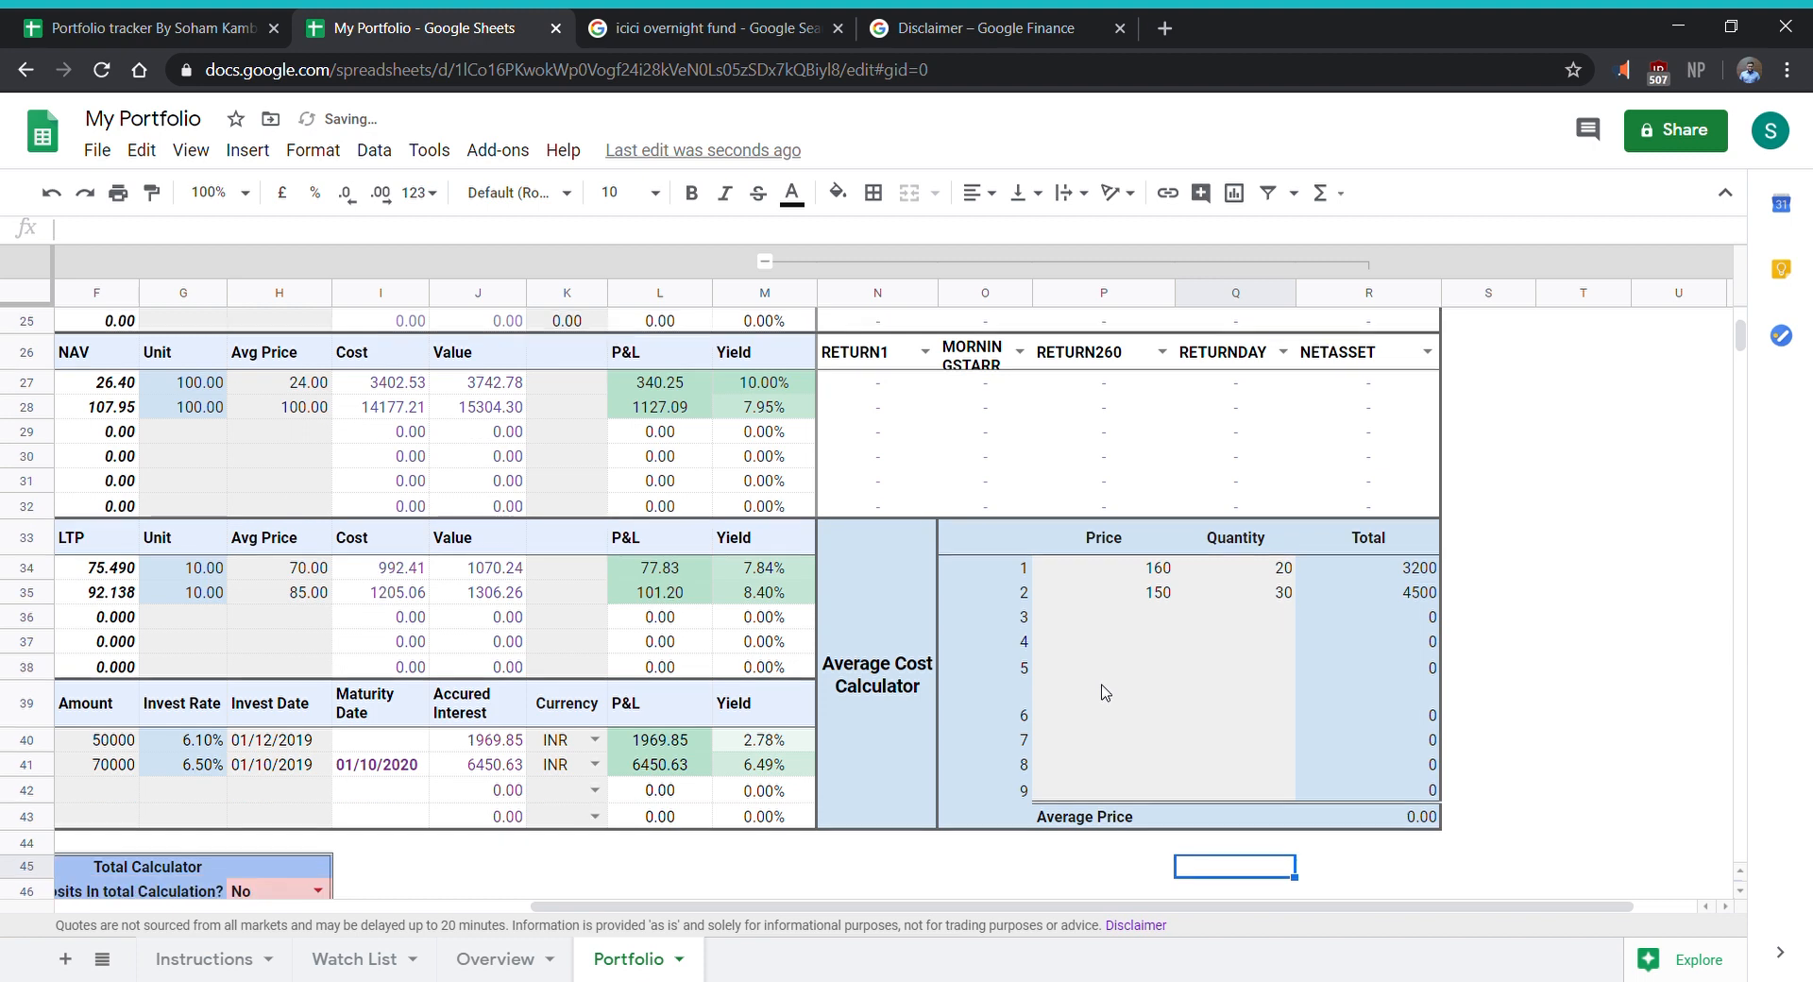
pyautogui.press('Down')
pyautogui.press('Up')
pyautogui.press('Up')
pyautogui.press('Up')
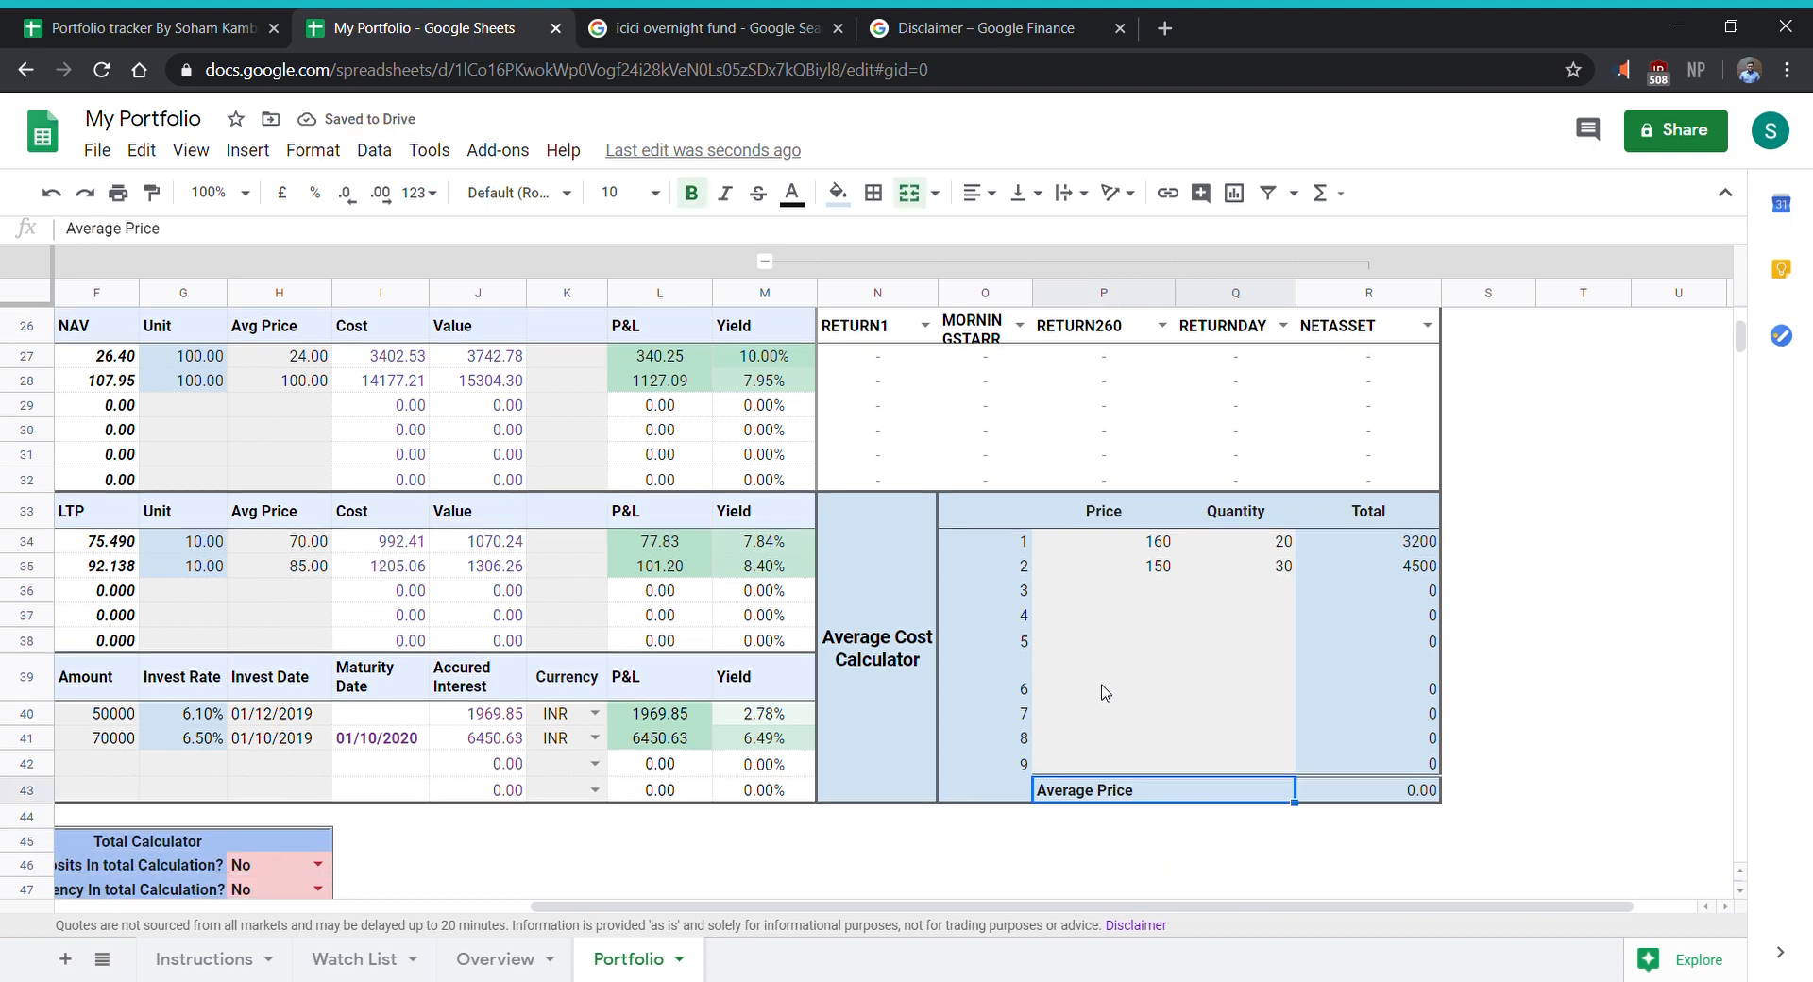
pyautogui.press('Right')
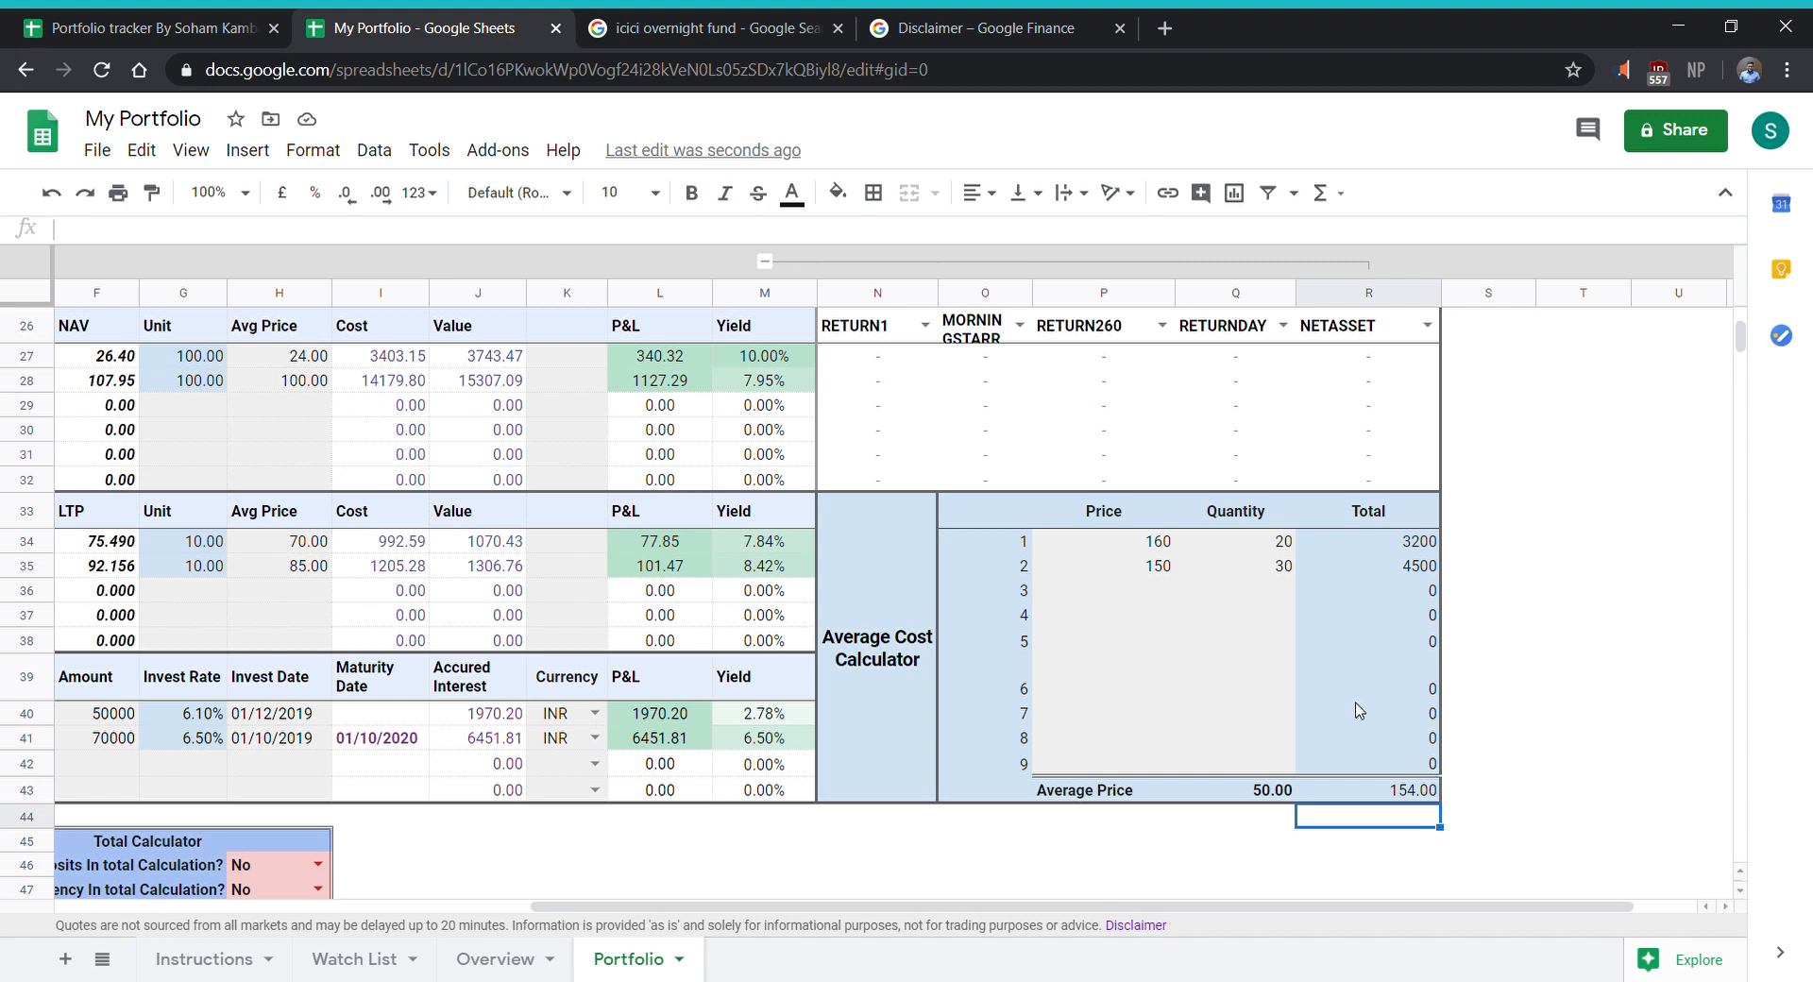
pyautogui.press('Up')
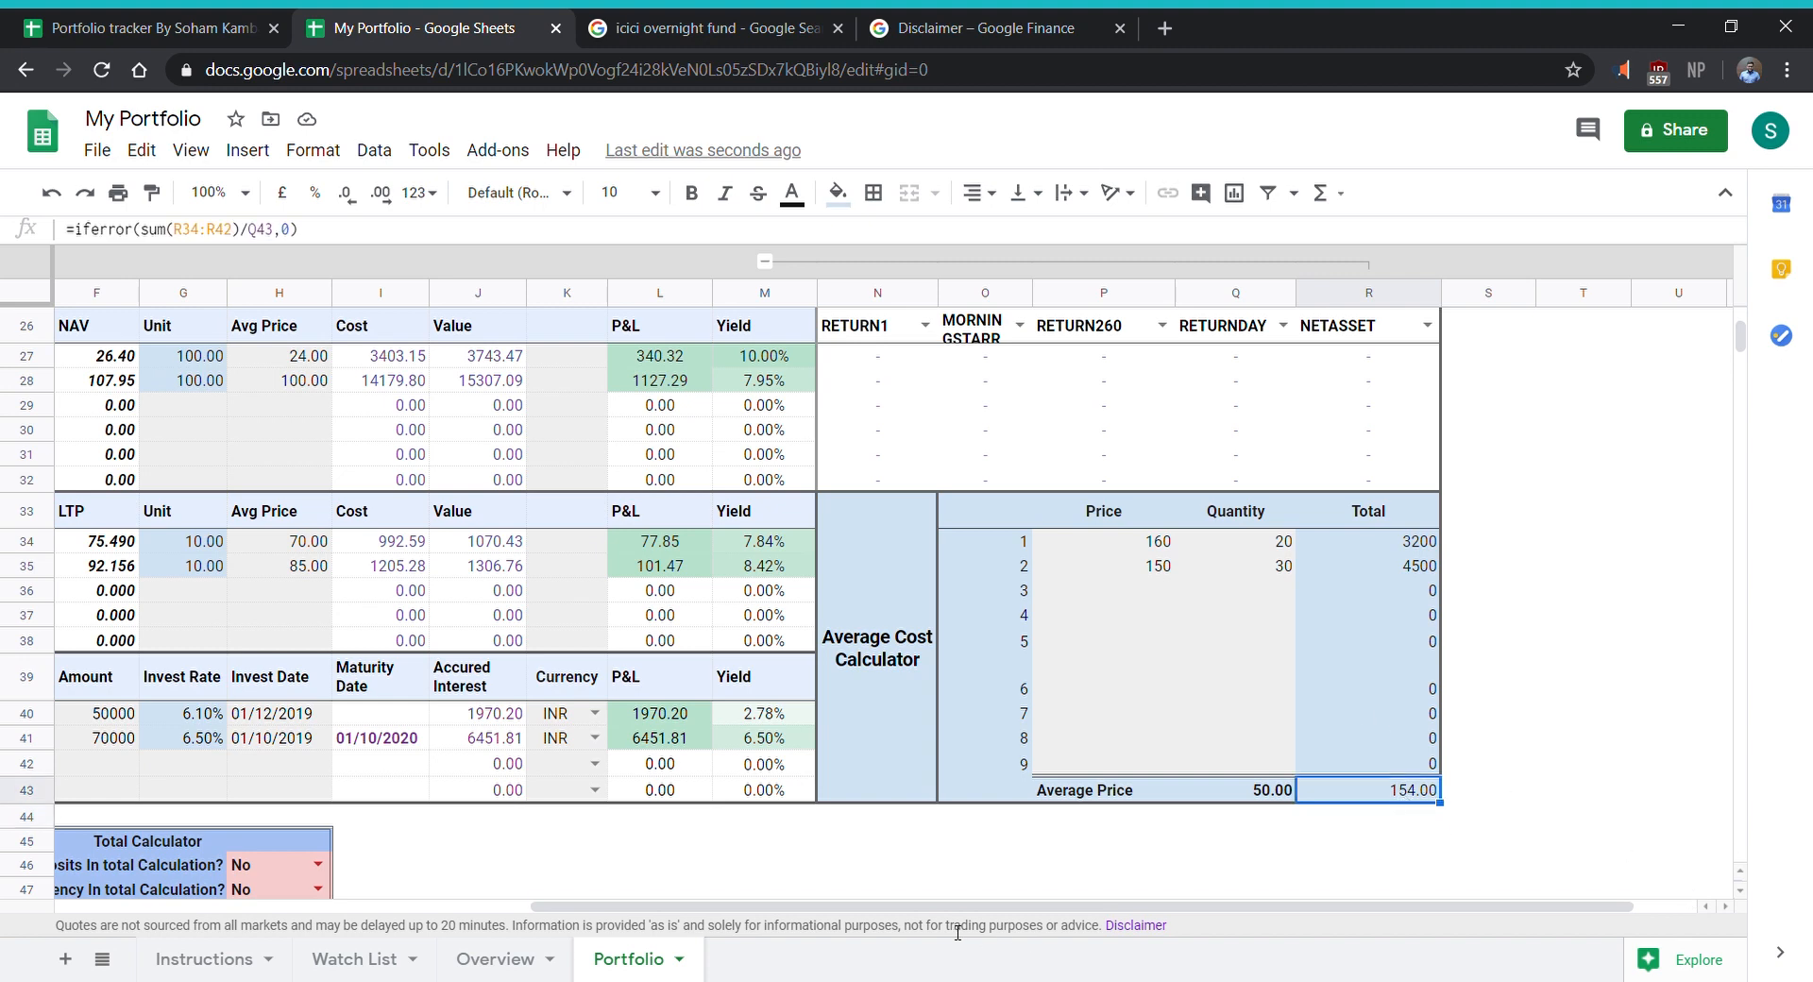
# - Set the second row's quantity in the Average Cost Calculator to 20 and check the resulting average price
pyautogui.moveTo(974, 908); pyautogui.dragTo(969, 906)
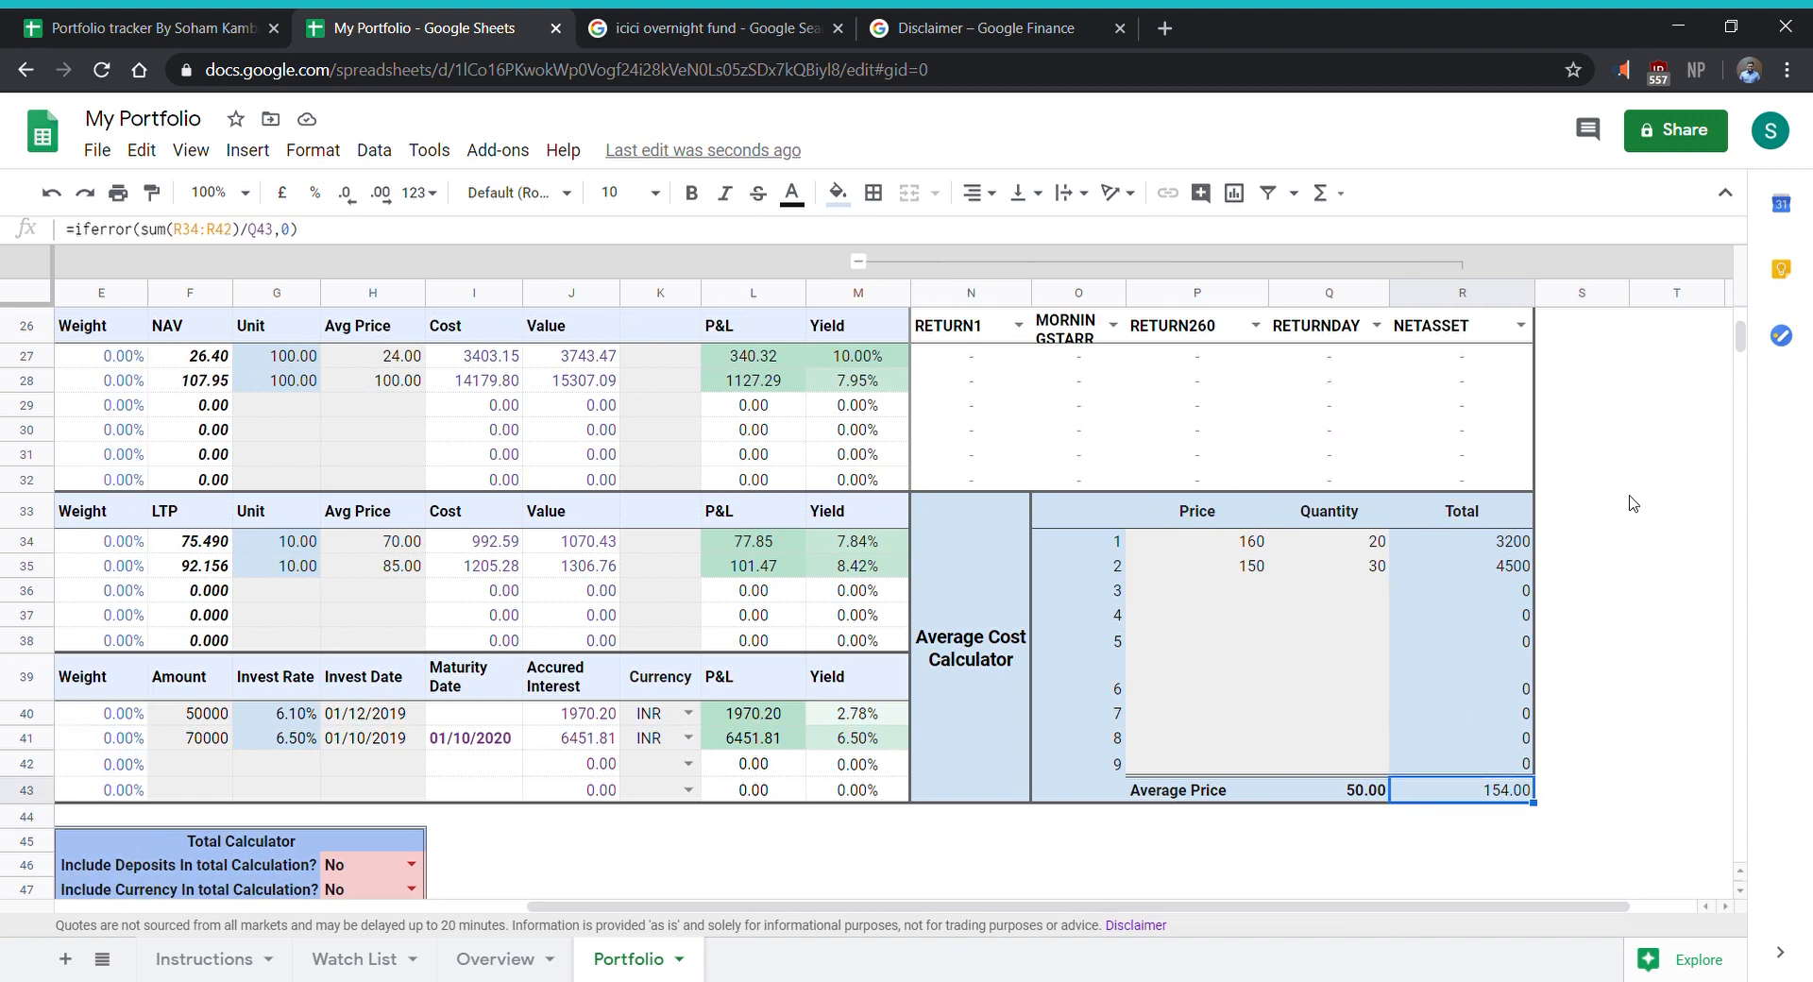
pyautogui.click(1379, 566)
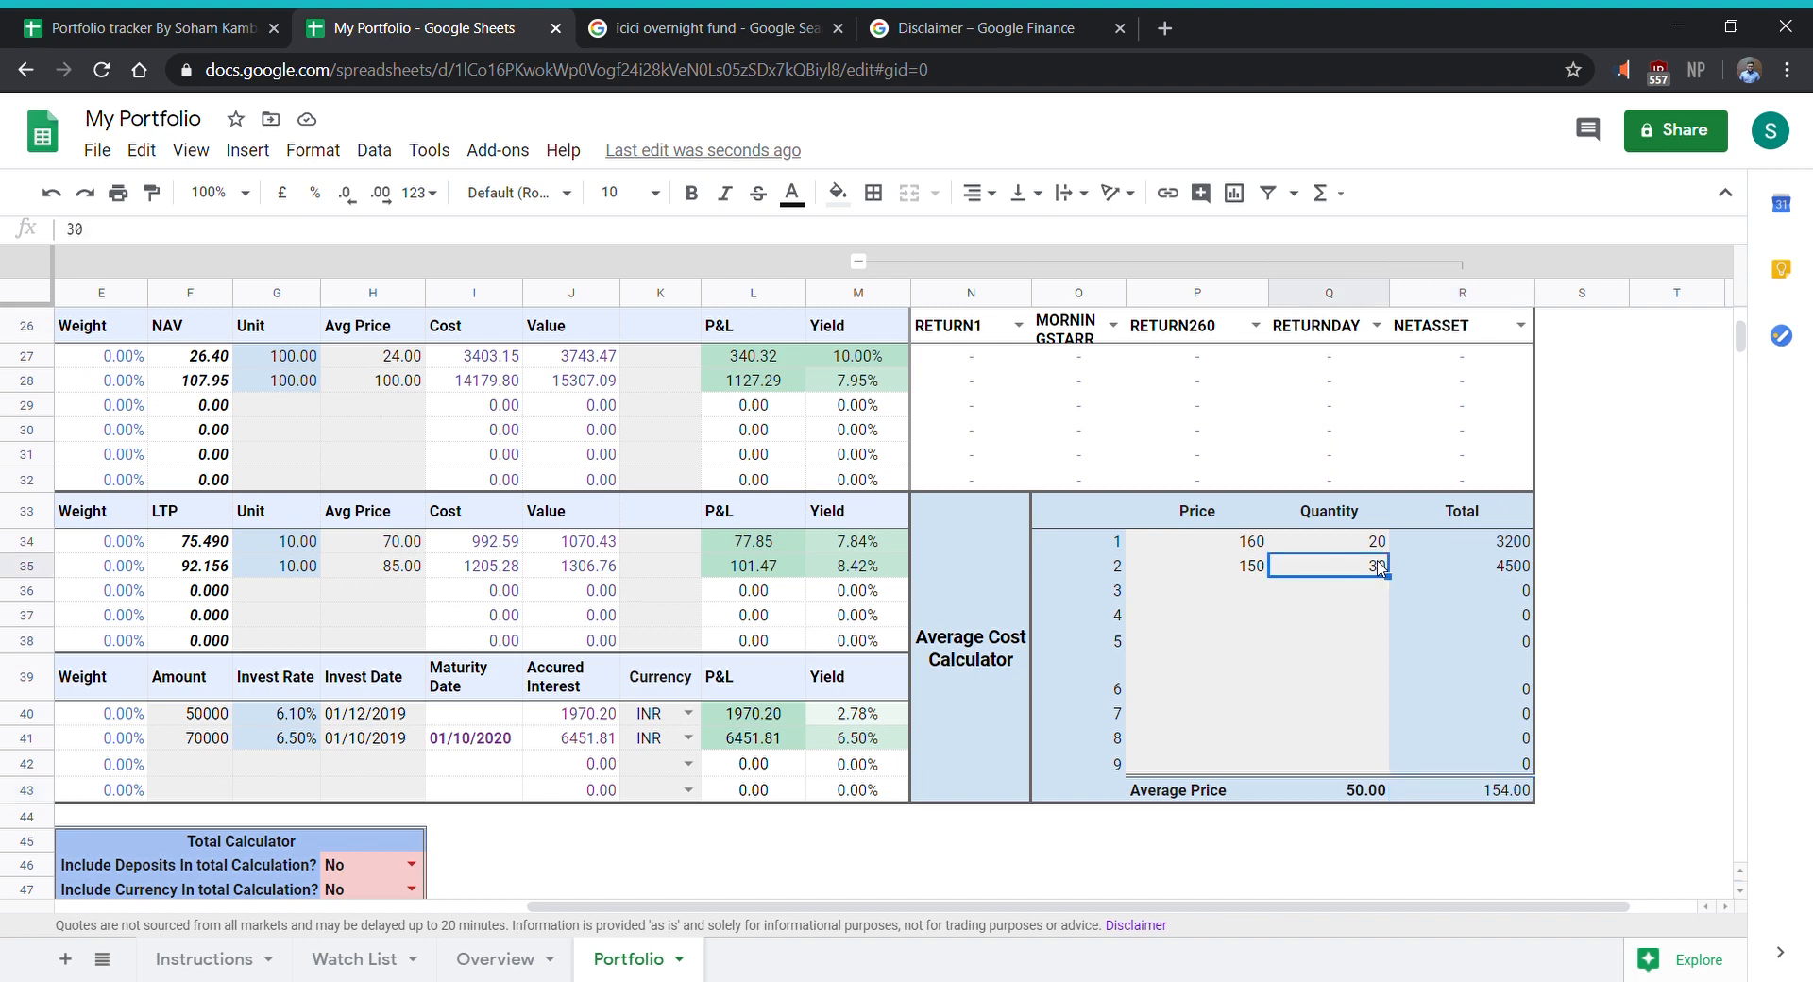
pyautogui.write('20')
pyautogui.press('Tab')
pyautogui.press('Down')
pyautogui.press('Down')
pyautogui.press('Down')
pyautogui.press('Down')
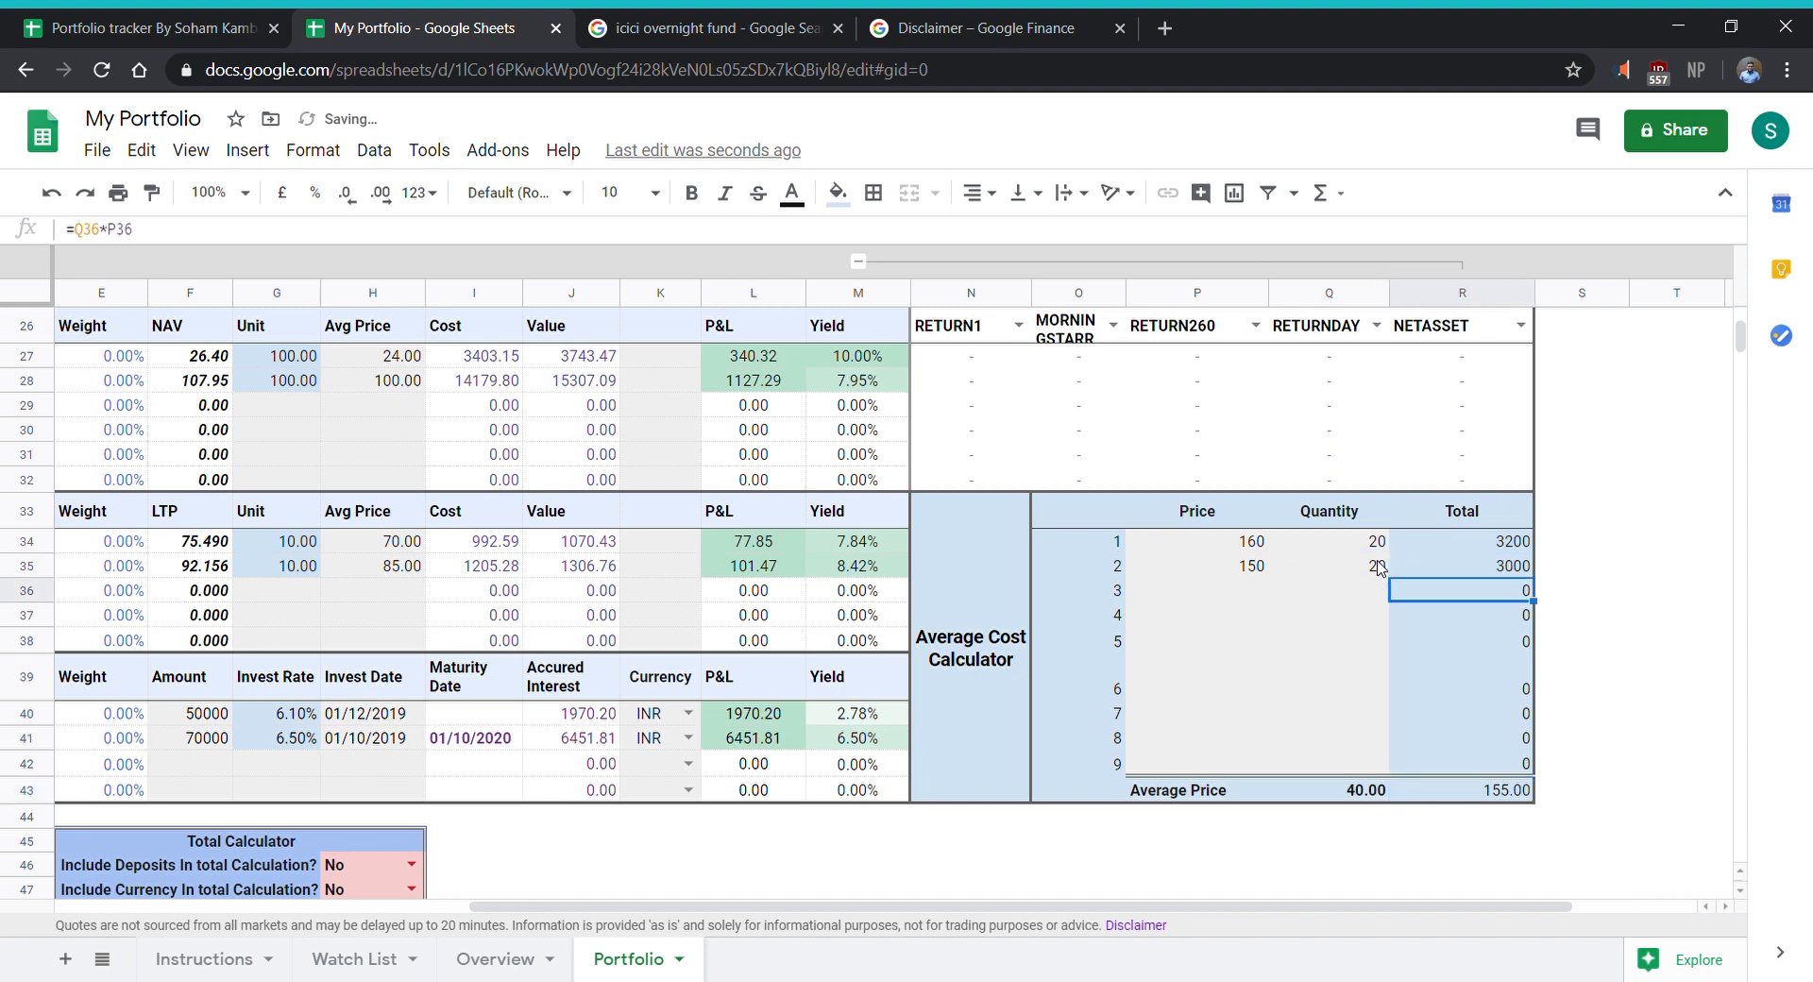
pyautogui.press('Down')
pyautogui.press('Down')
pyautogui.press('Down')
pyautogui.press('Down')
pyautogui.press('Left')
pyautogui.press('Left')
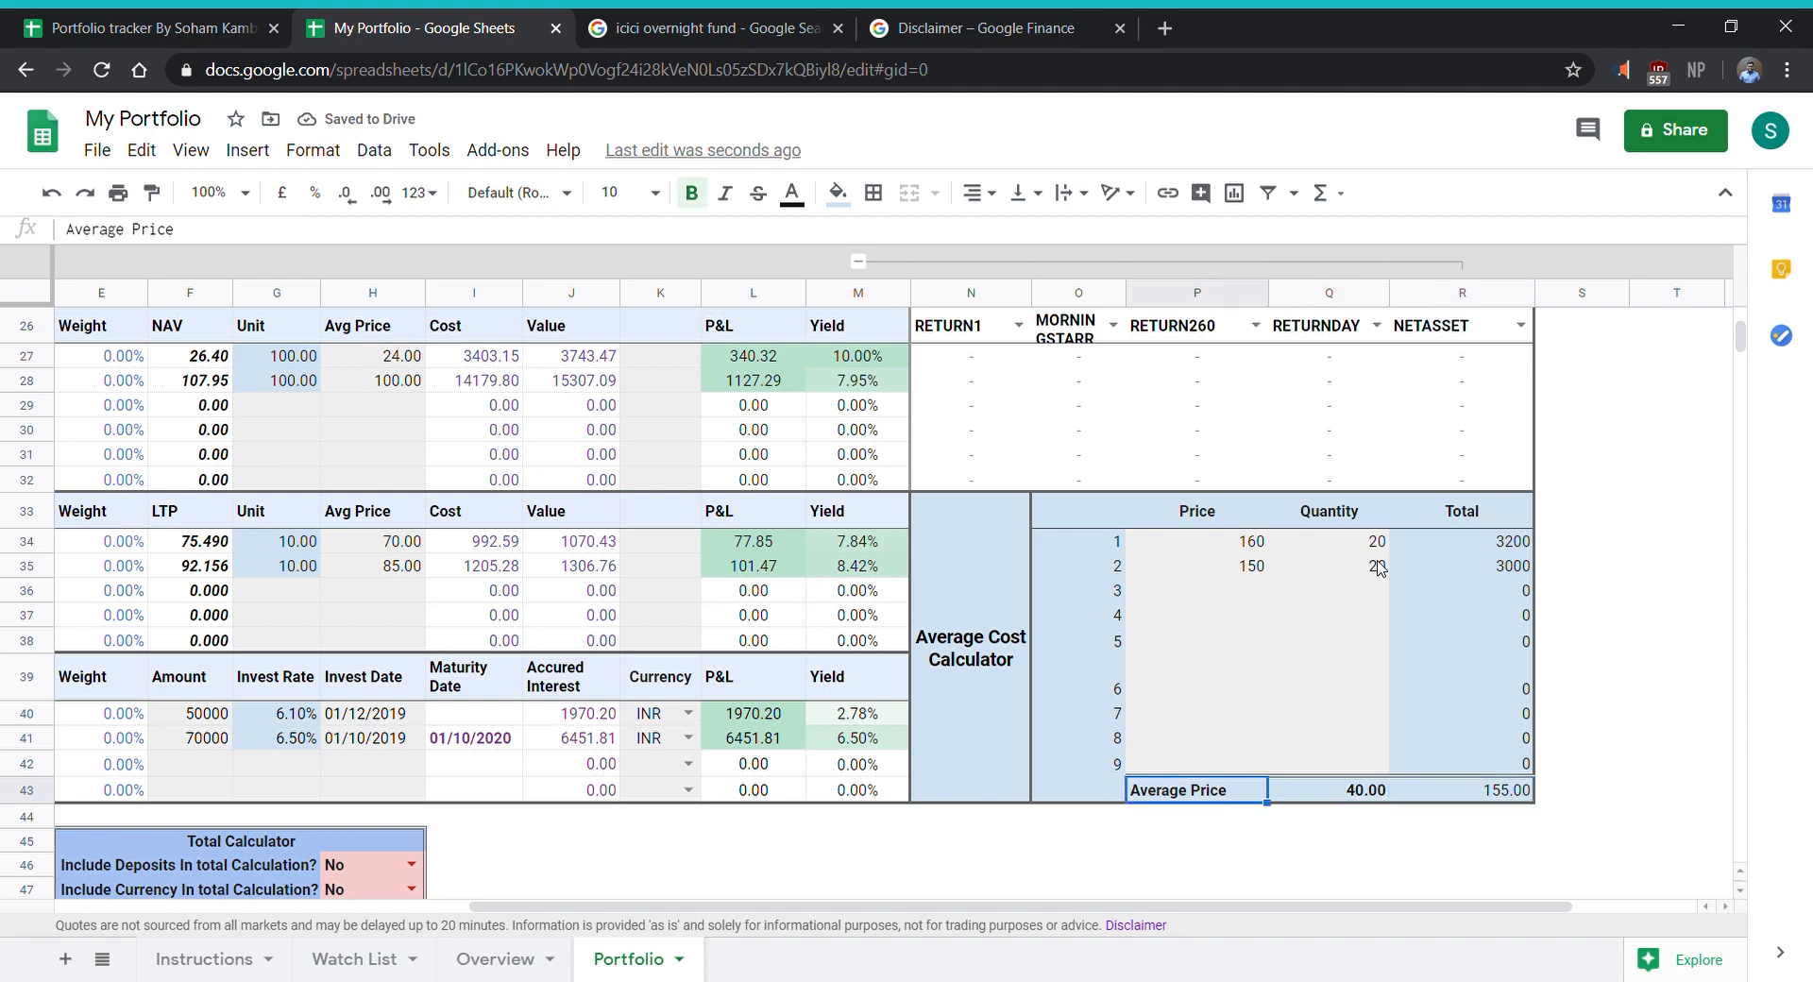
# - Set the cost per share of State bank Of india in the equities section to 155
pyautogui.scroll(8, 359, 595)
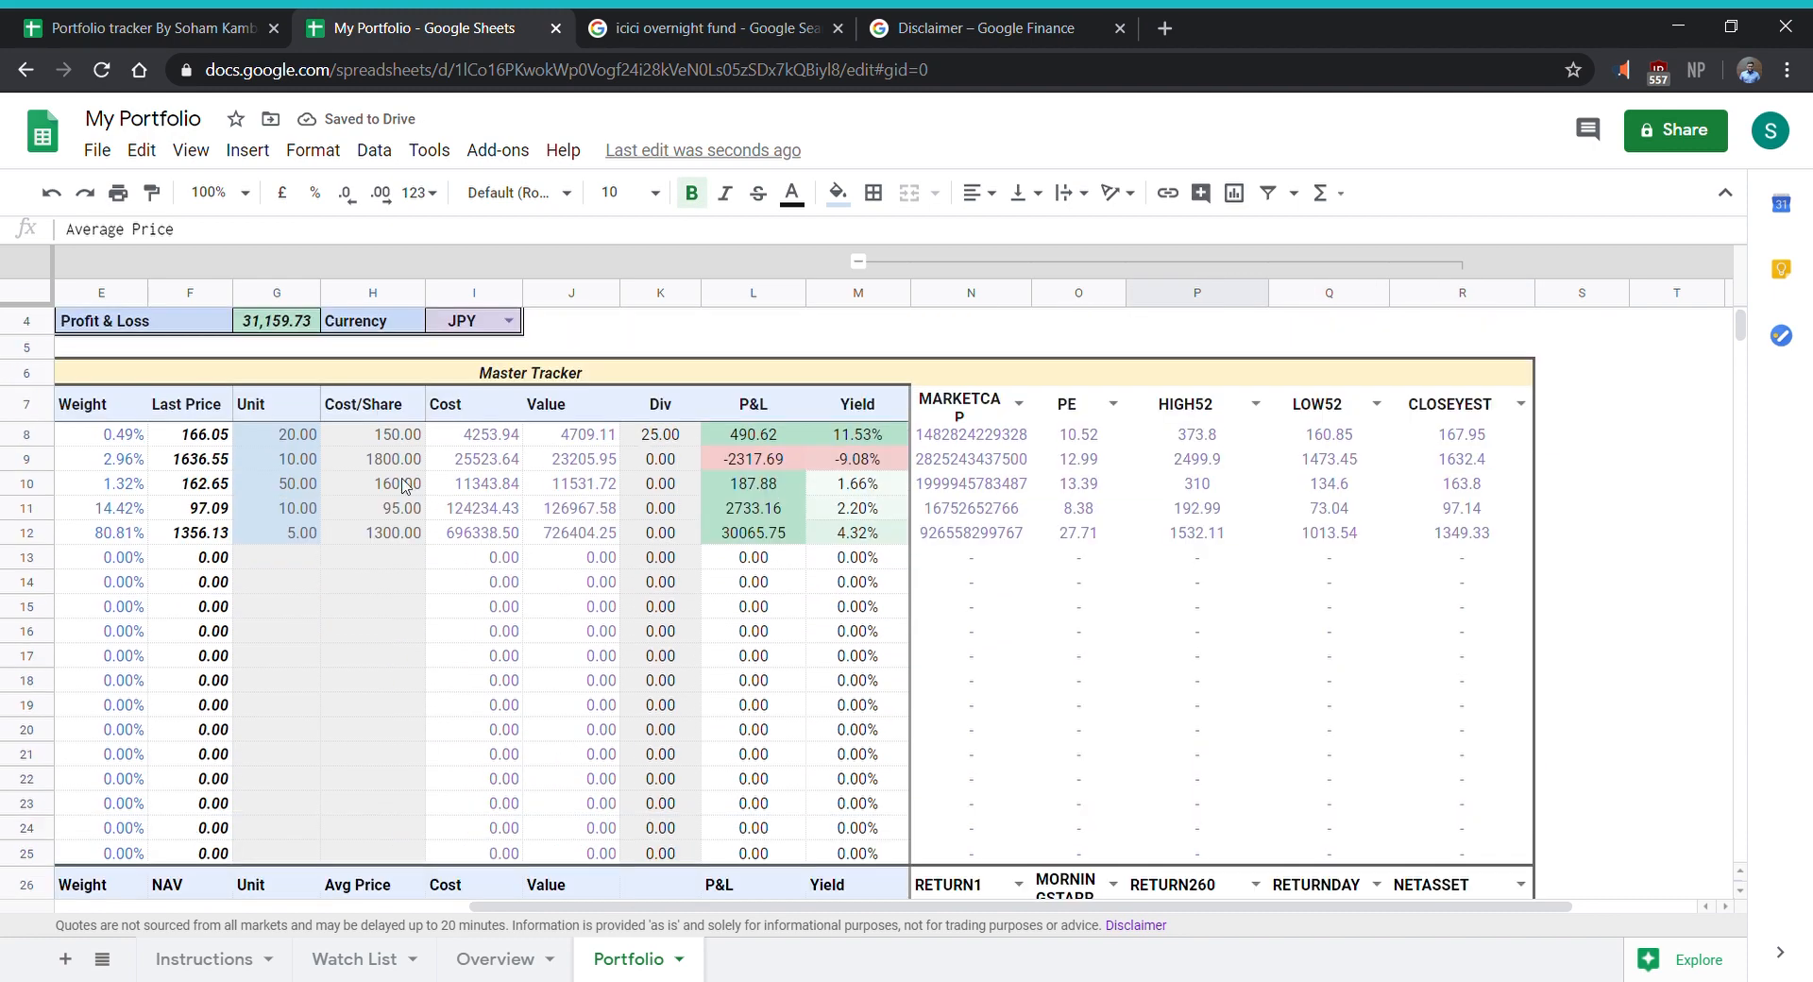
pyautogui.click(391, 436)
pyautogui.moveTo(1034, 907); pyautogui.dragTo(902, 898)
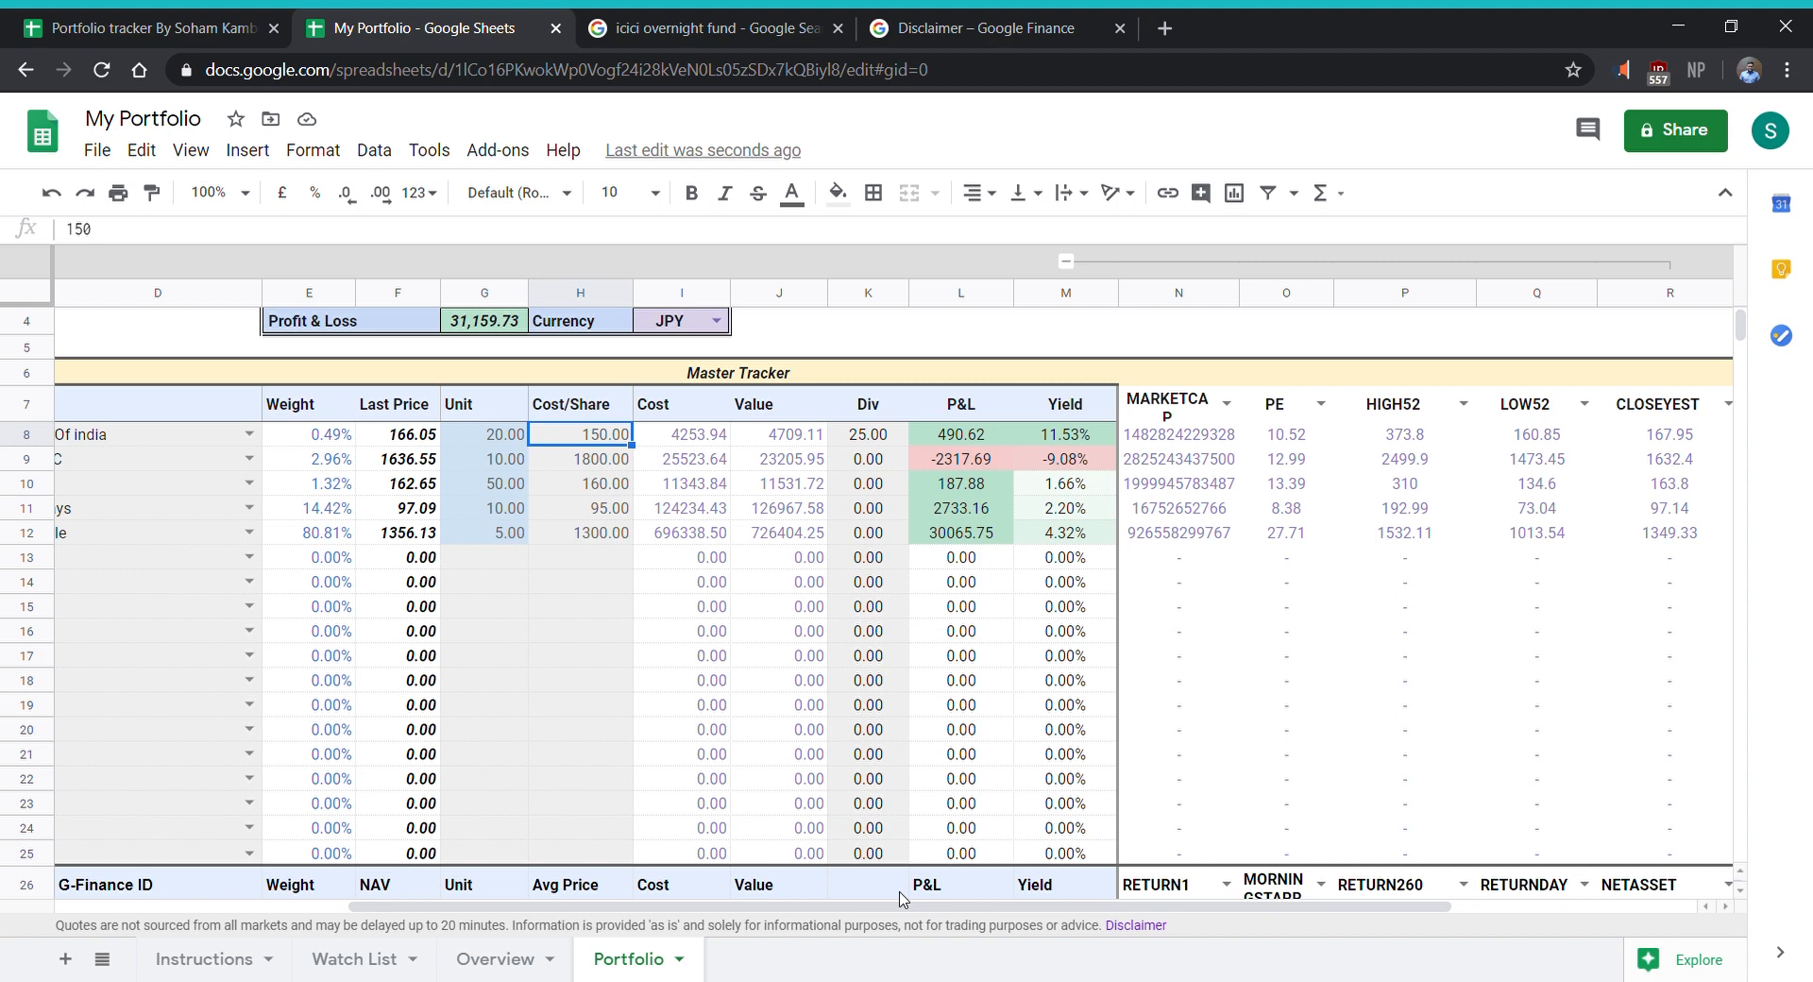
pyautogui.write('155')
pyautogui.press('Left')
pyautogui.press('Left')
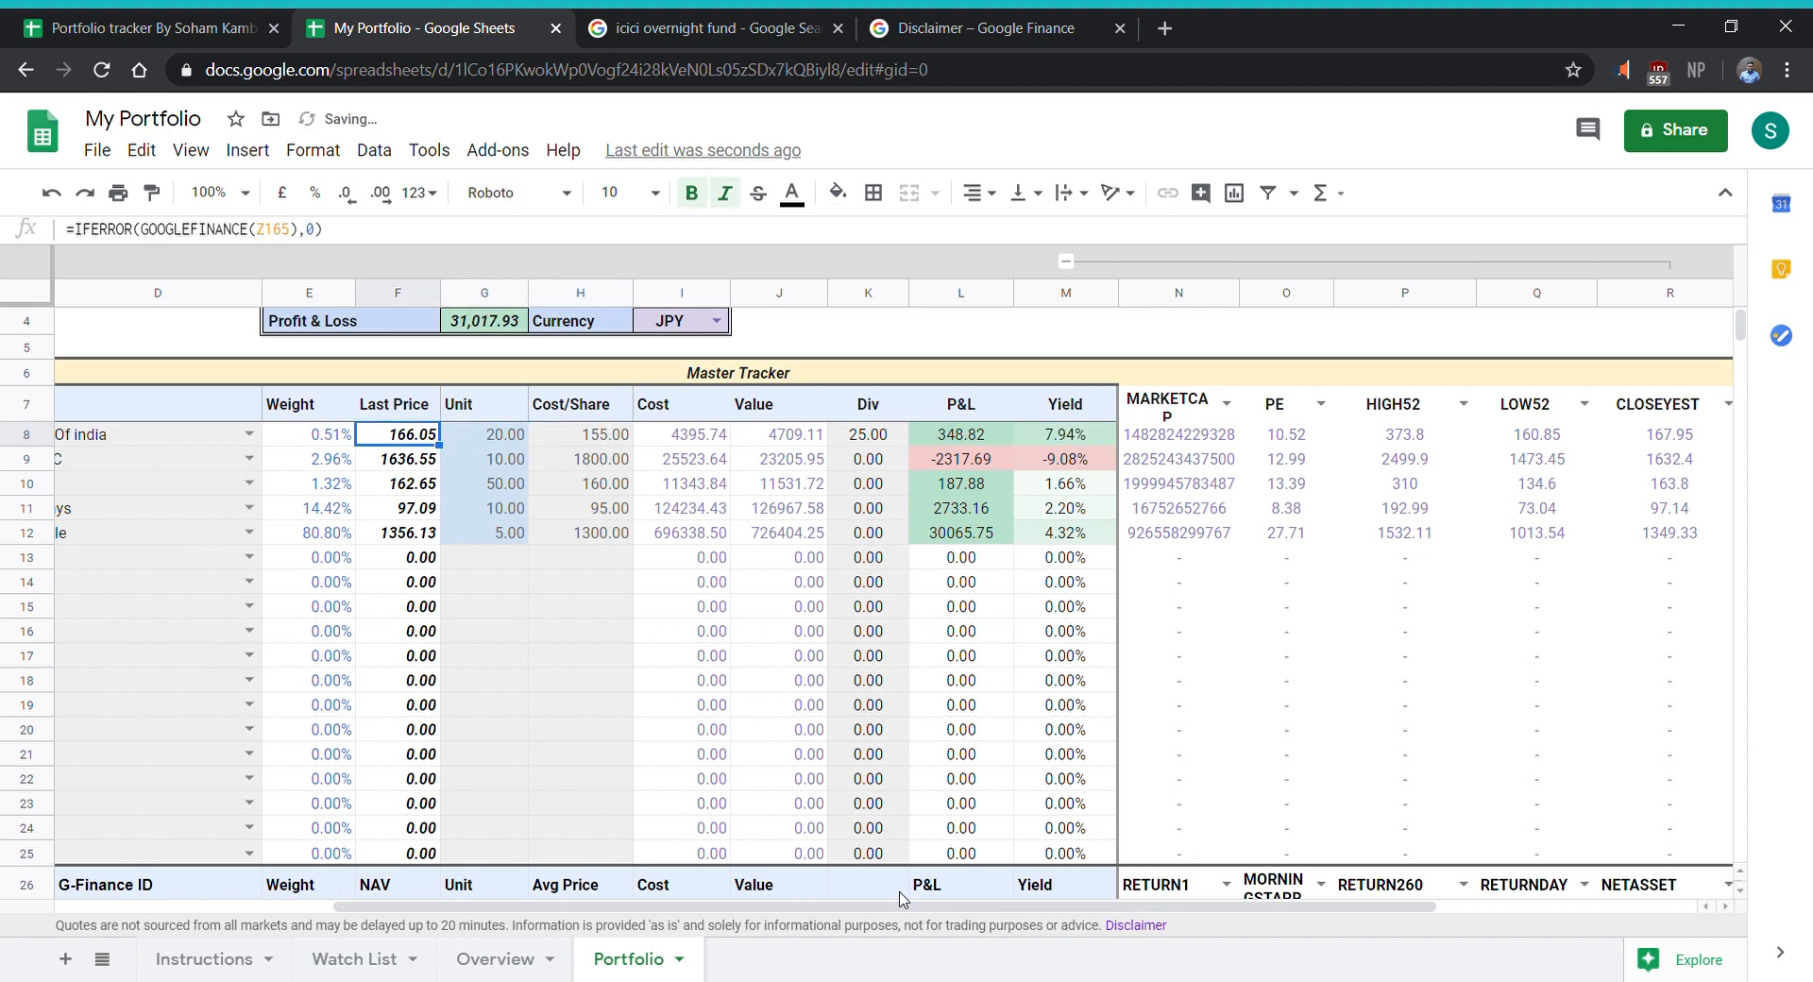
# - Set the number of units of State bank Of india to 40
pyautogui.press('Right')
pyautogui.write('4')
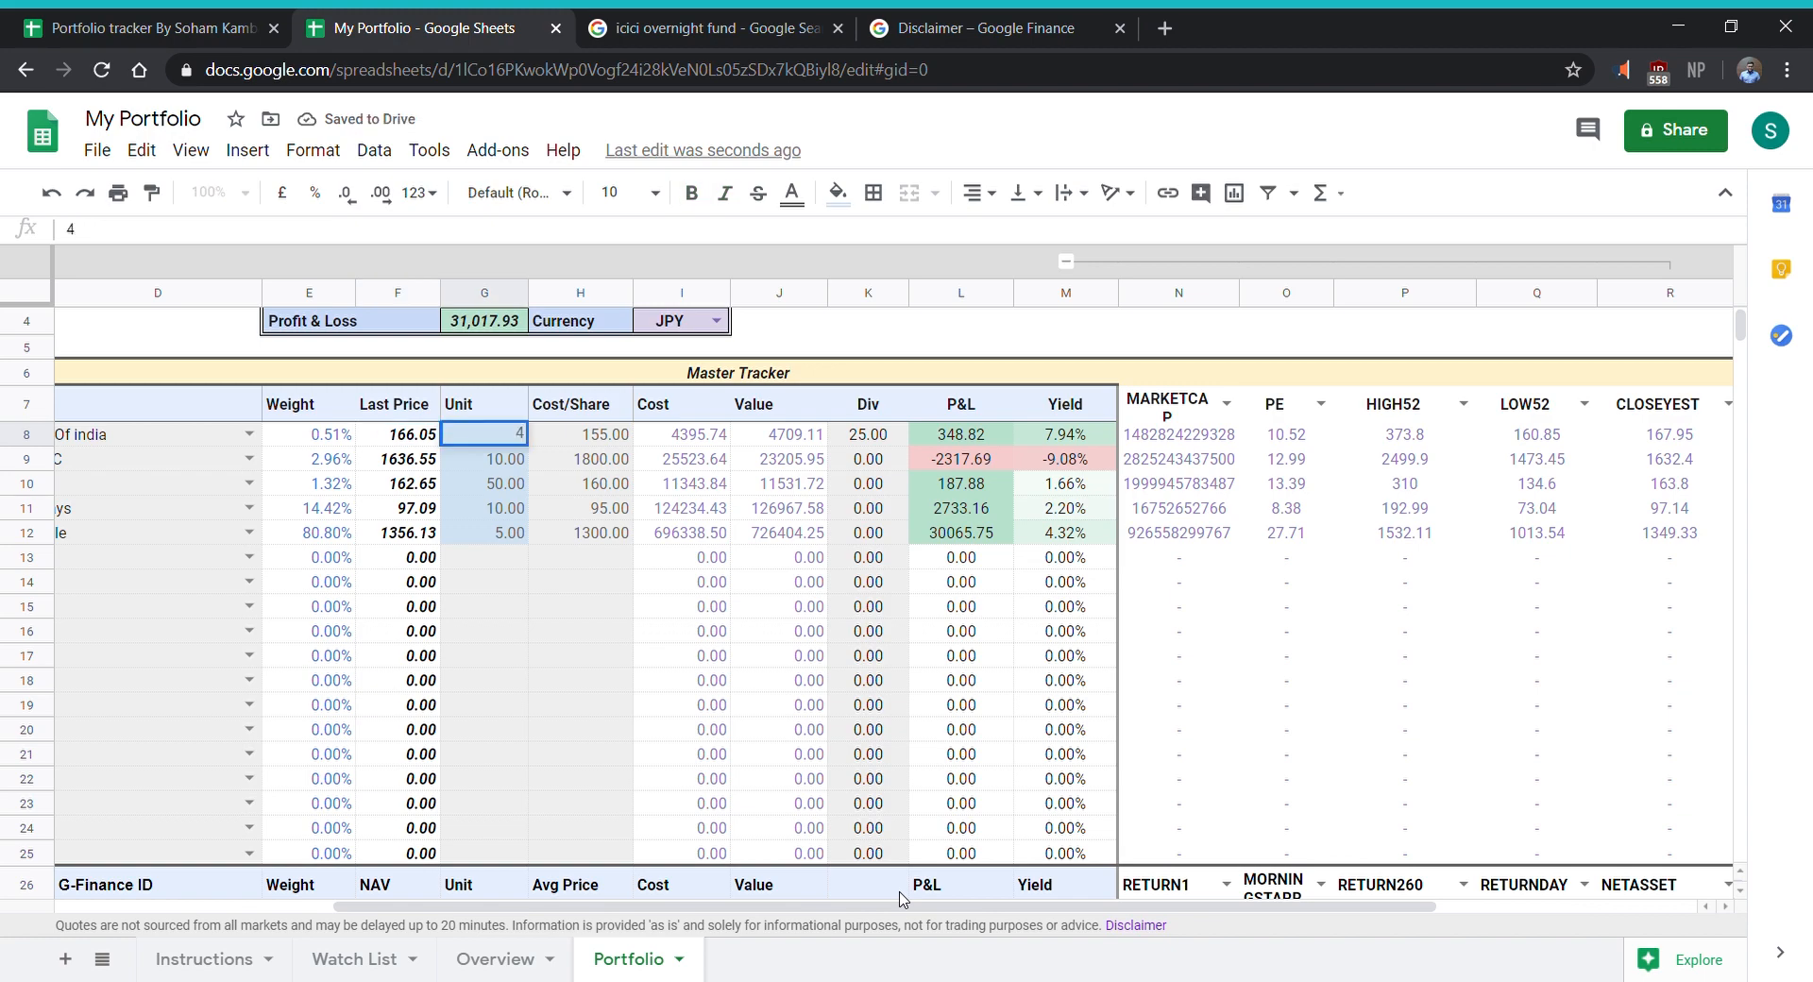
pyautogui.write('0')
pyautogui.press('Return')
# - Switch the portfolio currency in the summary box above the Master Tracker to INR
pyautogui.press('Right')
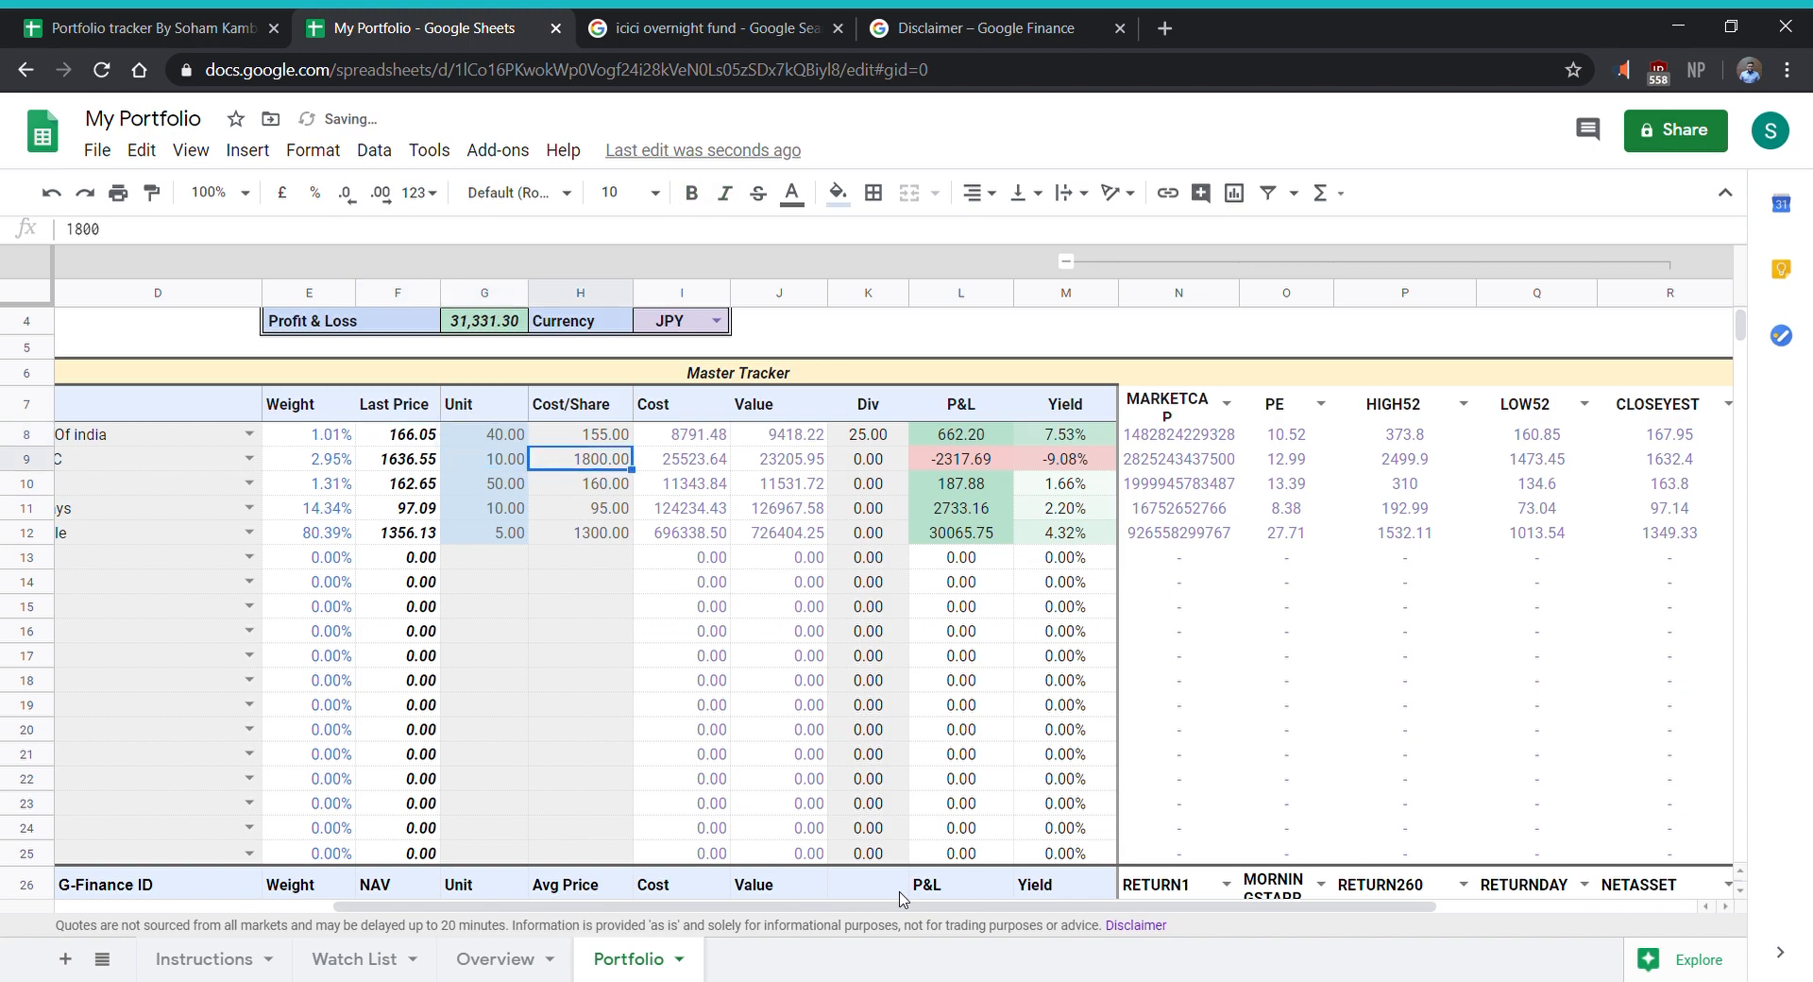
pyautogui.press('Left')
pyautogui.press('Left')
pyautogui.press('Left')
pyautogui.press('Left')
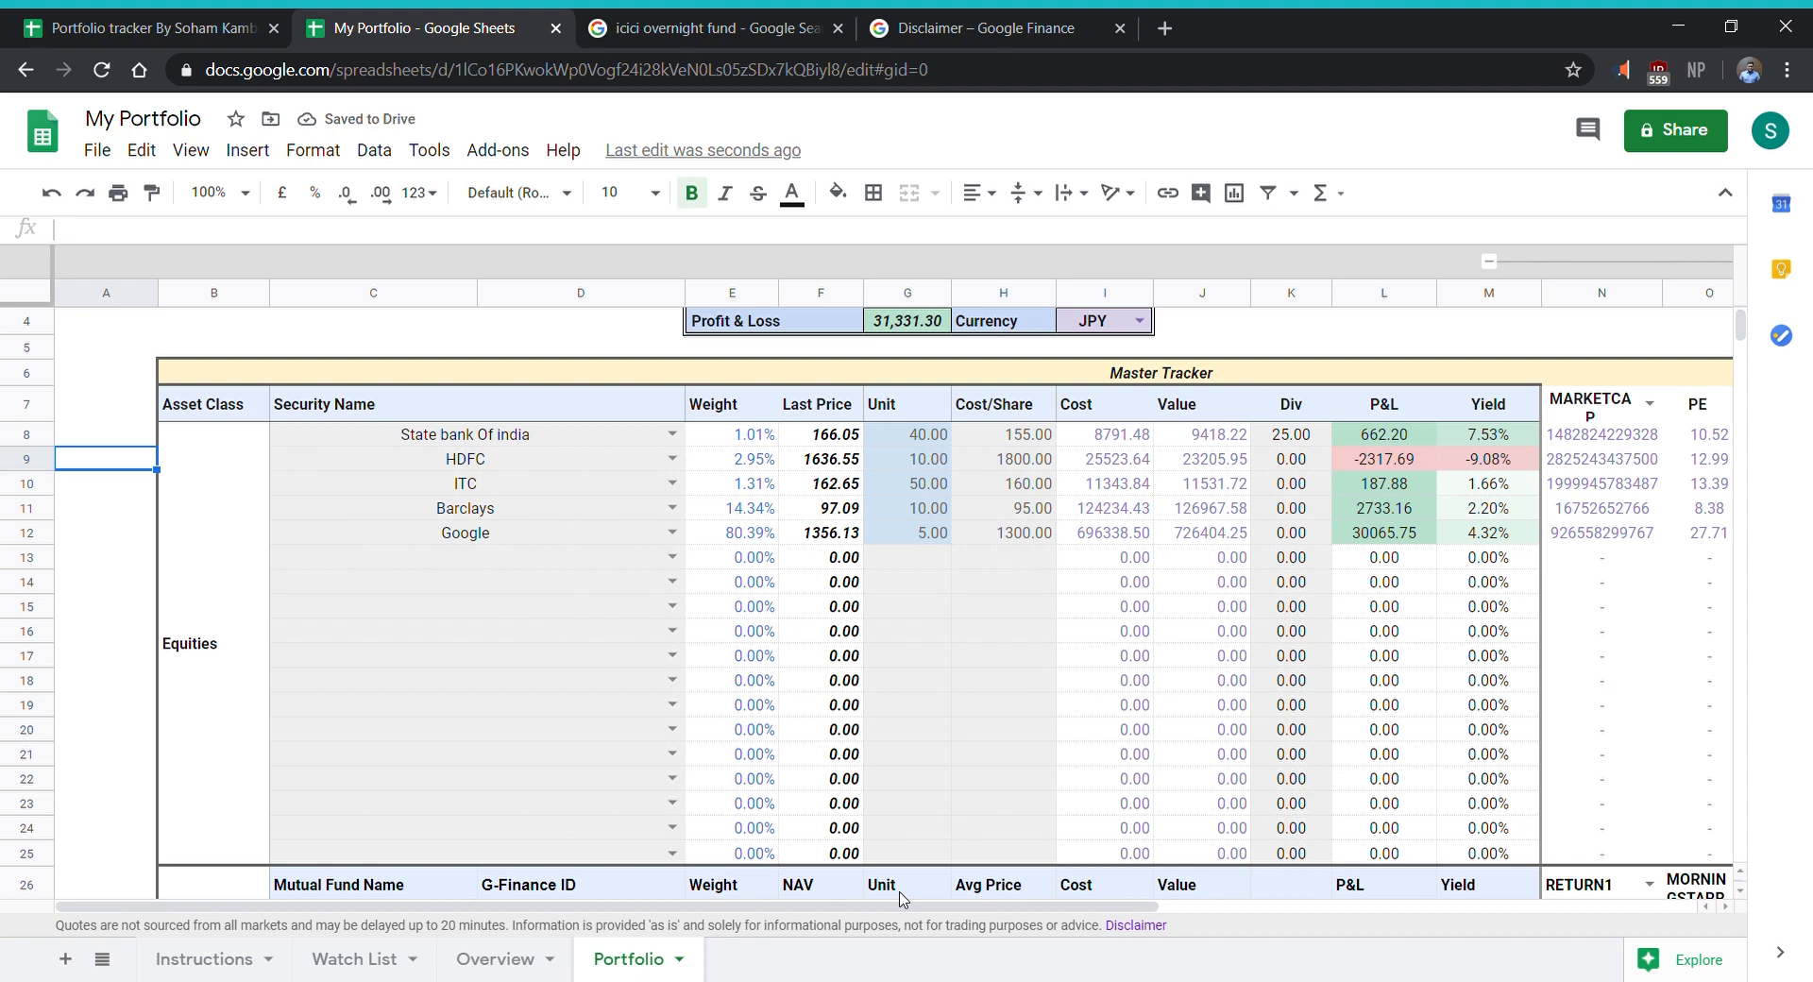
pyautogui.press('Right')
pyautogui.press('Right')
pyautogui.press('Right')
pyautogui.press('Right')
pyautogui.press('Right')
pyautogui.press('Up')
pyautogui.press('Up')
pyautogui.press('Up')
pyautogui.press('Up')
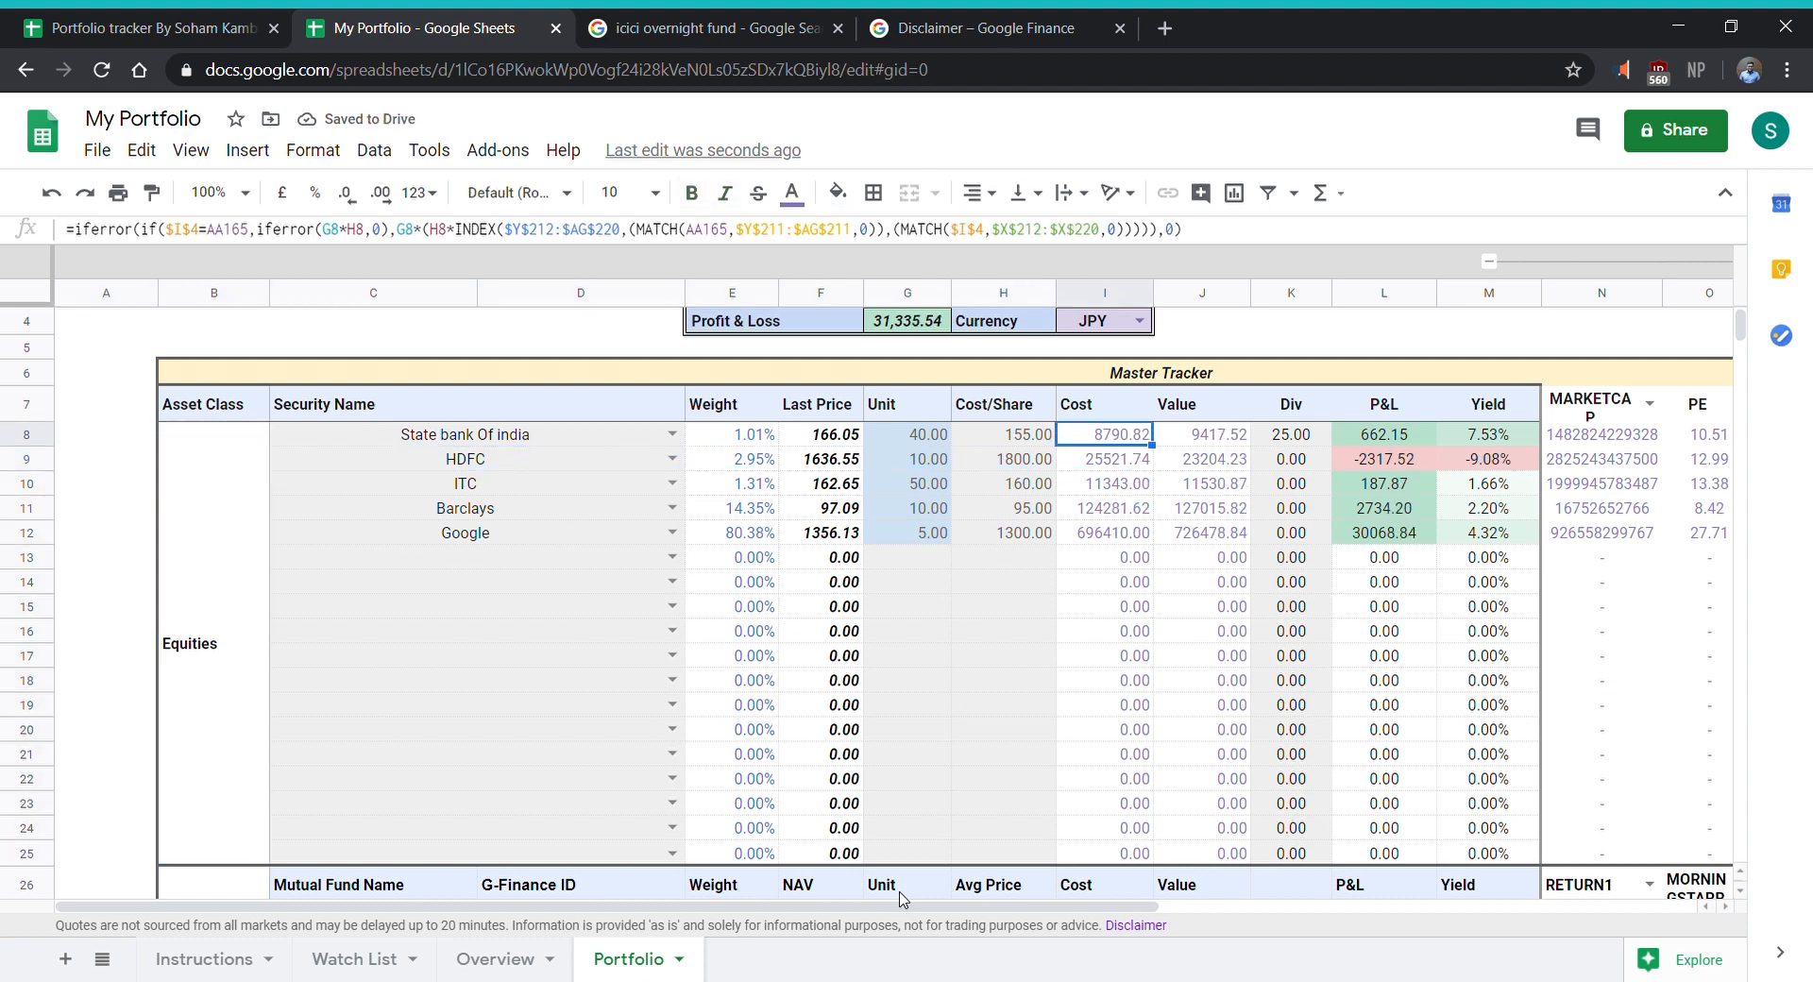
pyautogui.press('Up')
pyautogui.press('Return')
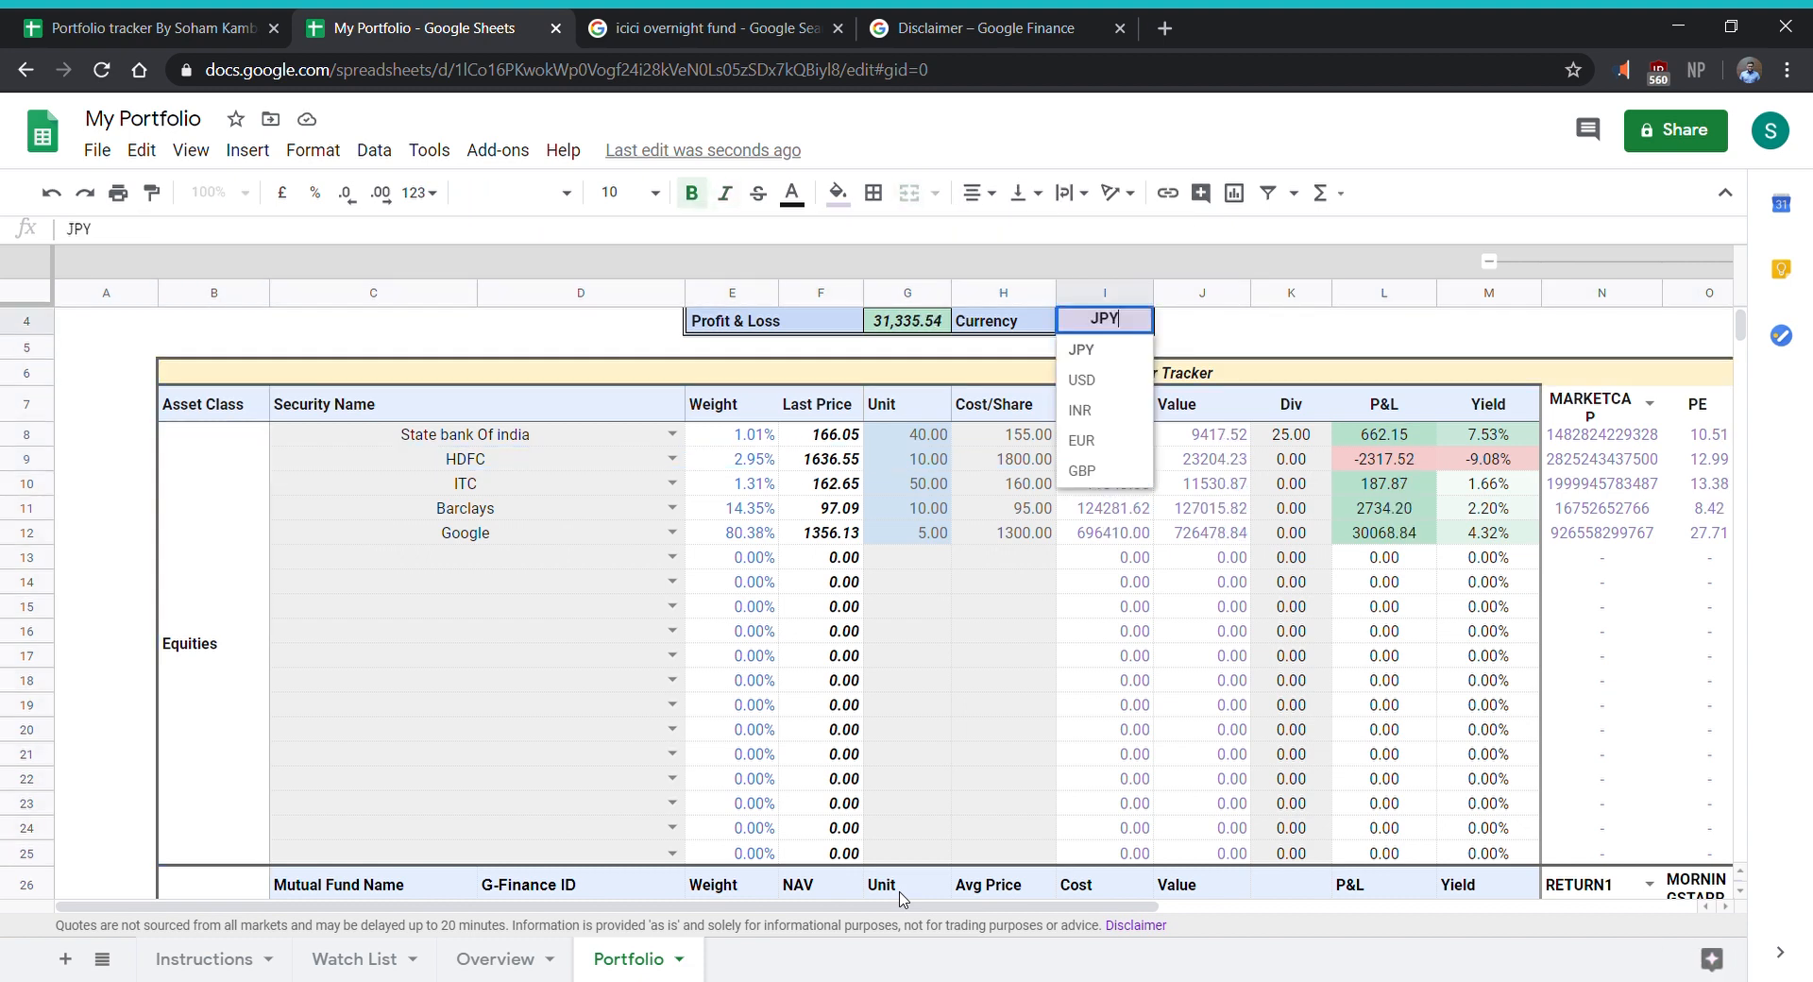
pyautogui.press('Down')
pyautogui.press('Down')
pyautogui.press('Return')
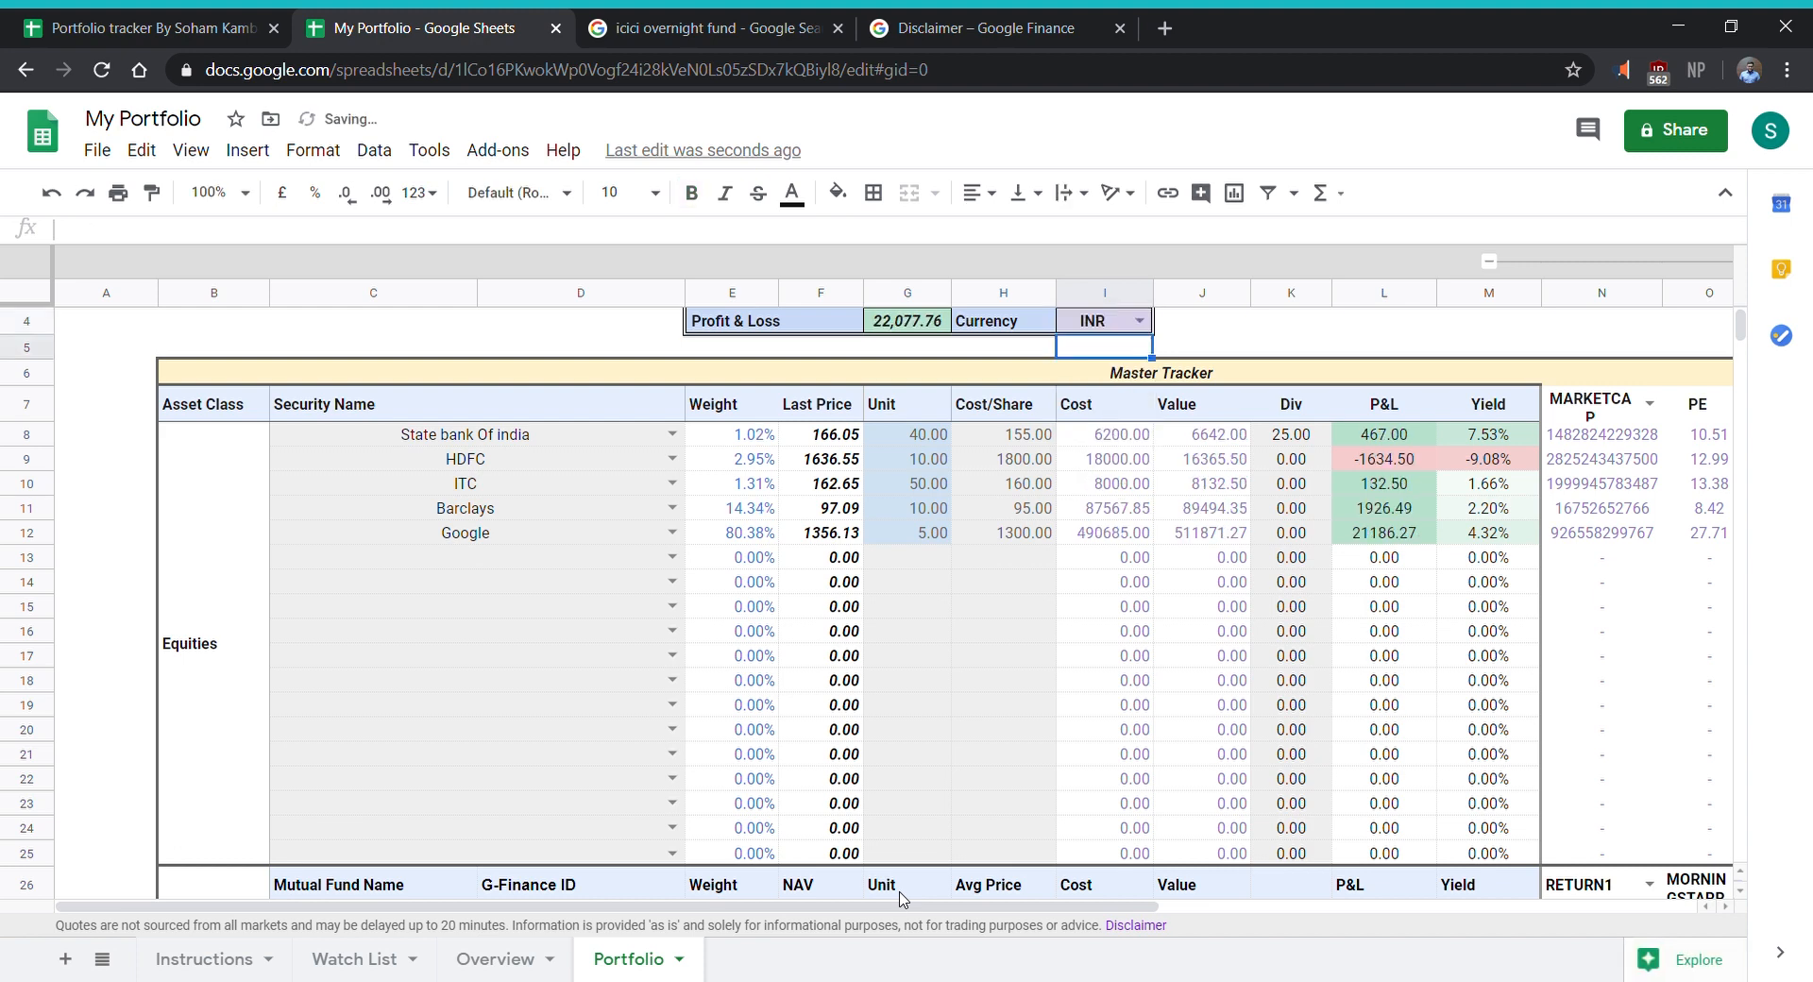
# - Set the Total Calculator to include deposits in the total calculation
pyautogui.scroll(2, 949, 700)
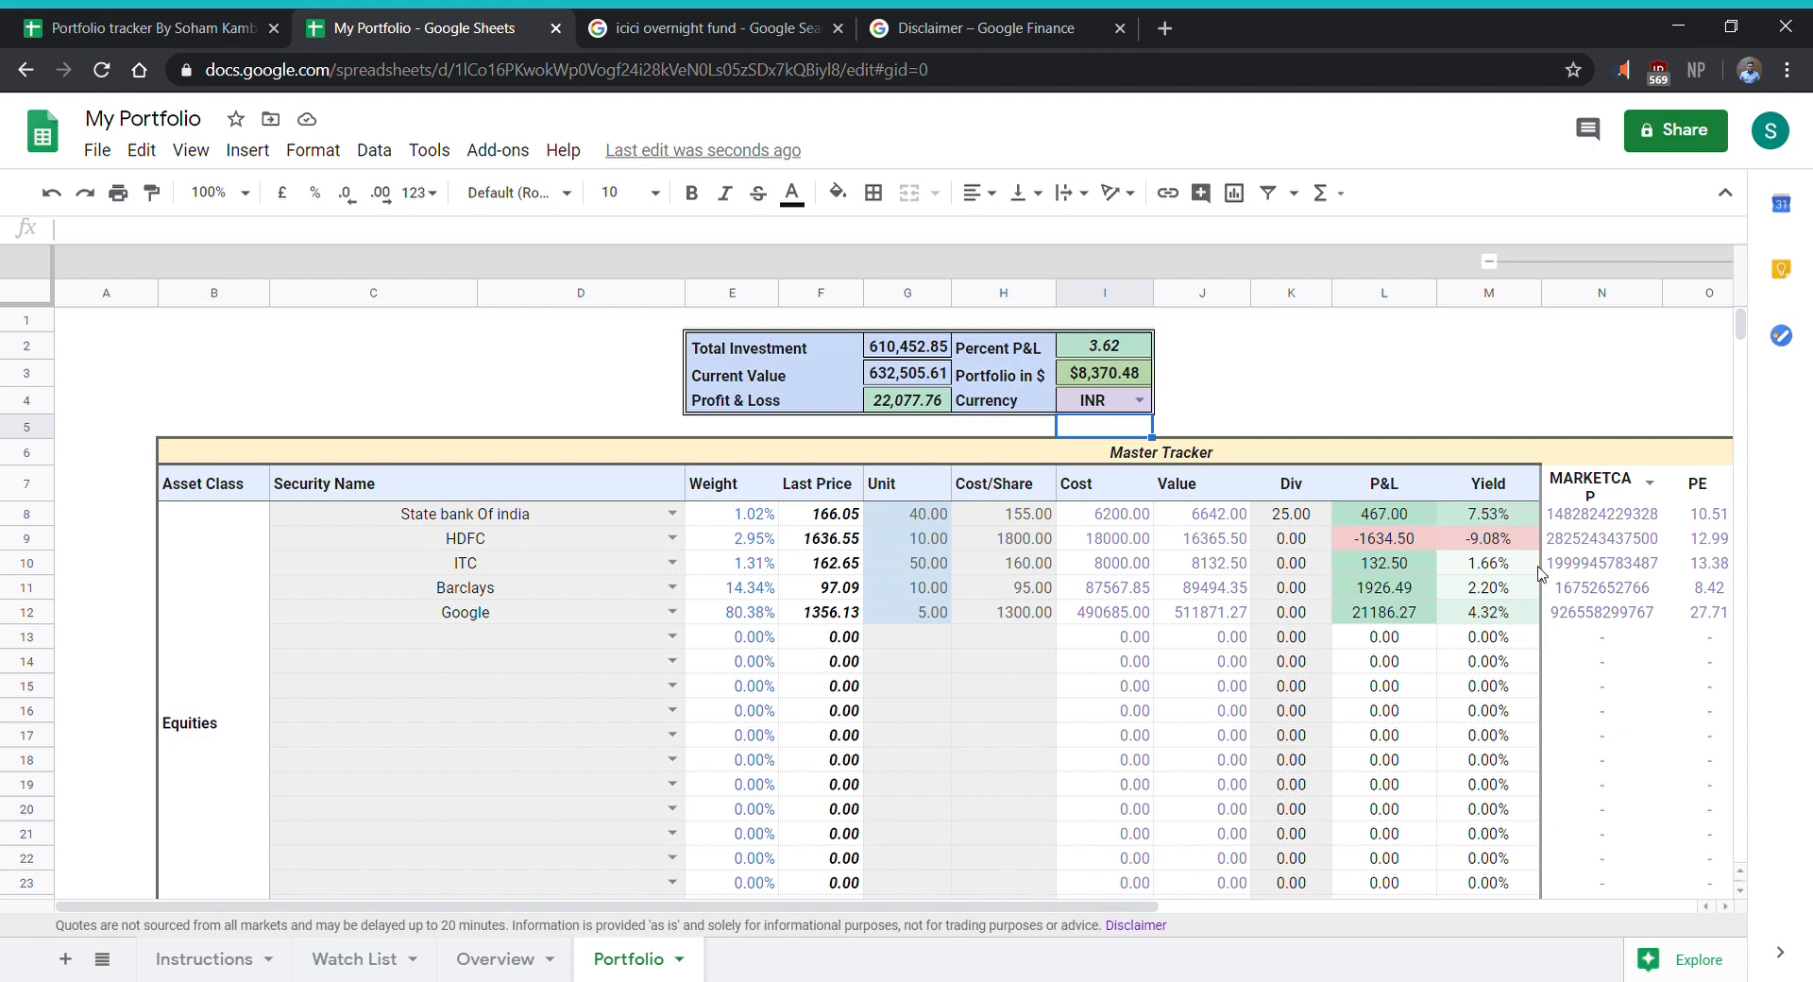
pyautogui.scroll(-9, 1542, 573)
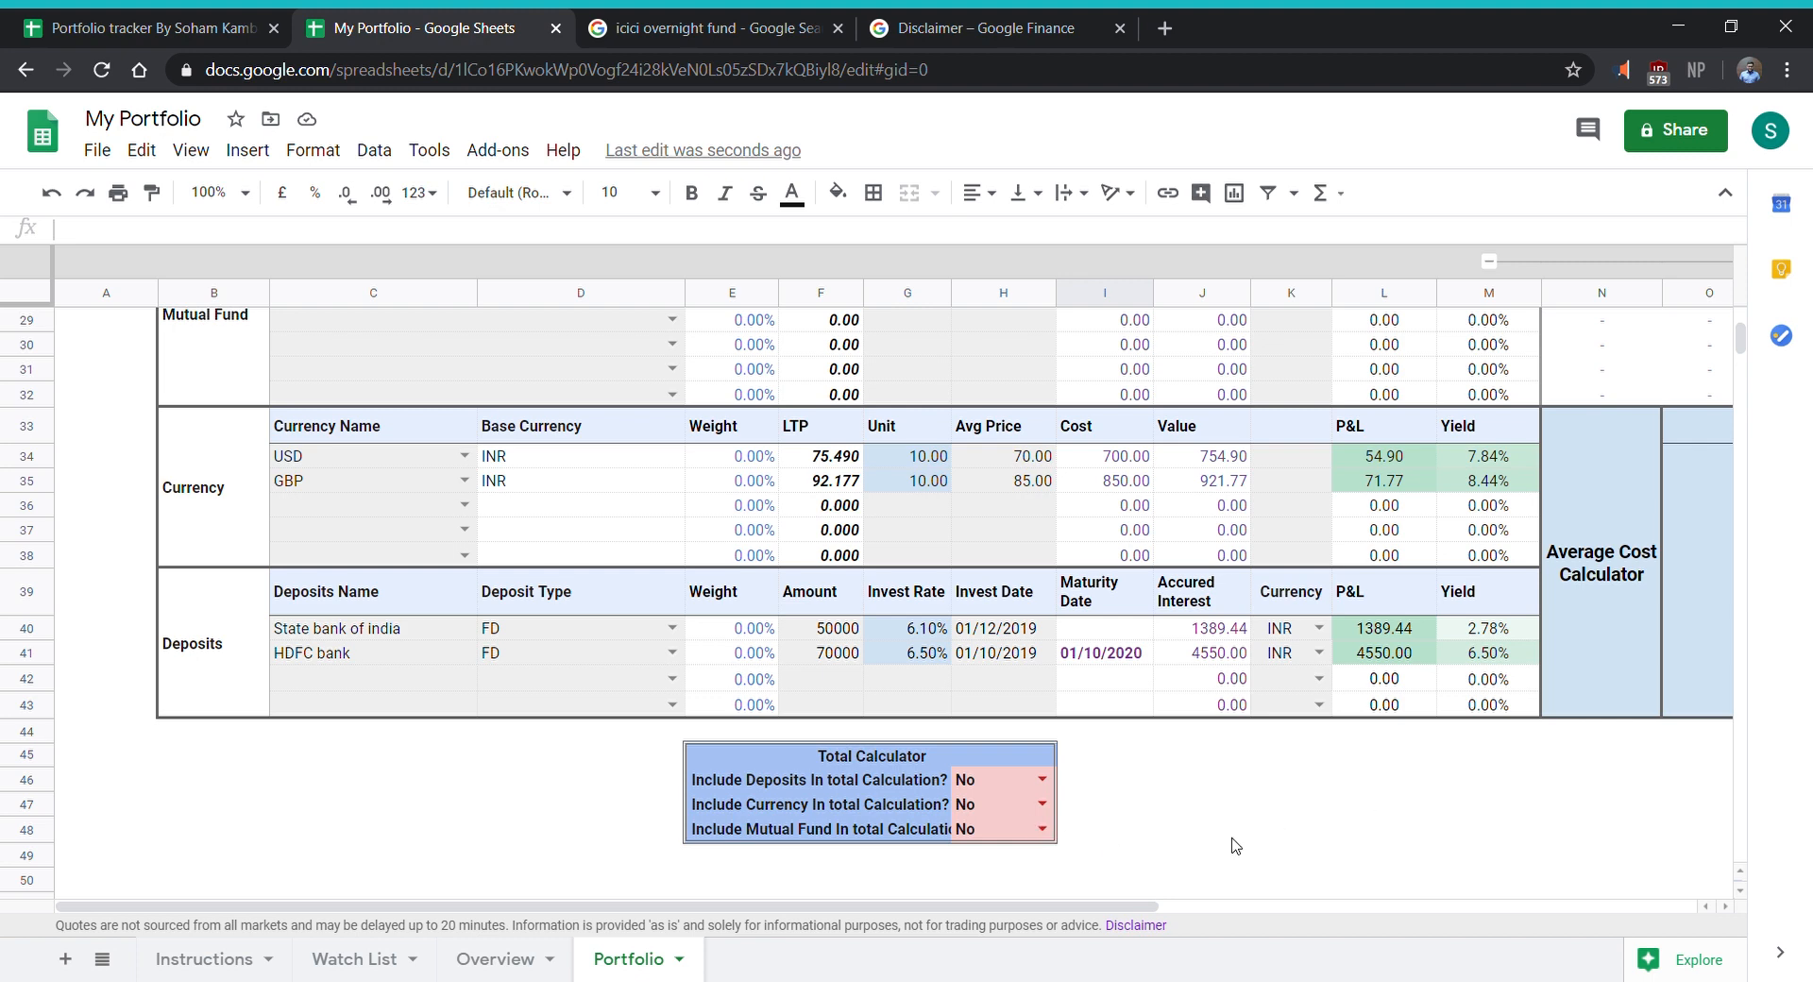
pyautogui.click(1043, 780)
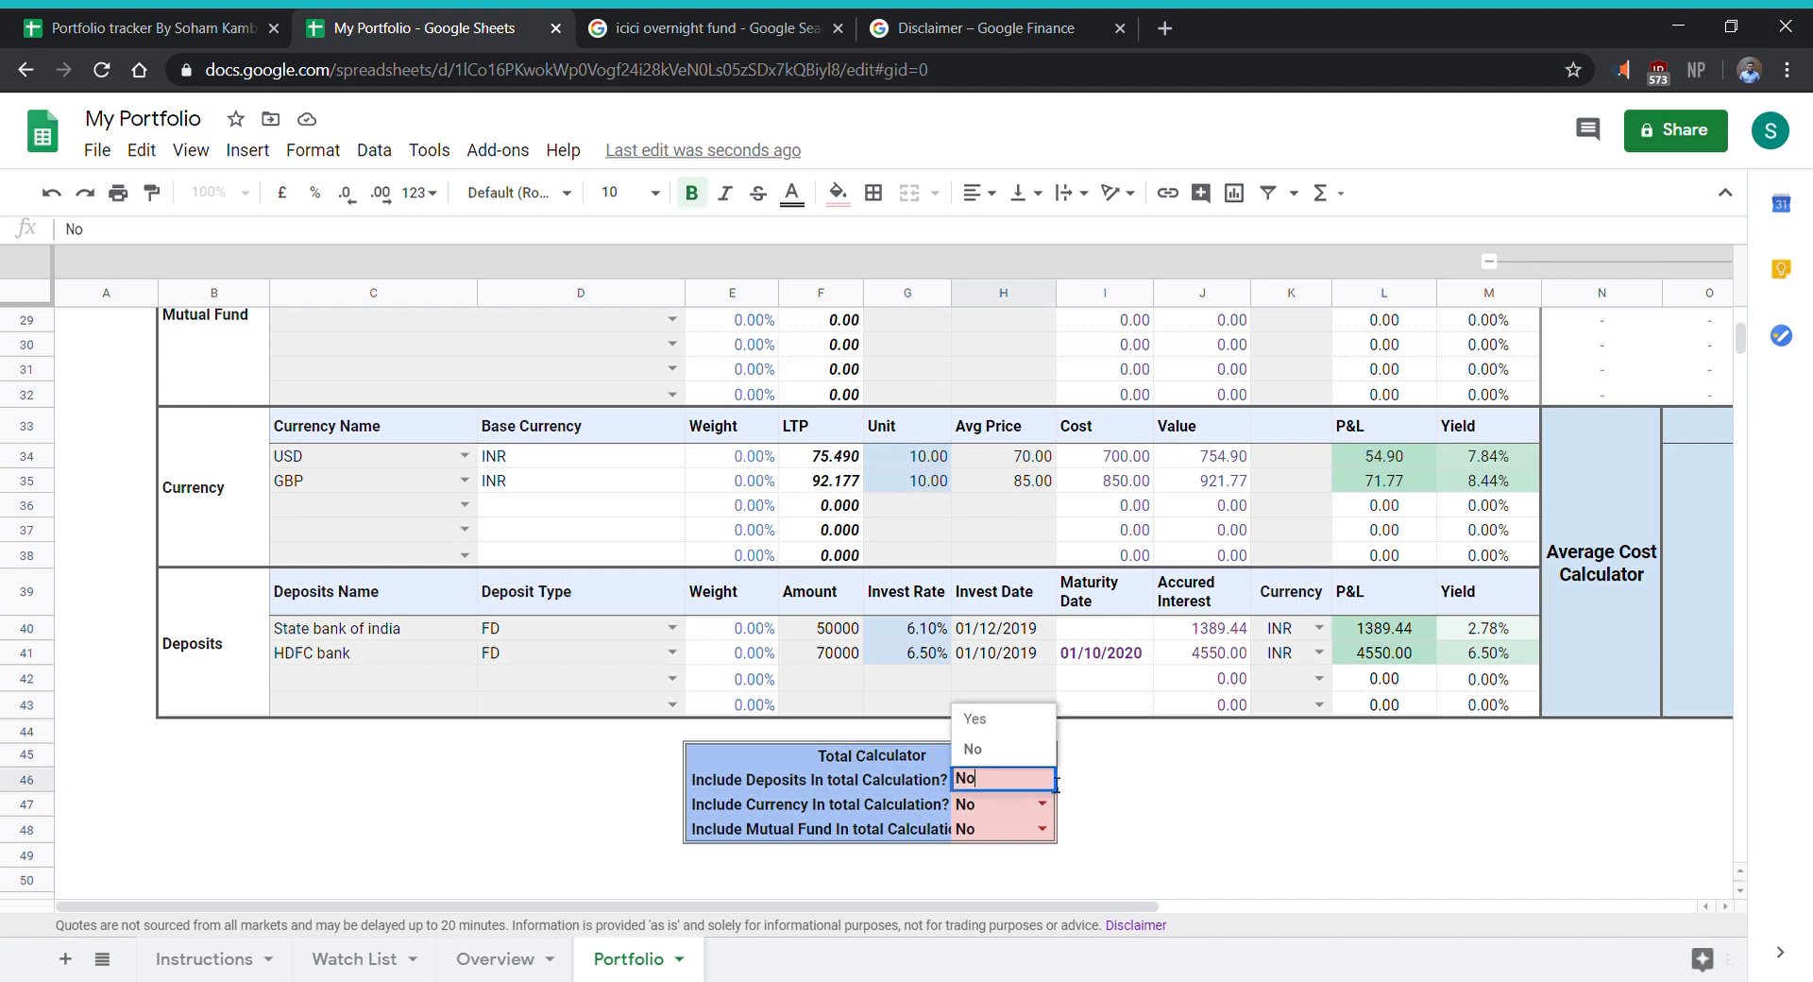
pyautogui.click(1013, 721)
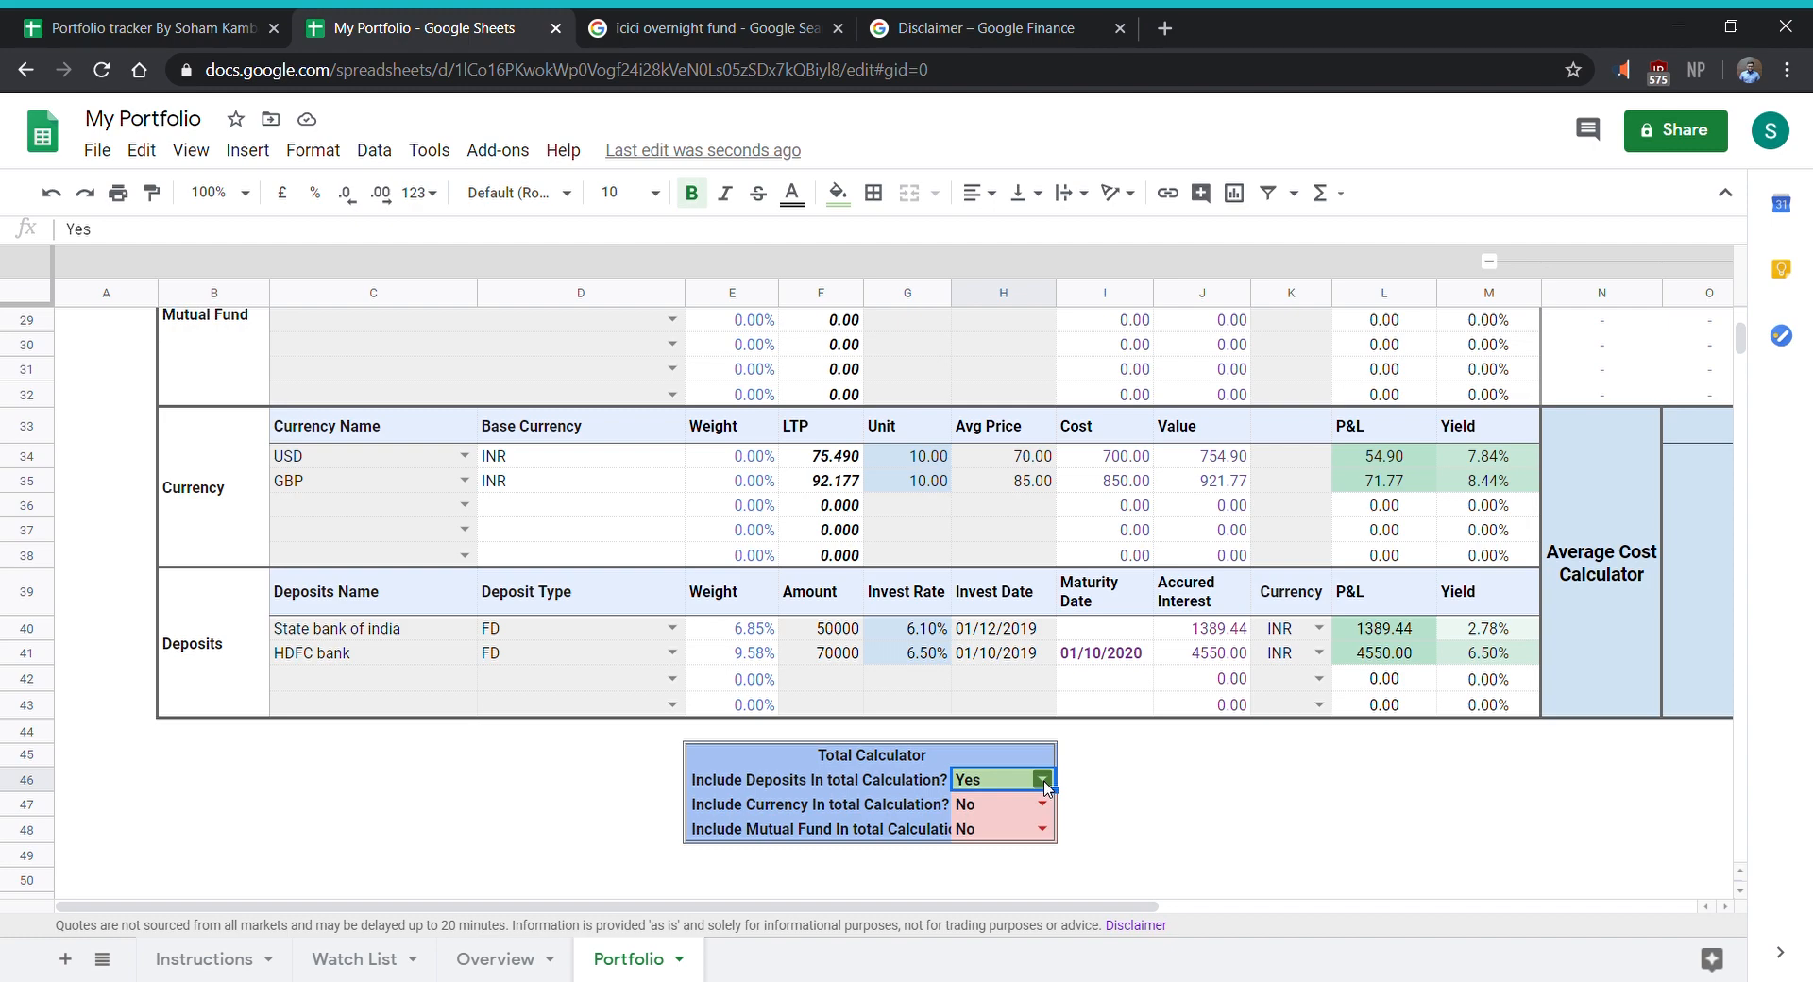
# - Check the portfolio summary totals and set the Total Calculator to include currency in the total calculation
pyautogui.scroll(10, 1046, 789)
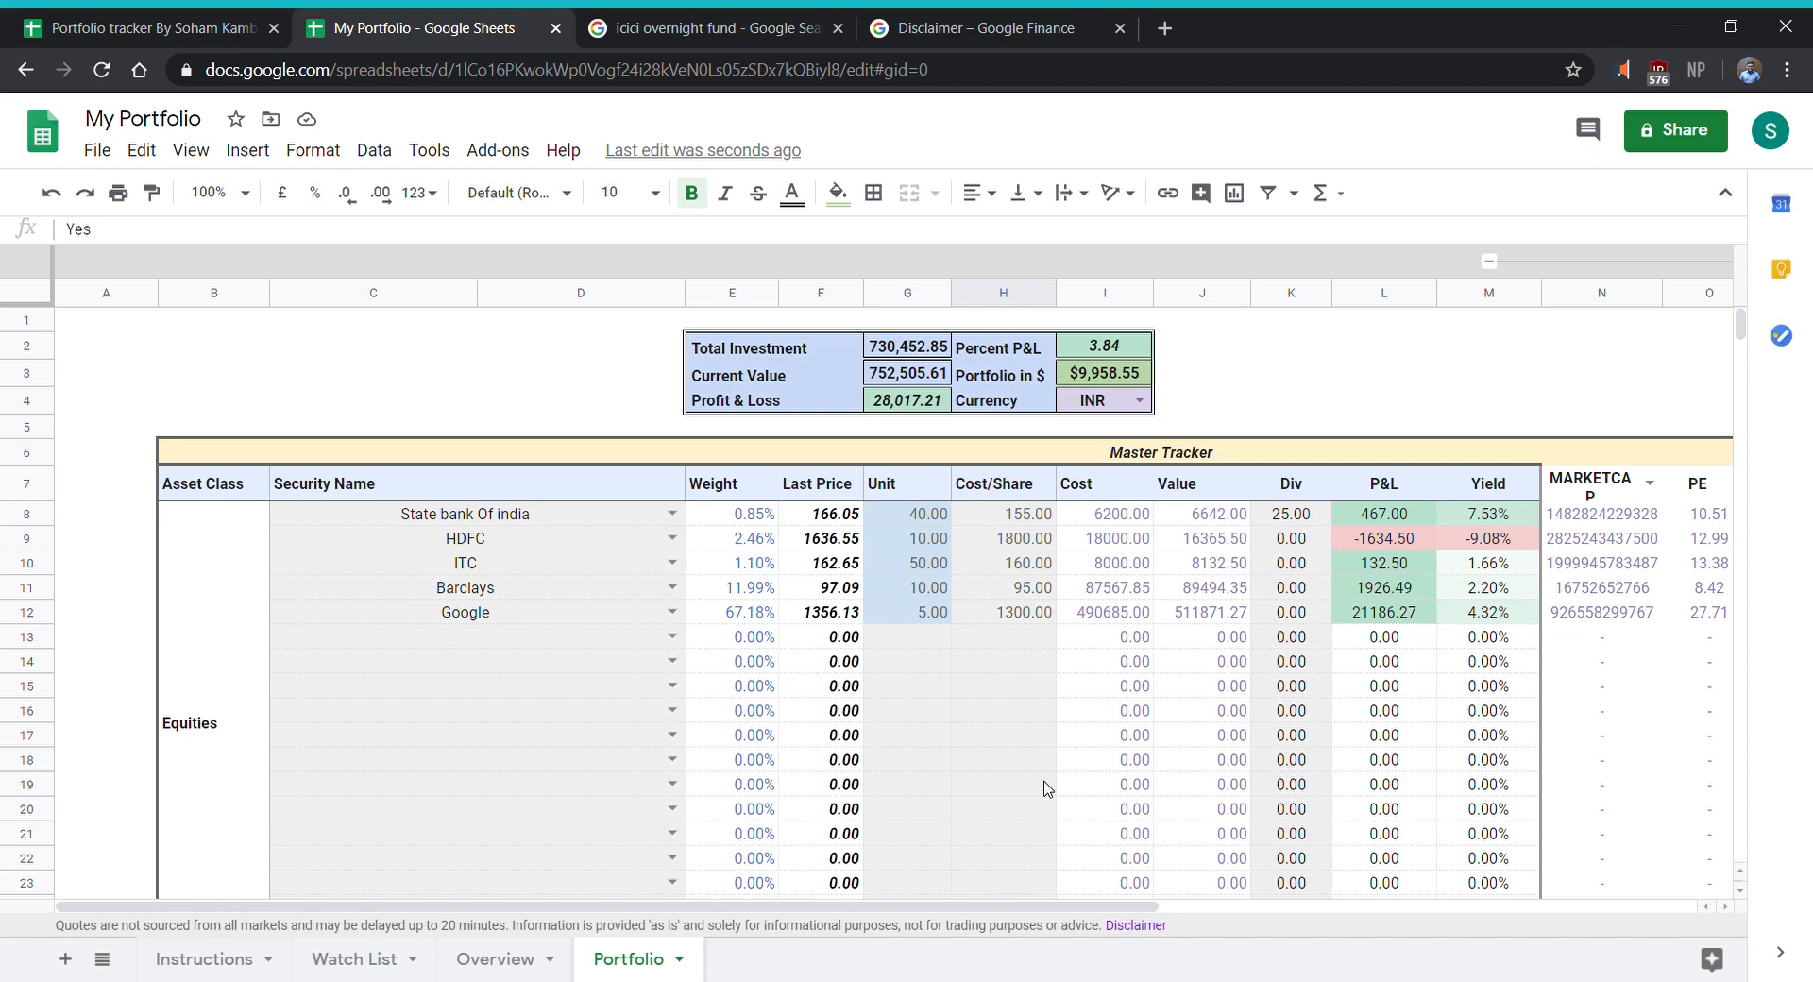
pyautogui.scroll(-5, 1046, 789)
pyautogui.scroll(5, 1045, 788)
pyautogui.scroll(-10, 1045, 788)
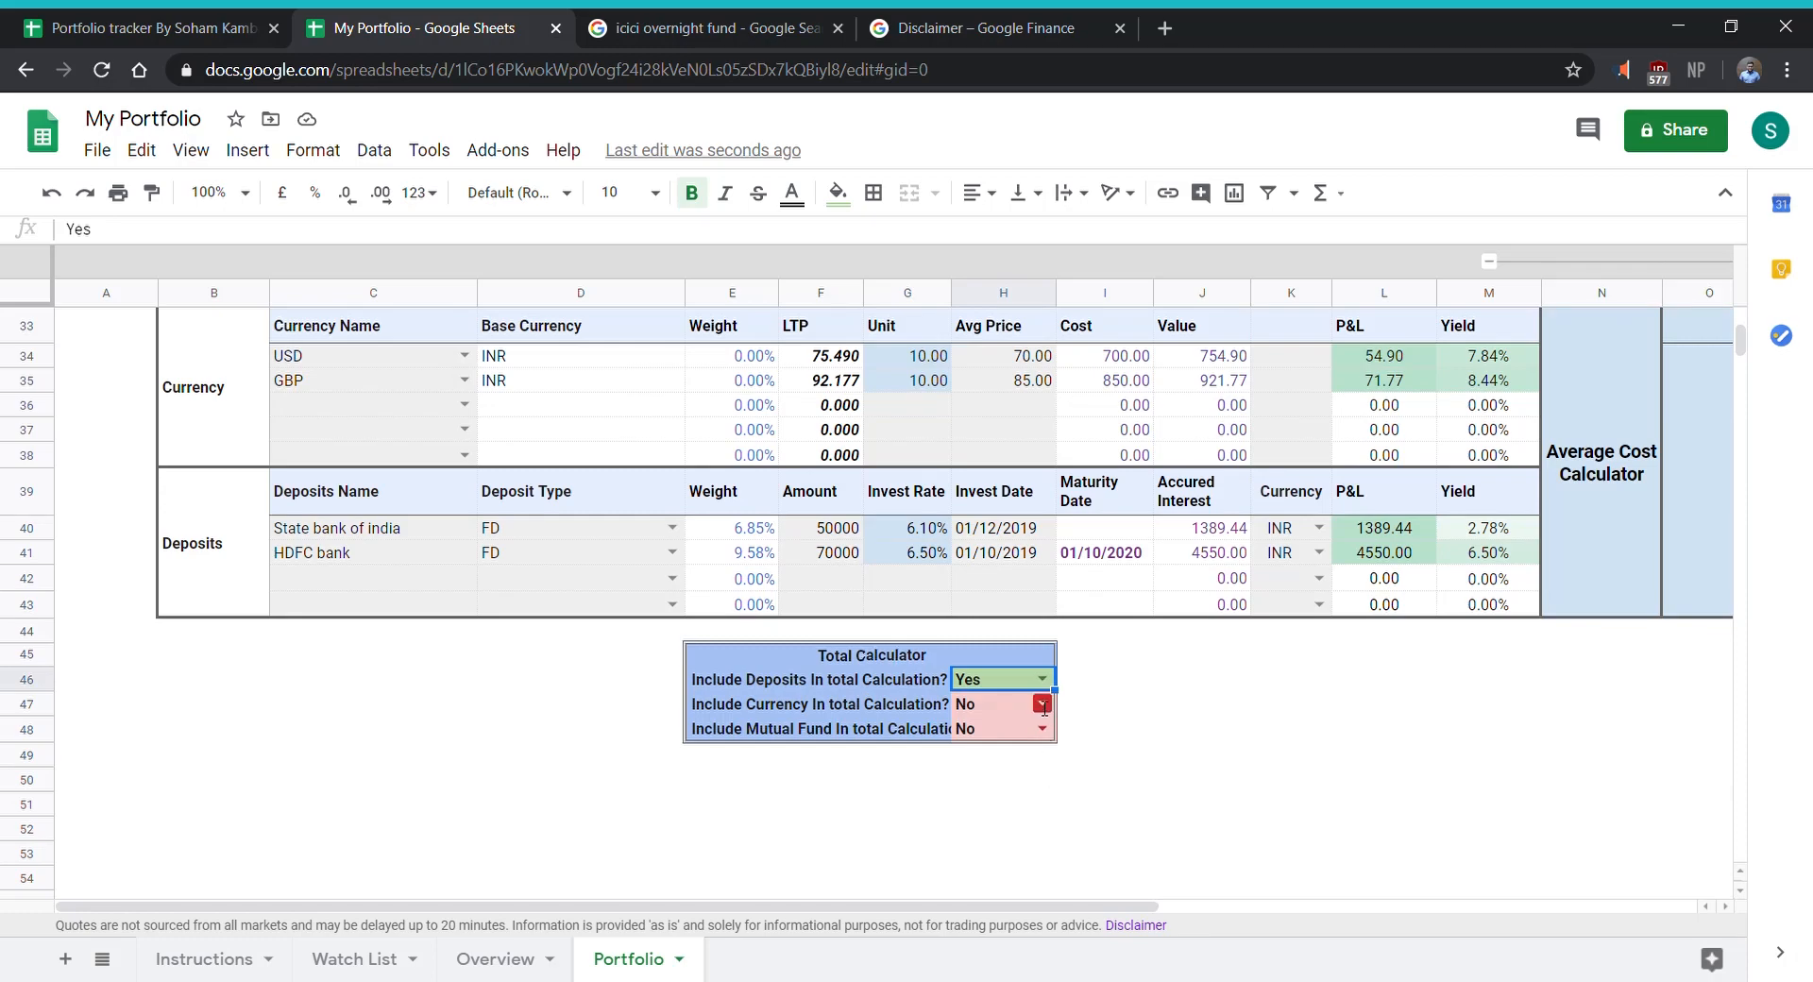
pyautogui.click(1044, 707)
pyautogui.click(1029, 755)
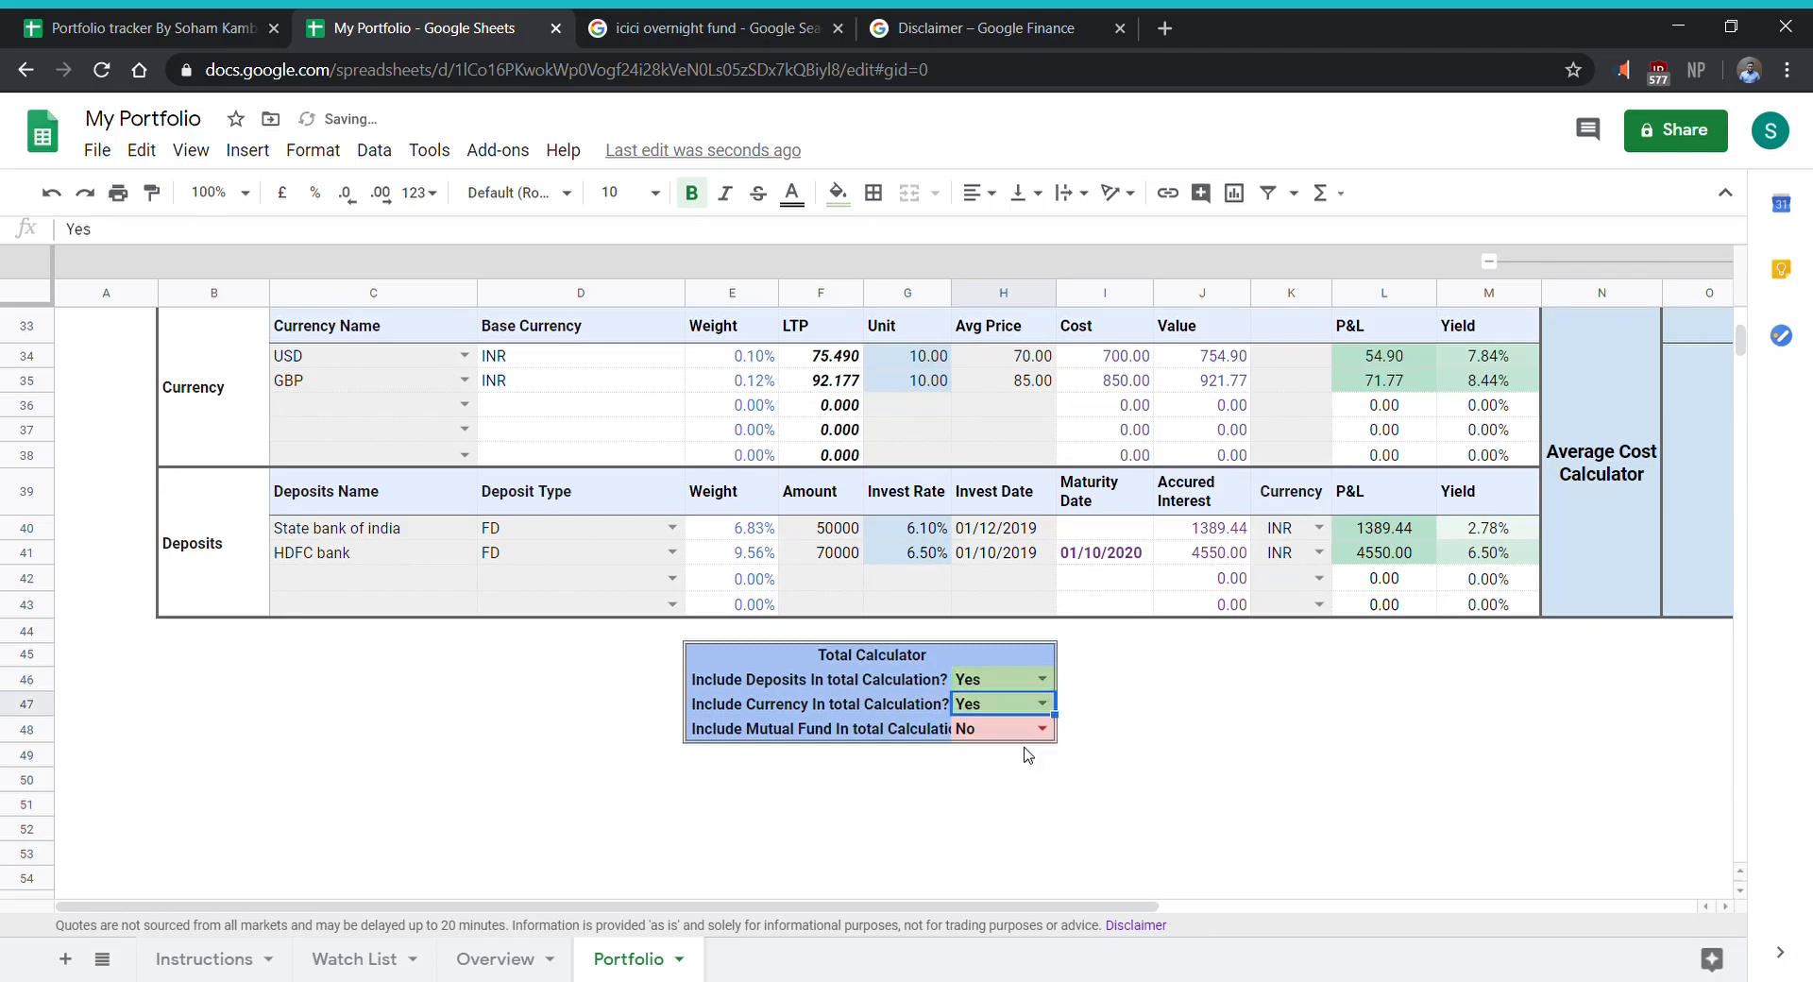
# - Set the Total Calculator to include mutual funds in the total calculation and review the portfolio summary
pyautogui.scroll(10, 1015, 671)
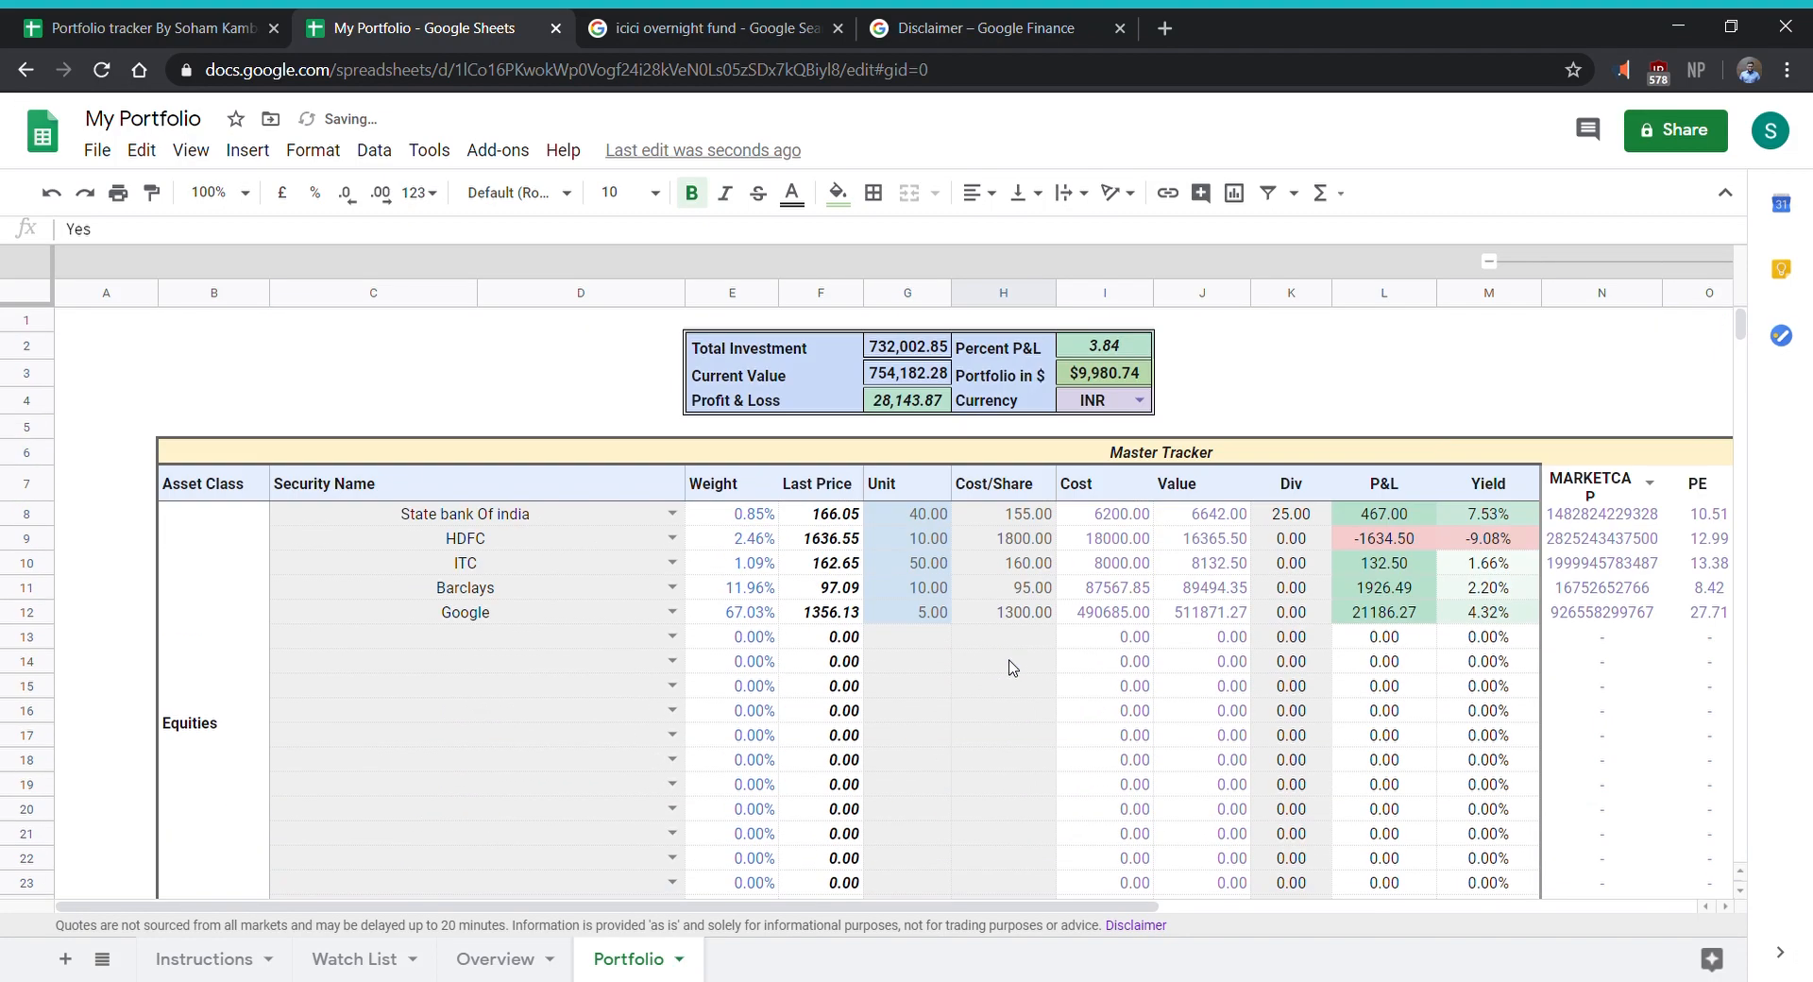
pyautogui.scroll(-12, 1015, 642)
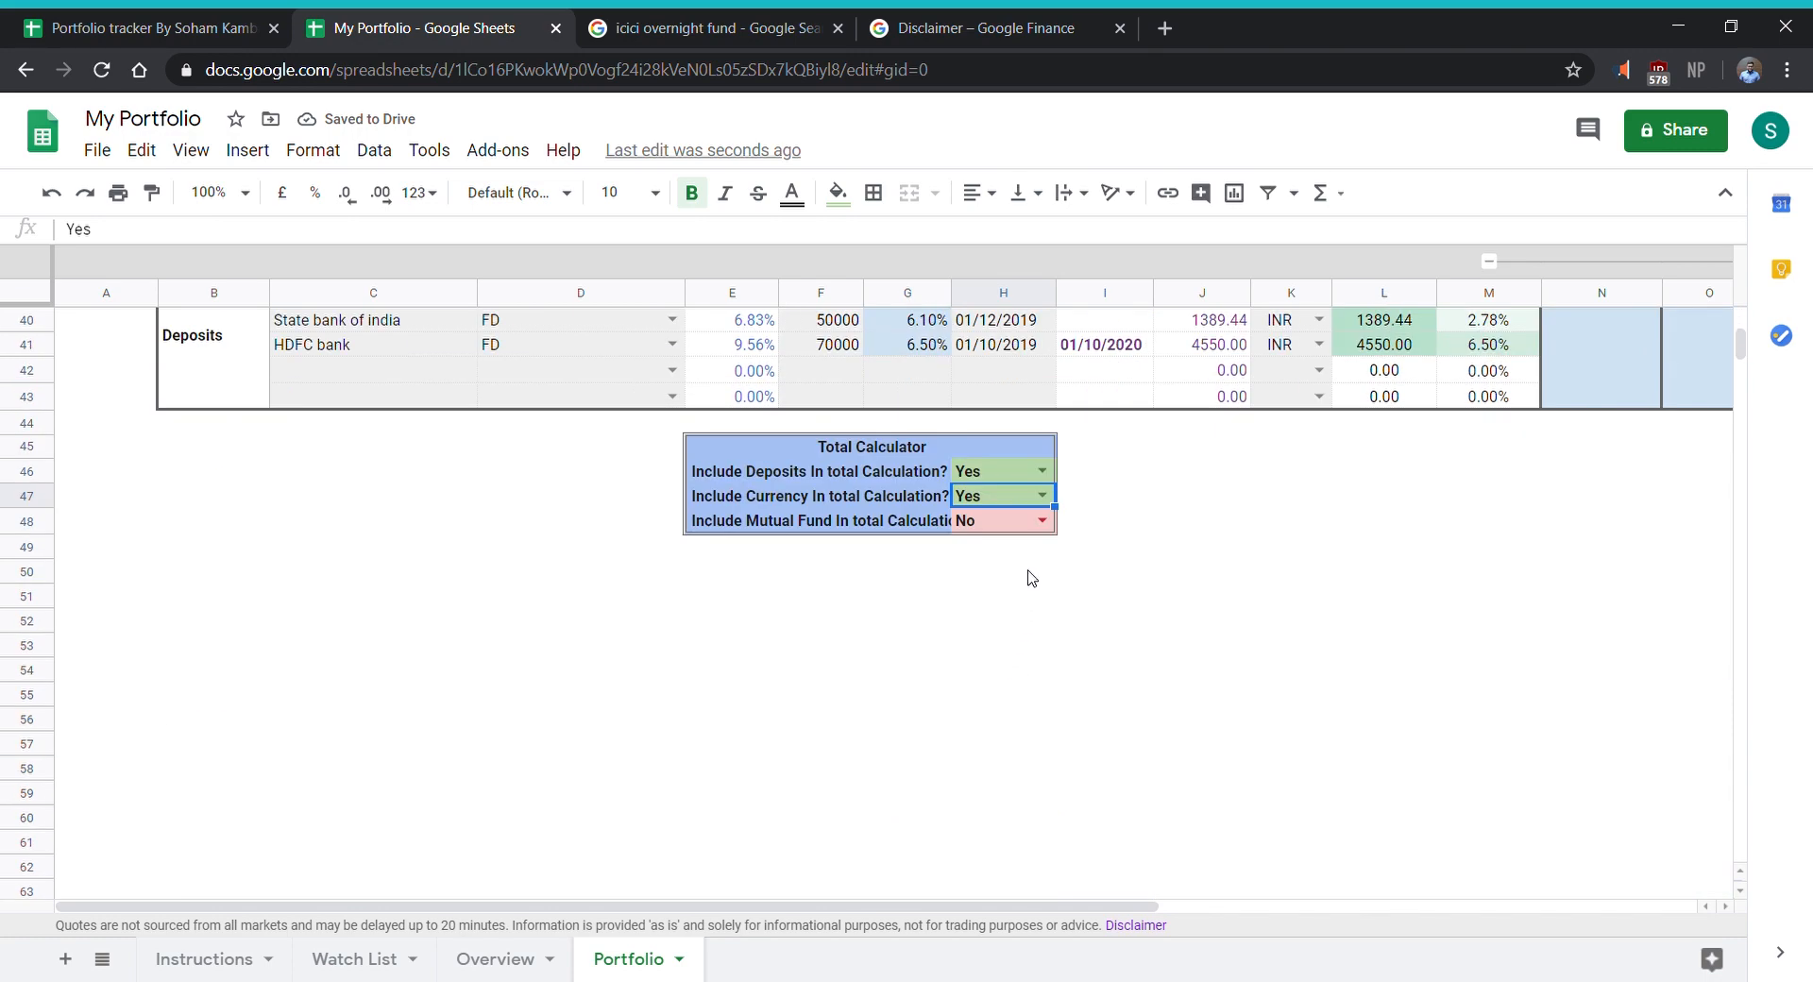
pyautogui.click(1043, 520)
pyautogui.click(1034, 579)
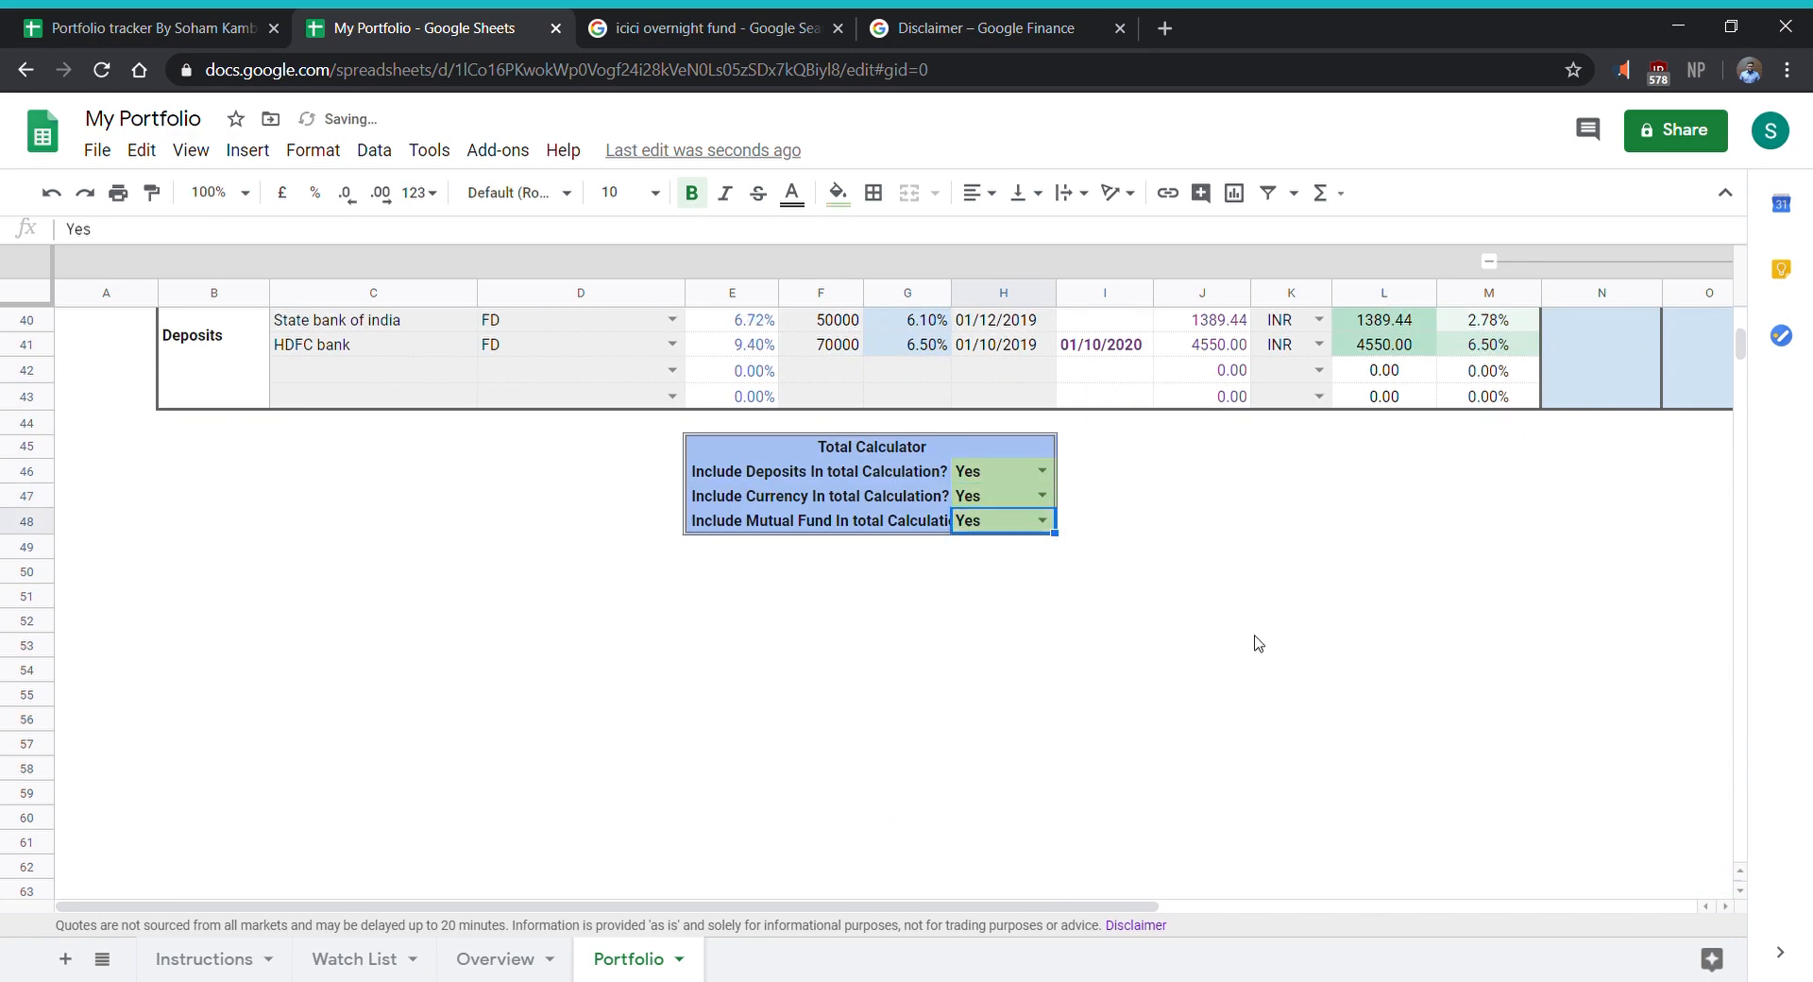
pyautogui.scroll(5, 1256, 642)
pyautogui.scroll(9, 1250, 640)
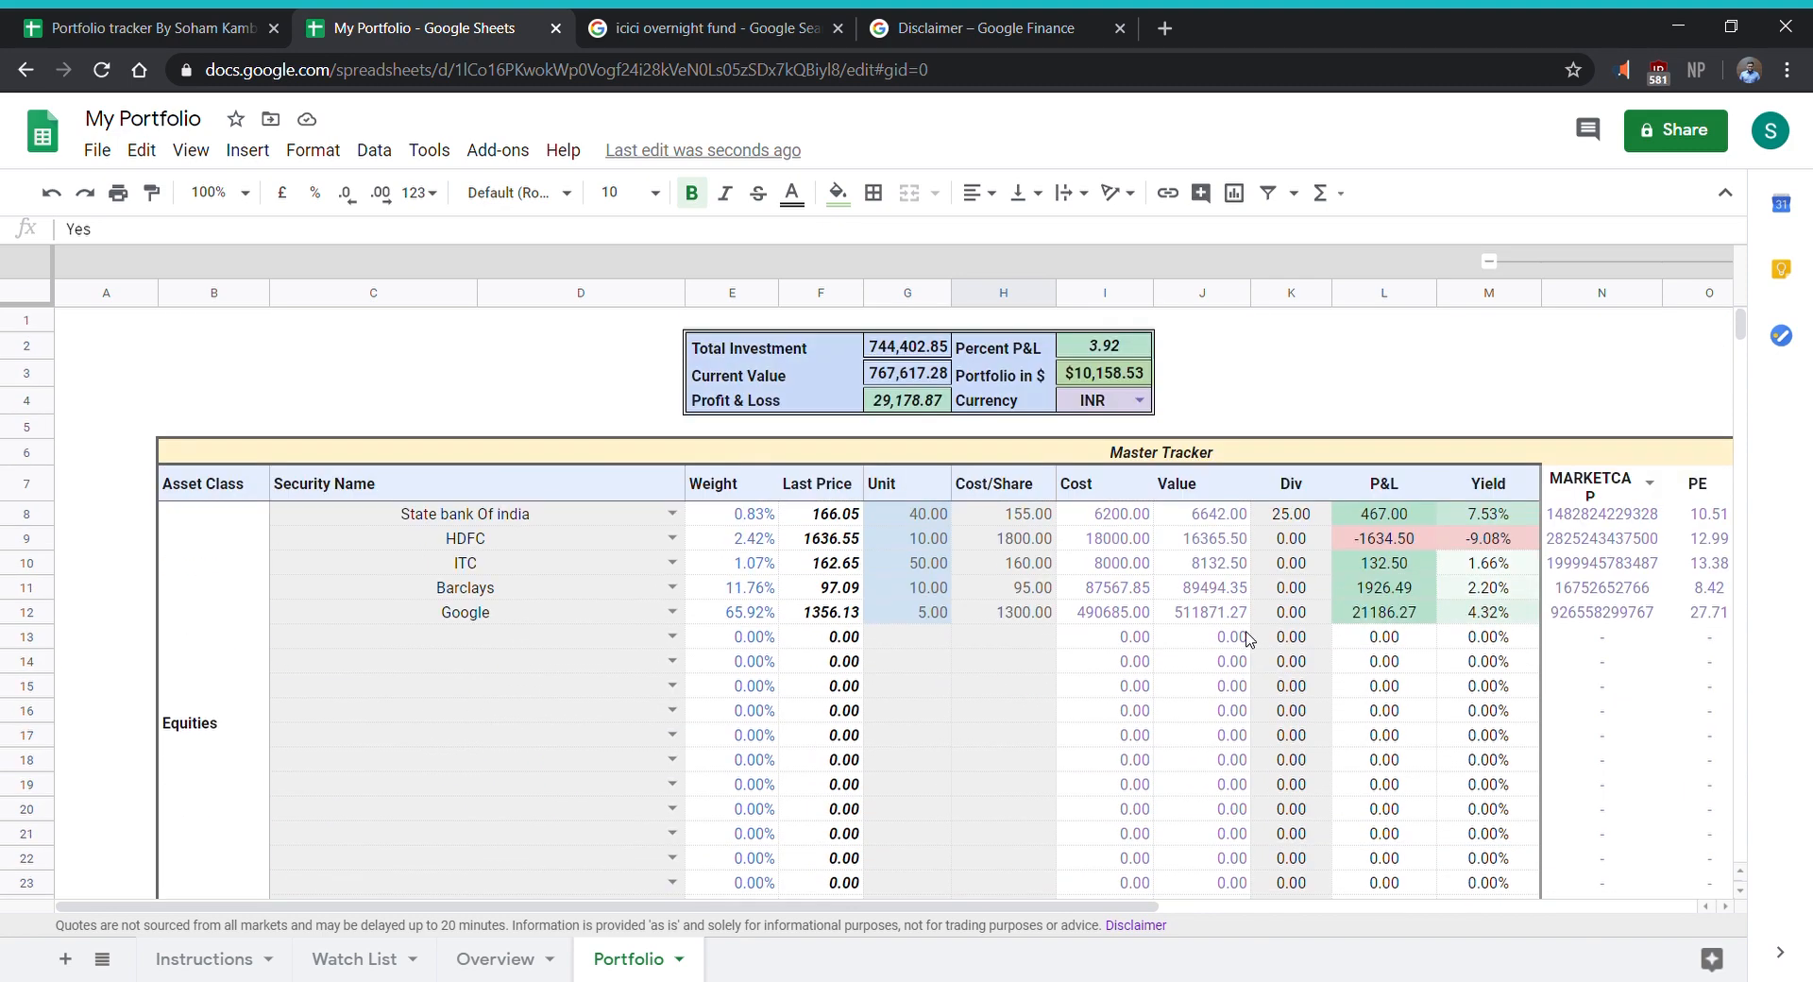
# - Clear the cost per share and unit values of the Barclays and Google holdings
pyautogui.click(1004, 620)
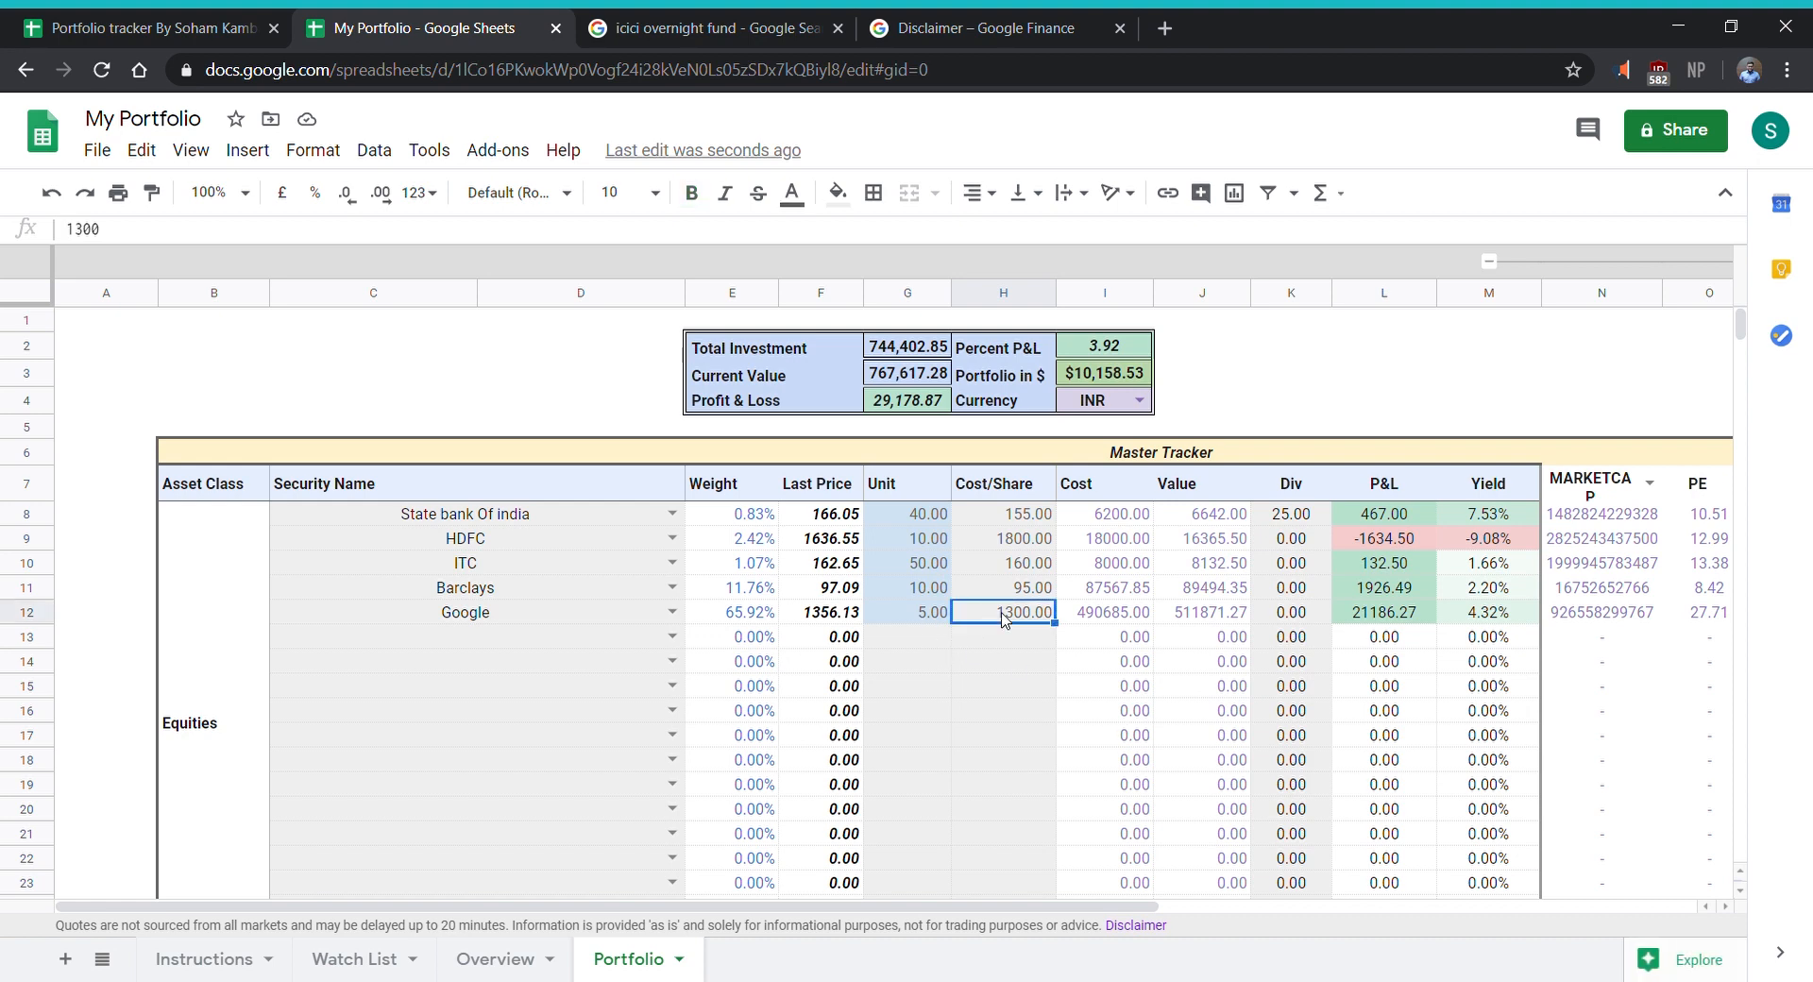
pyautogui.press('Delete')
pyautogui.press('Up')
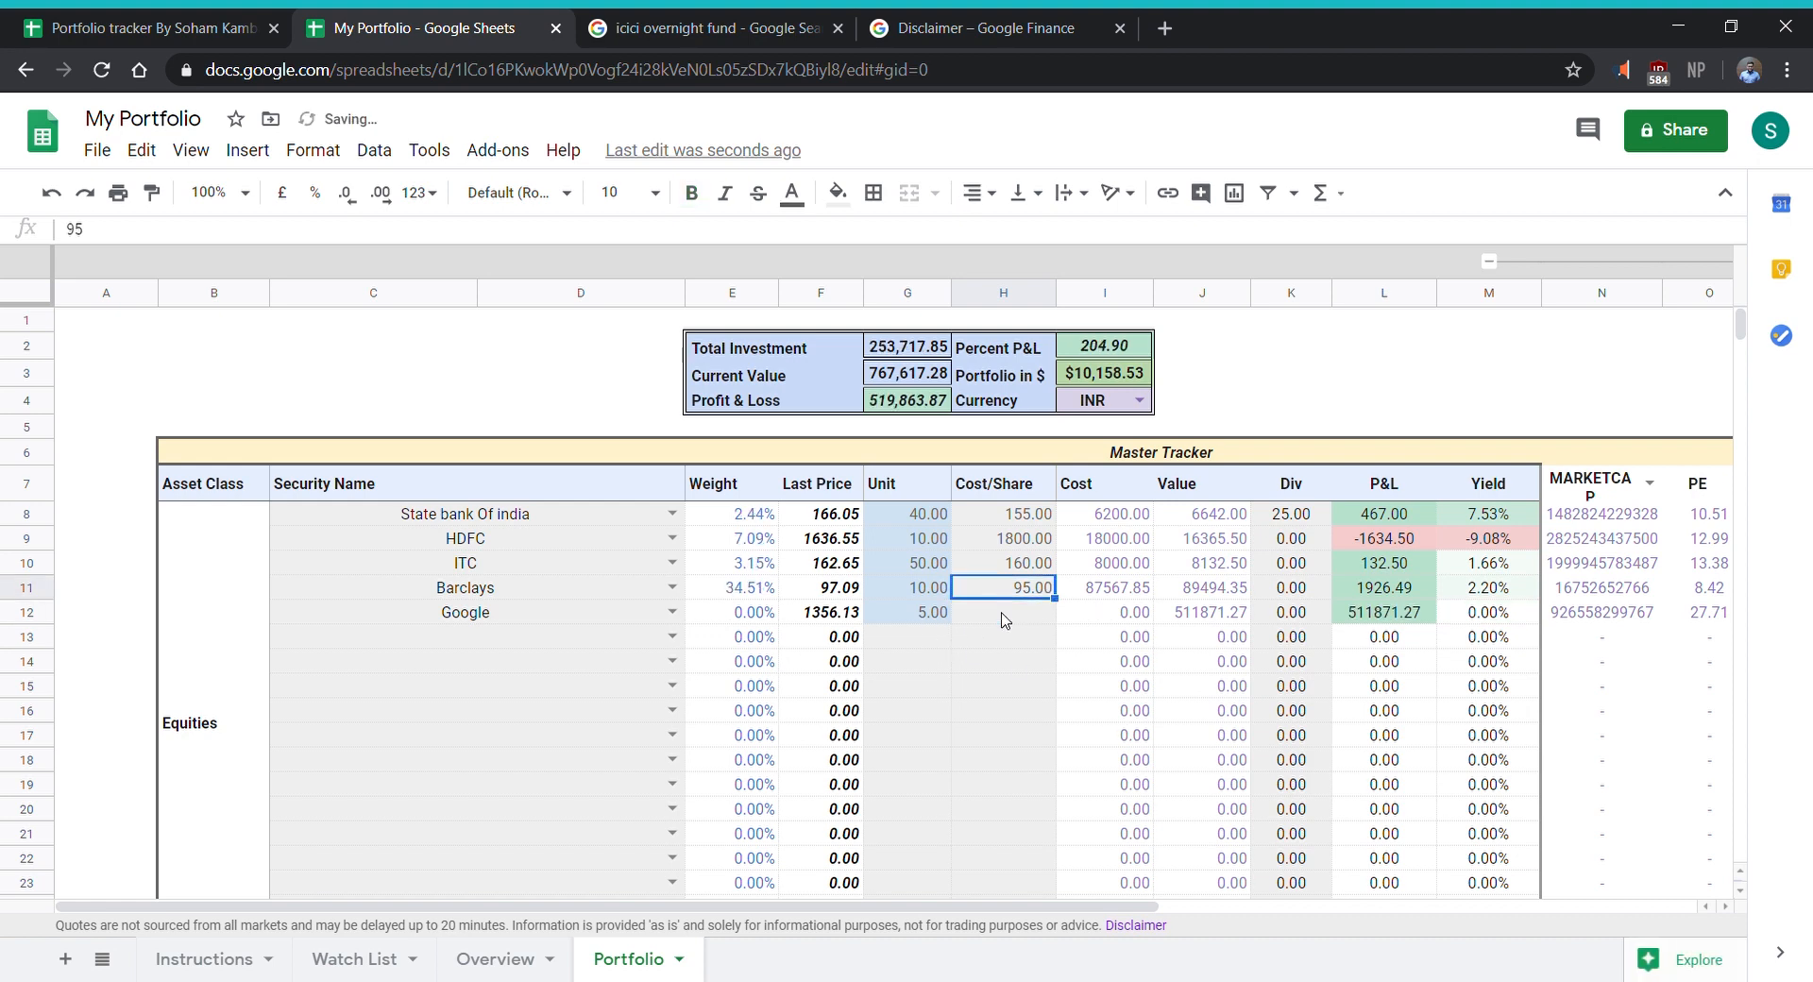
pyautogui.press('Delete')
pyautogui.press('Left')
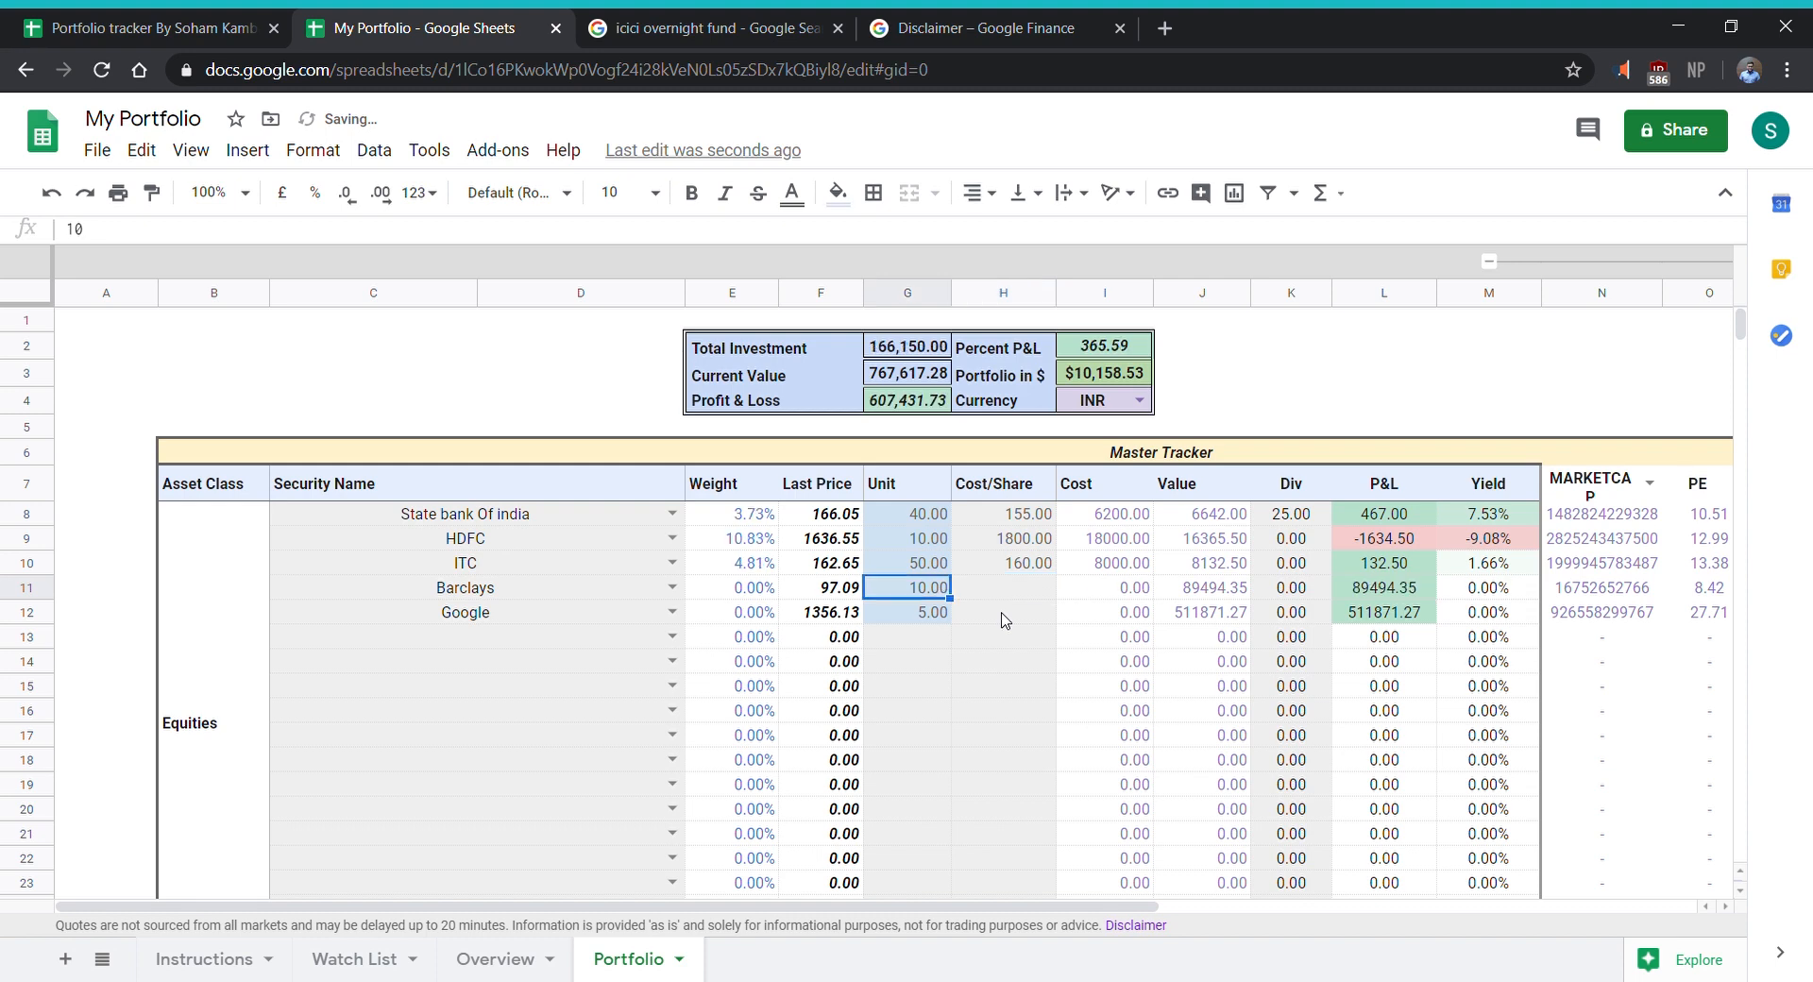
pyautogui.press('Delete')
pyautogui.press('Down')
pyautogui.press('Delete')
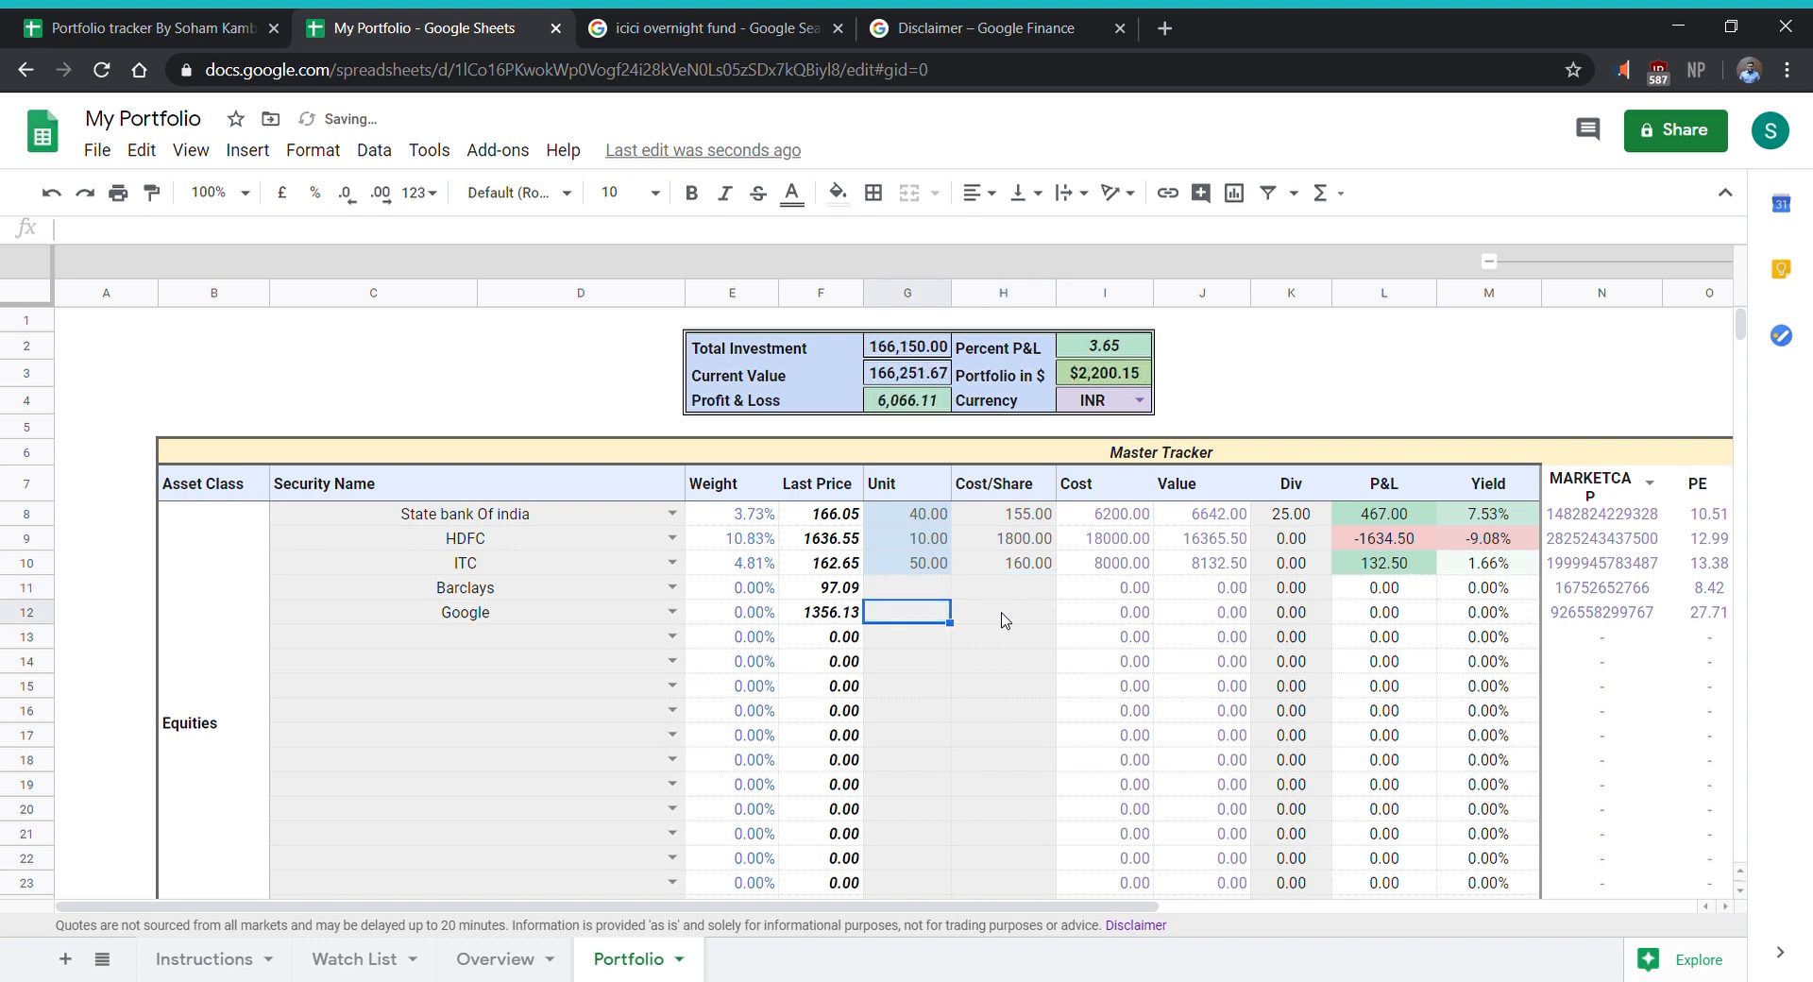
# - Exclude deposits from the total calculation in the Total Calculator and check the portfolio summary
pyautogui.scroll(-7, 1067, 687)
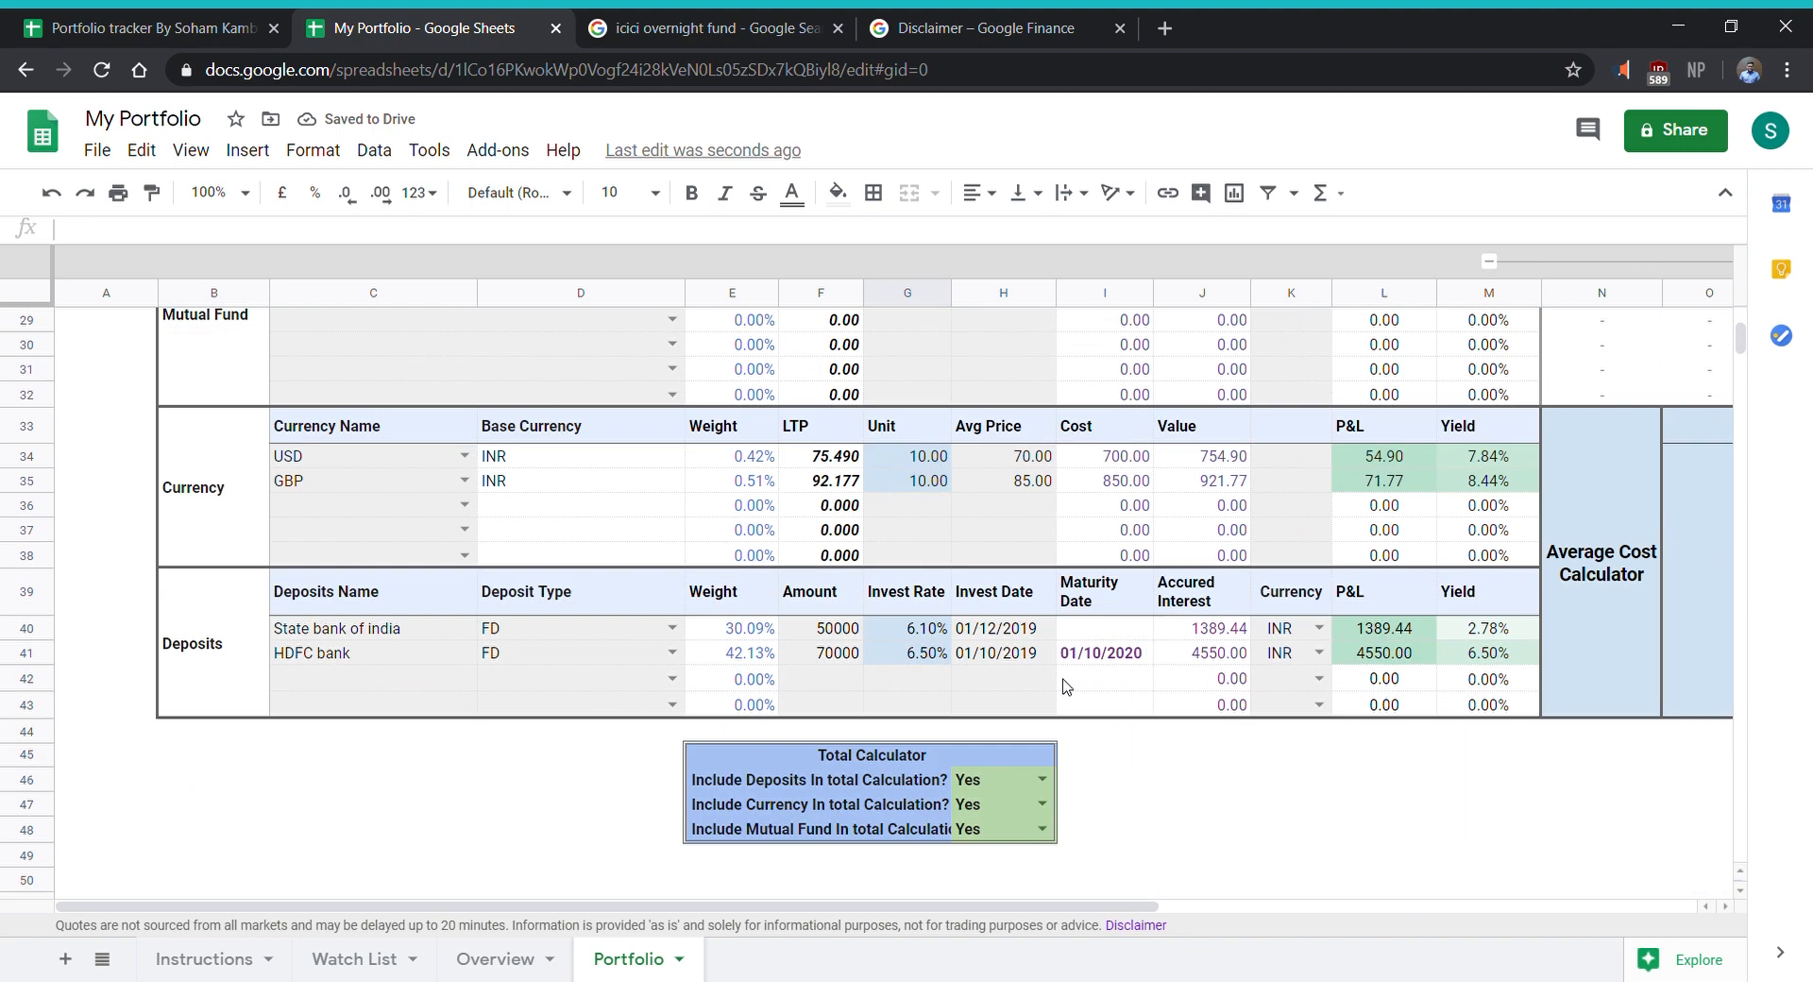
pyautogui.scroll(7, 1068, 686)
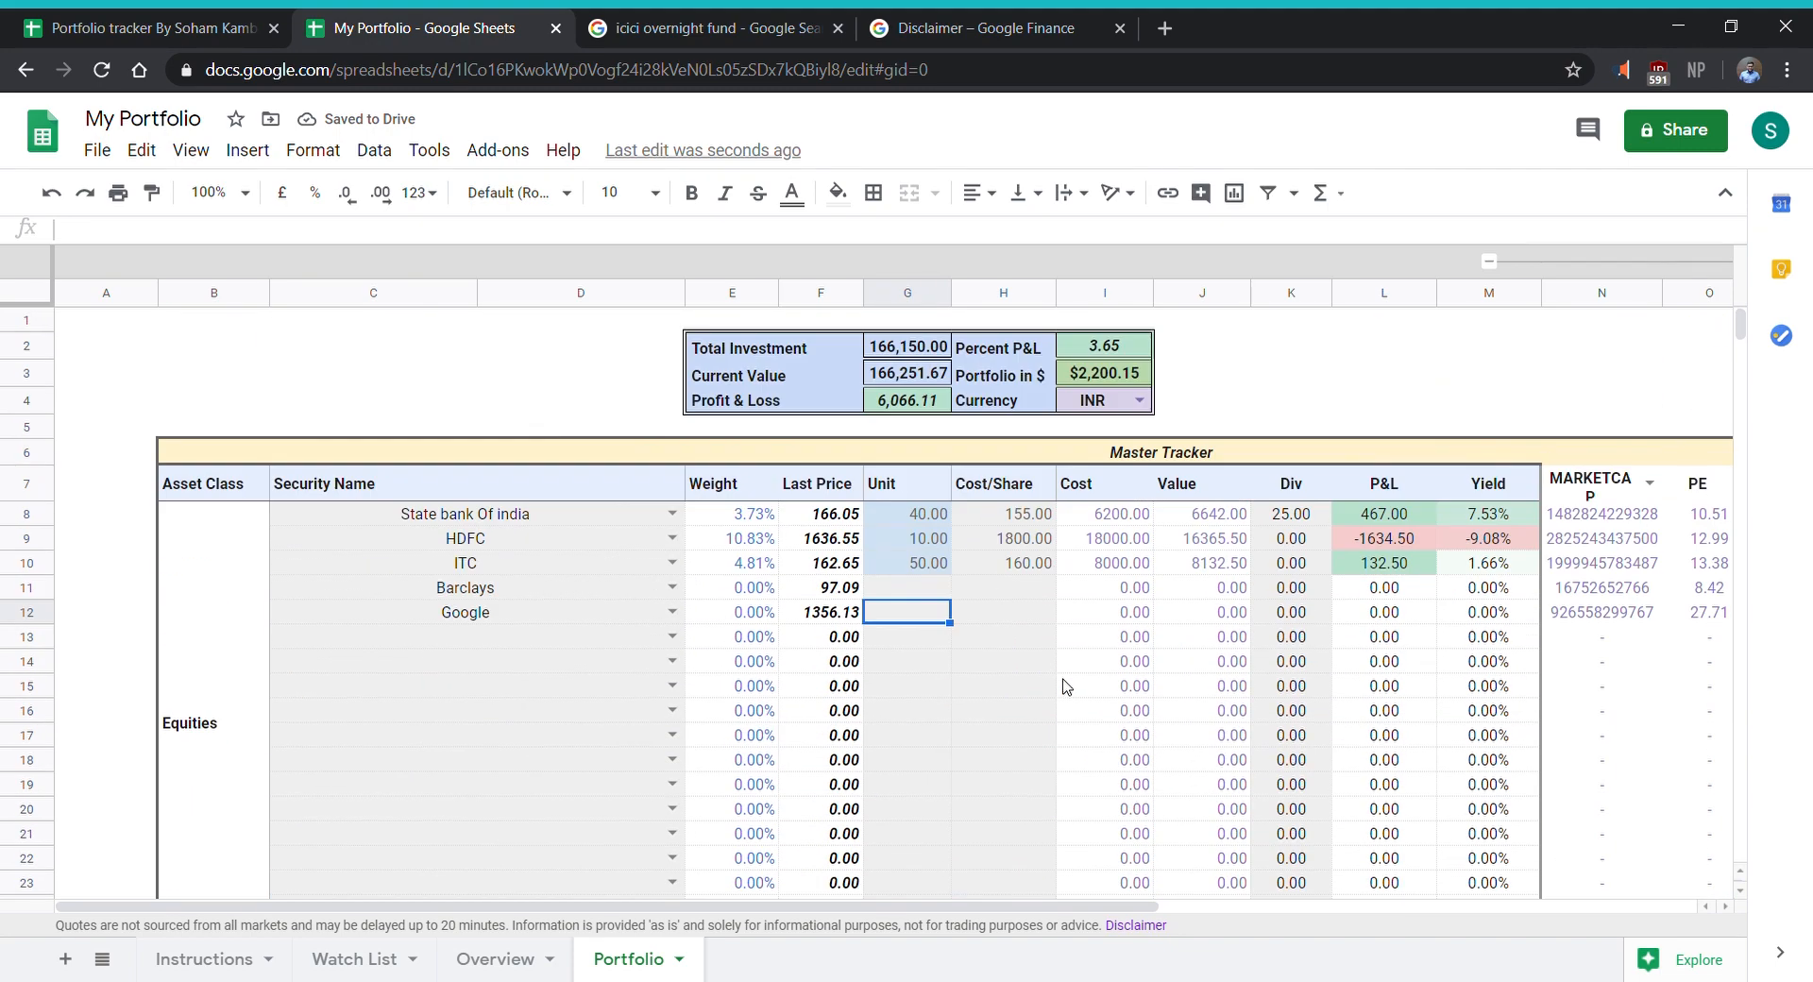
pyautogui.scroll(-10, 1067, 687)
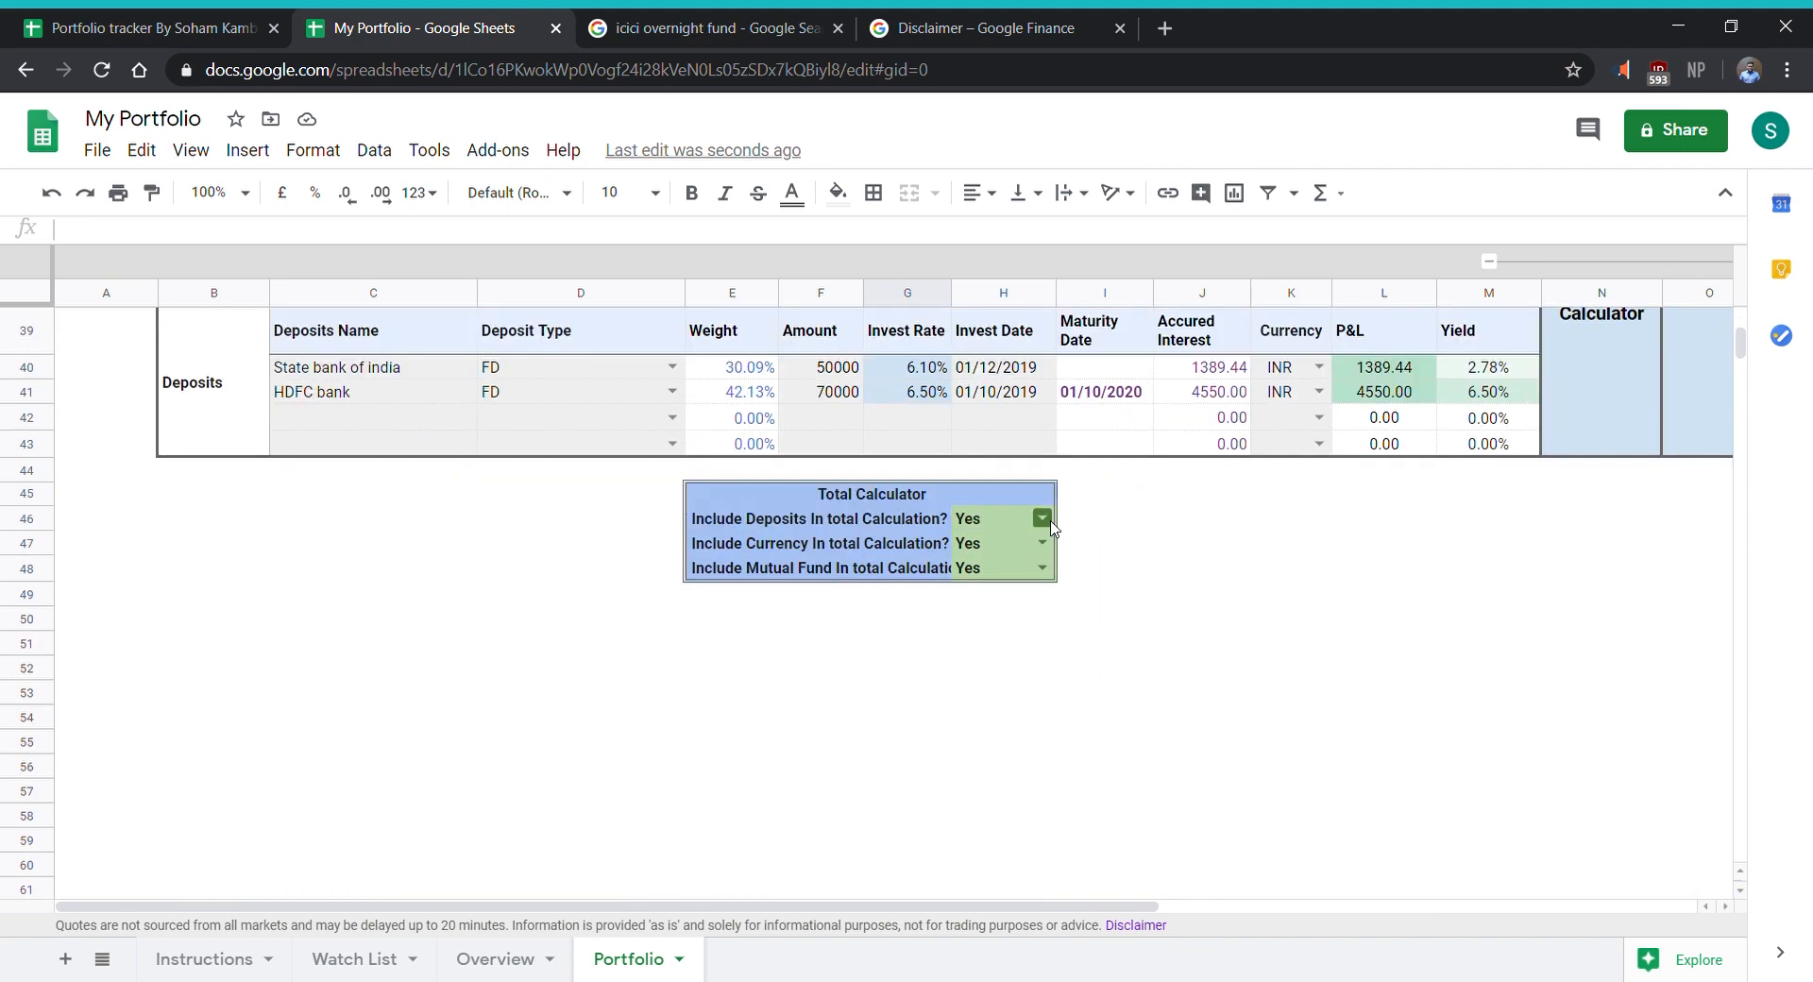
pyautogui.click(1044, 519)
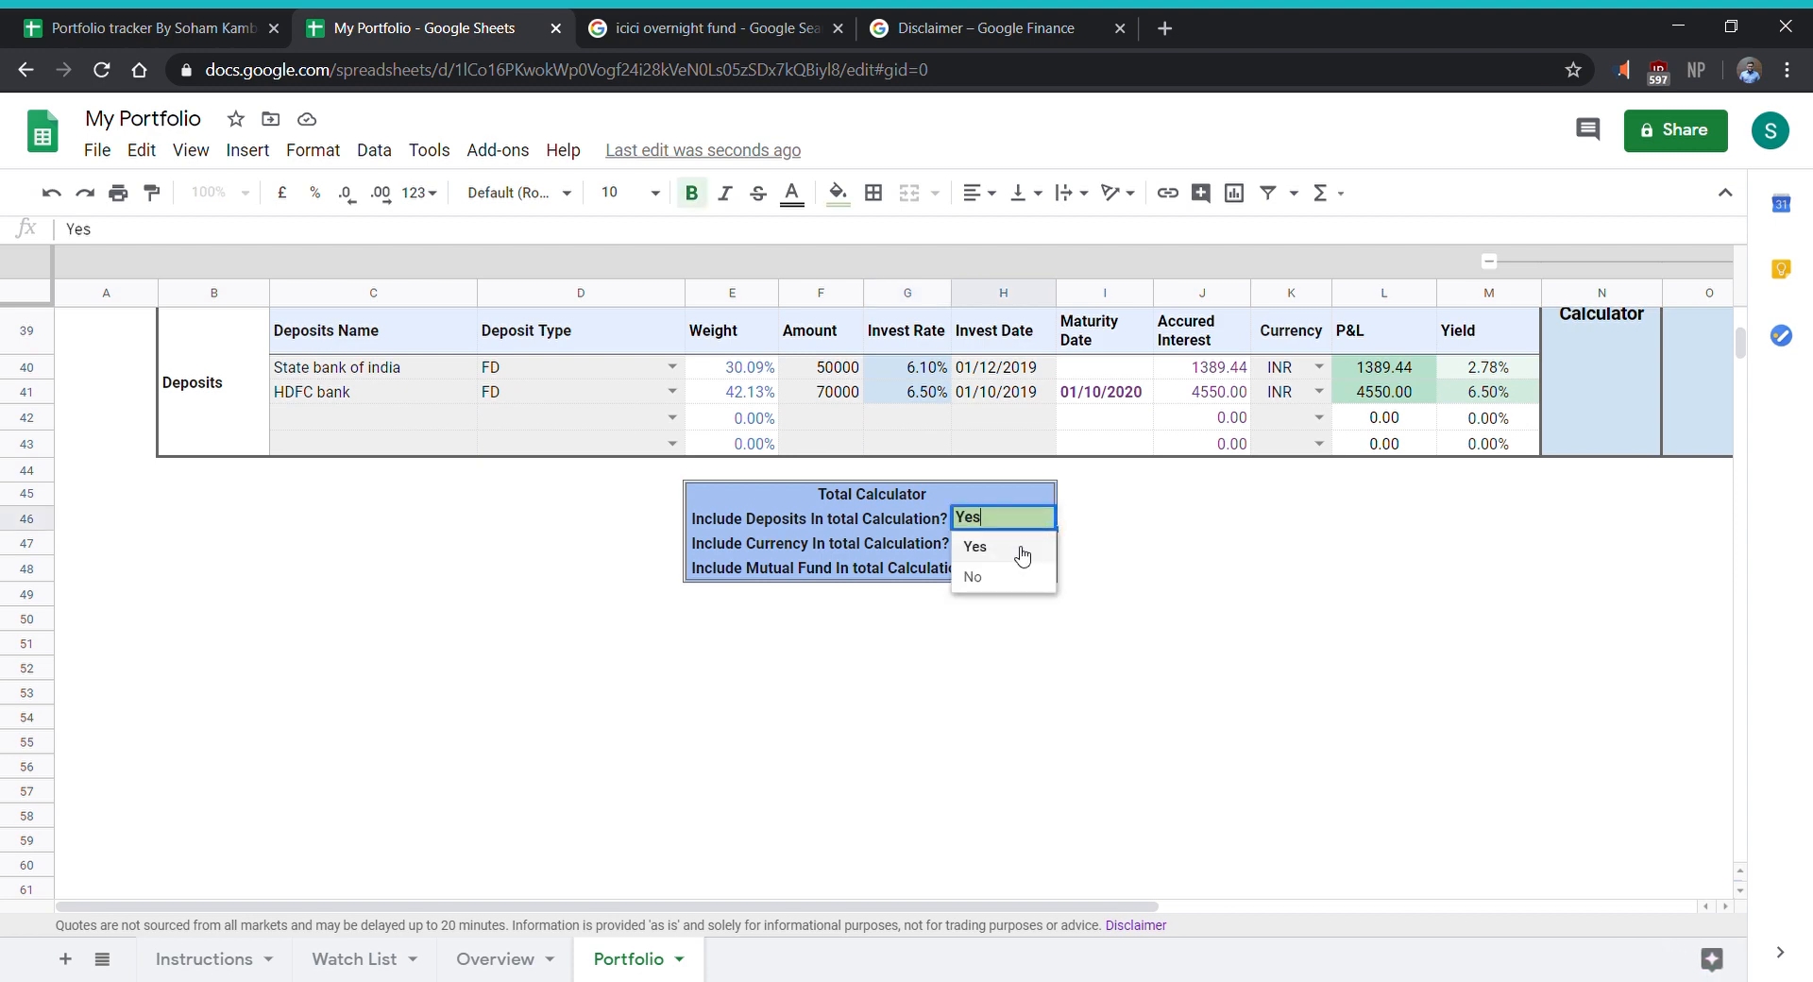
pyautogui.click(1003, 577)
pyautogui.scroll(5, 1171, 675)
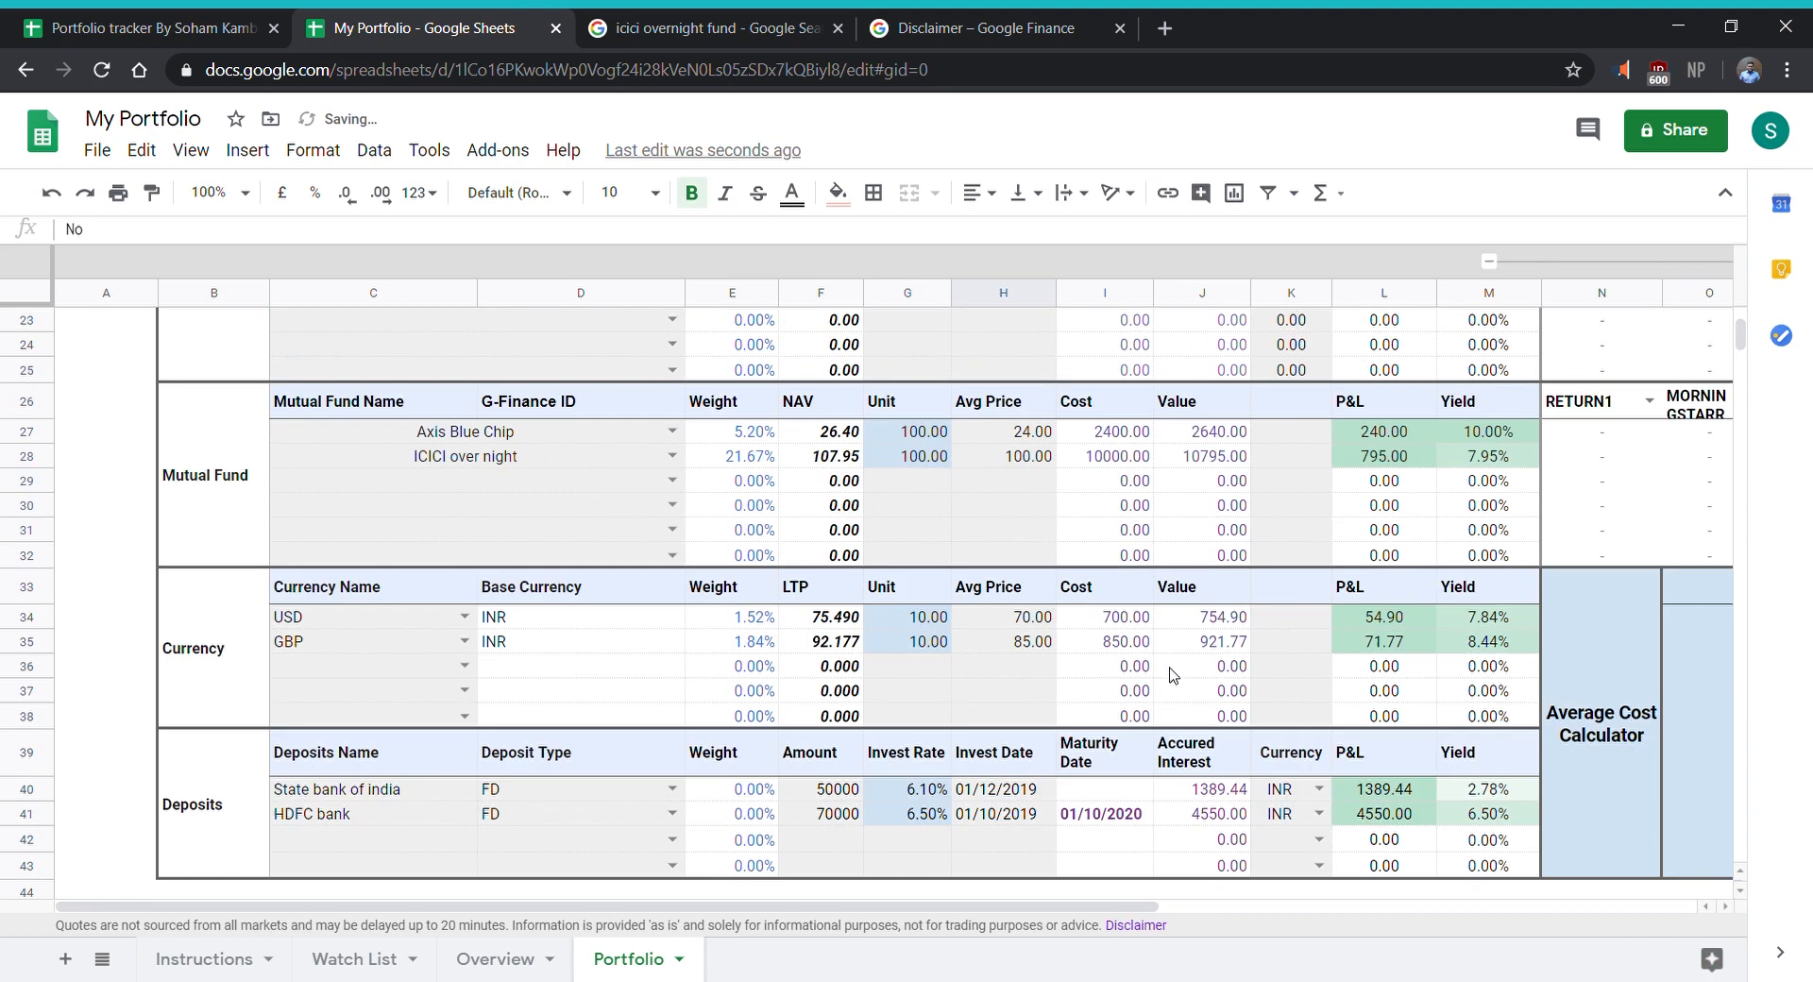
pyautogui.scroll(5, 1171, 674)
# - Exclude currency from the total calculation in the Total Calculator and check the portfolio summary
pyautogui.scroll(-10, 1171, 674)
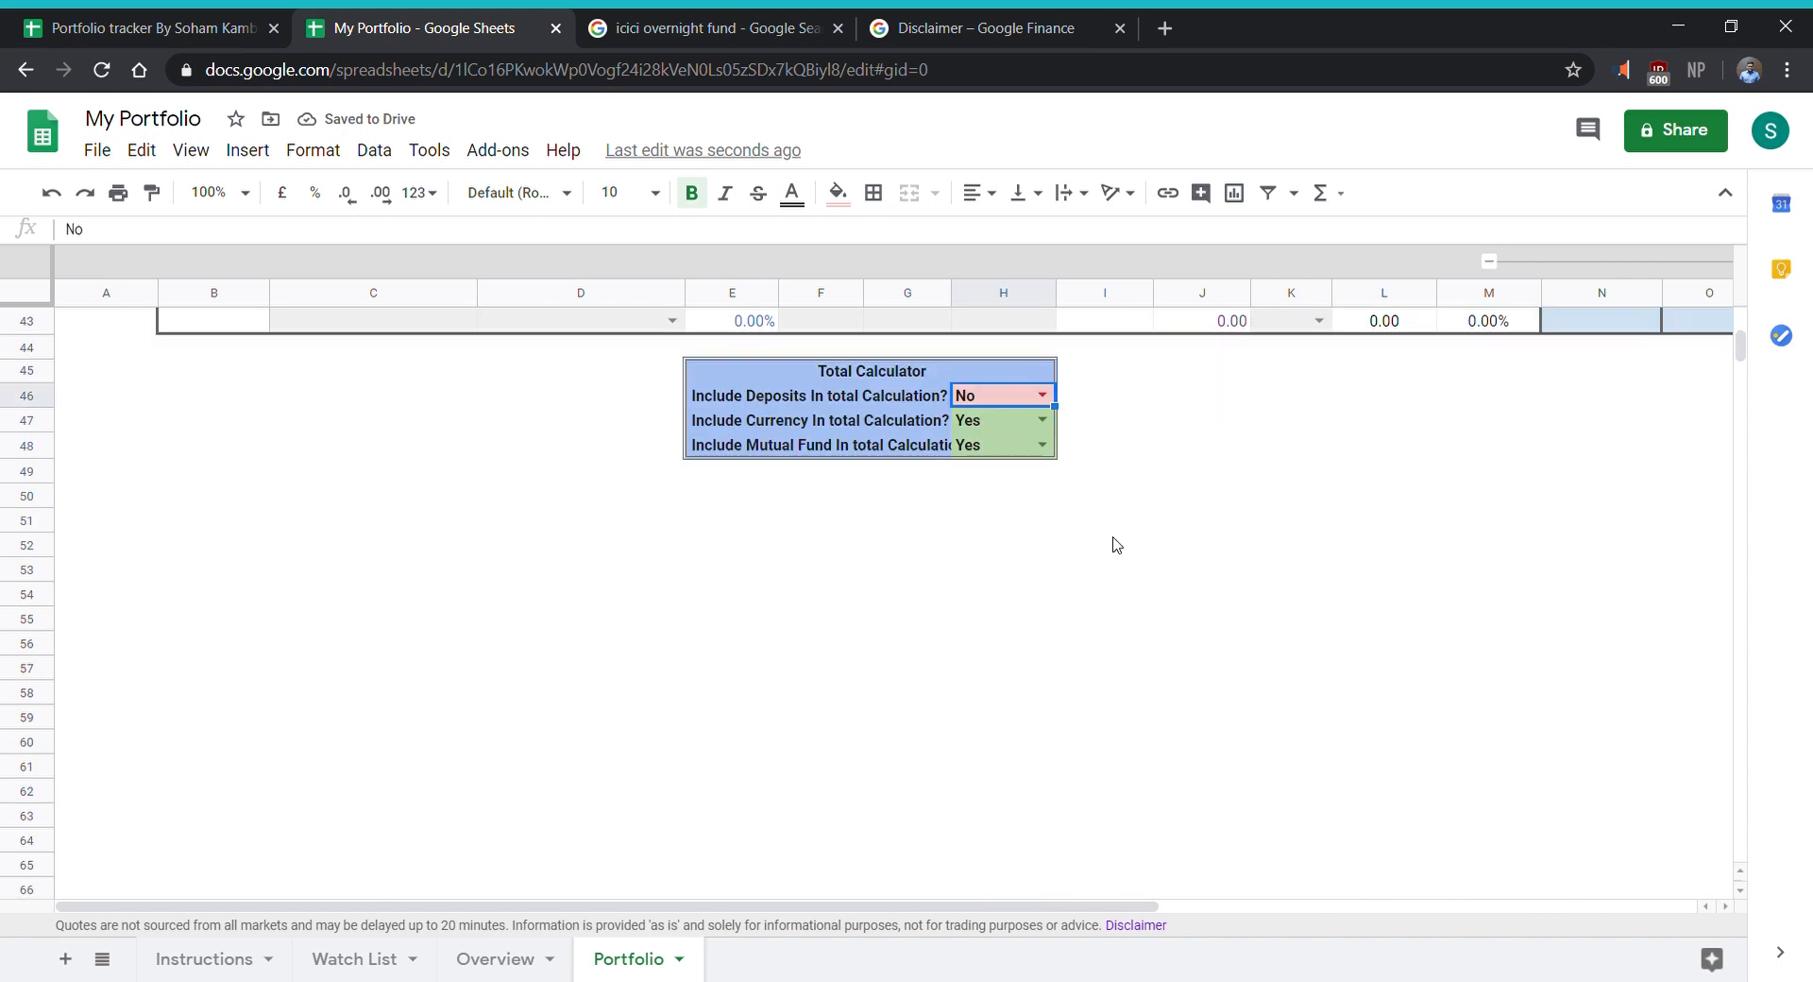
pyautogui.click(1044, 422)
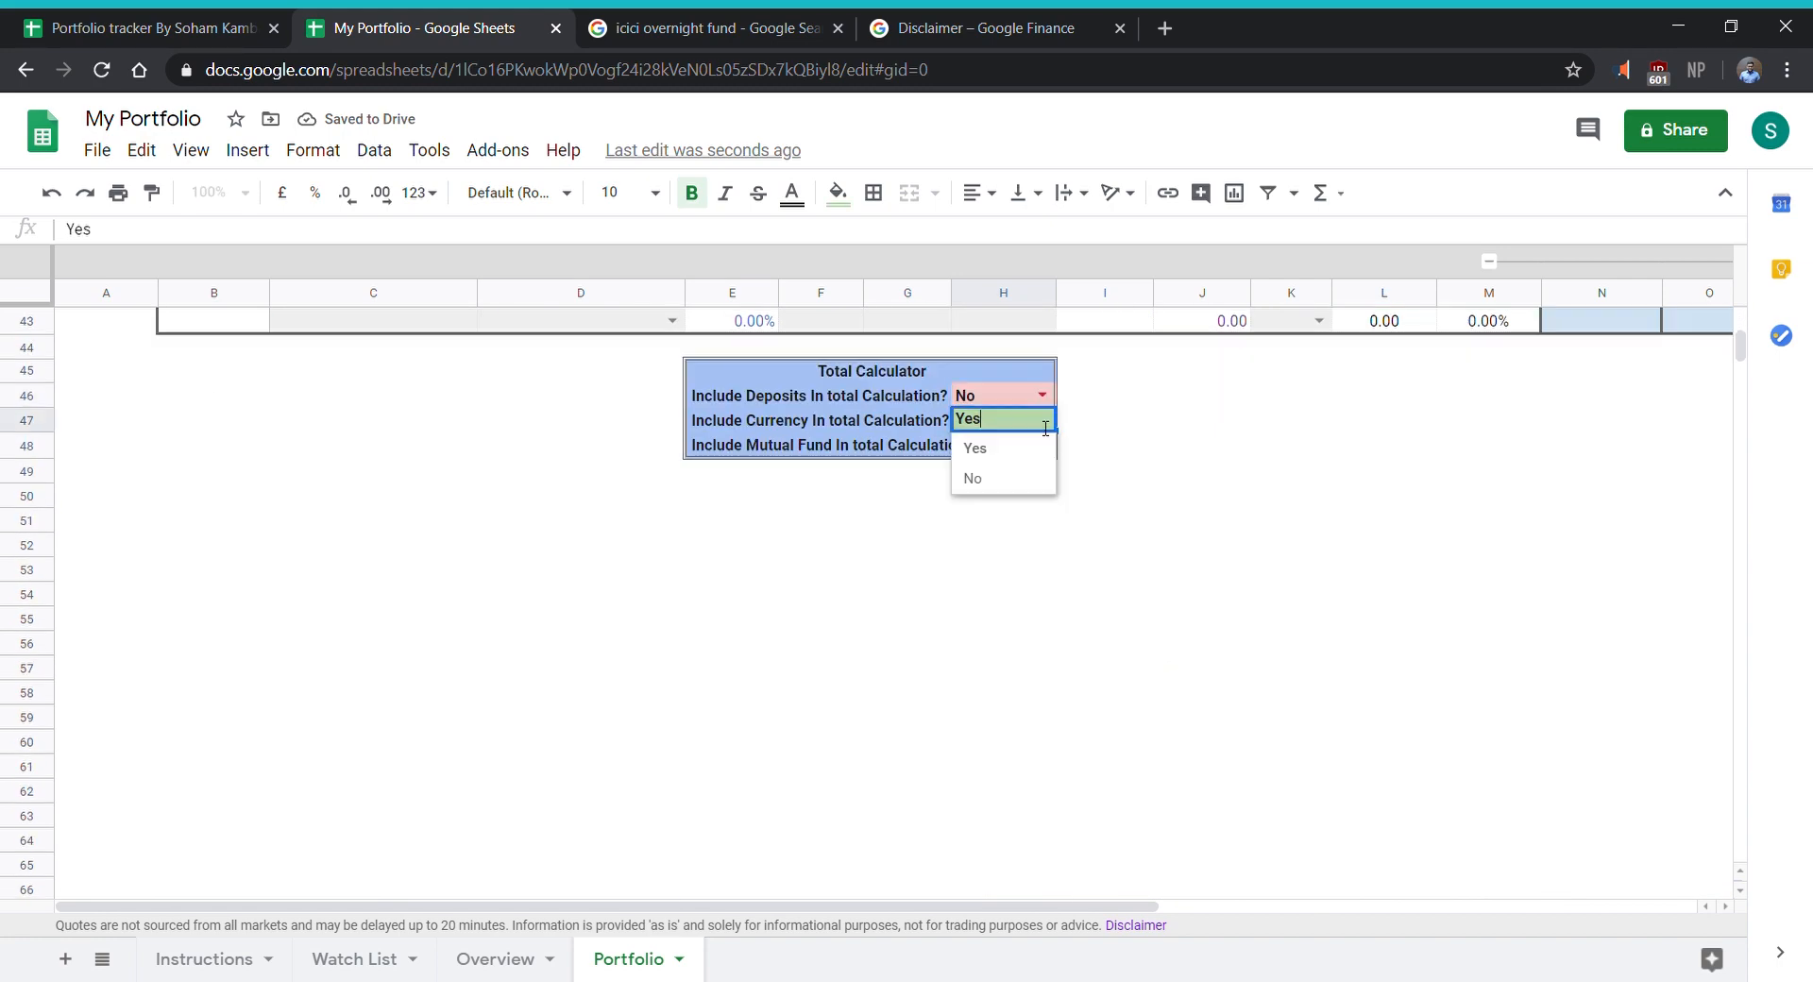
pyautogui.click(1018, 480)
pyautogui.scroll(10, 1049, 585)
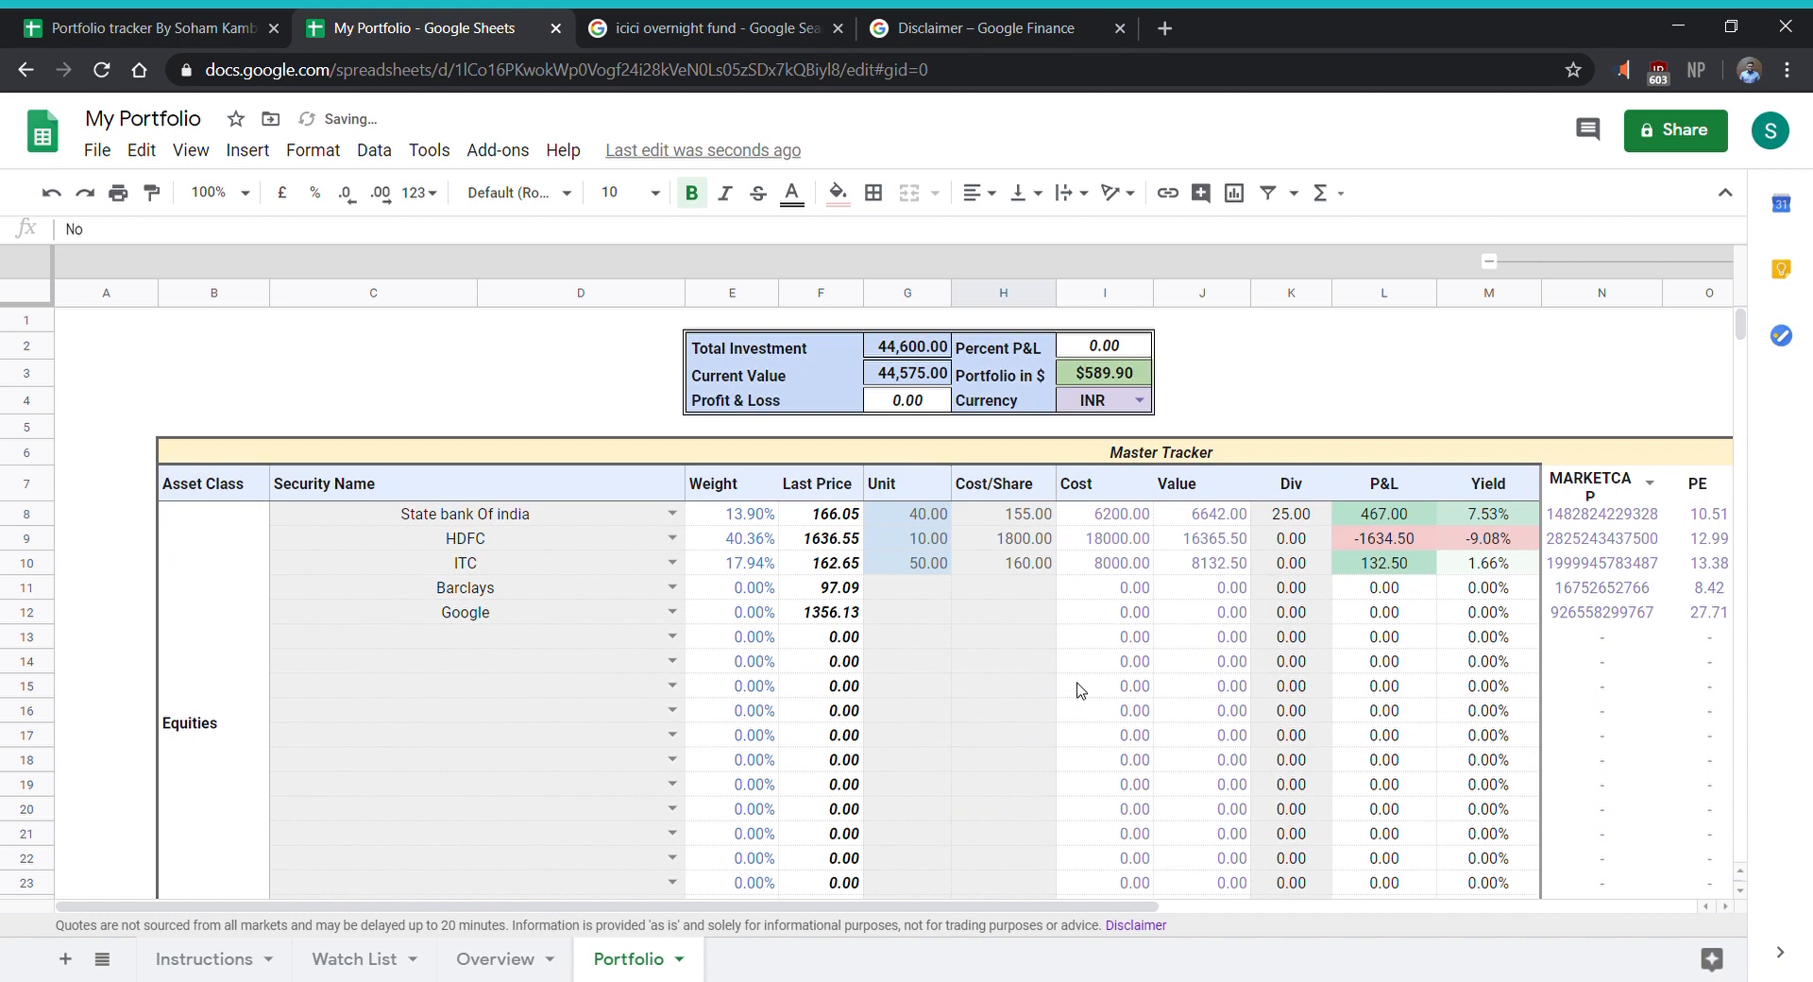
# - Exclude mutual funds from the total calculation in the Total Calculator and review the equity-only portfolio summary
pyautogui.scroll(-8, 1081, 691)
pyautogui.click(1040, 730)
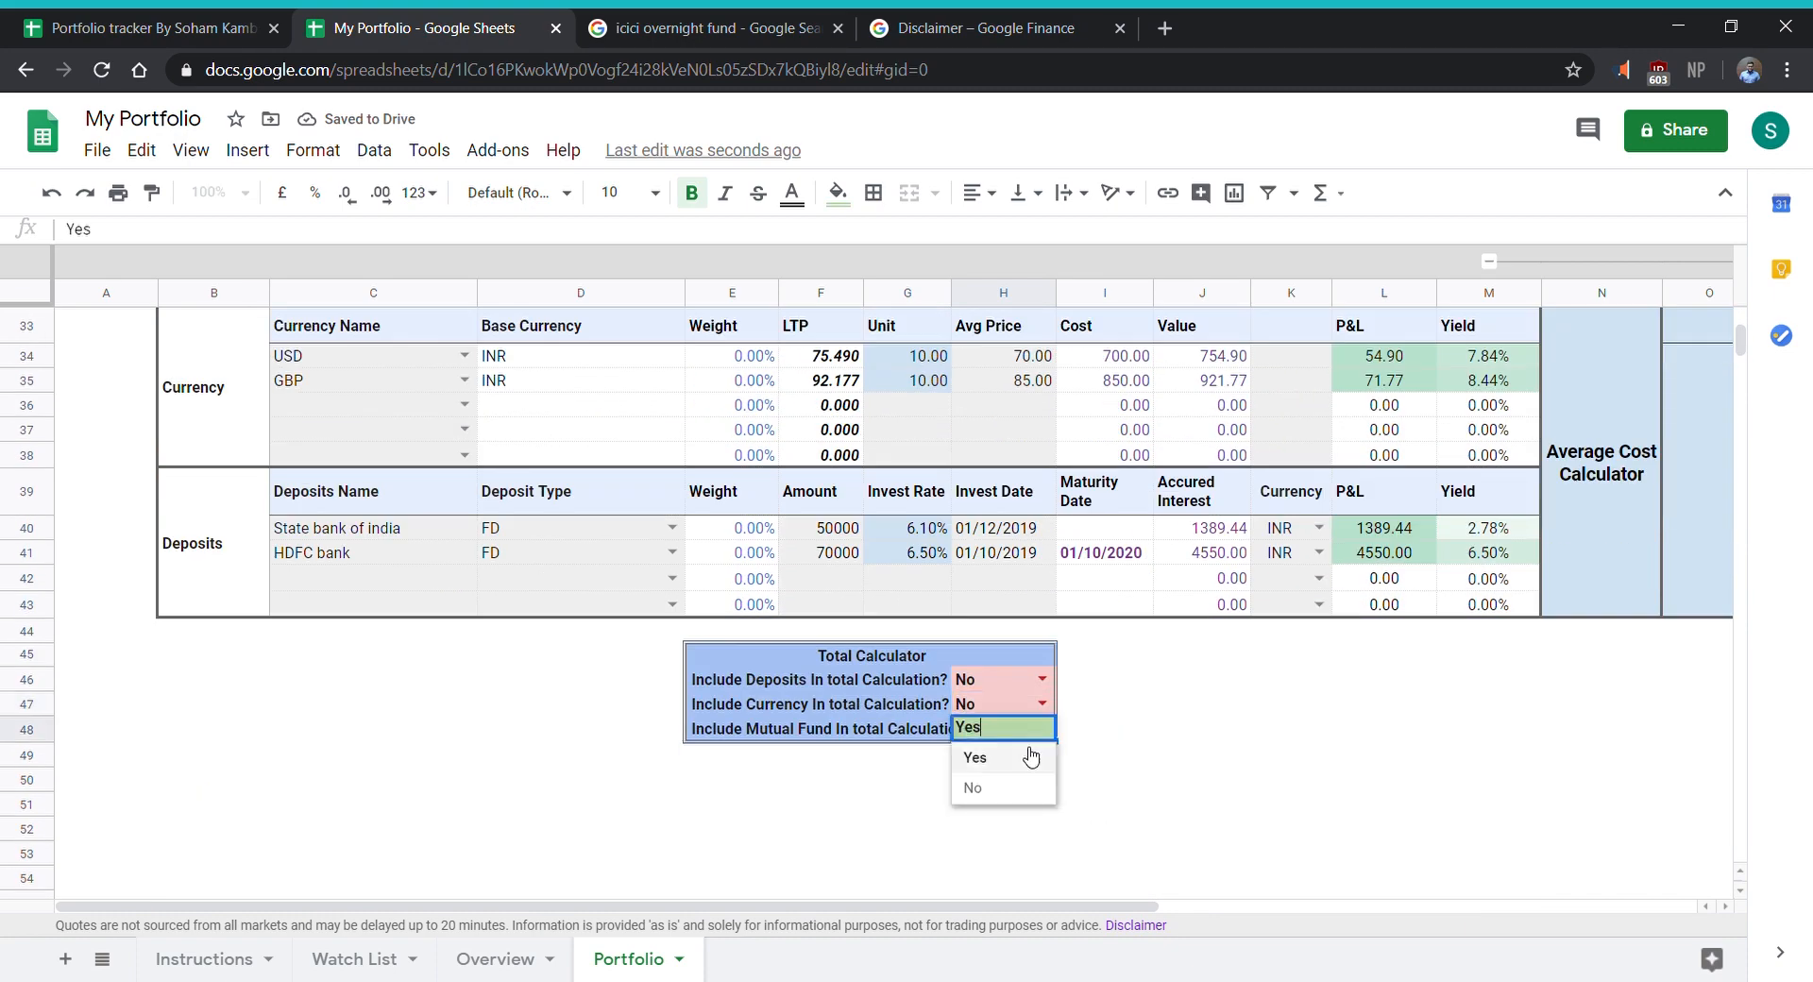
pyautogui.click(1018, 787)
pyautogui.scroll(7, 1239, 725)
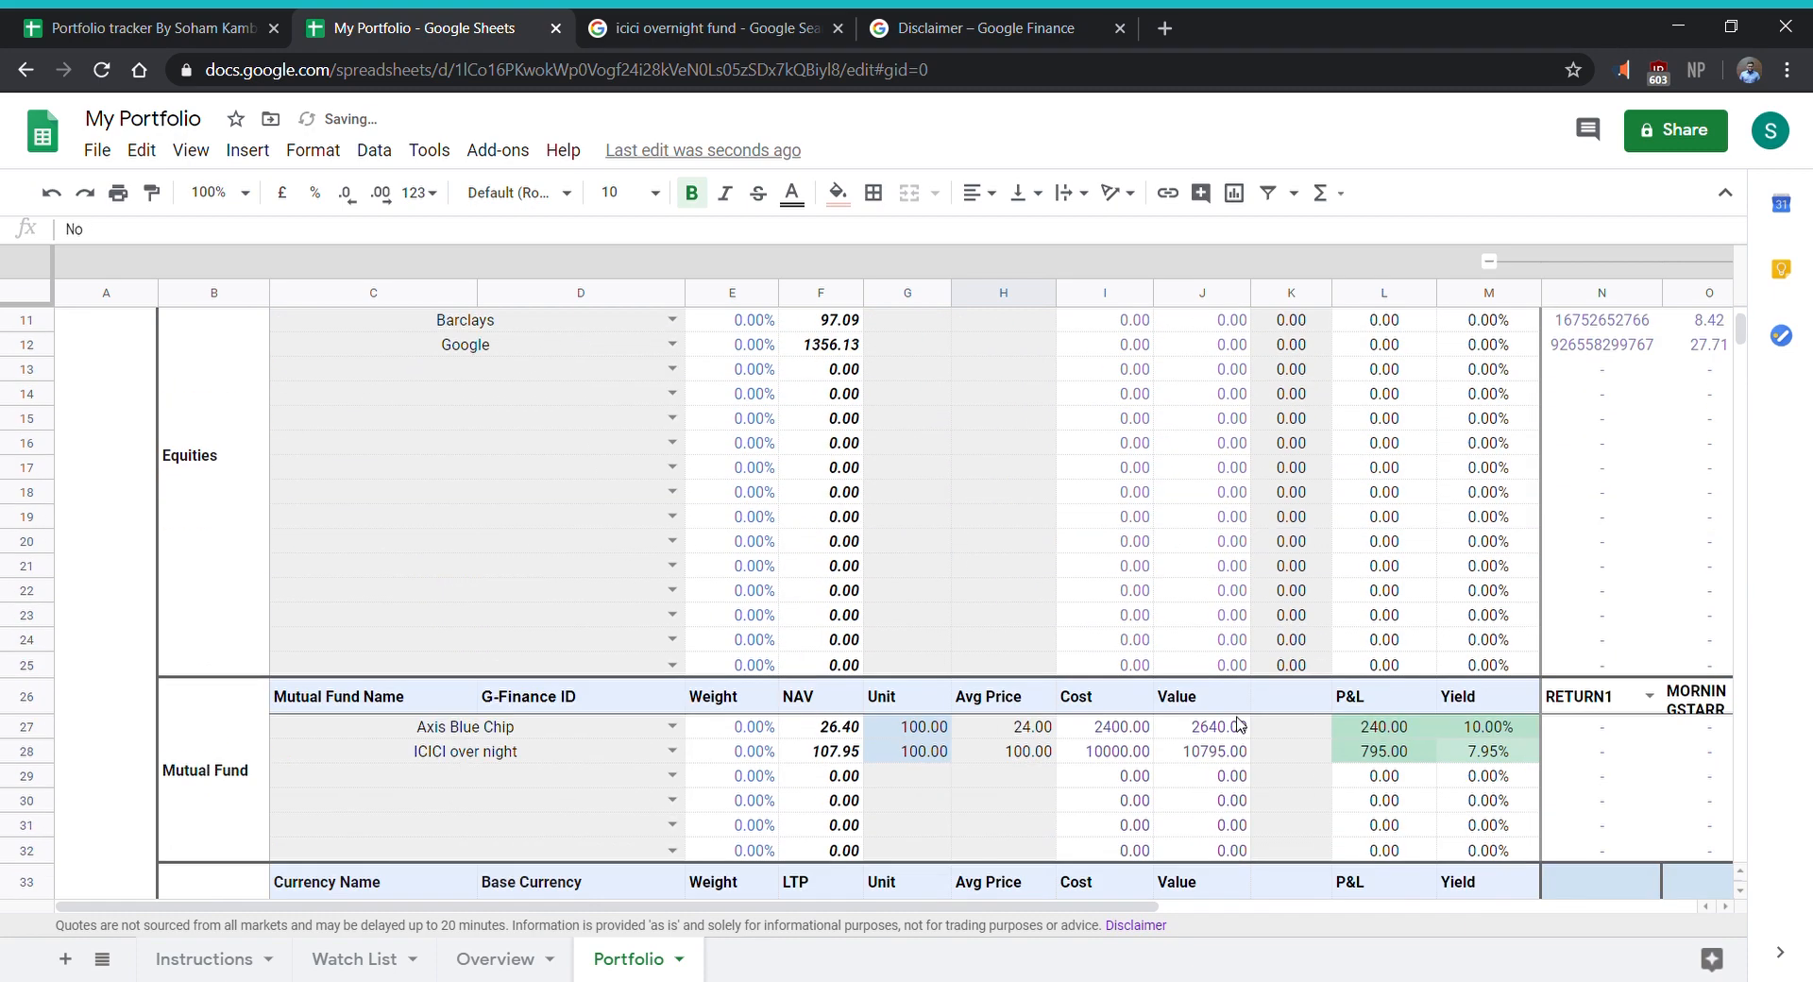
pyautogui.scroll(3, 1239, 724)
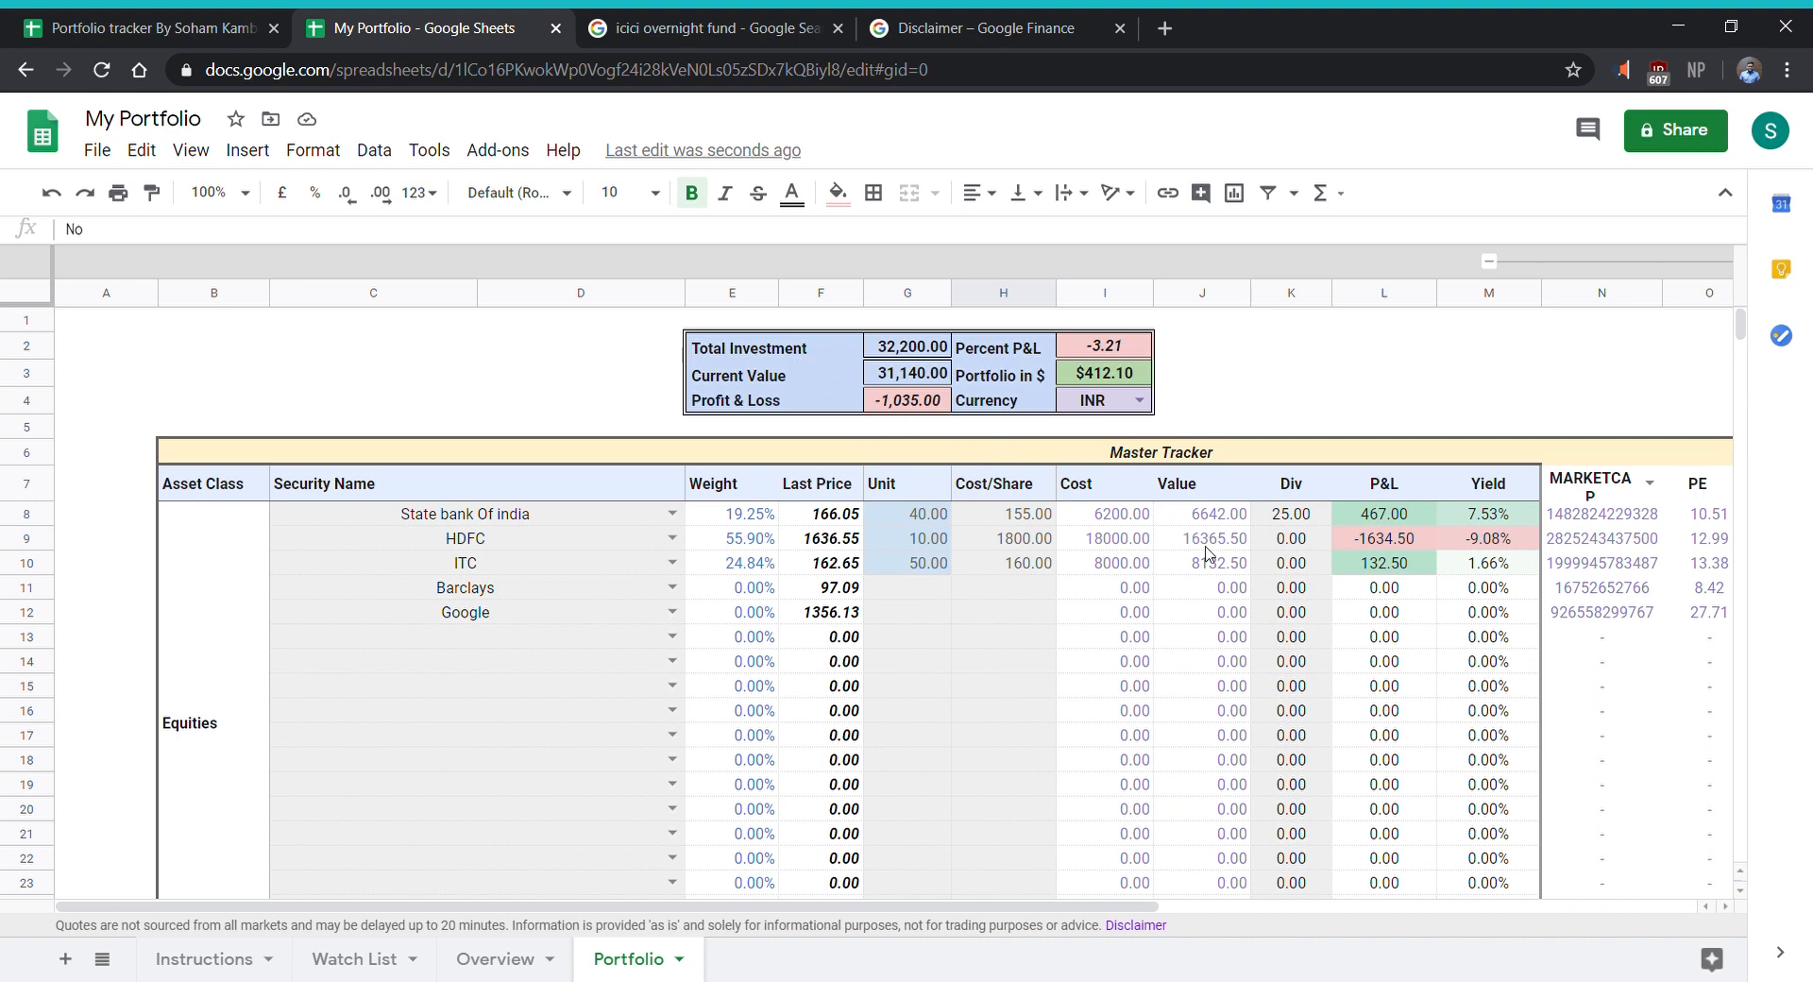
# - Collapse the column group N through R in the Portfolio sheet, accepting the protected-range edit and suppressing its warning for 5 minutes
pyautogui.click(1489, 262)
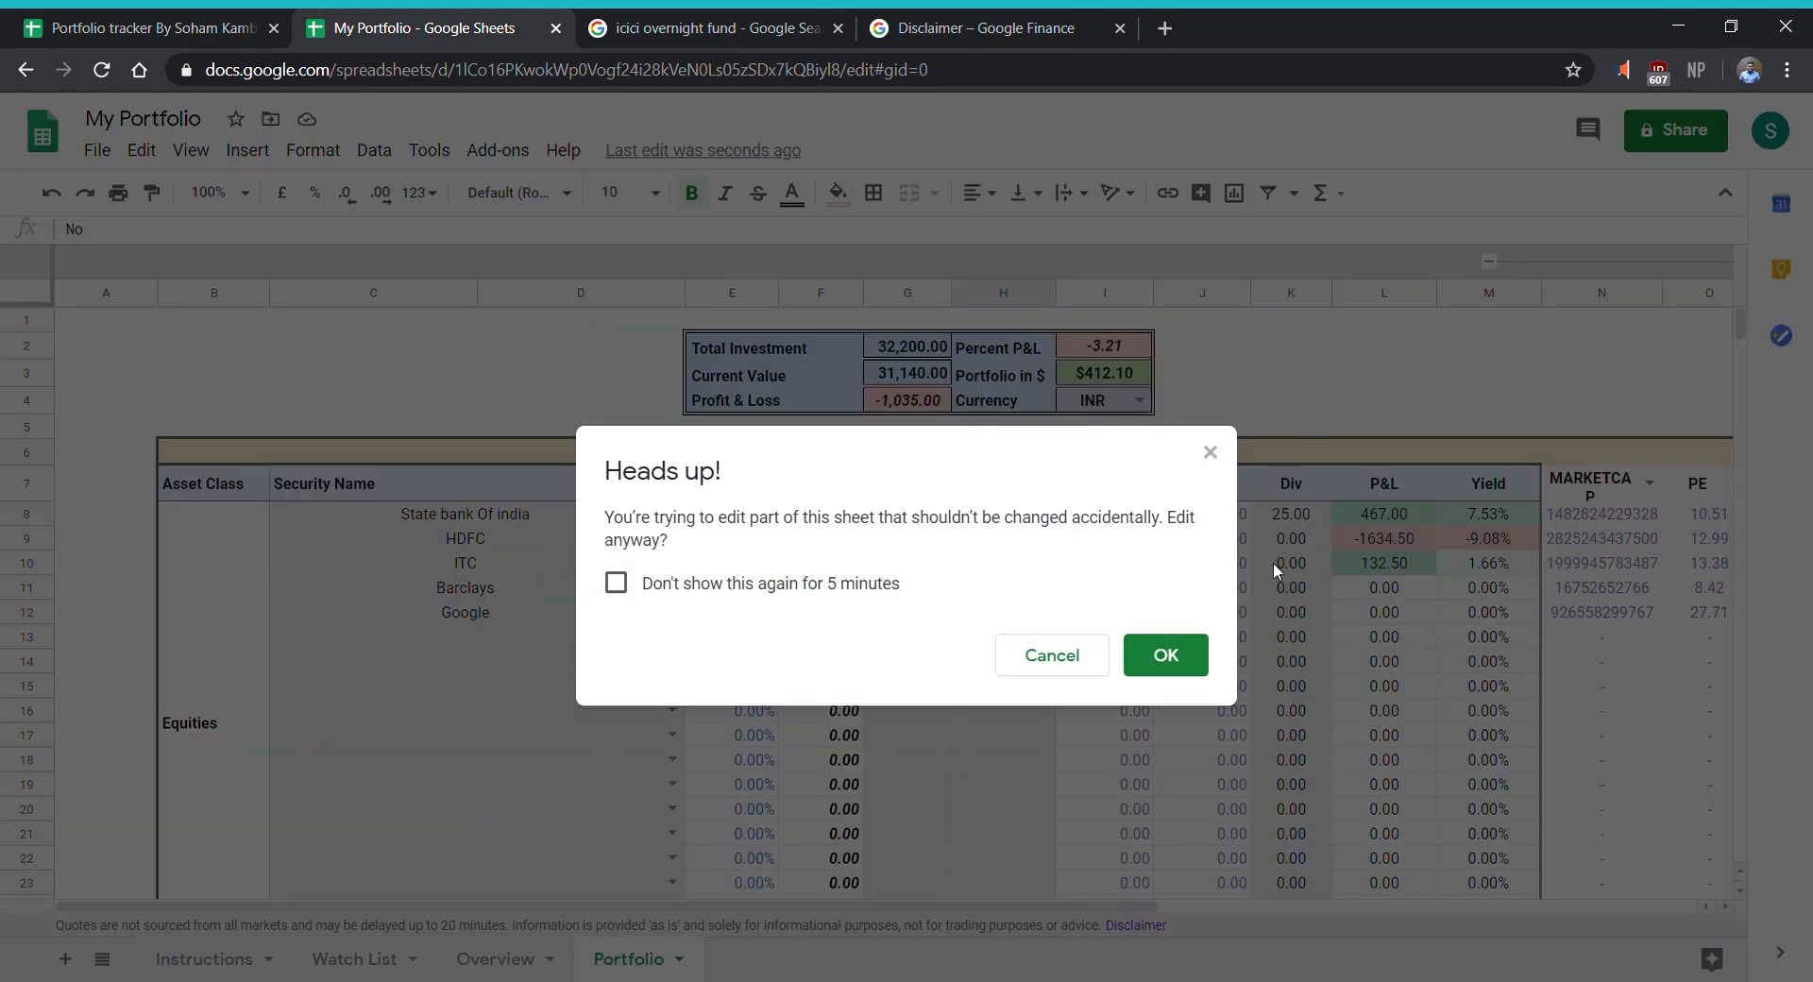
pyautogui.click(616, 583)
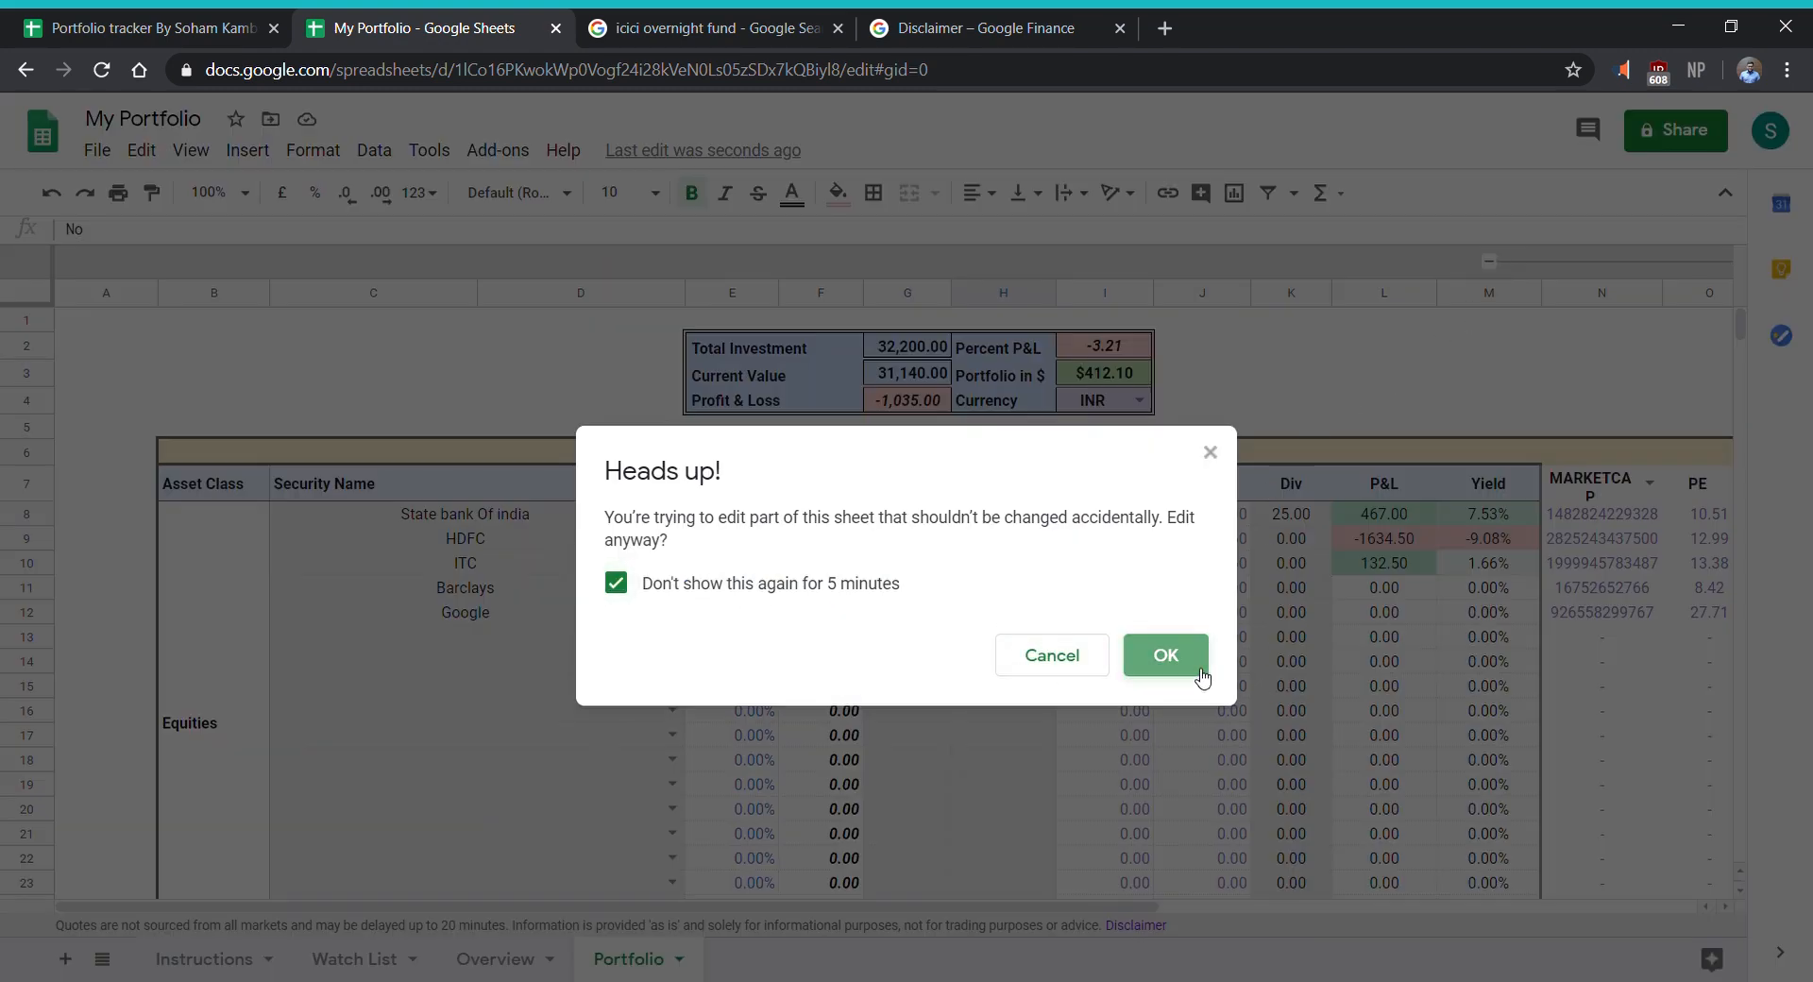
pyautogui.click(1164, 656)
pyautogui.scroll(-2, 1189, 549)
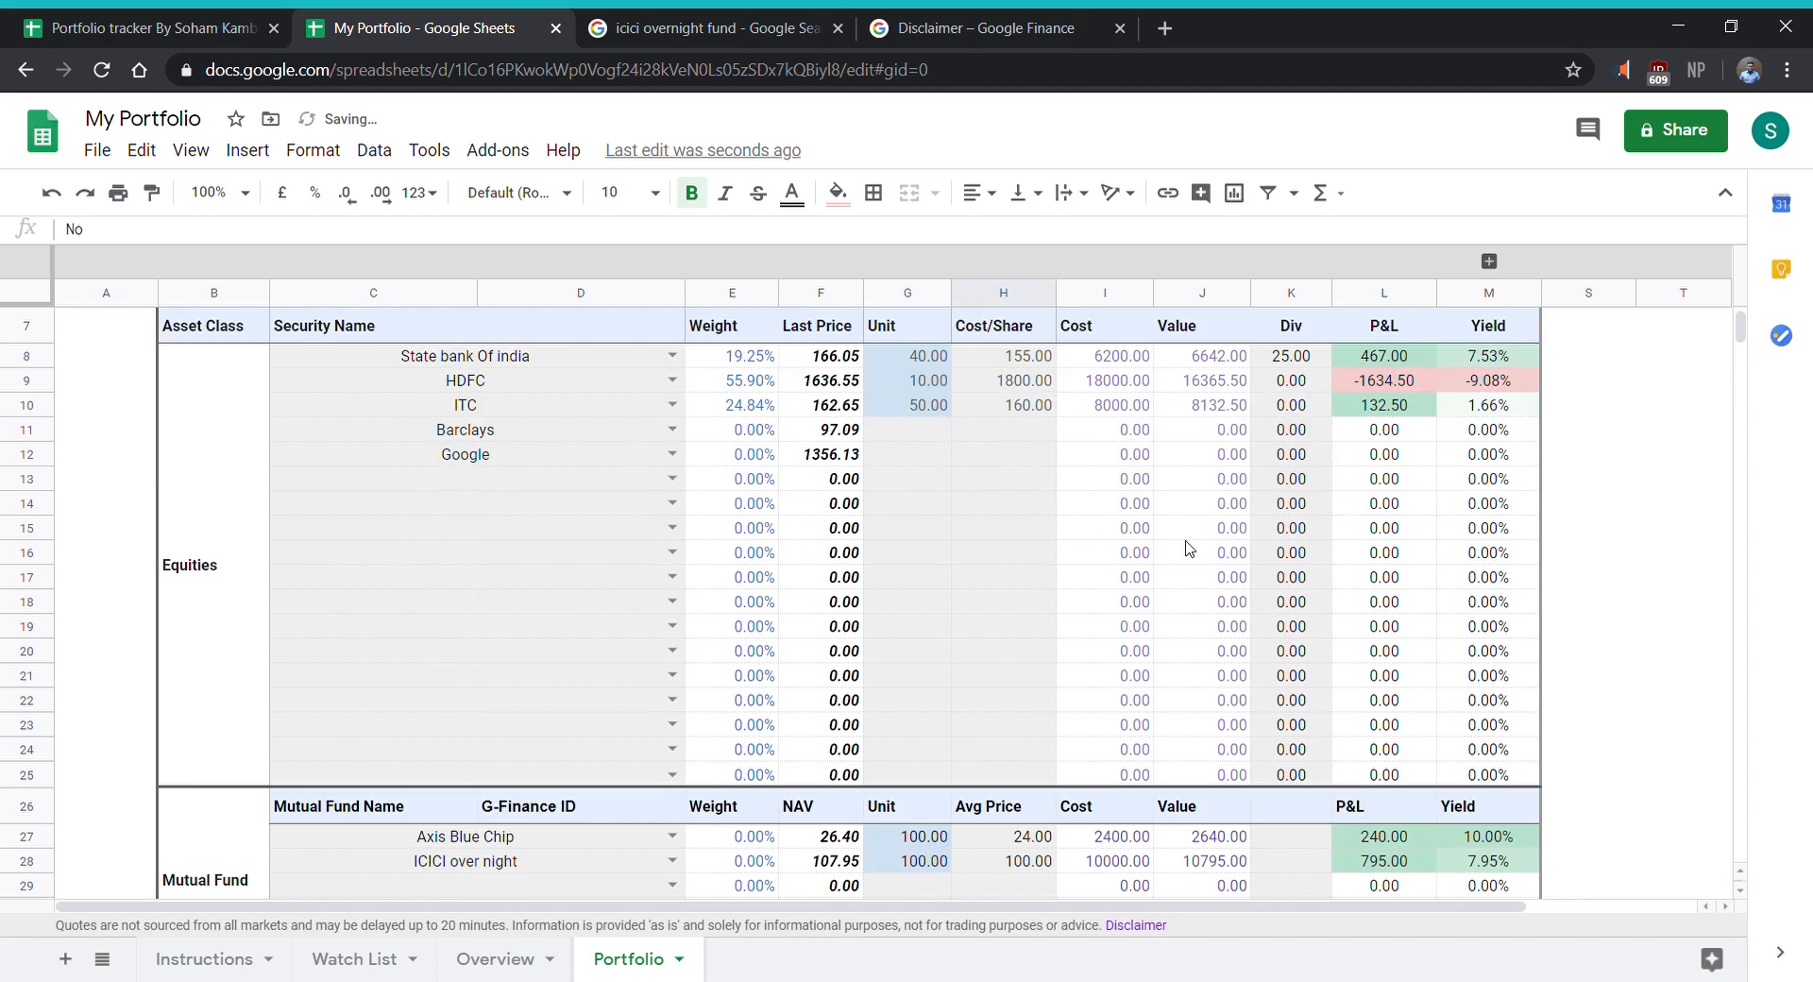
pyautogui.scroll(-5, 1189, 548)
pyautogui.scroll(5, 496, 335)
# - Examine the Overview sheet's investment summary, portfolio and sectorial distribution charts, and the Money Weighted Rate of Return chart
pyautogui.click(503, 958)
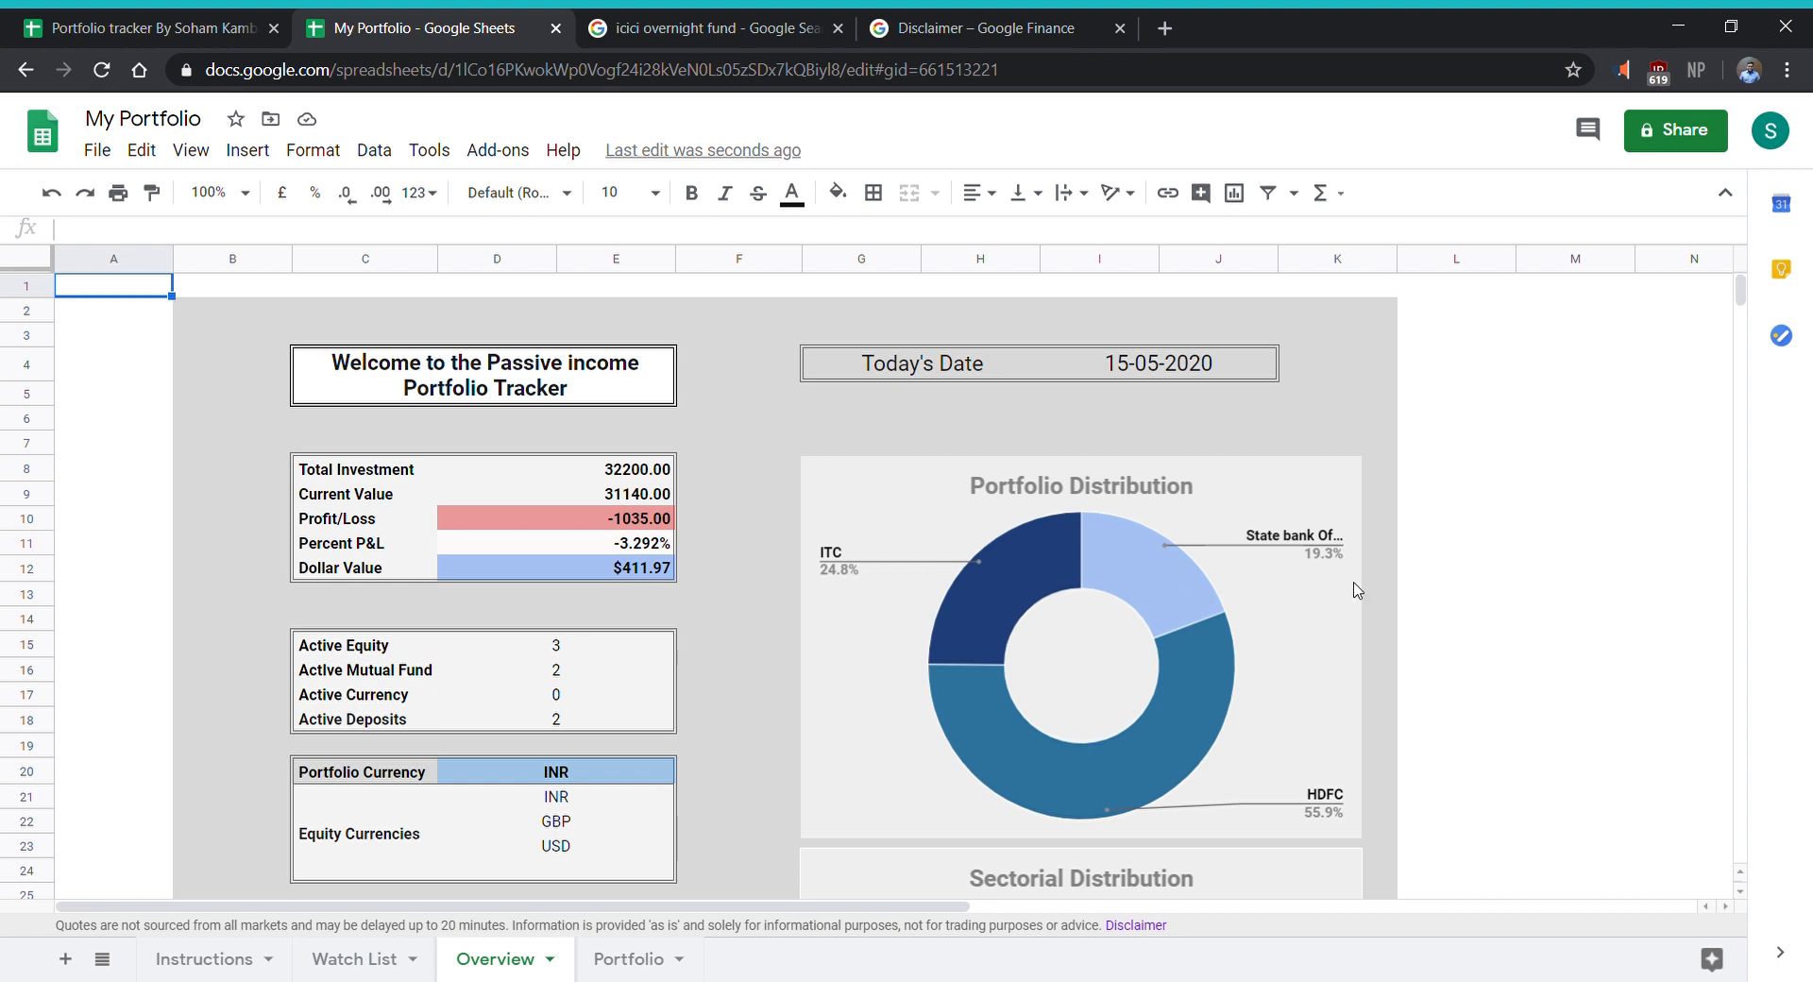
pyautogui.scroll(-5, 1256, 780)
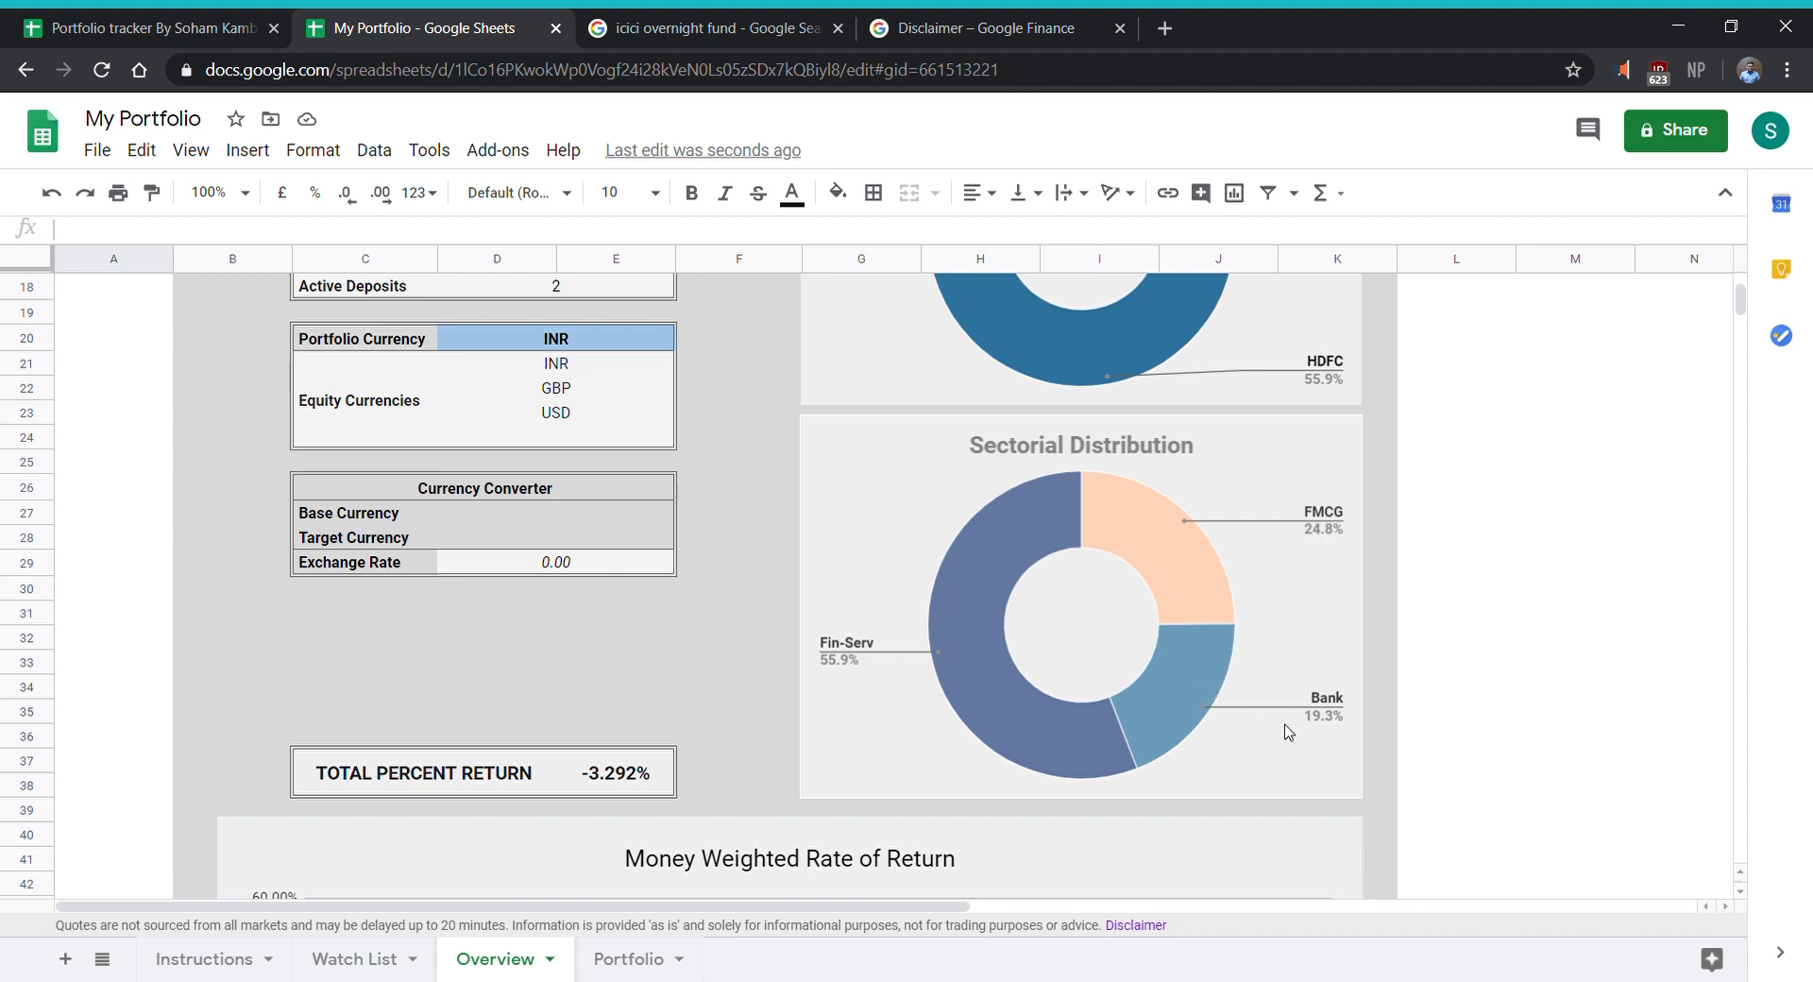
pyautogui.scroll(-5, 1208, 741)
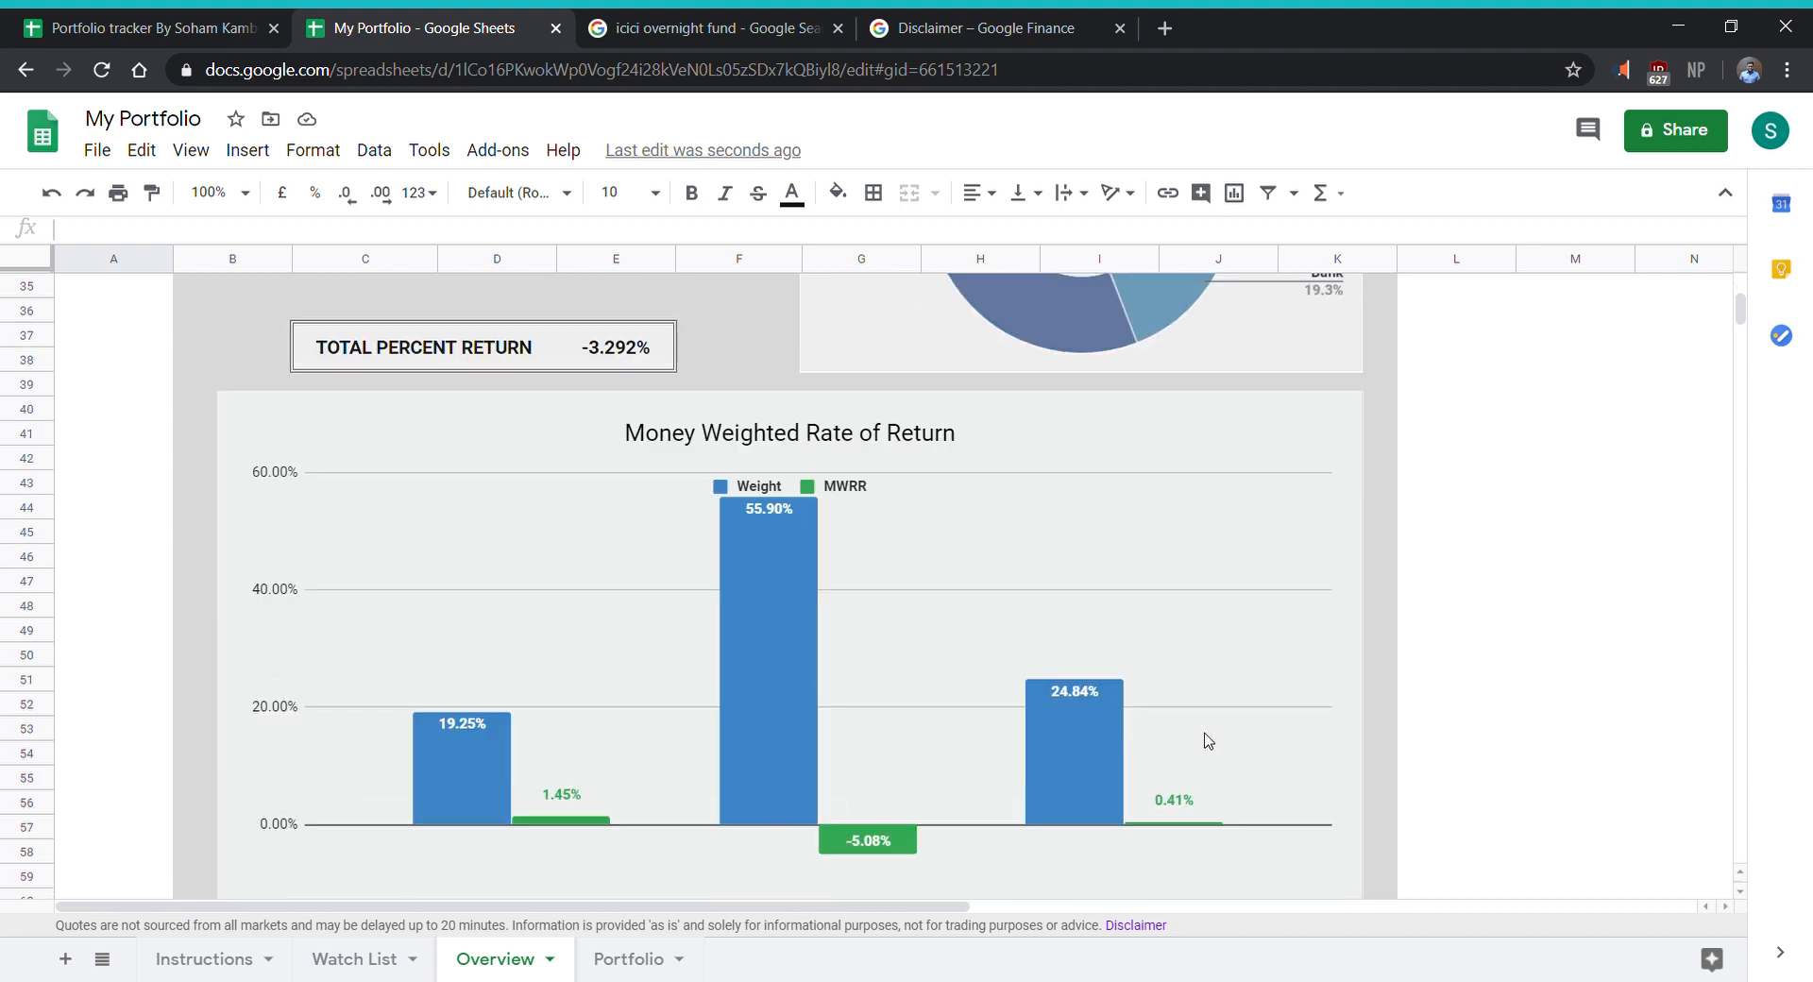
pyautogui.scroll(-3, 1209, 742)
pyautogui.scroll(5, 1057, 736)
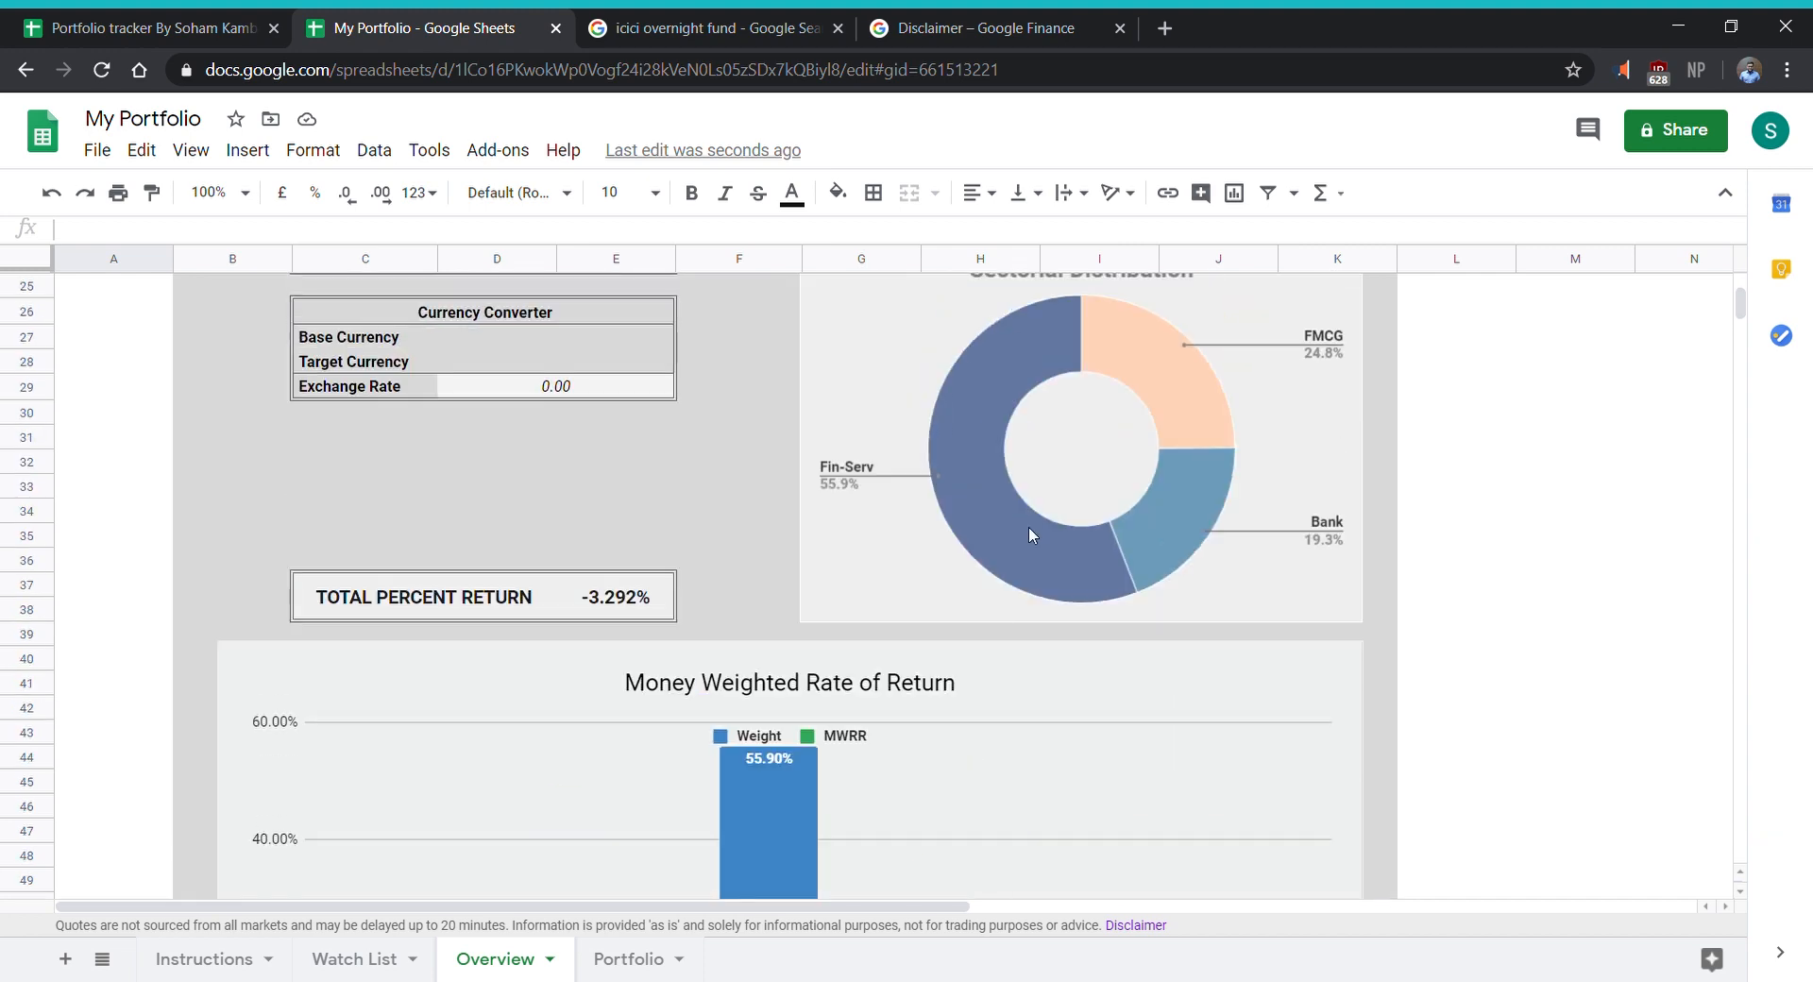
pyautogui.scroll(5, 1028, 526)
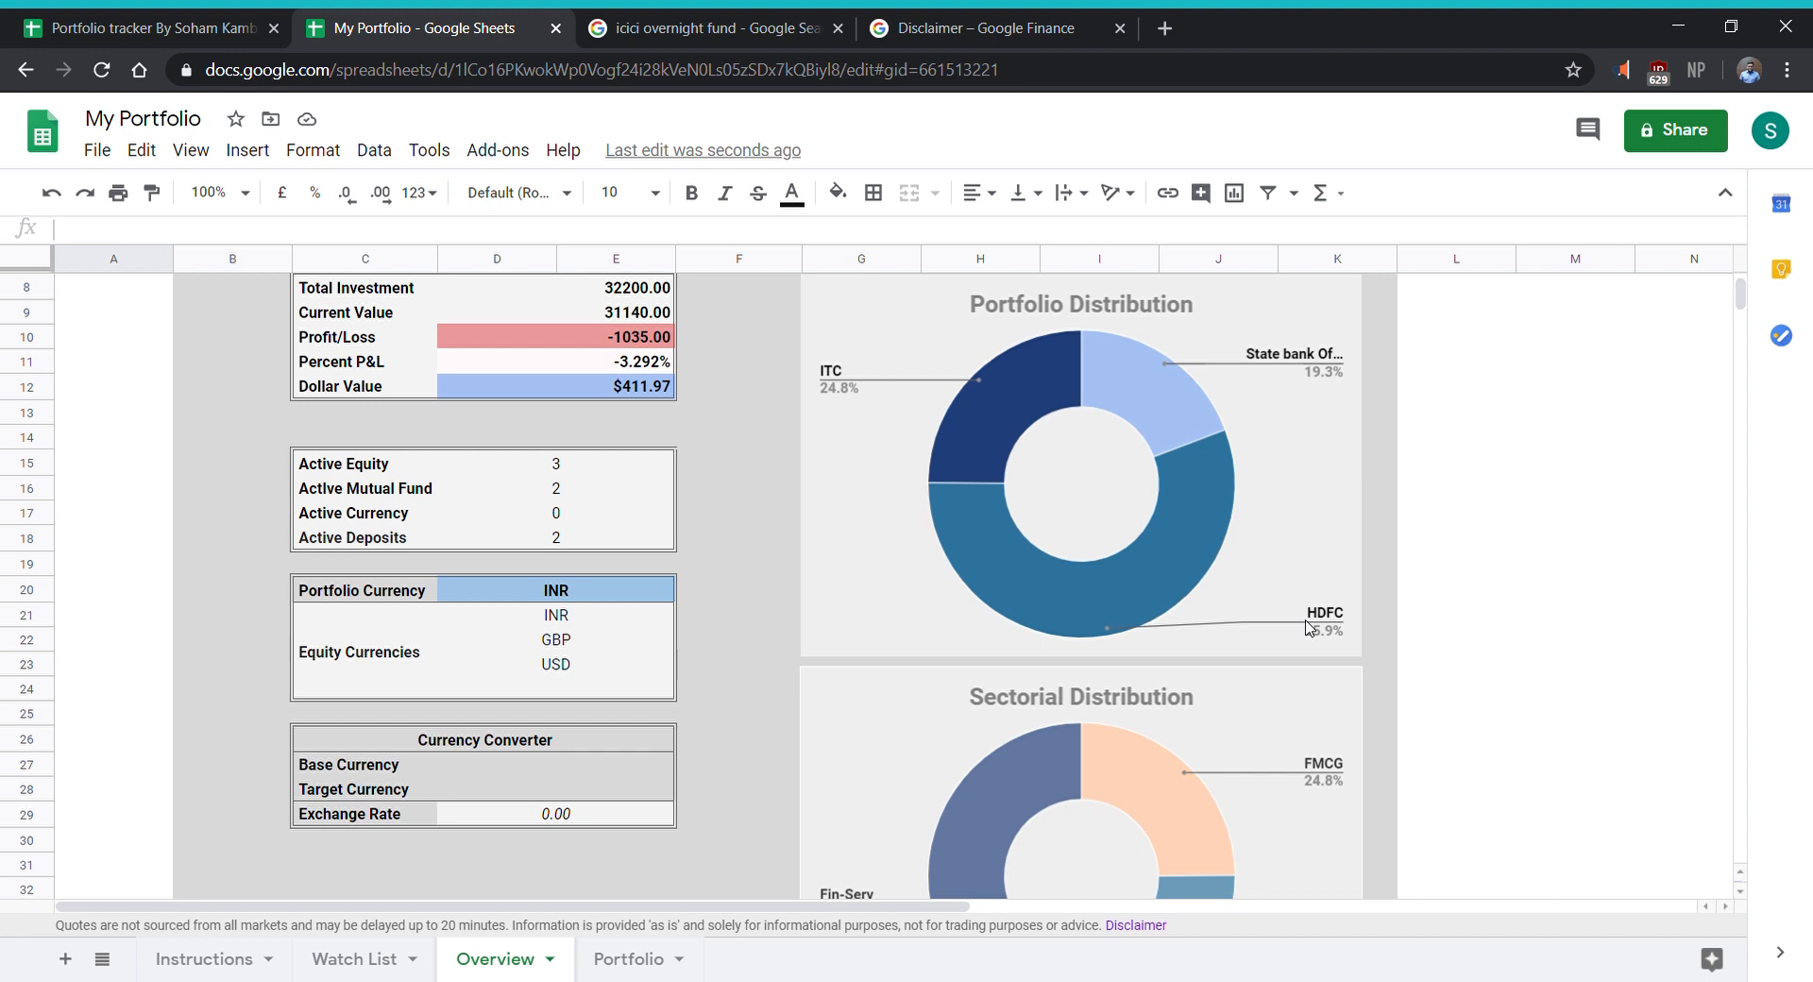
pyautogui.scroll(-8, 1309, 628)
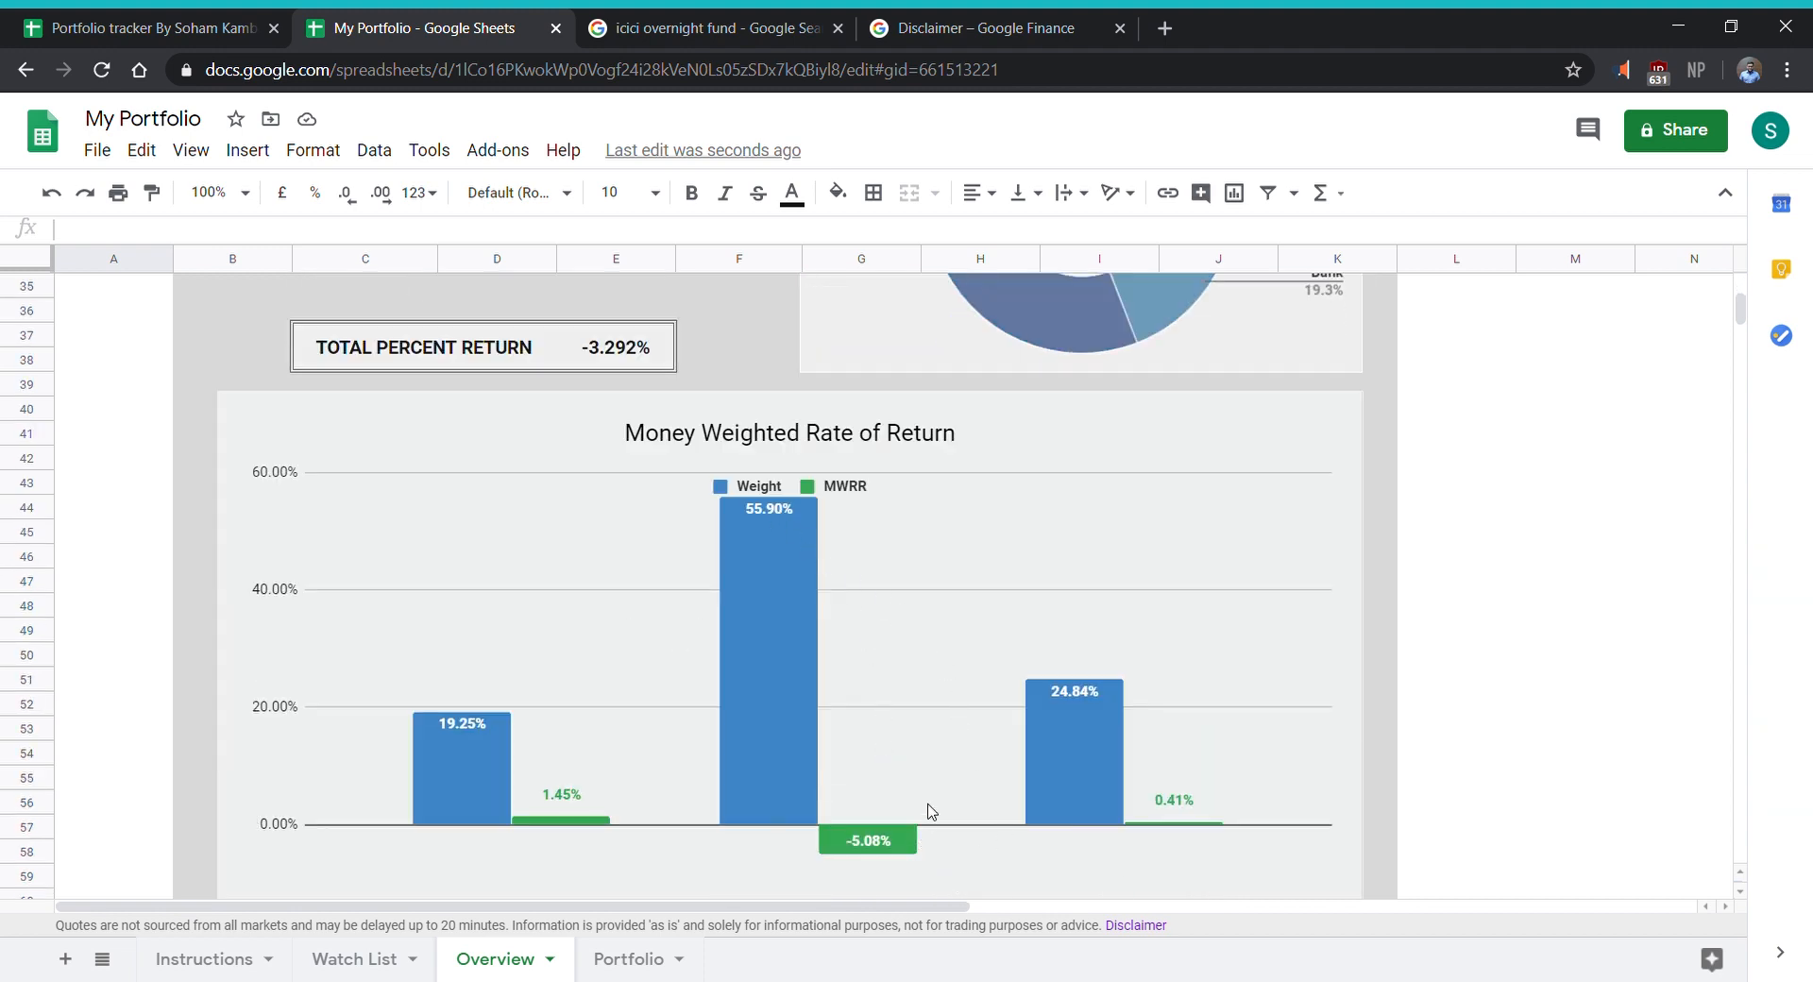
pyautogui.scroll(-5, 877, 864)
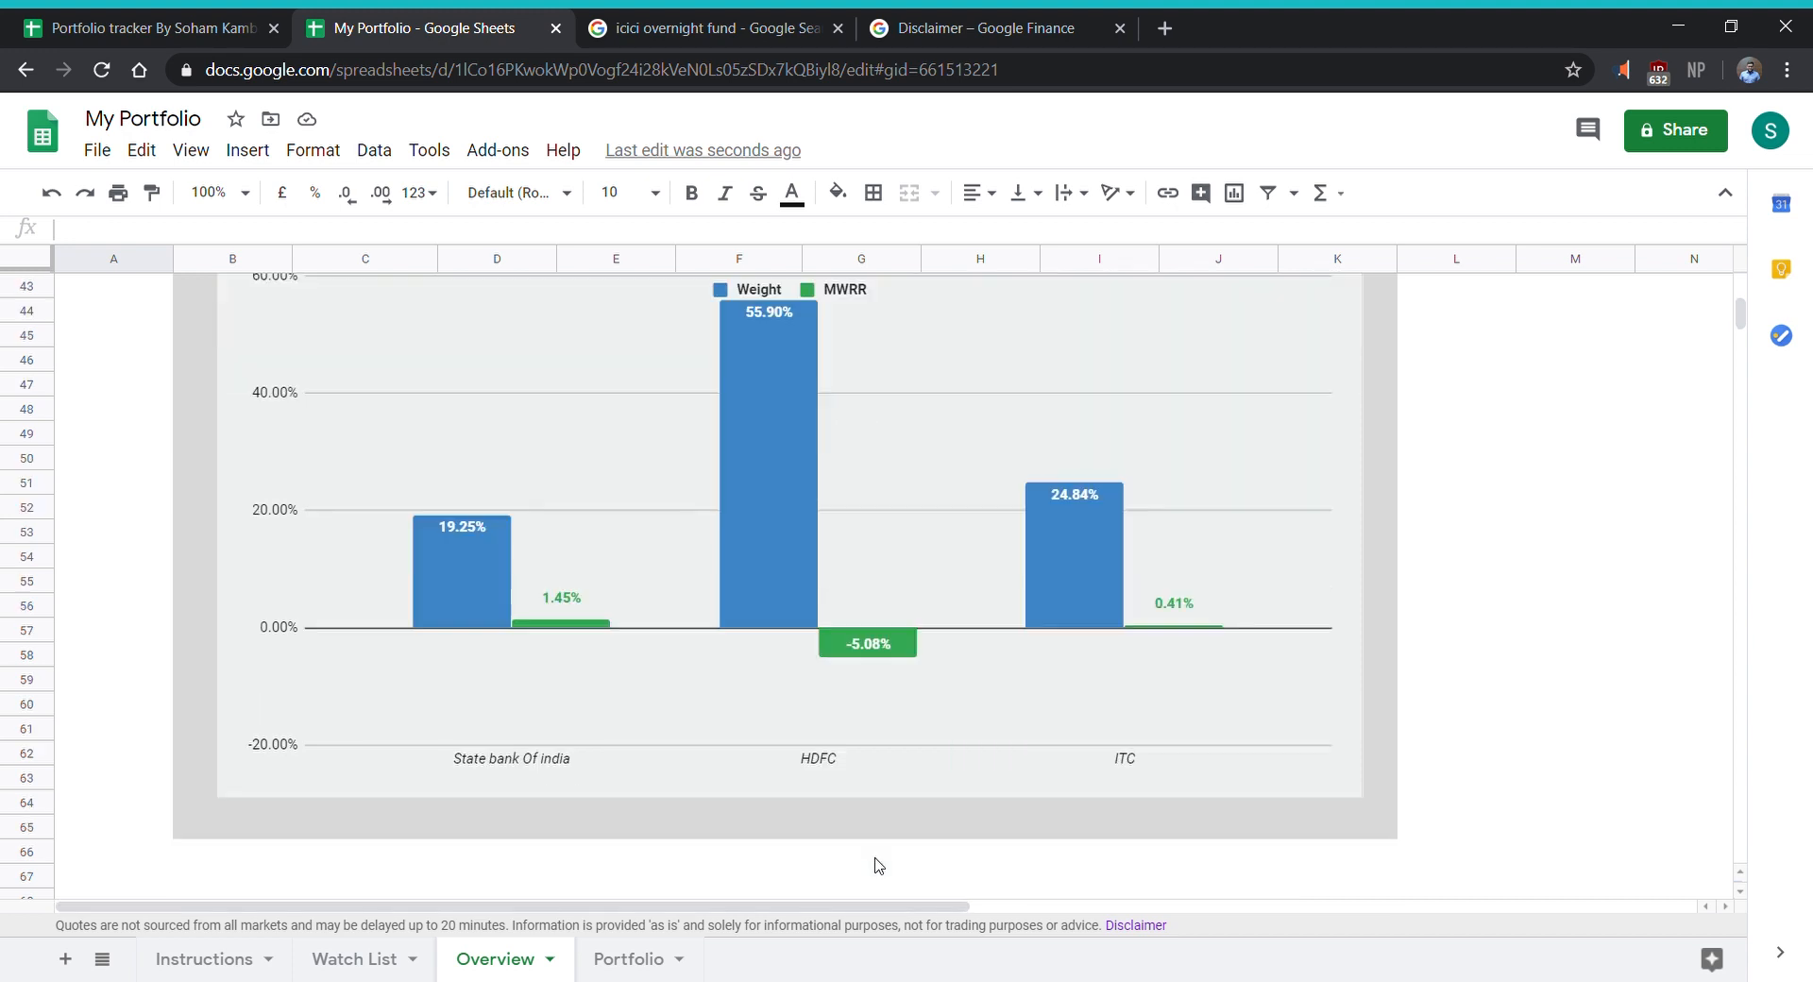
pyautogui.scroll(2, 897, 605)
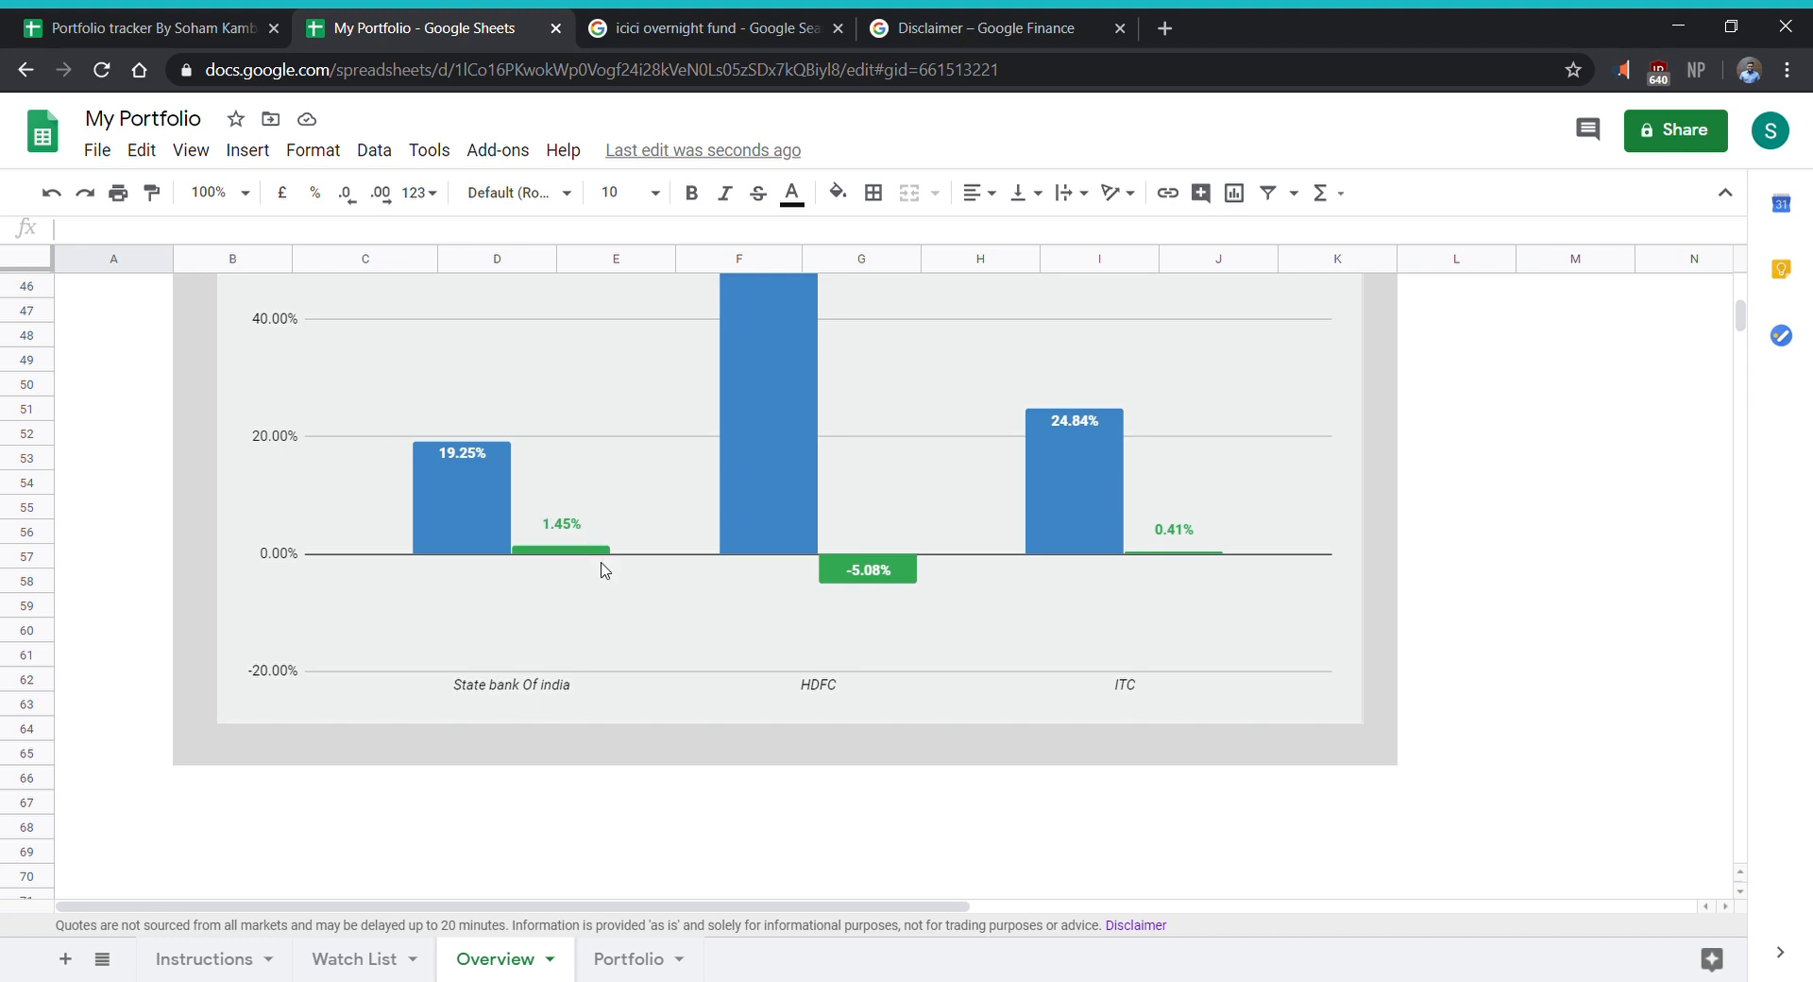
# - Include currency and mutual funds in the total calculation again in the Portfolio sheet's Total Calculator
pyautogui.click(626, 961)
pyautogui.scroll(-5, 919, 748)
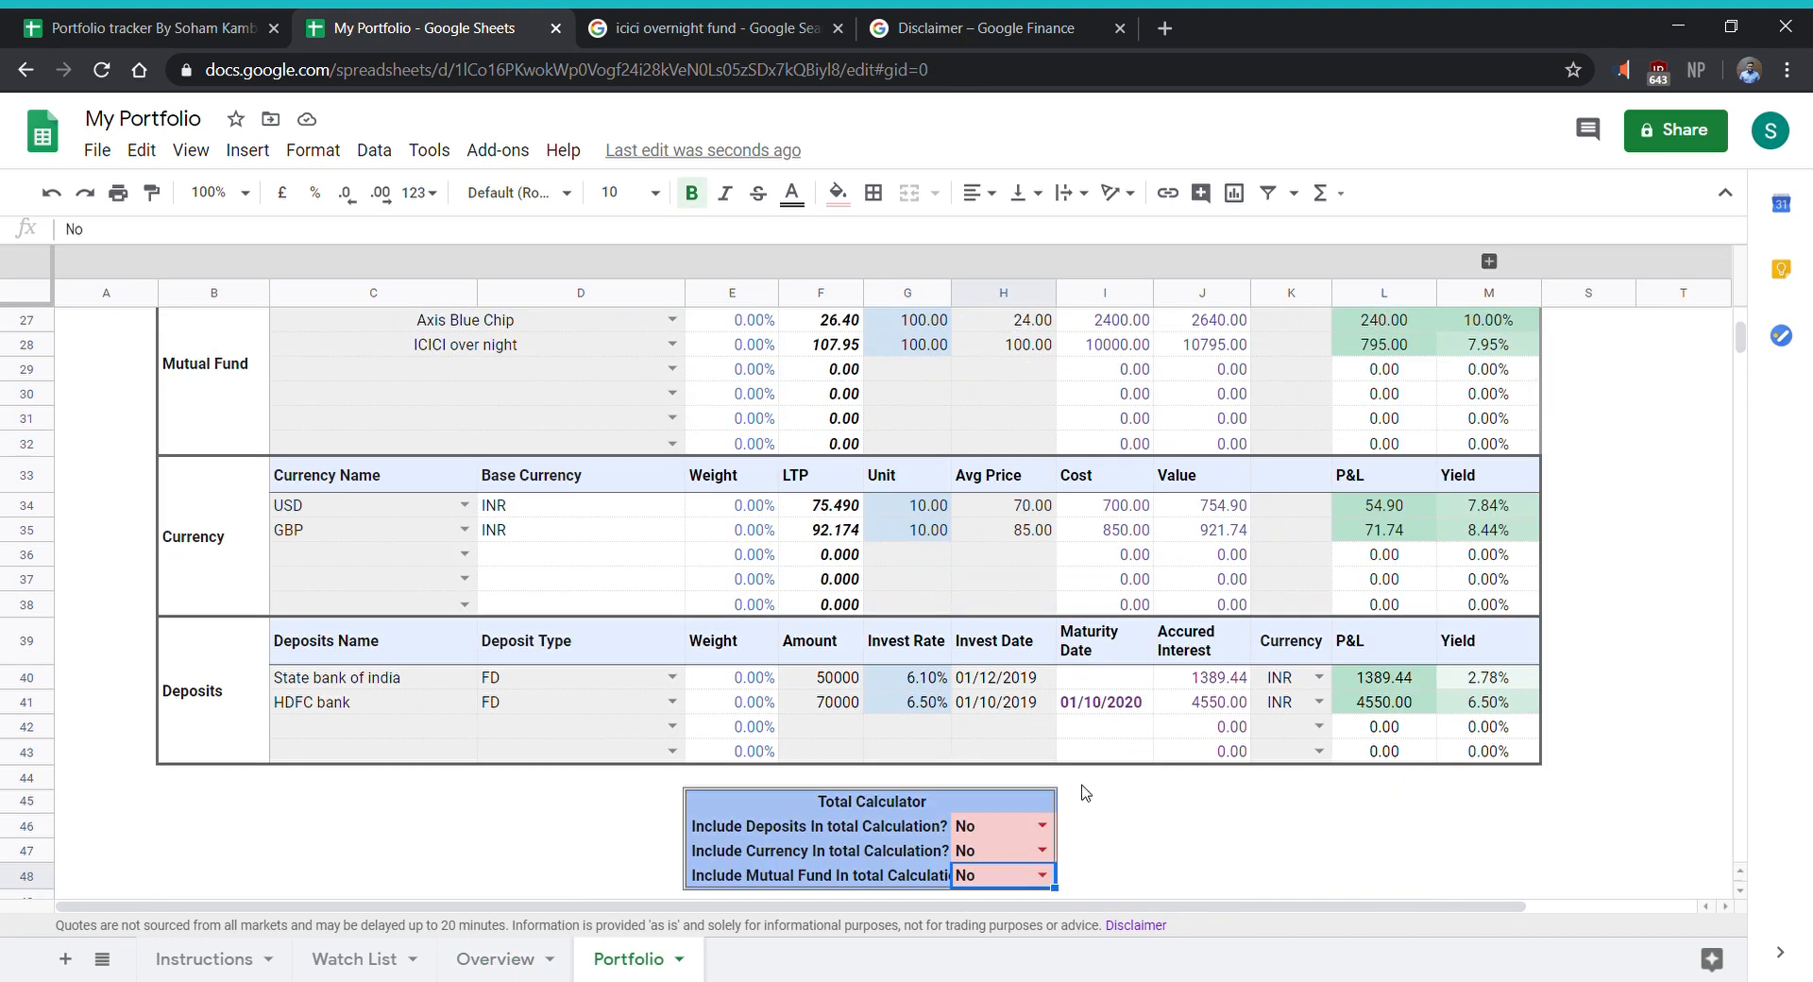
pyautogui.click(1046, 847)
pyautogui.click(1043, 849)
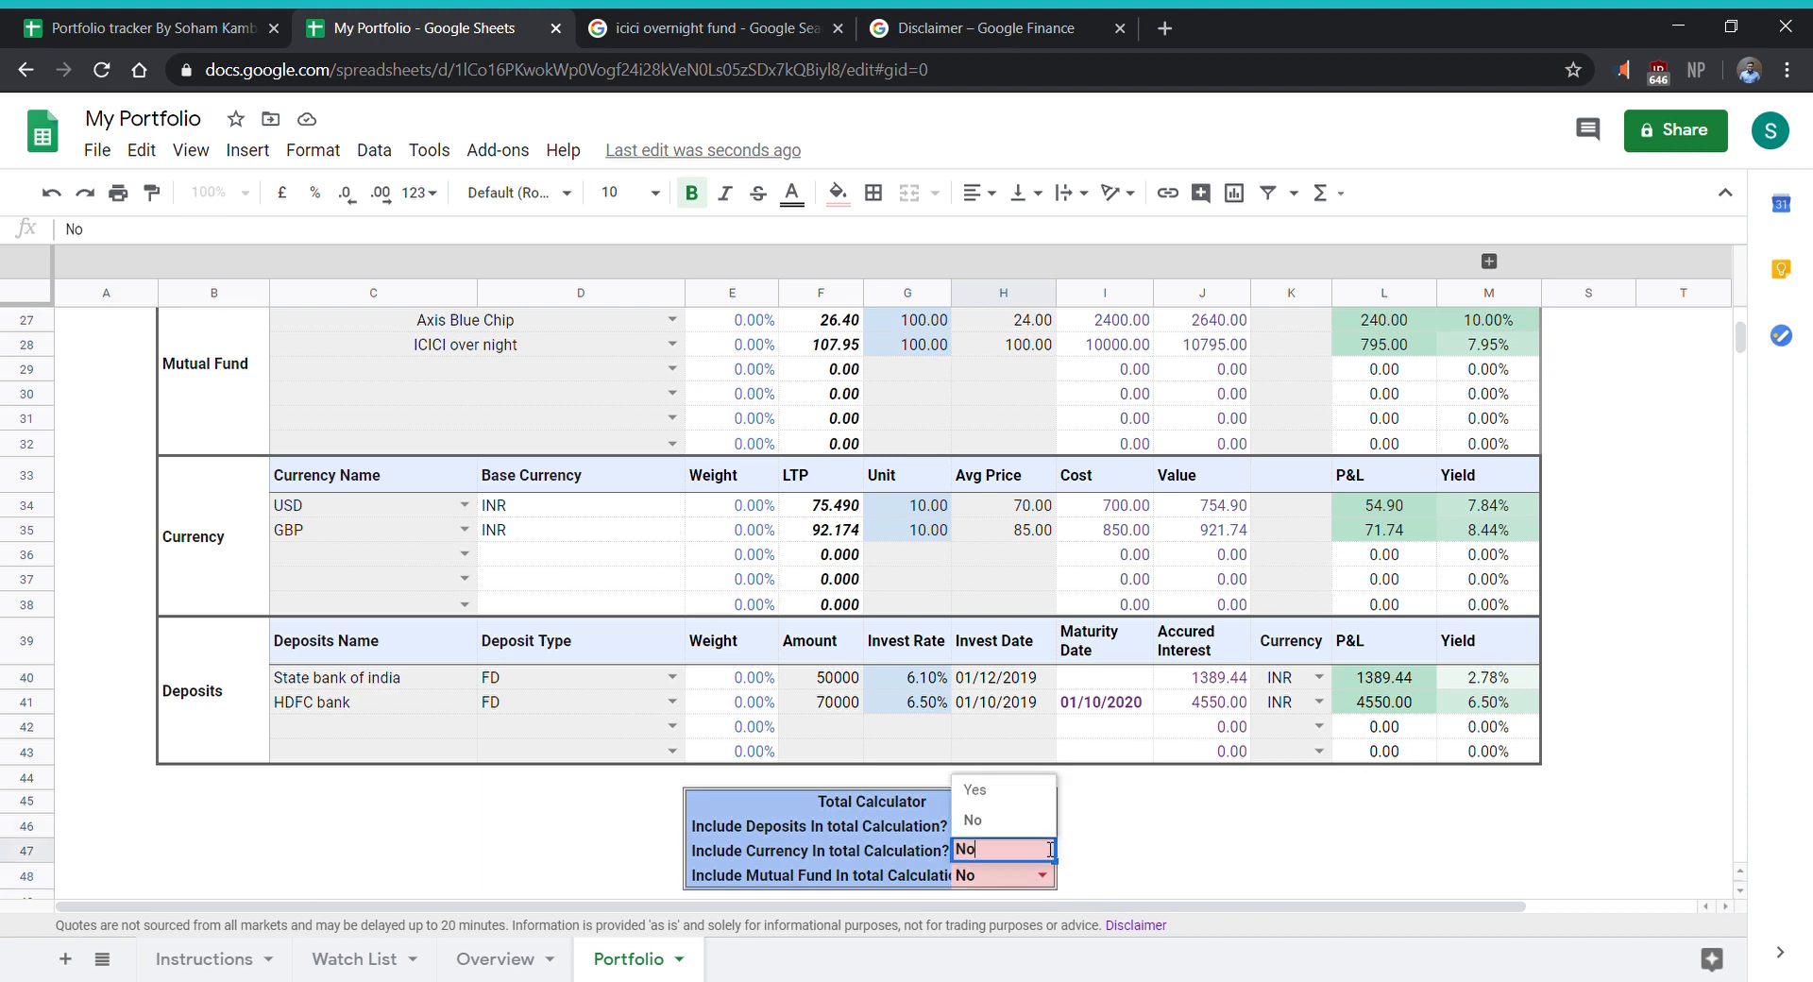
pyautogui.click(1020, 792)
pyautogui.click(1041, 875)
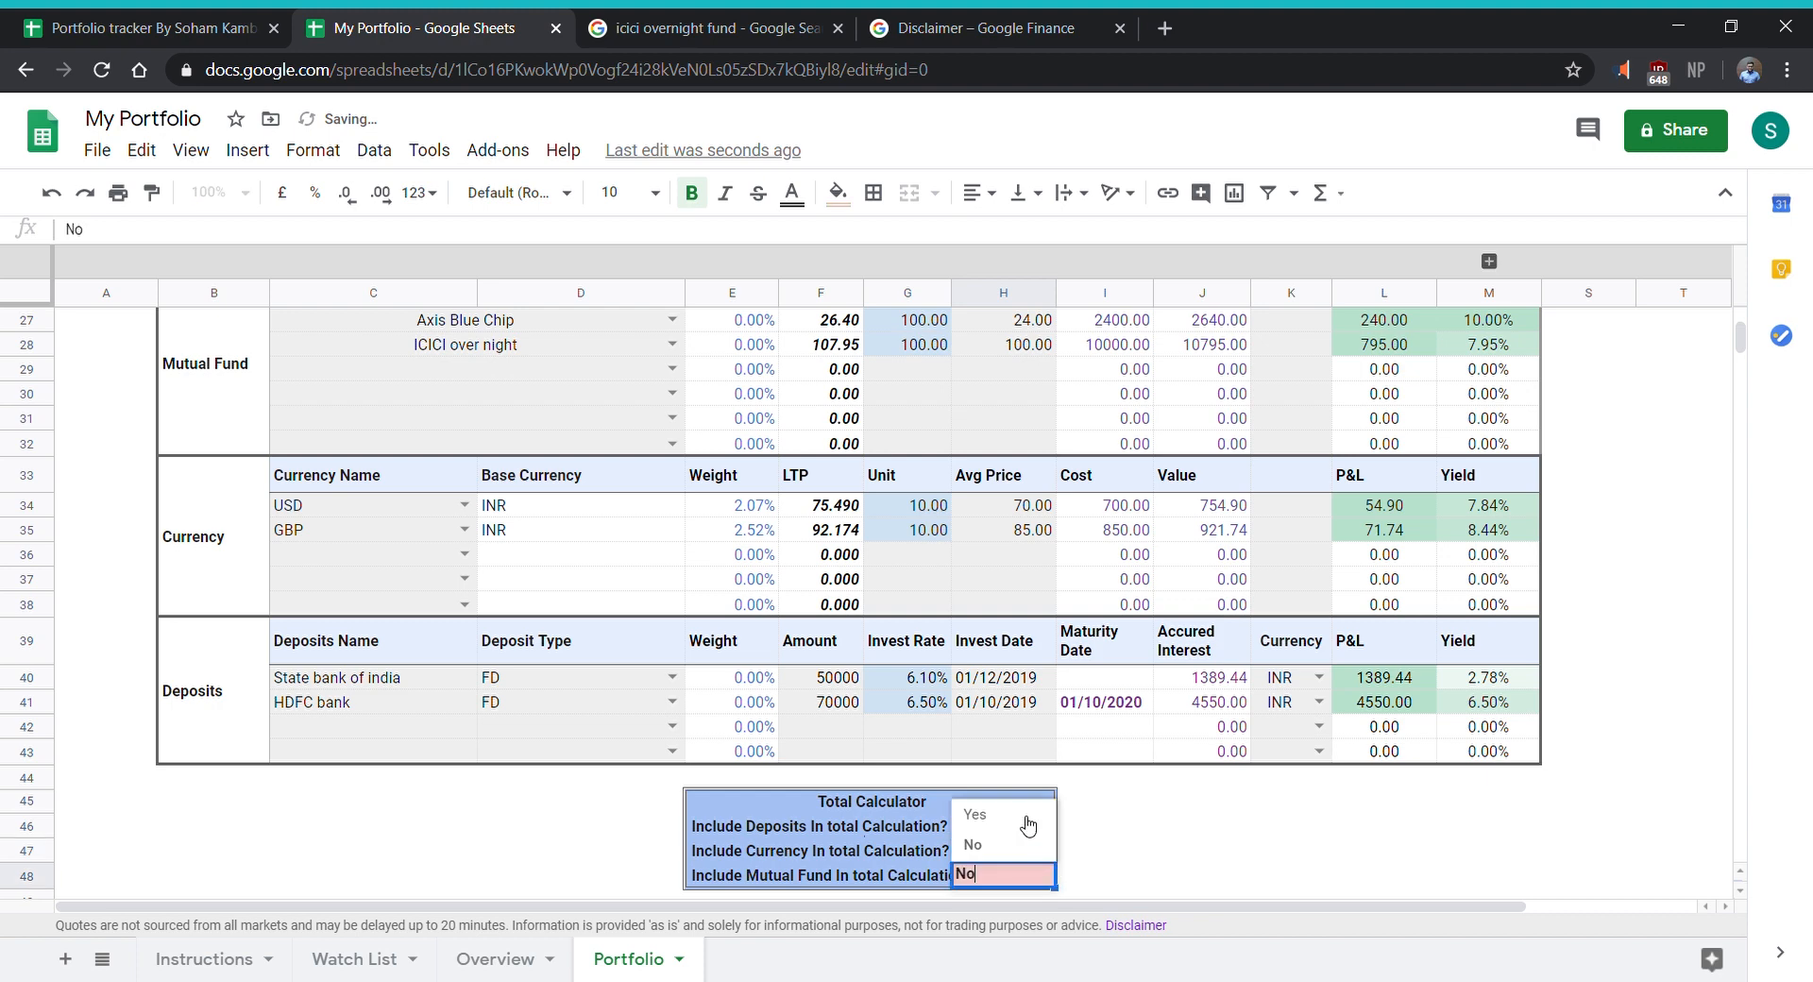
pyautogui.click(1028, 827)
# - Review the updated Overview charts and inspect the entries in the Equity Currencies list
pyautogui.click(489, 961)
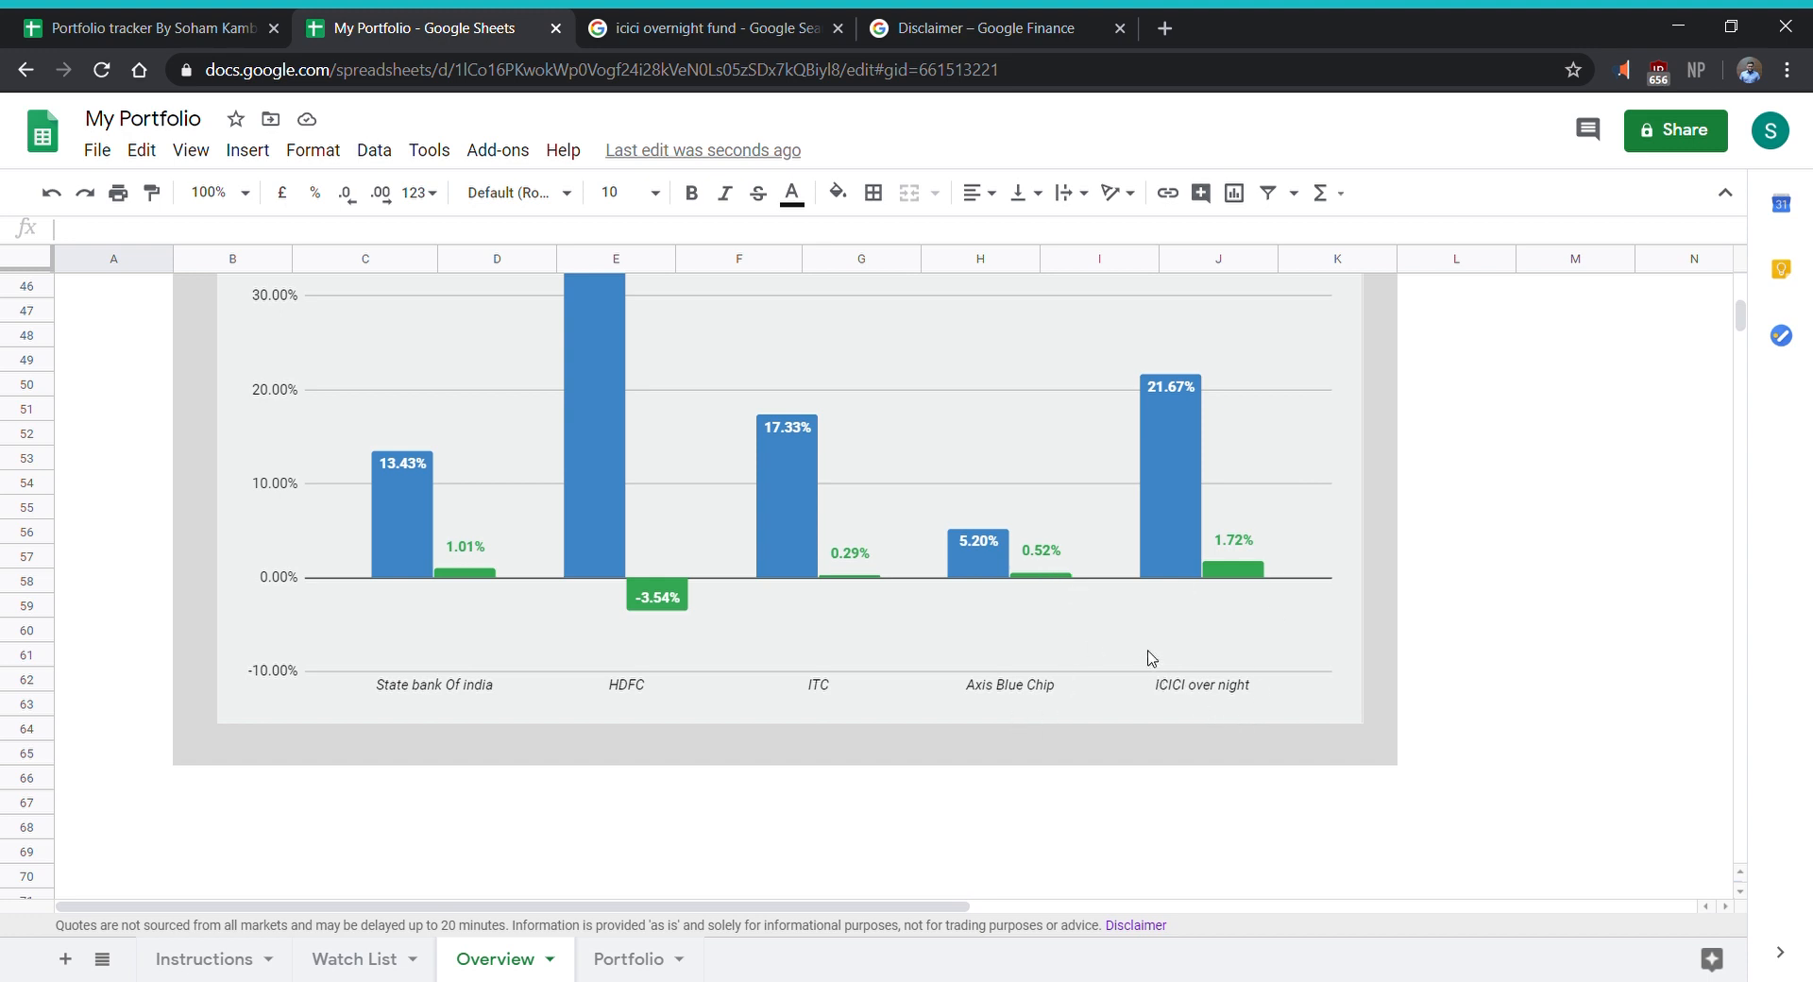
pyautogui.scroll(9, 1151, 658)
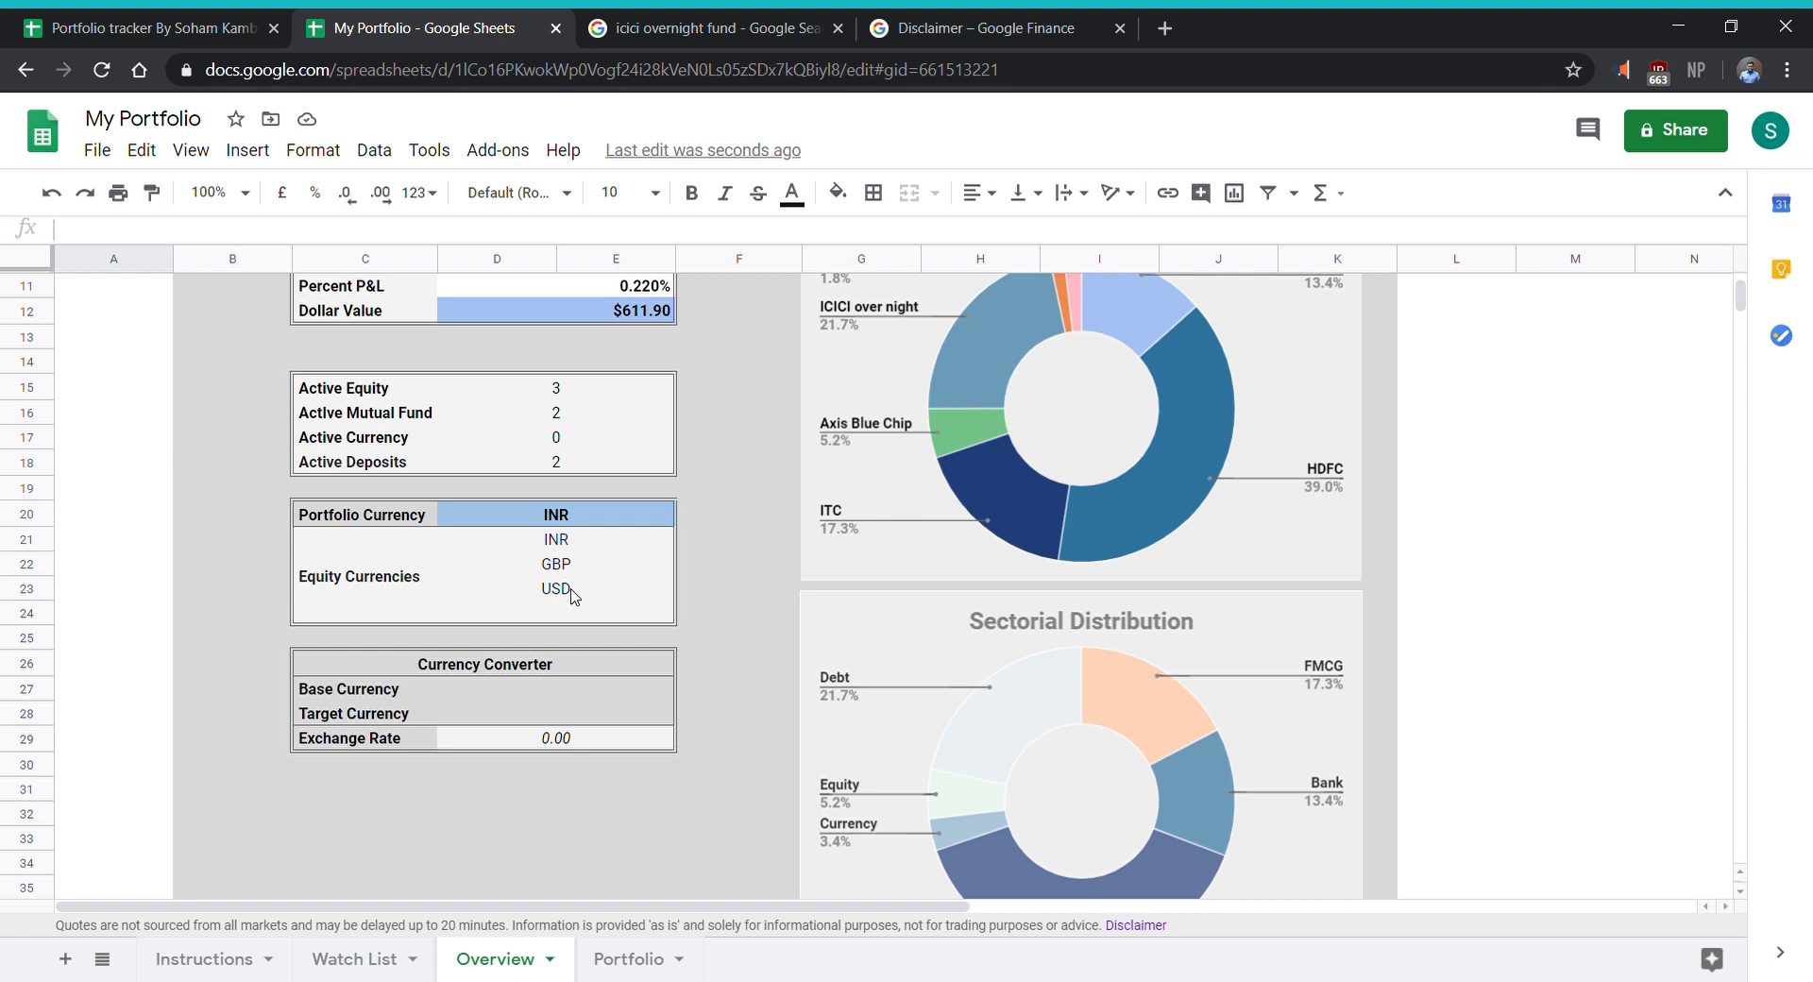
pyautogui.click(392, 583)
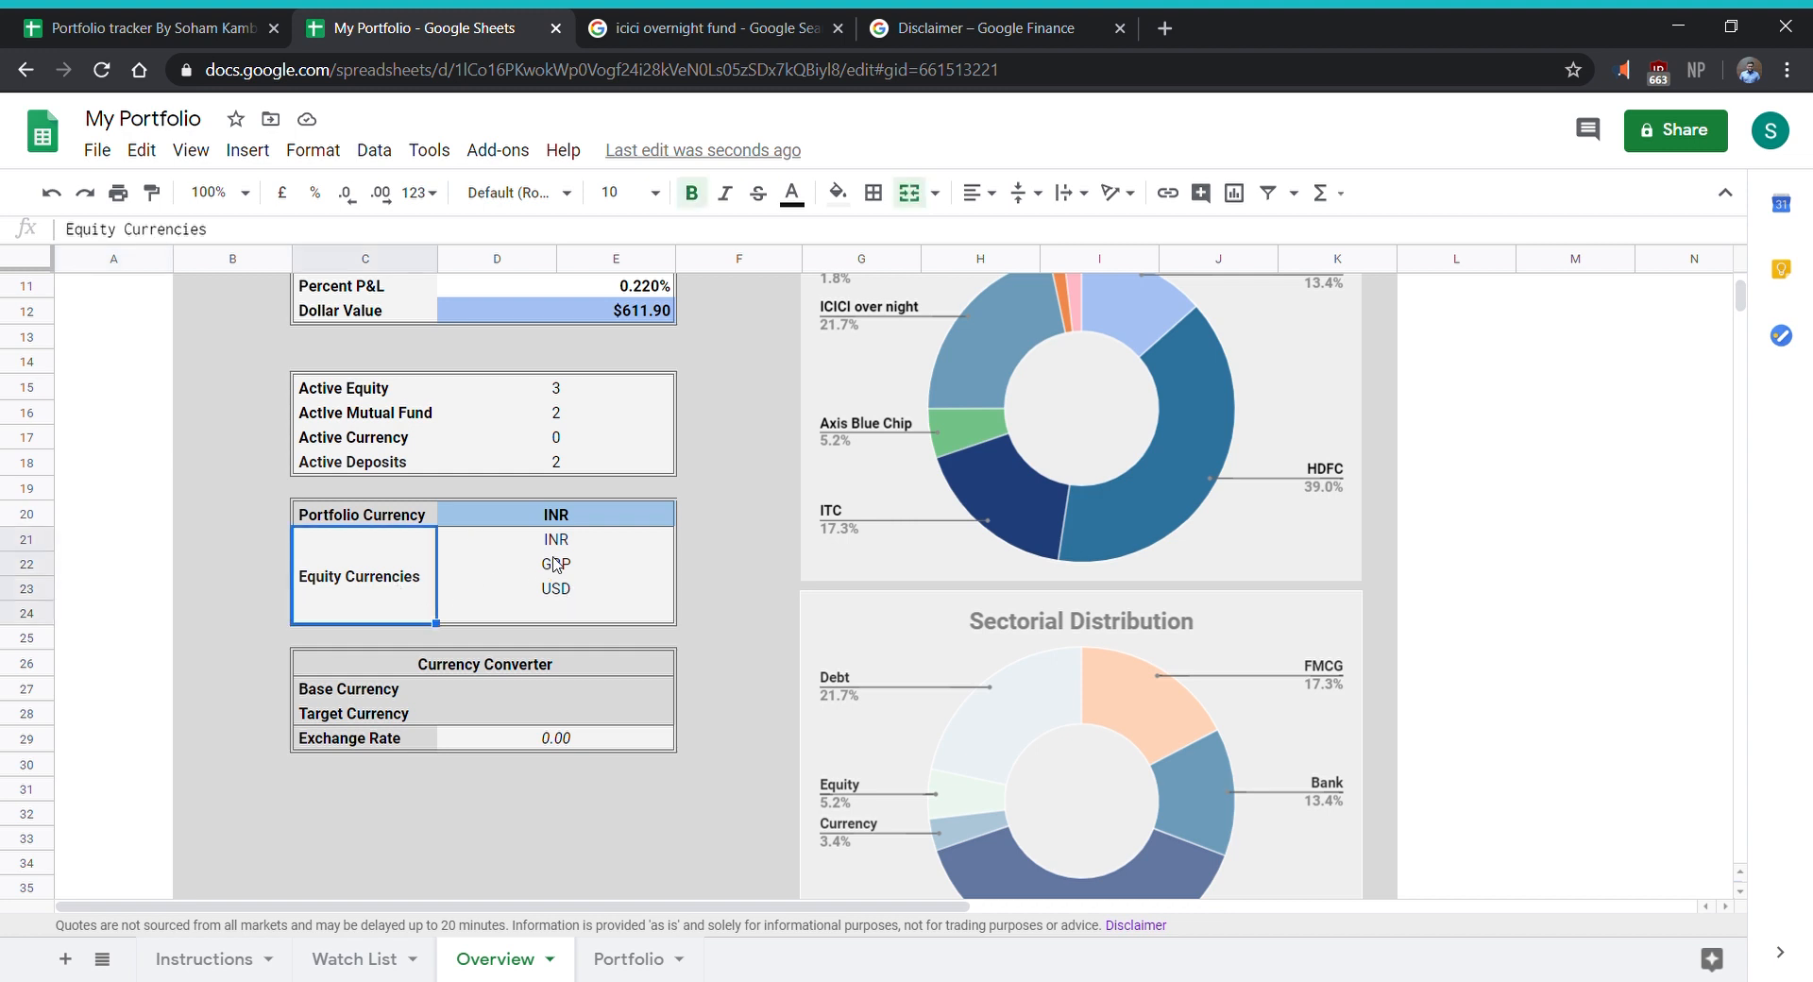
pyautogui.click(590, 545)
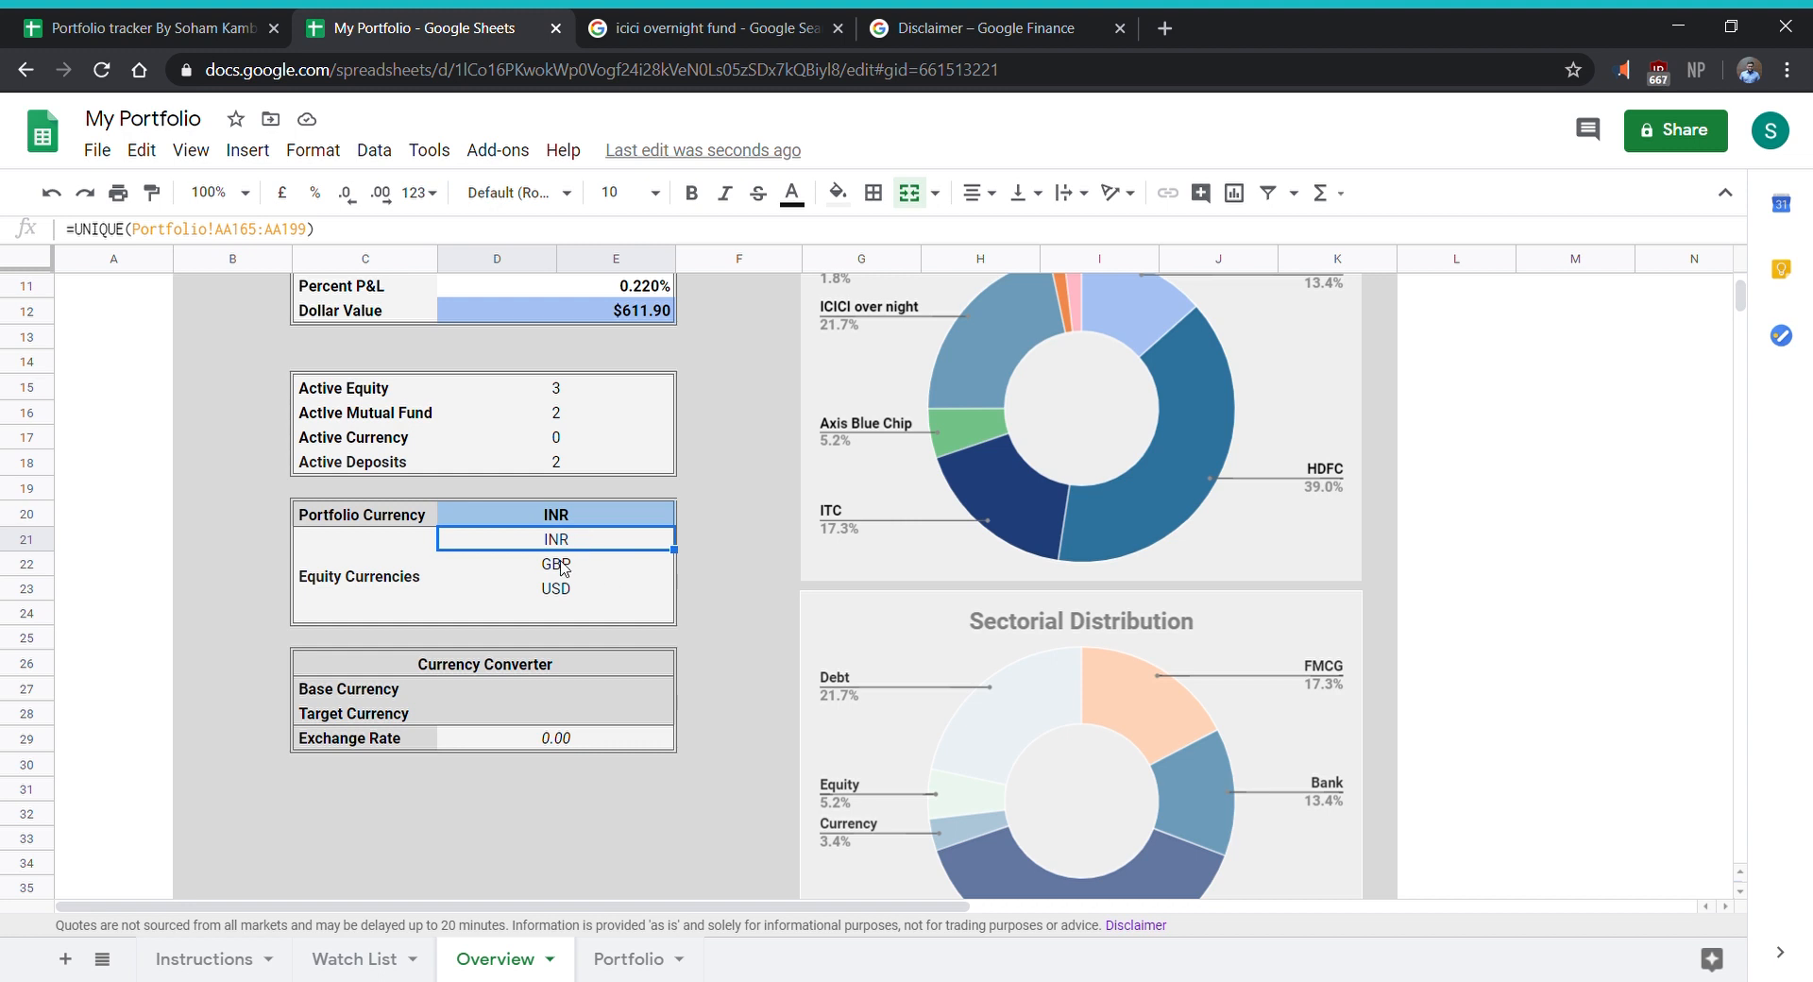
pyautogui.click(560, 566)
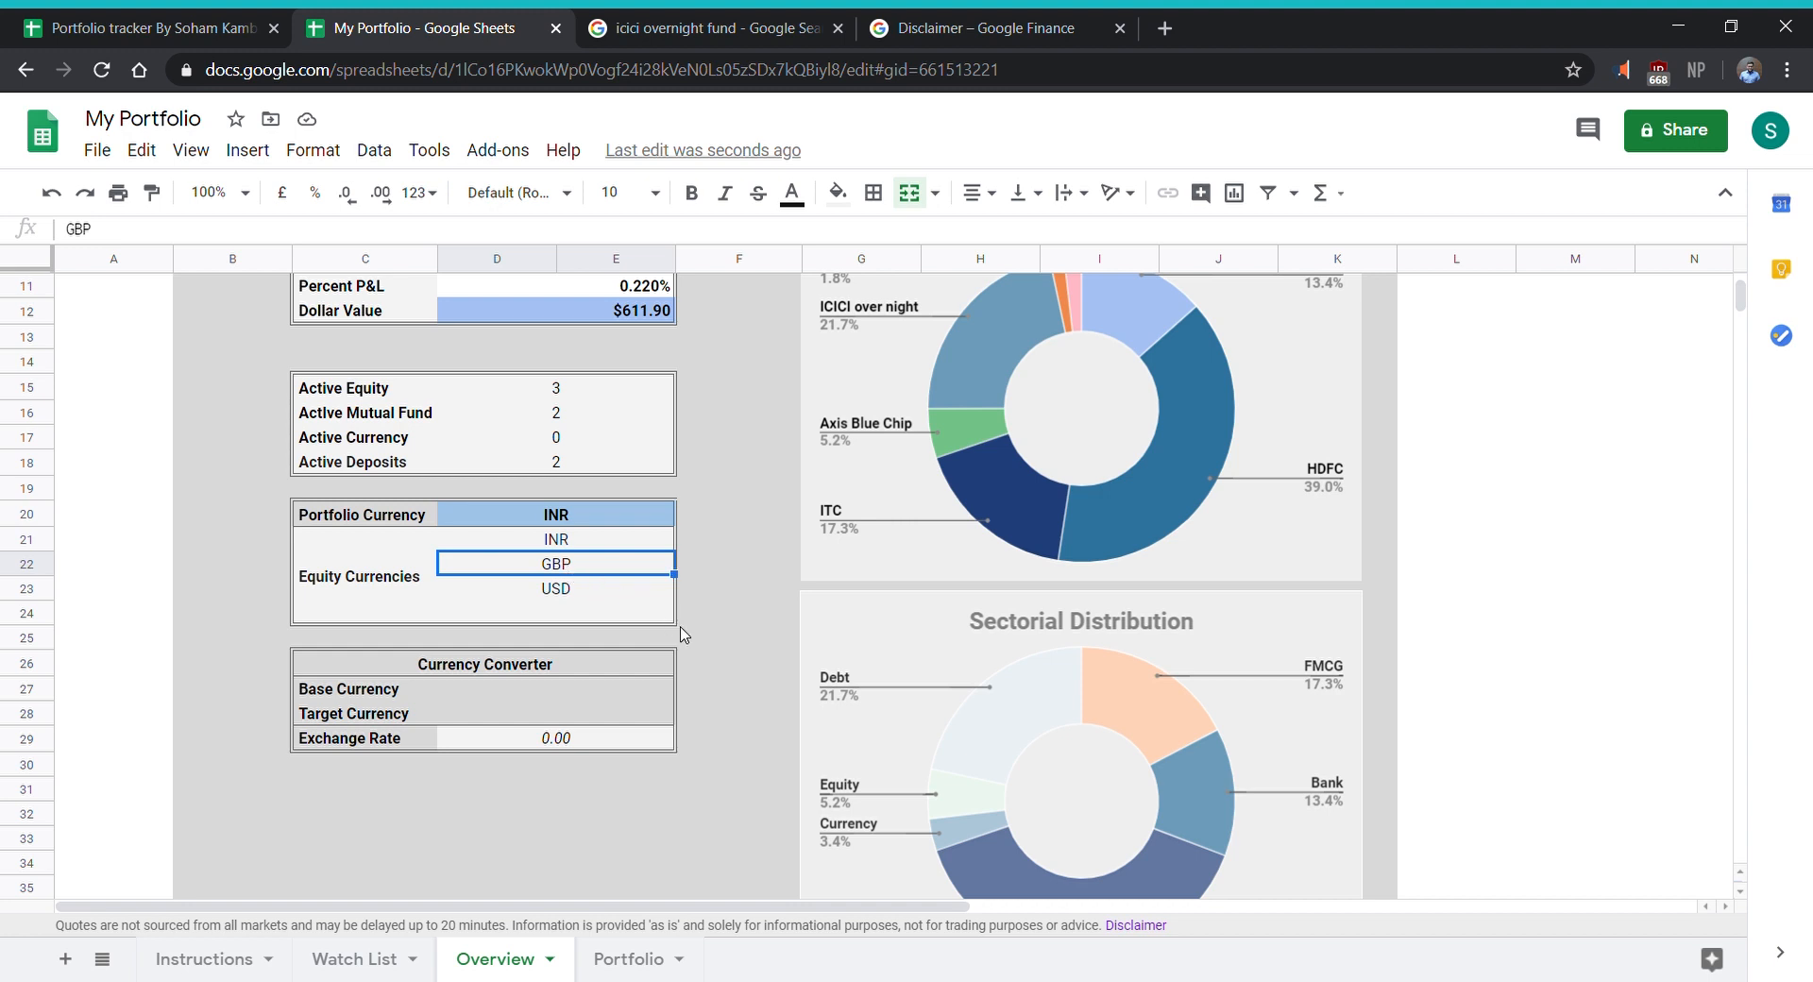
pyautogui.click(540, 612)
pyautogui.click(596, 591)
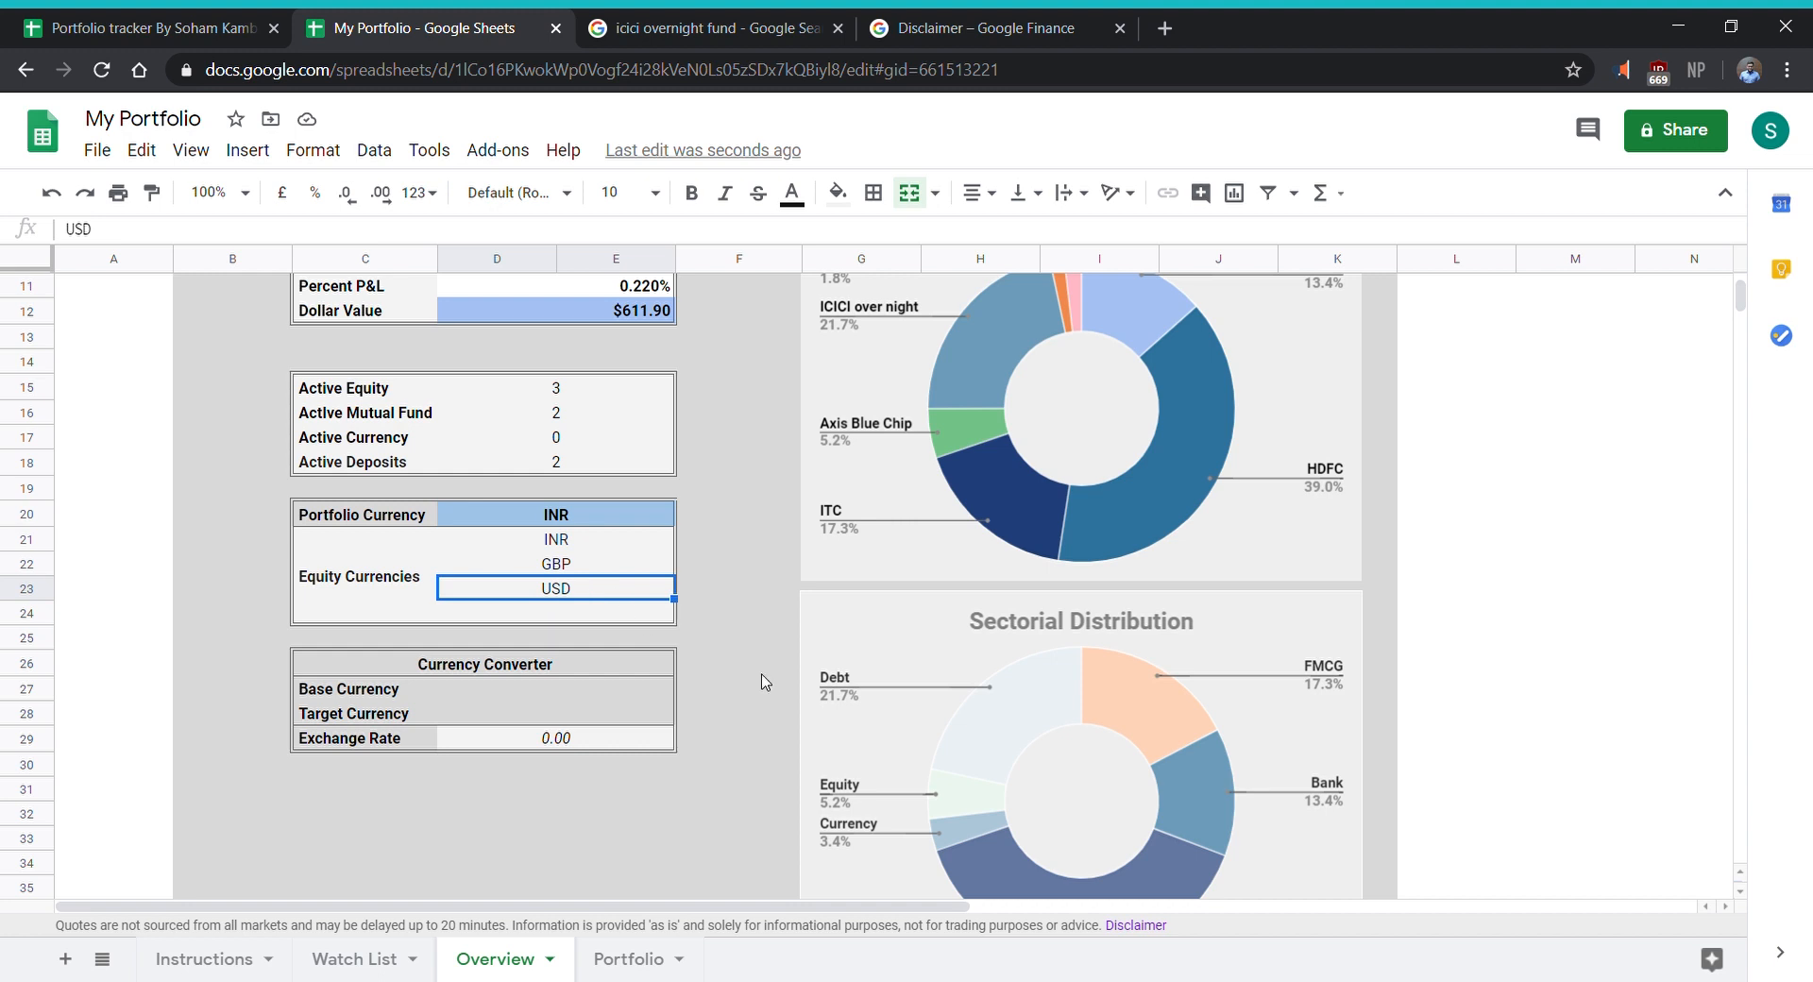
# - Set the Currency Converter's base currency to USD and its target currency to GBP
pyautogui.click(609, 692)
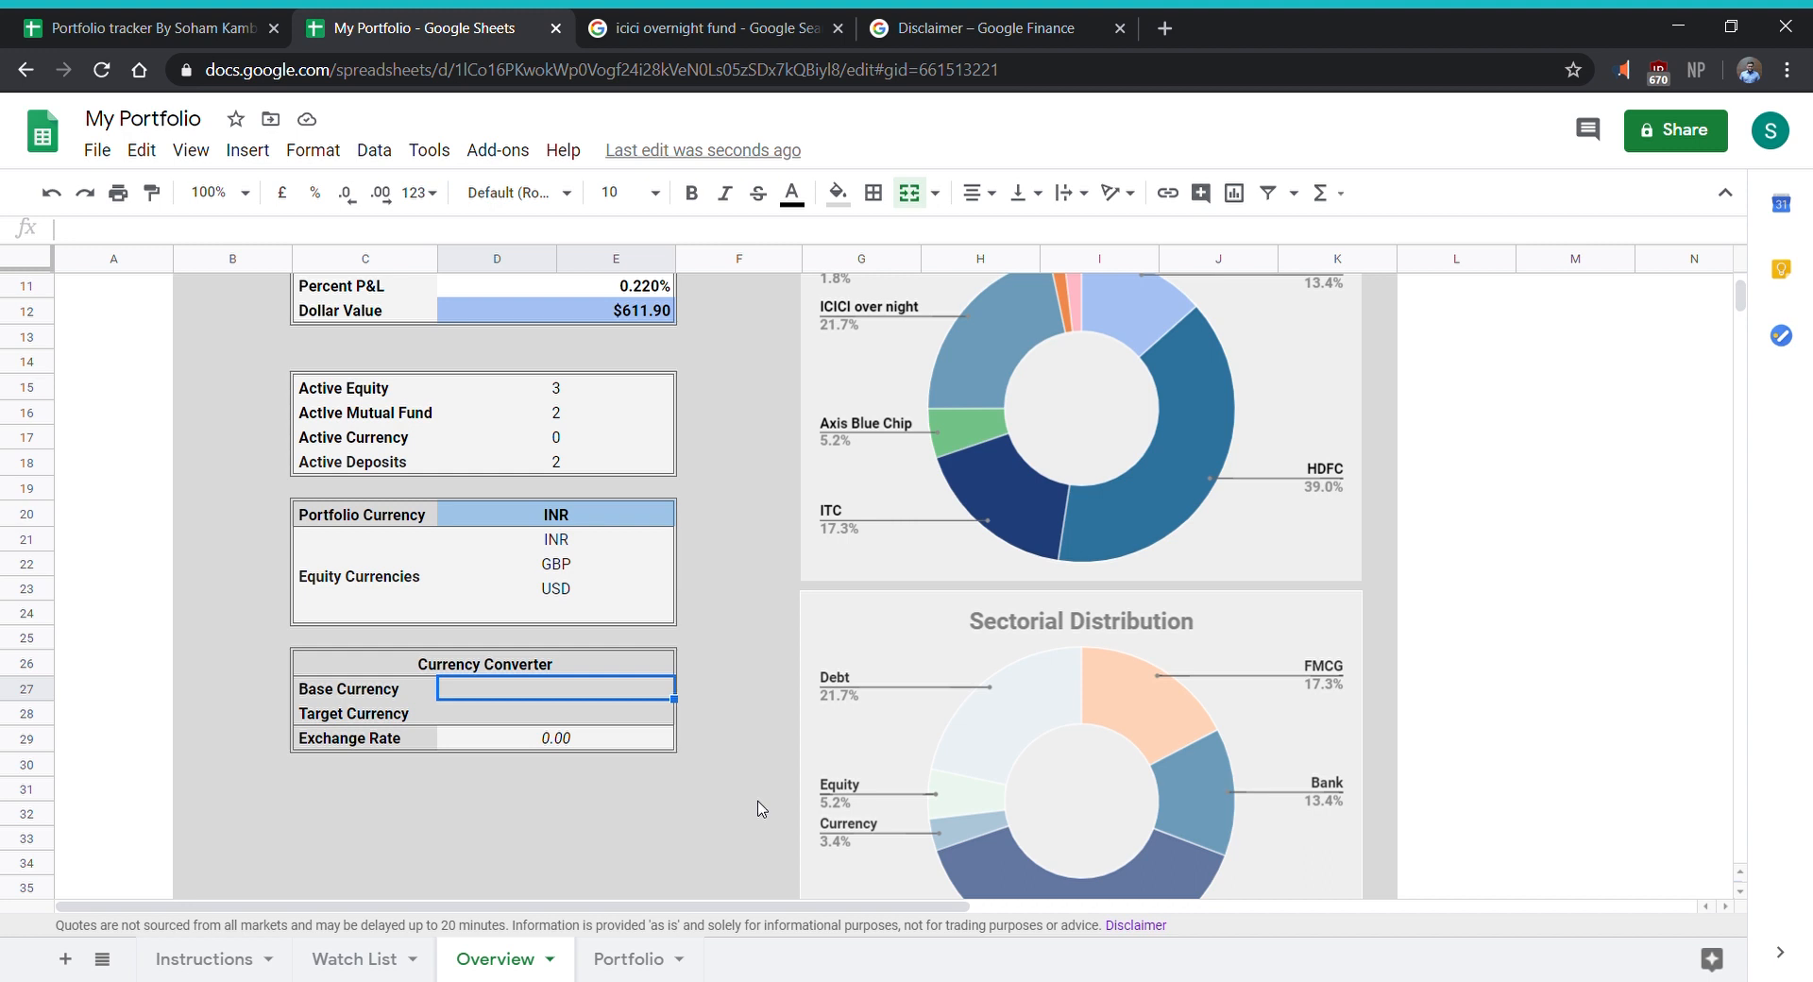
pyautogui.write('USD')
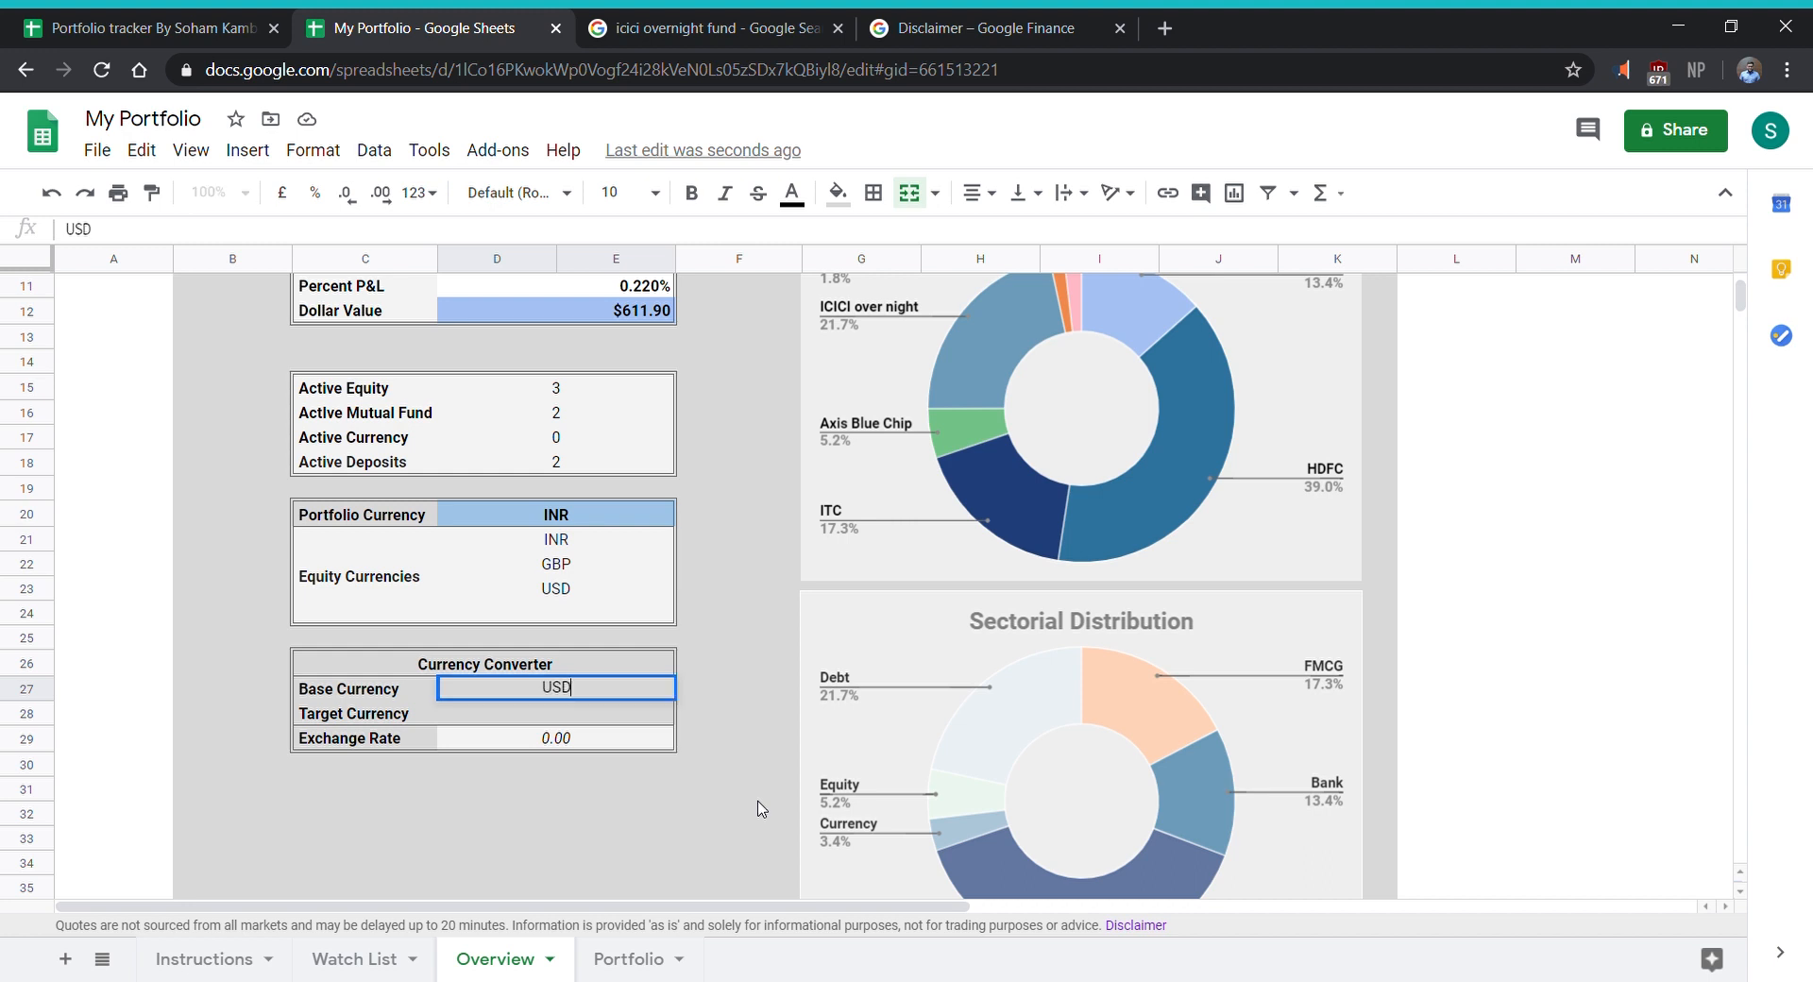
pyautogui.press('Return')
pyautogui.write('GBP')
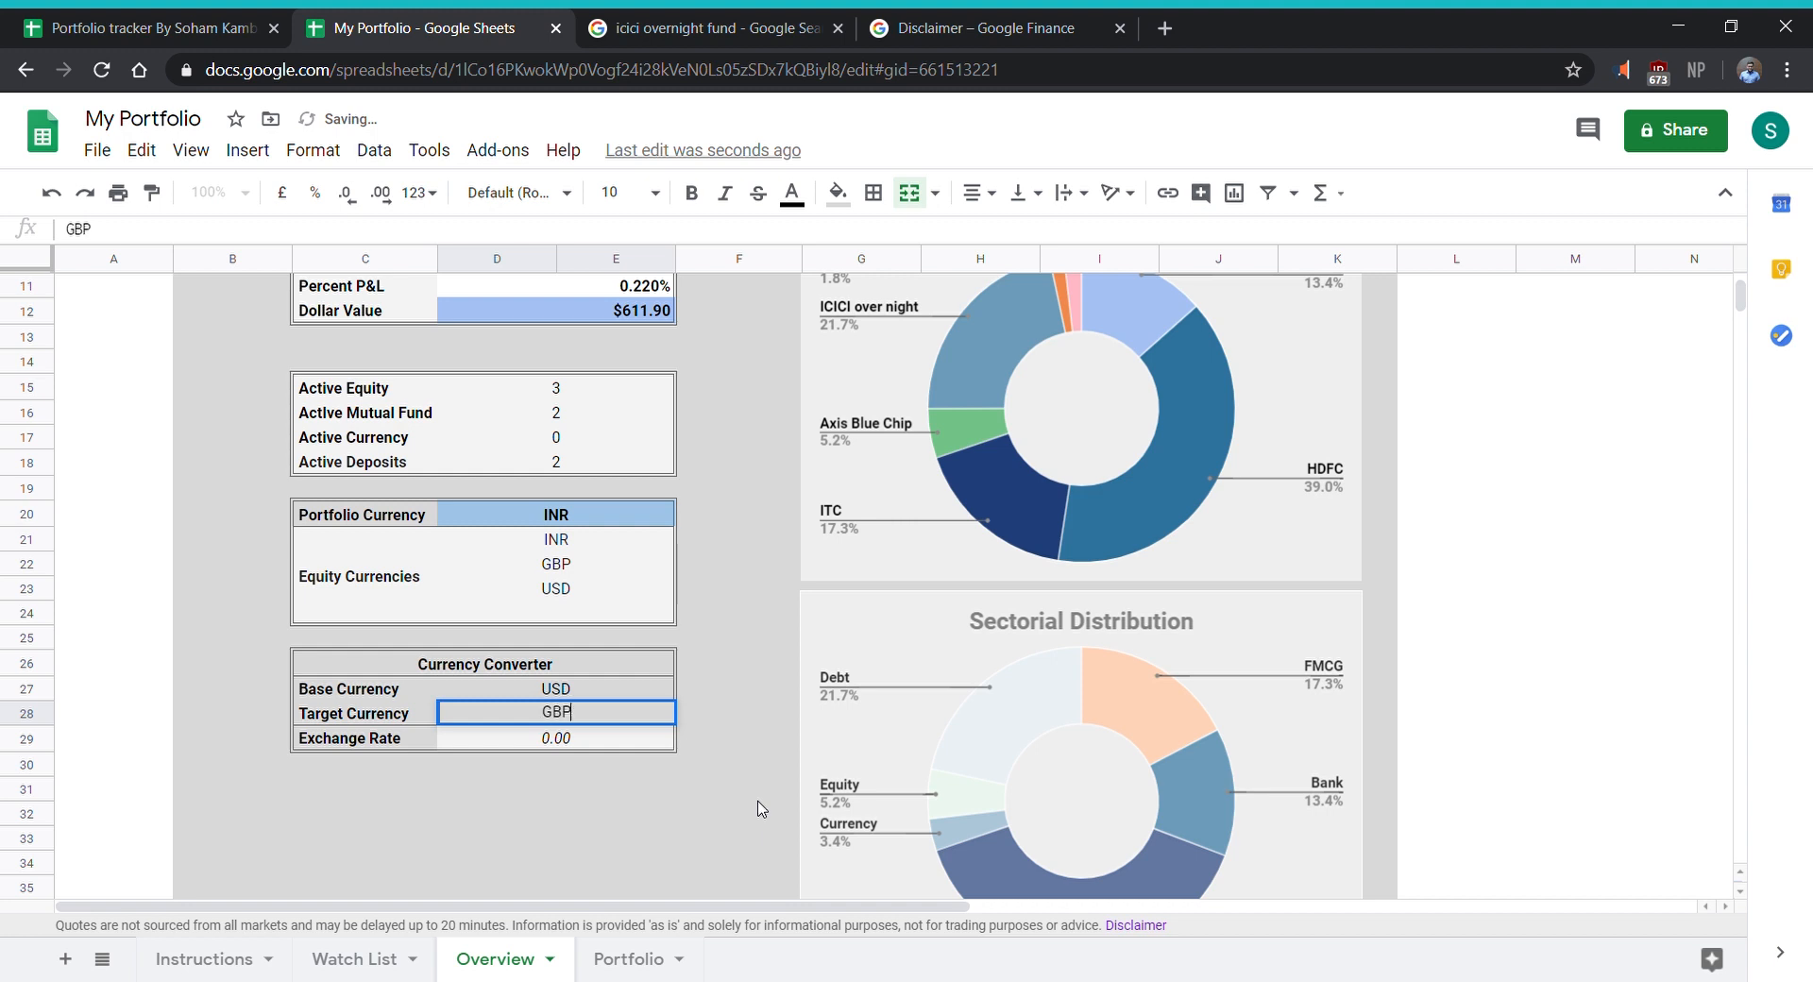
pyautogui.press('Return')
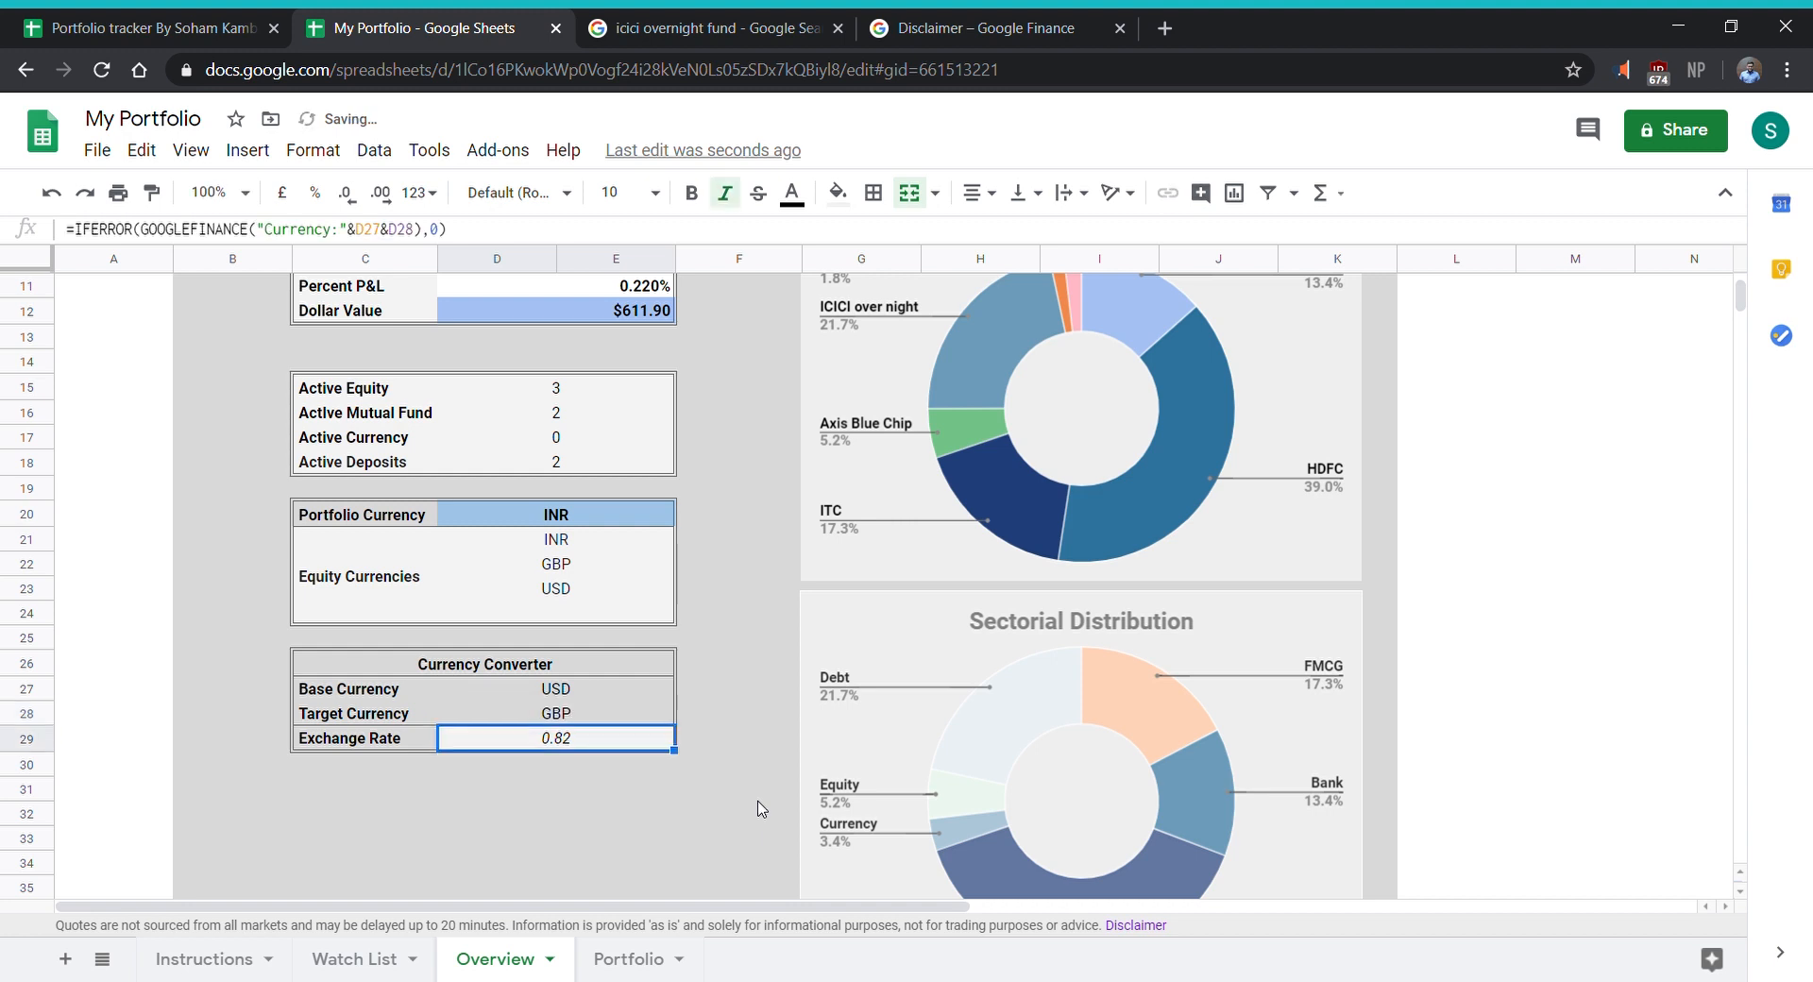
# - Change the Currency Converter's target currency to INR
pyautogui.press('Up')
pyautogui.write('INR')
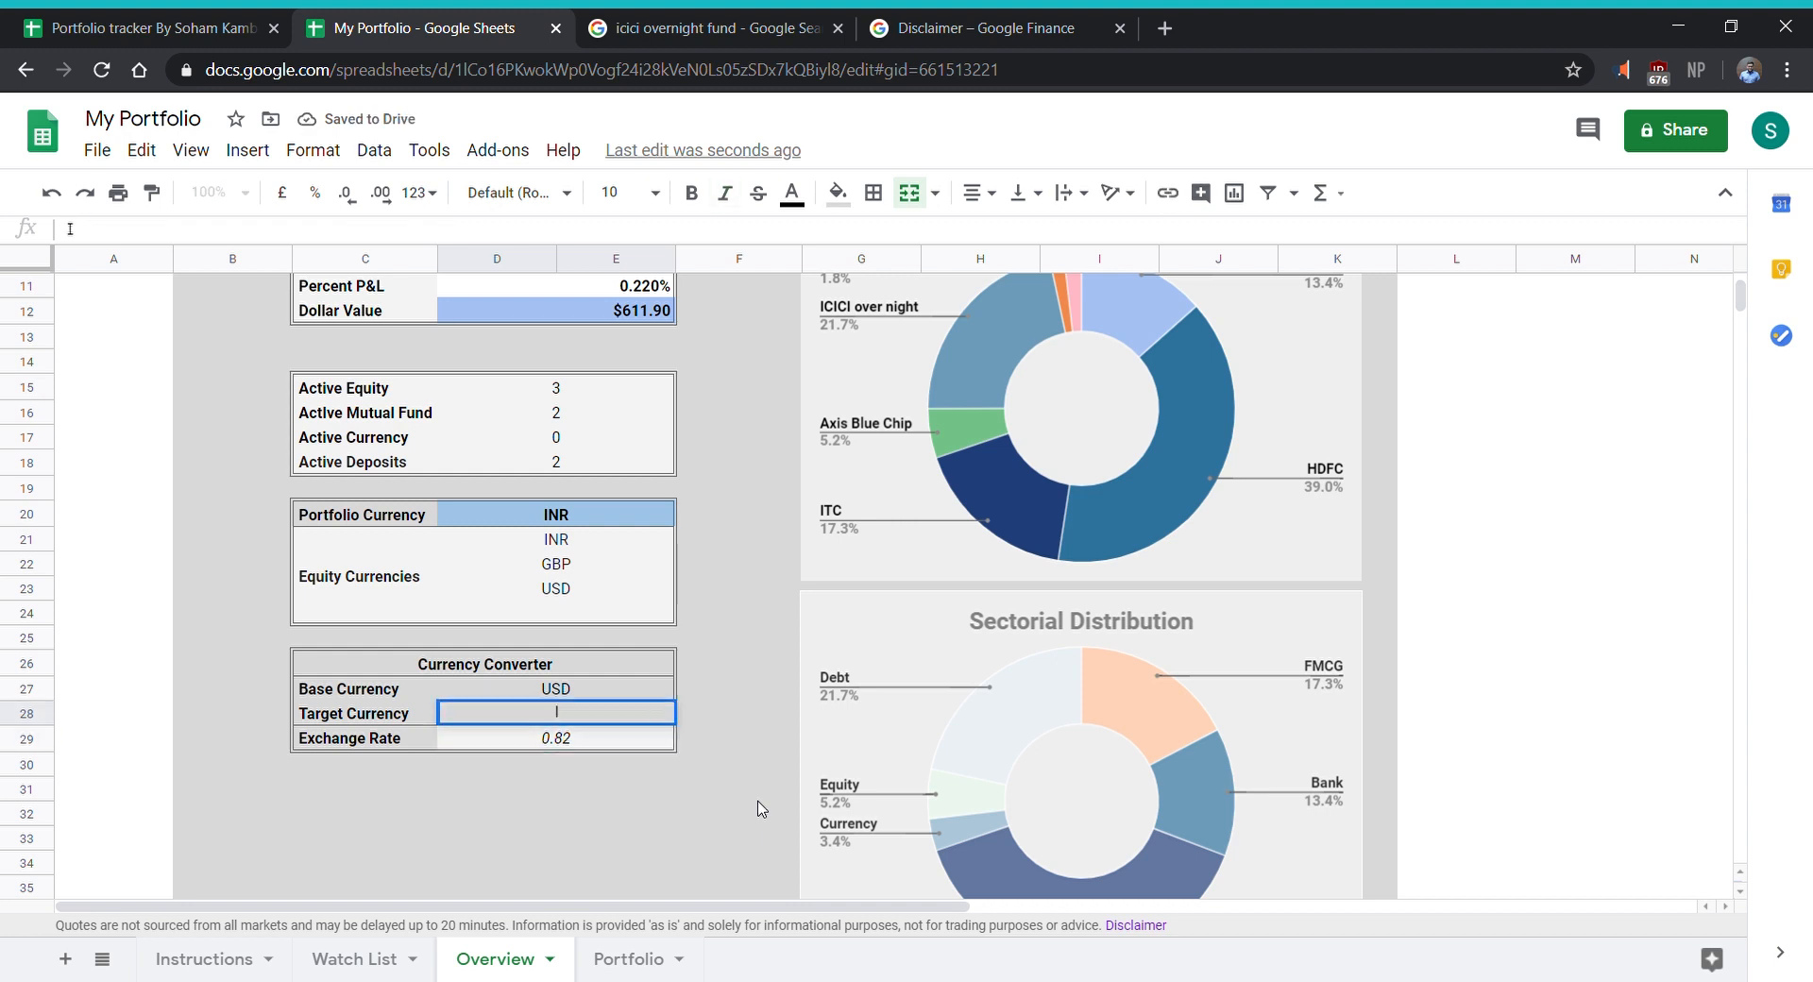
pyautogui.press('Return')
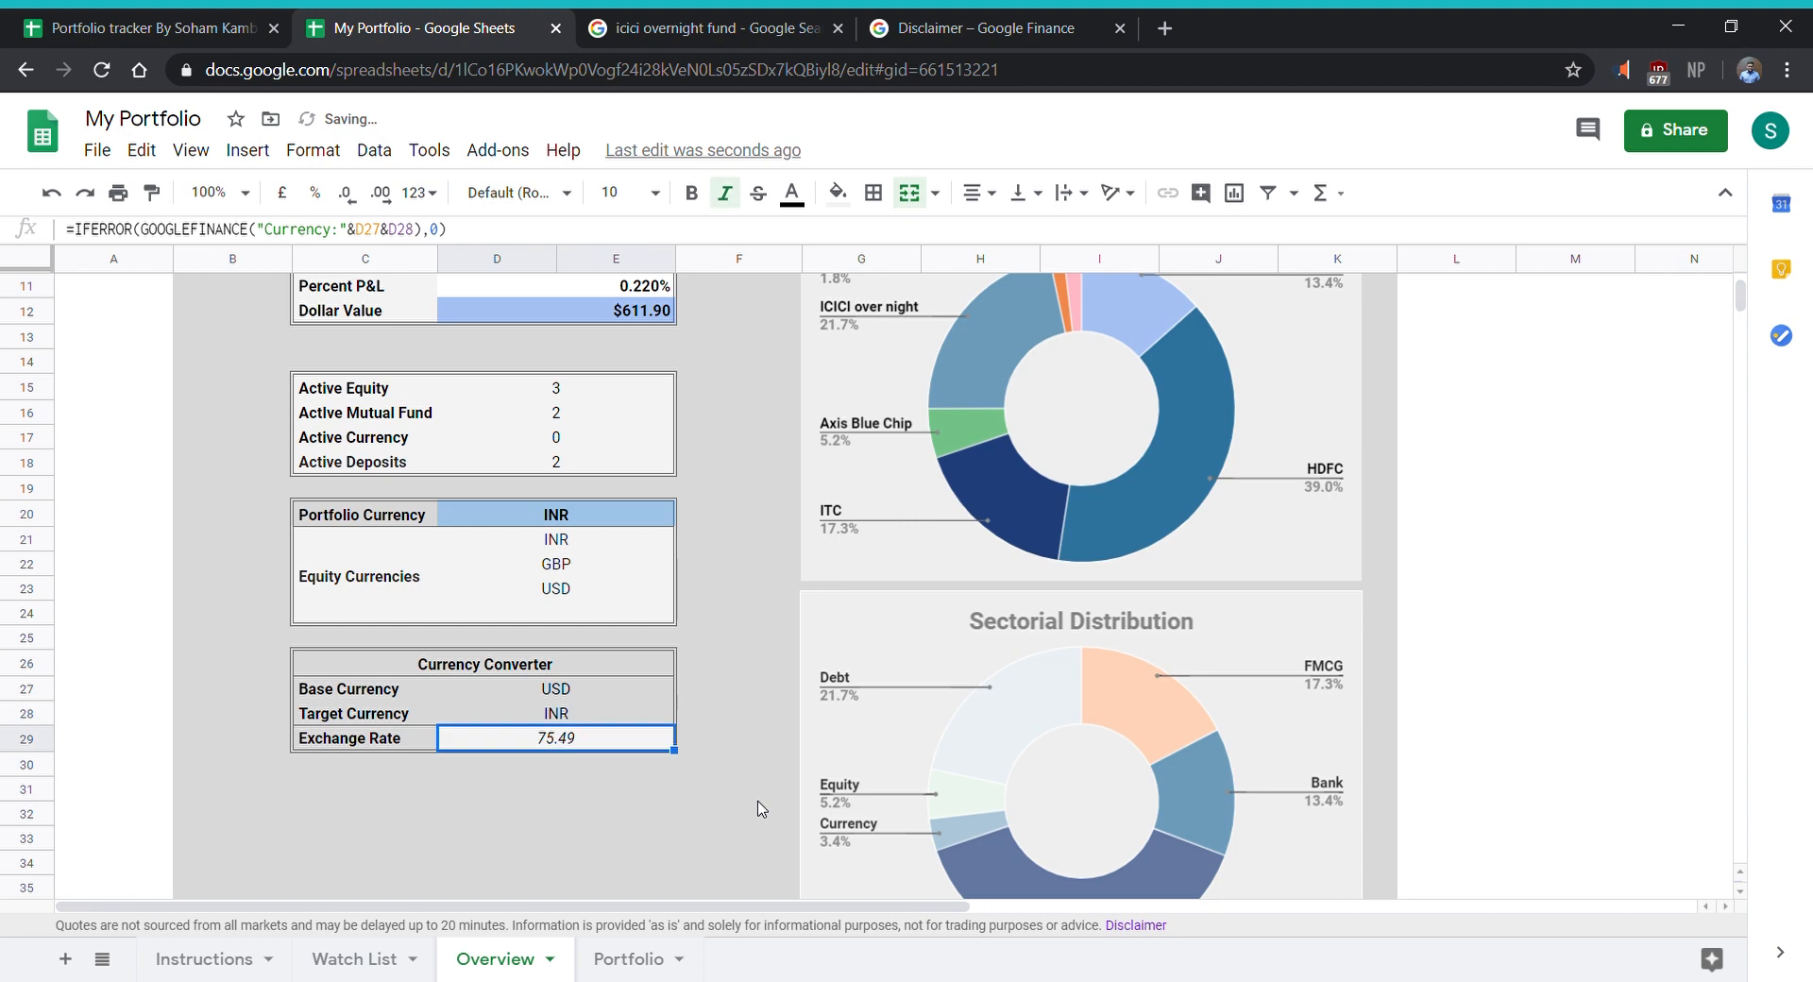
# - Review the Portfolio sheet's totals and Master Tracker, and the Overview sheet's summary, distribution charts and total percent return
pyautogui.scroll(5, 737, 619)
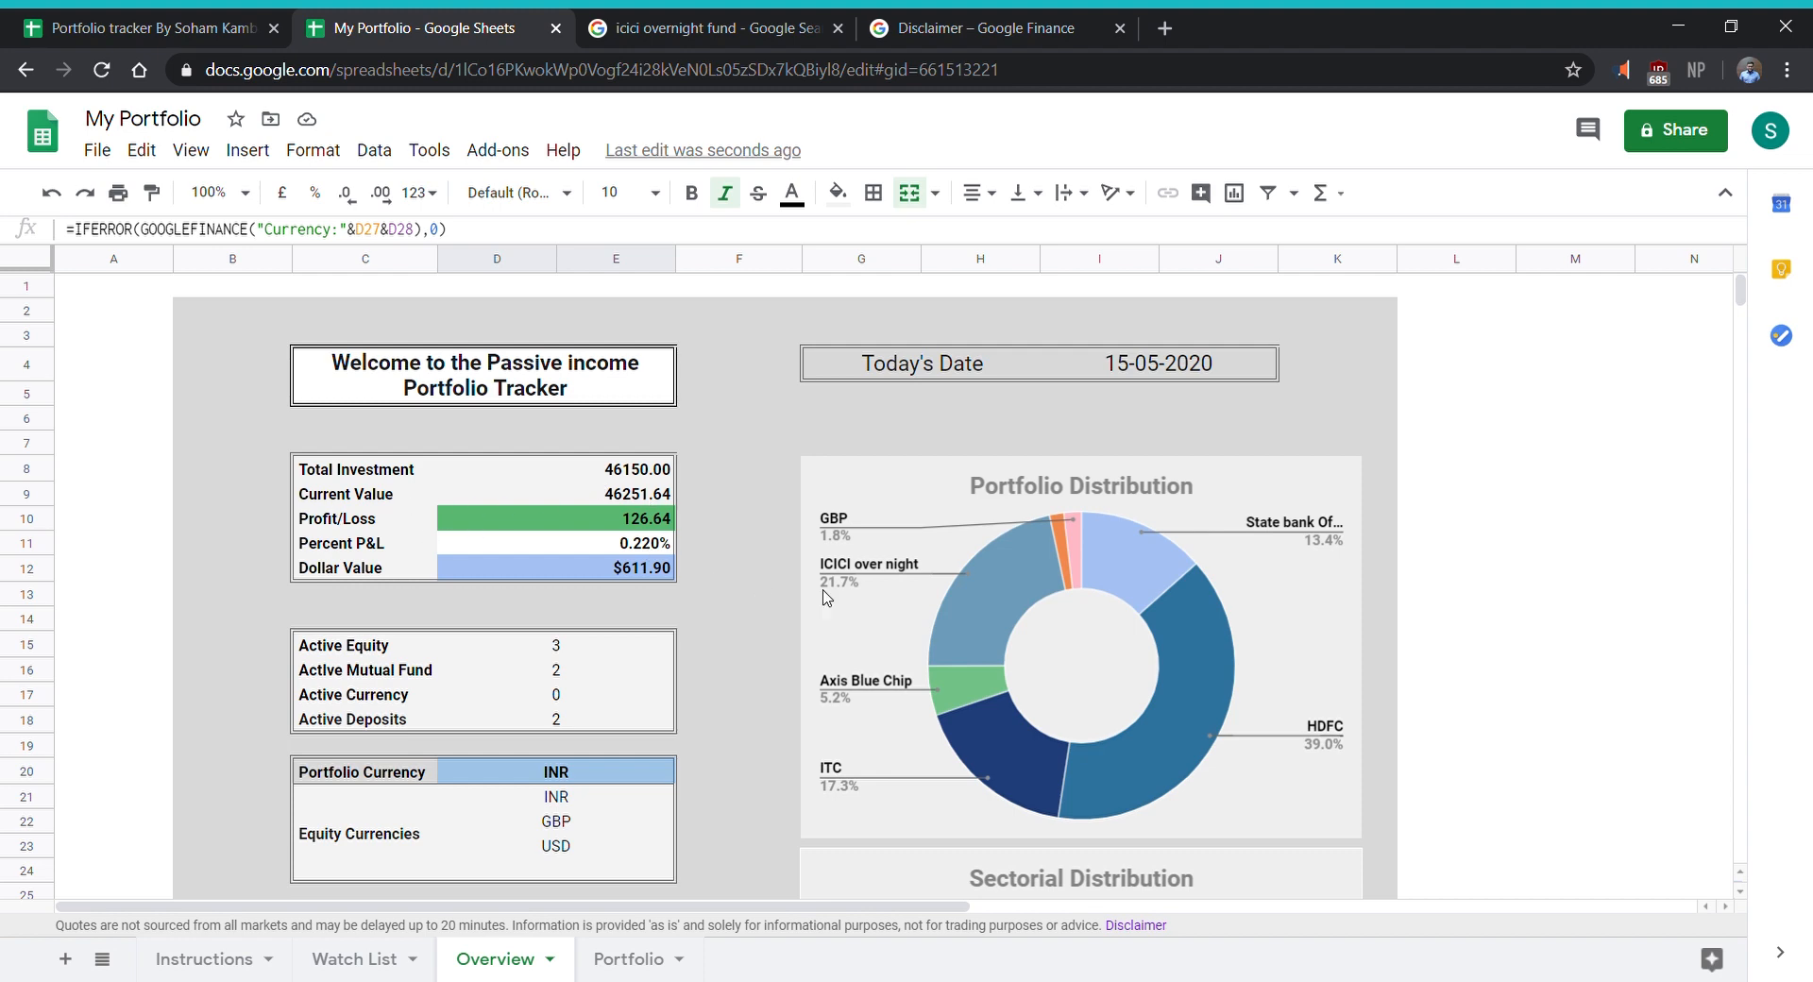
pyautogui.click(627, 957)
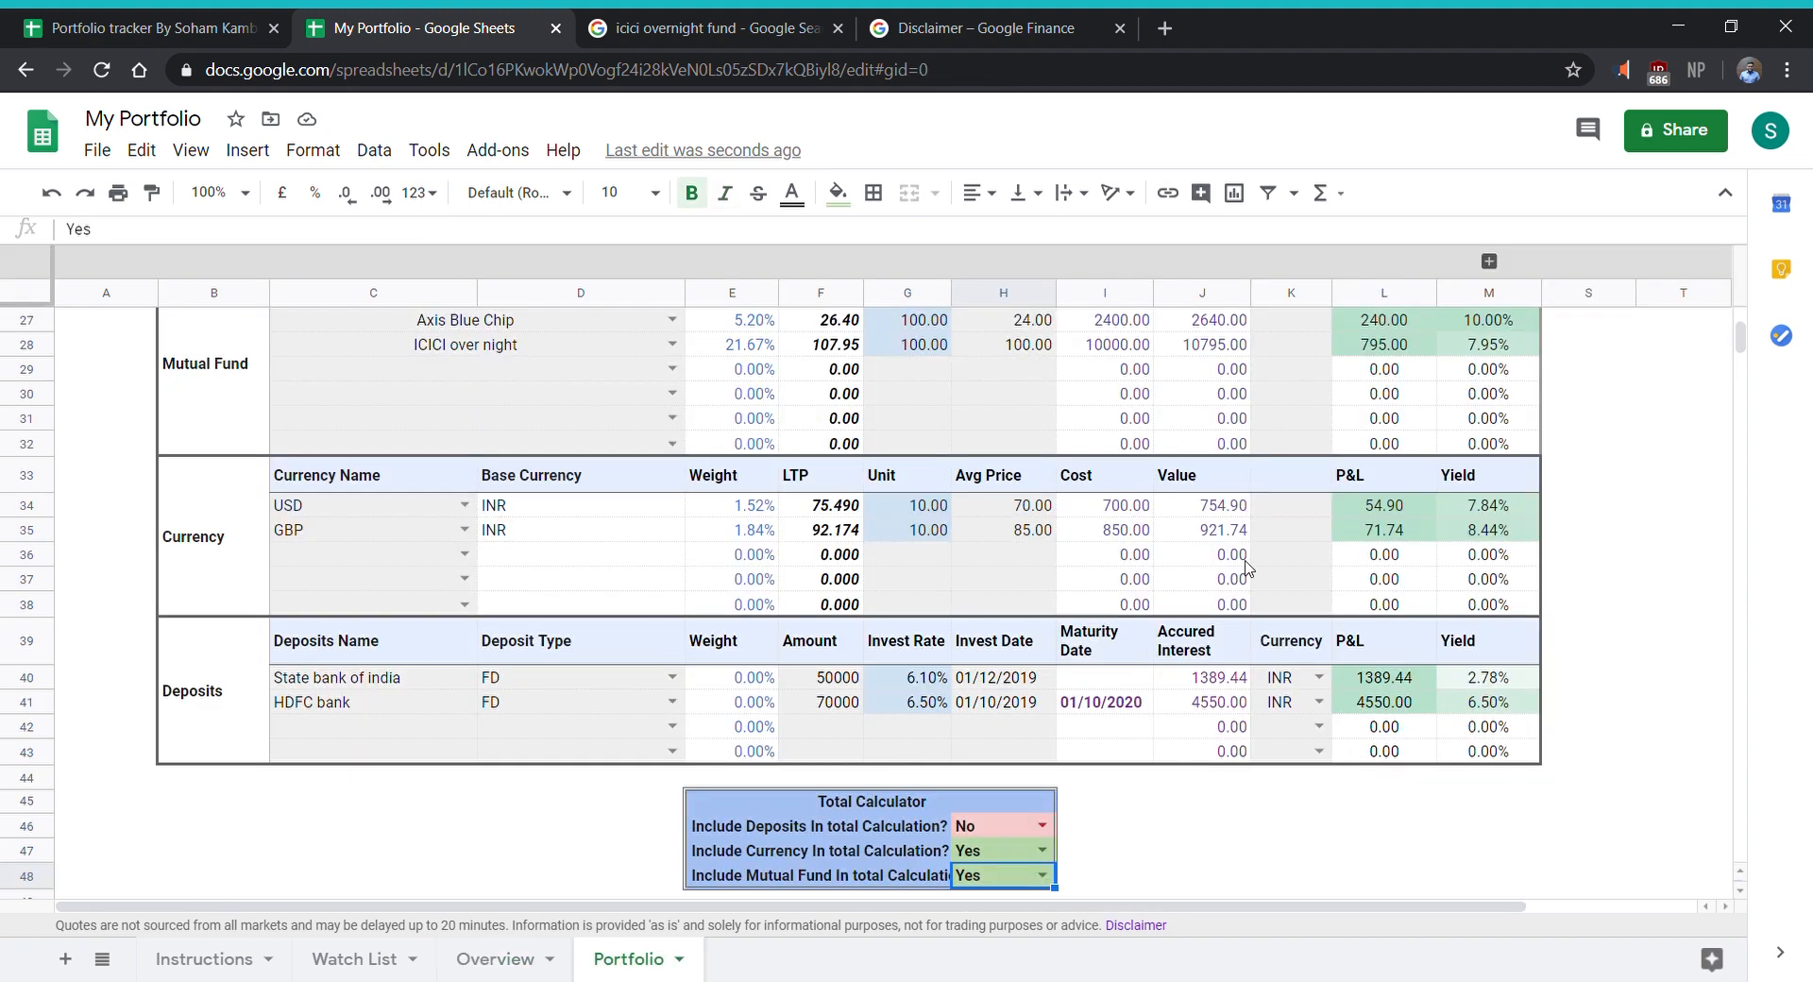
pyautogui.scroll(10, 1247, 566)
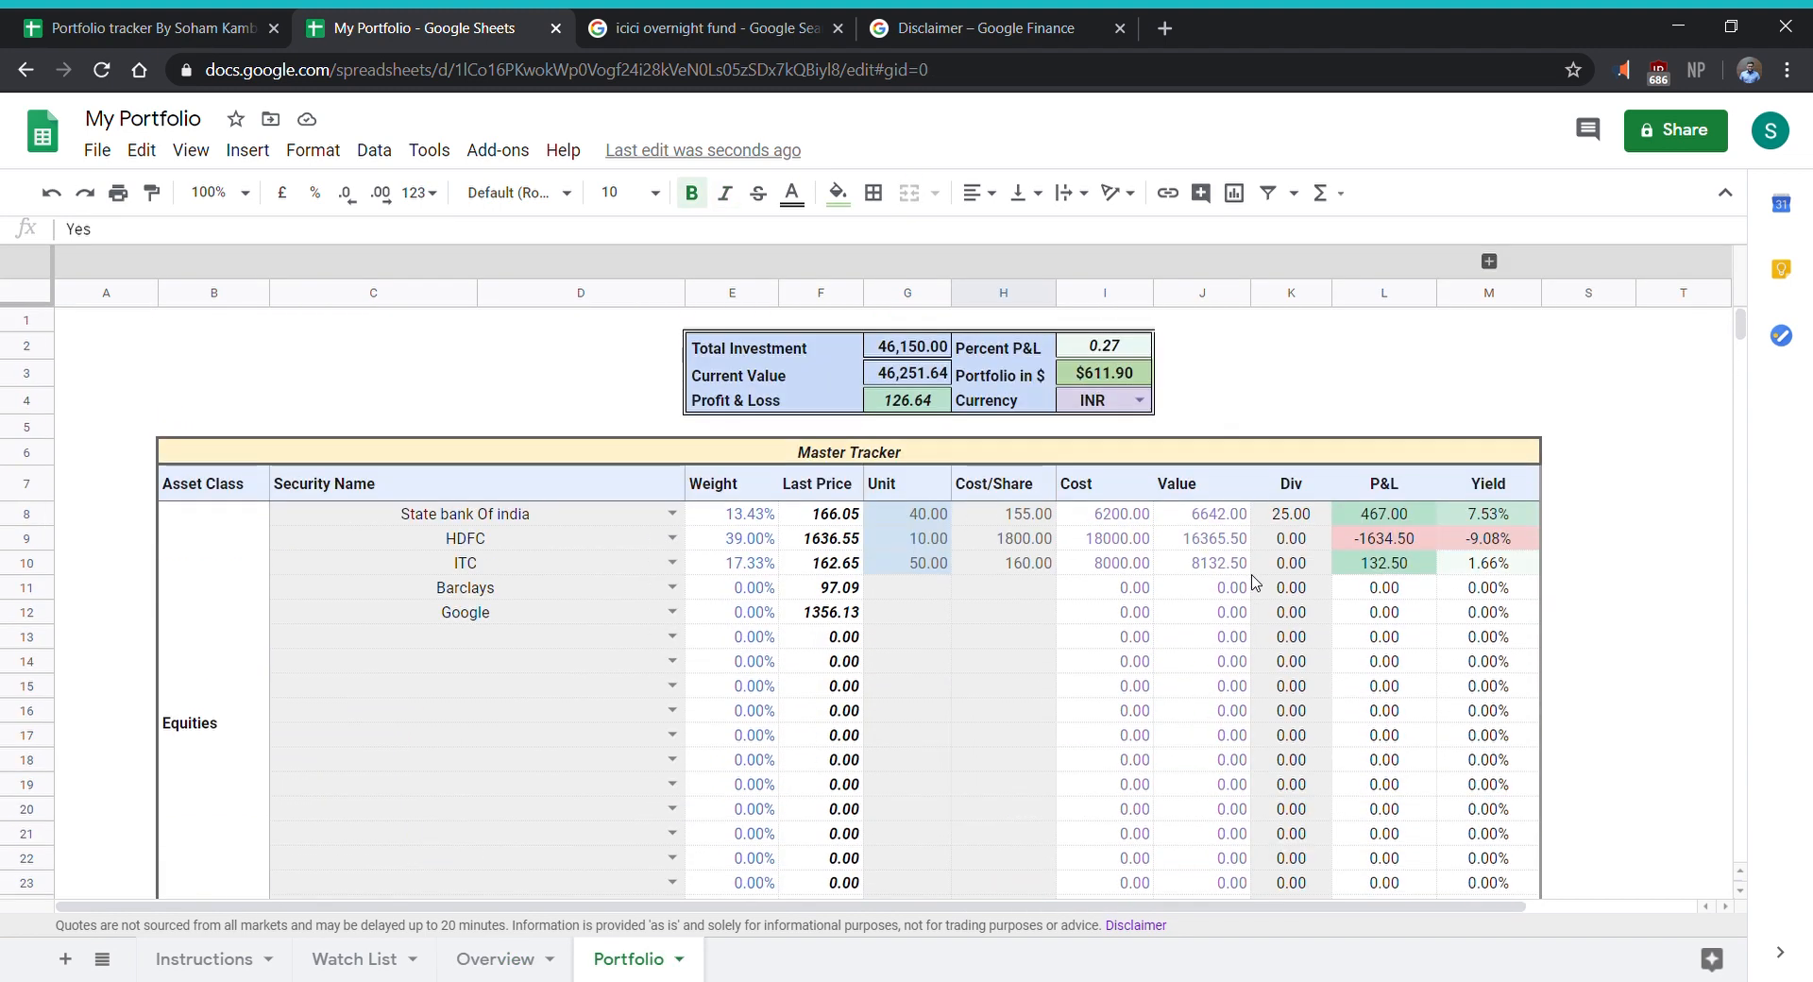
pyautogui.click(509, 960)
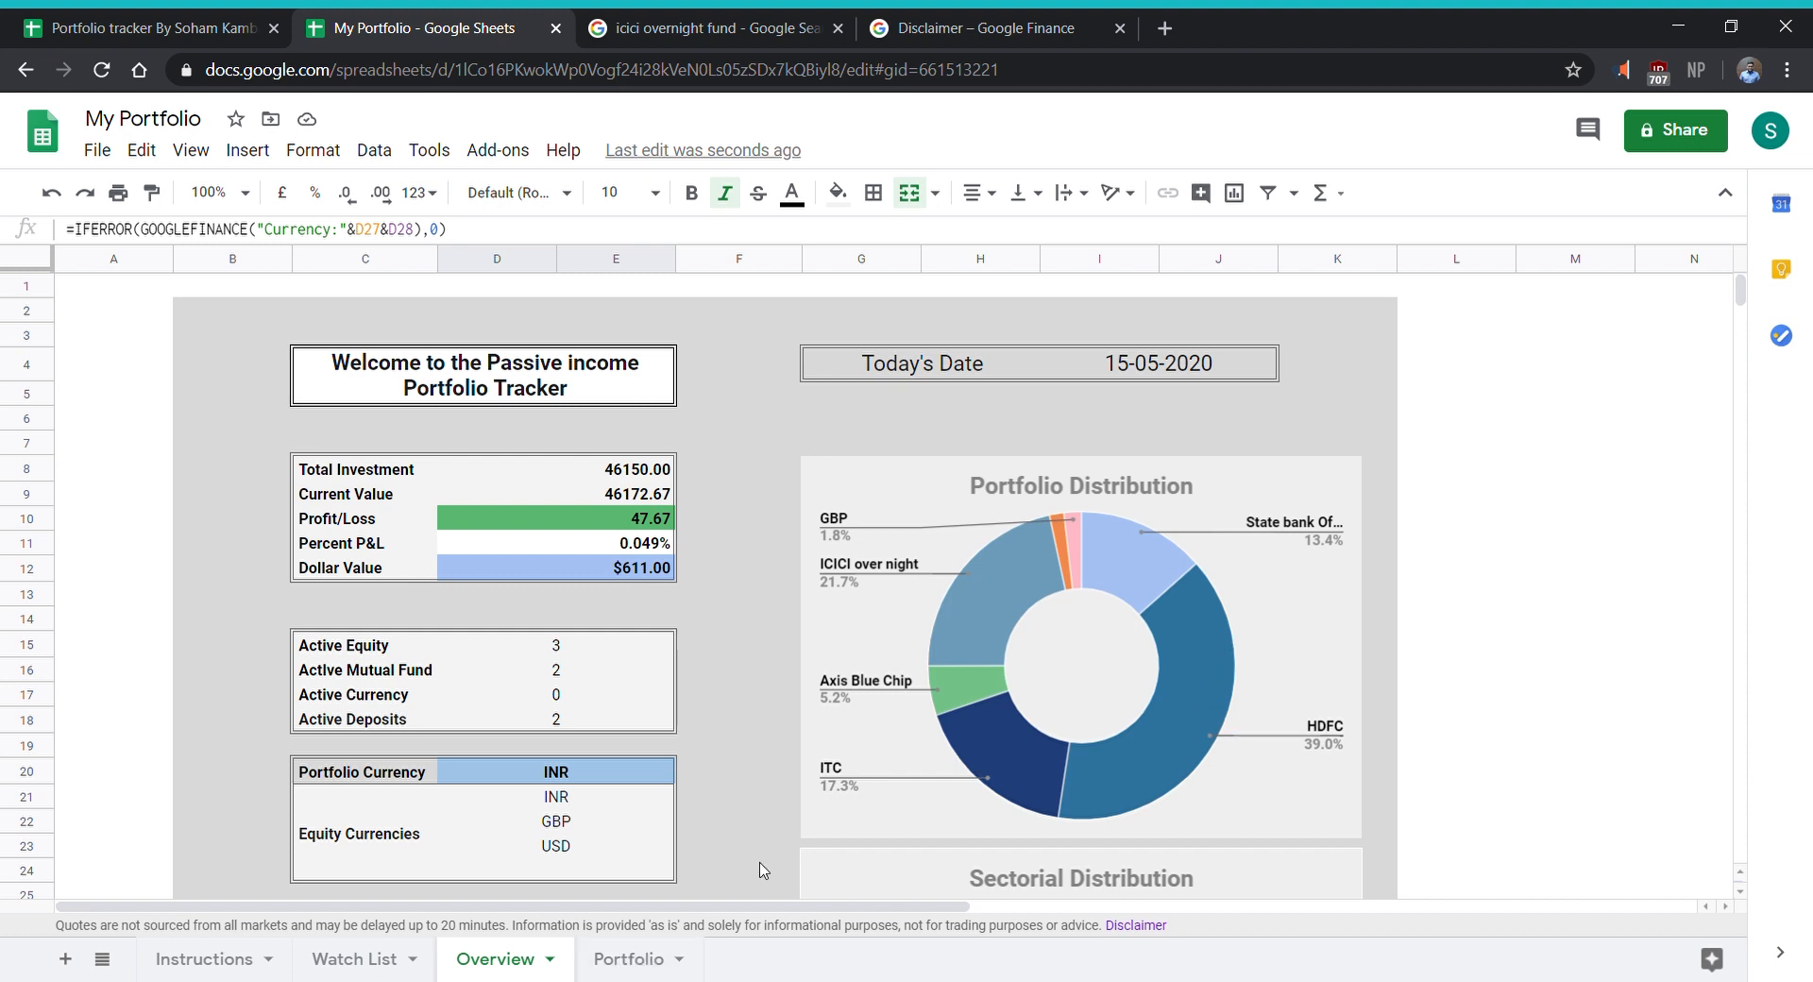
pyautogui.scroll(-5, 1013, 668)
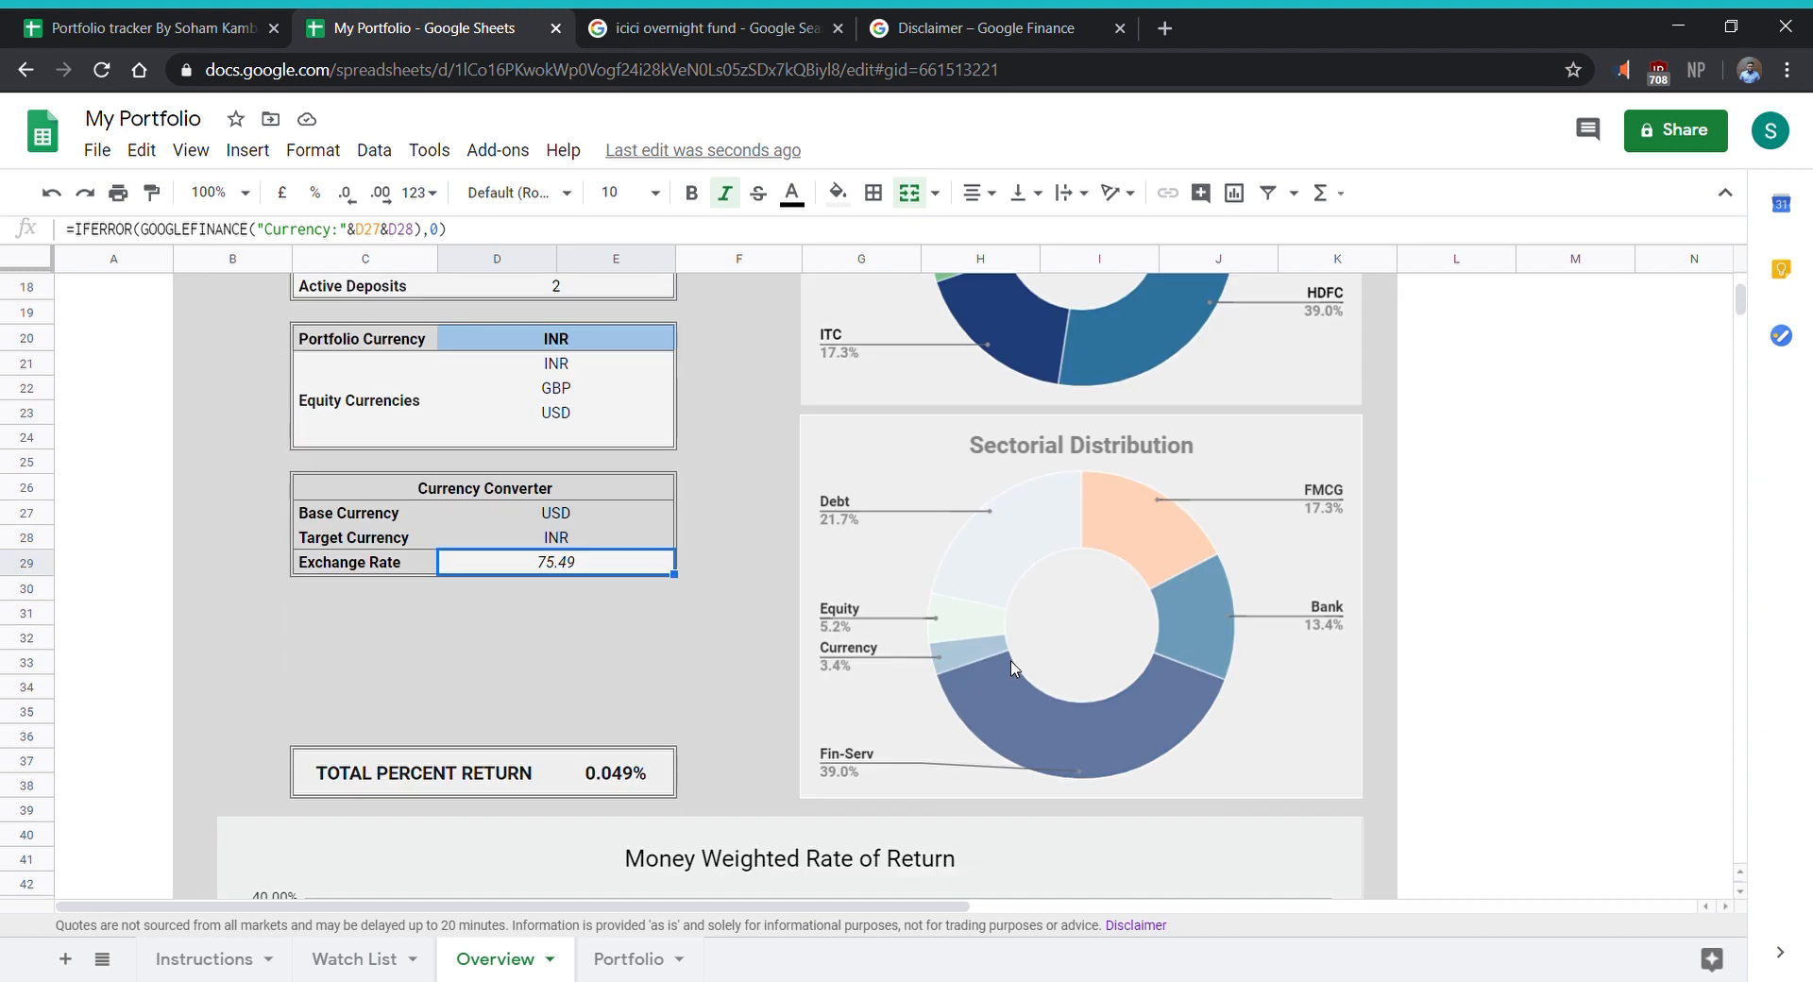
pyautogui.scroll(1, 1013, 669)
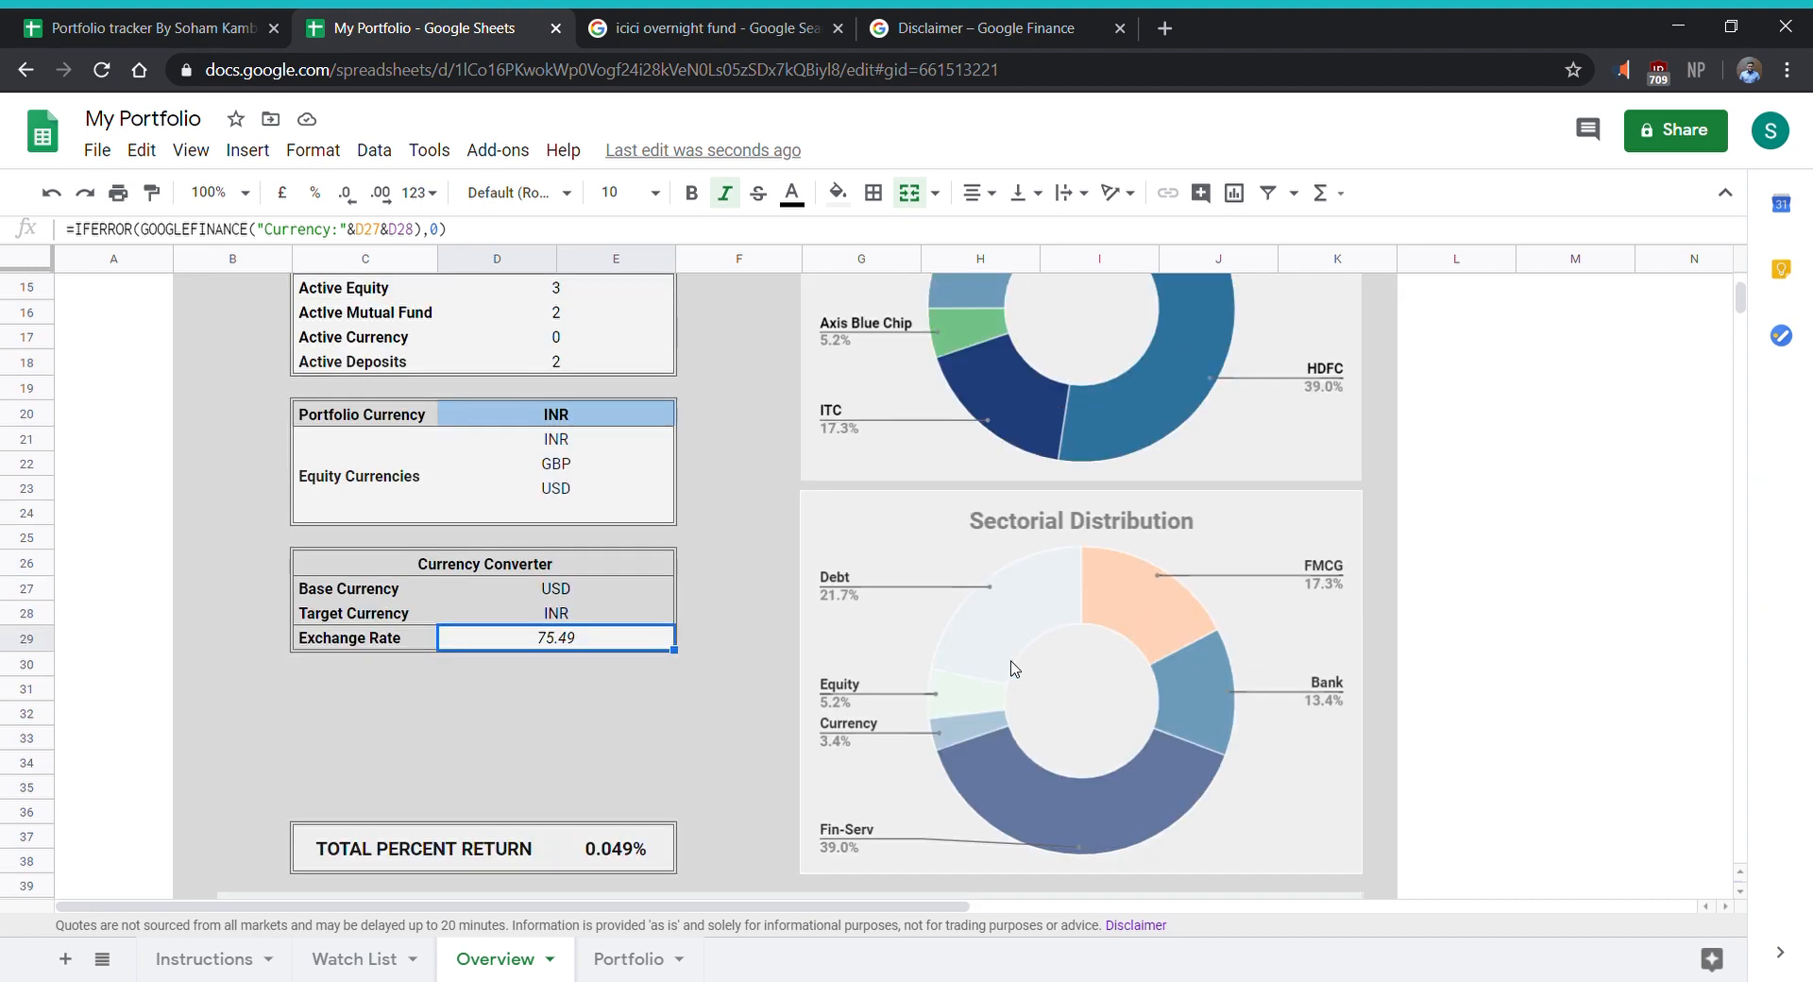
pyautogui.scroll(5, 1014, 669)
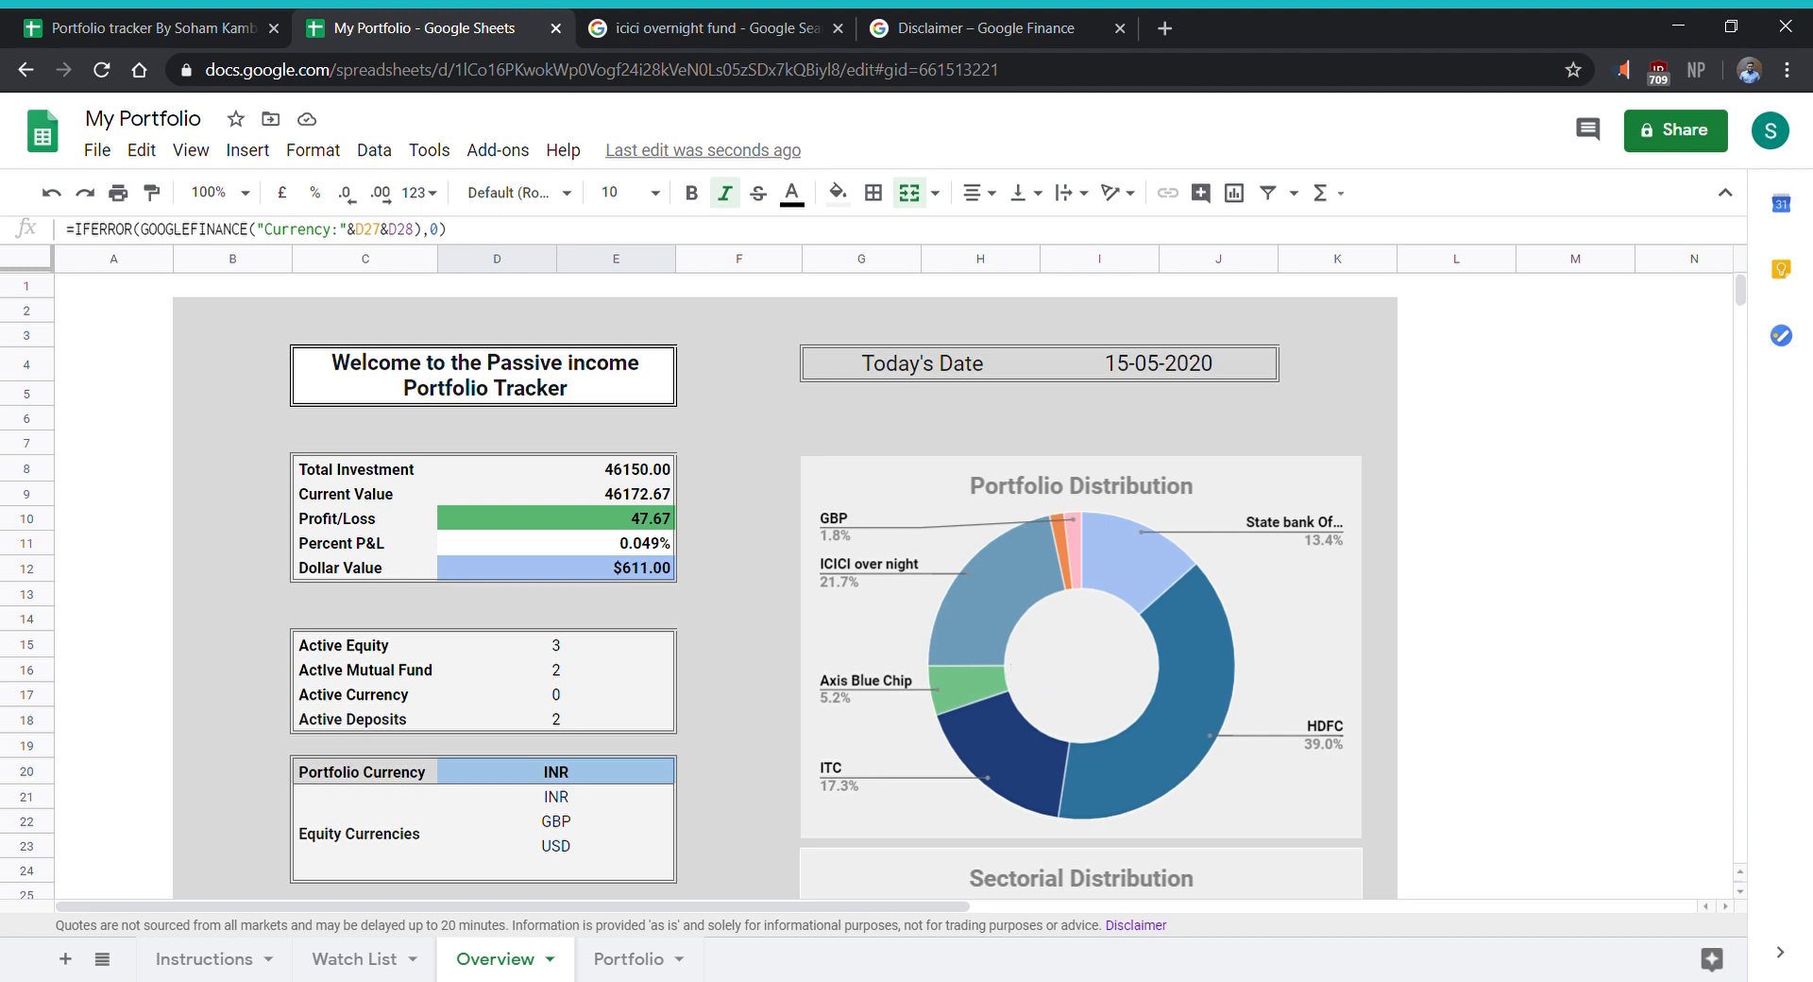
# - Read the Instructions sheet's guidance on using the portfolio tracker and return to the Overview sheet
pyautogui.click(242, 962)
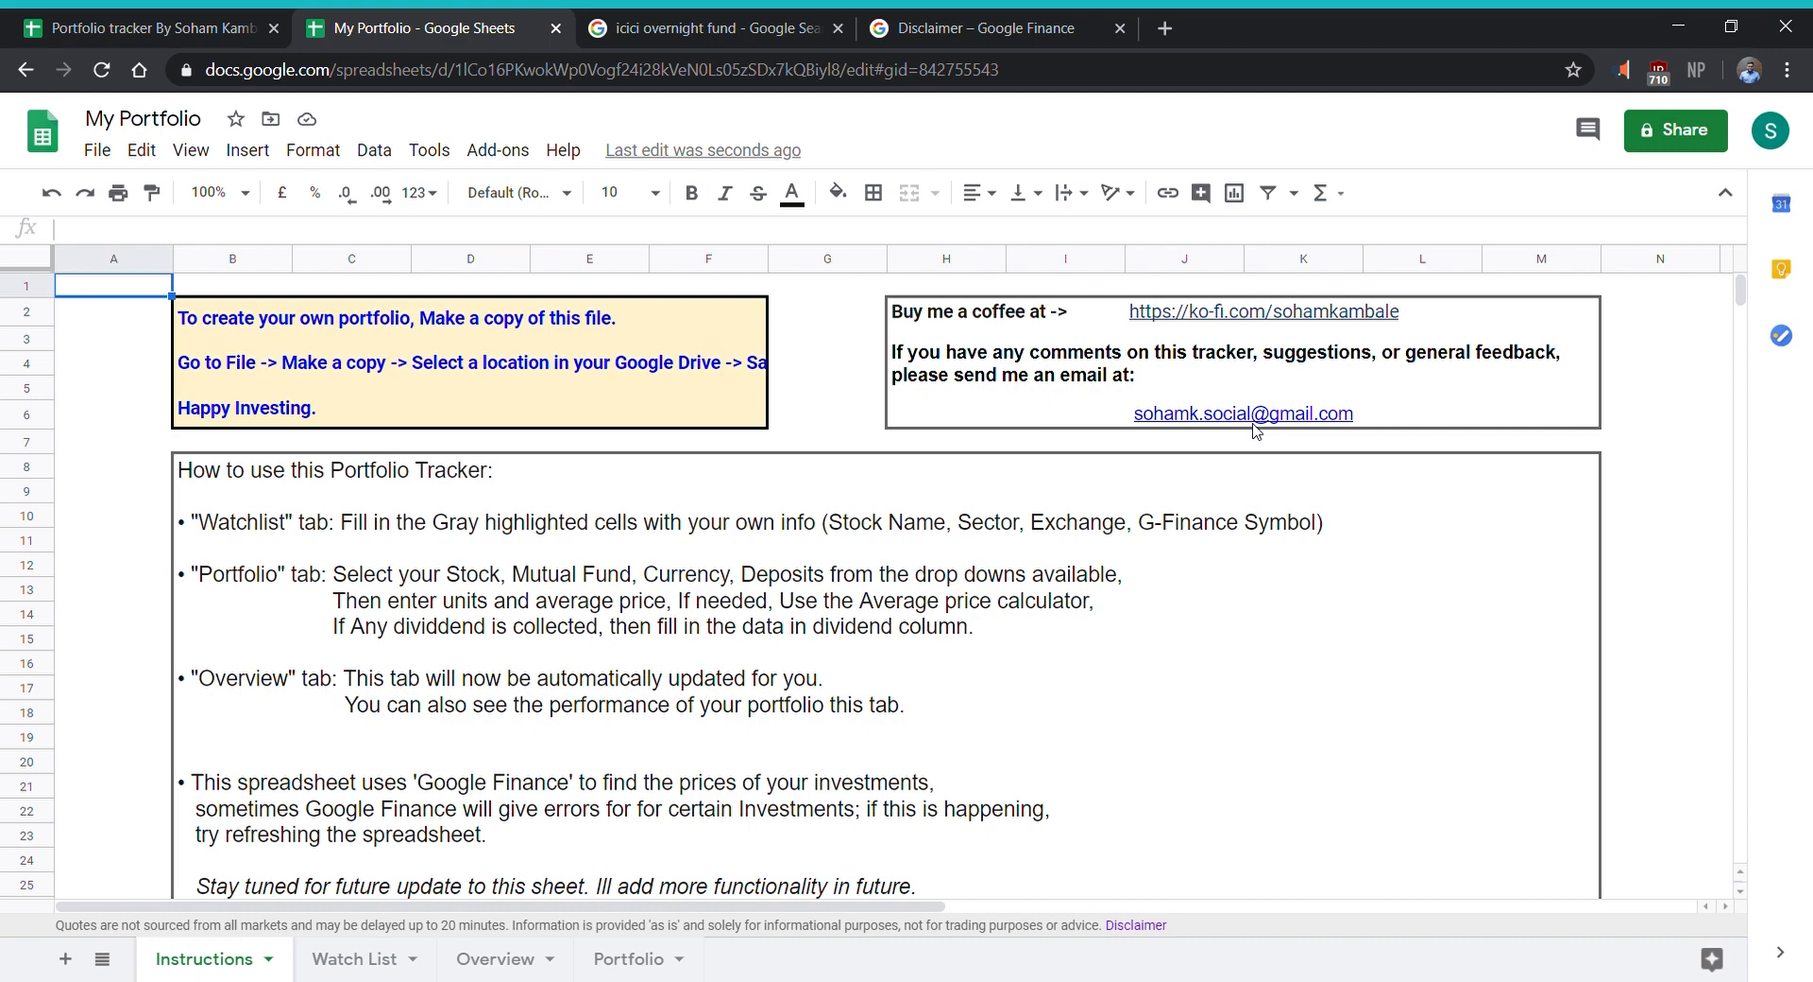
pyautogui.click(843, 602)
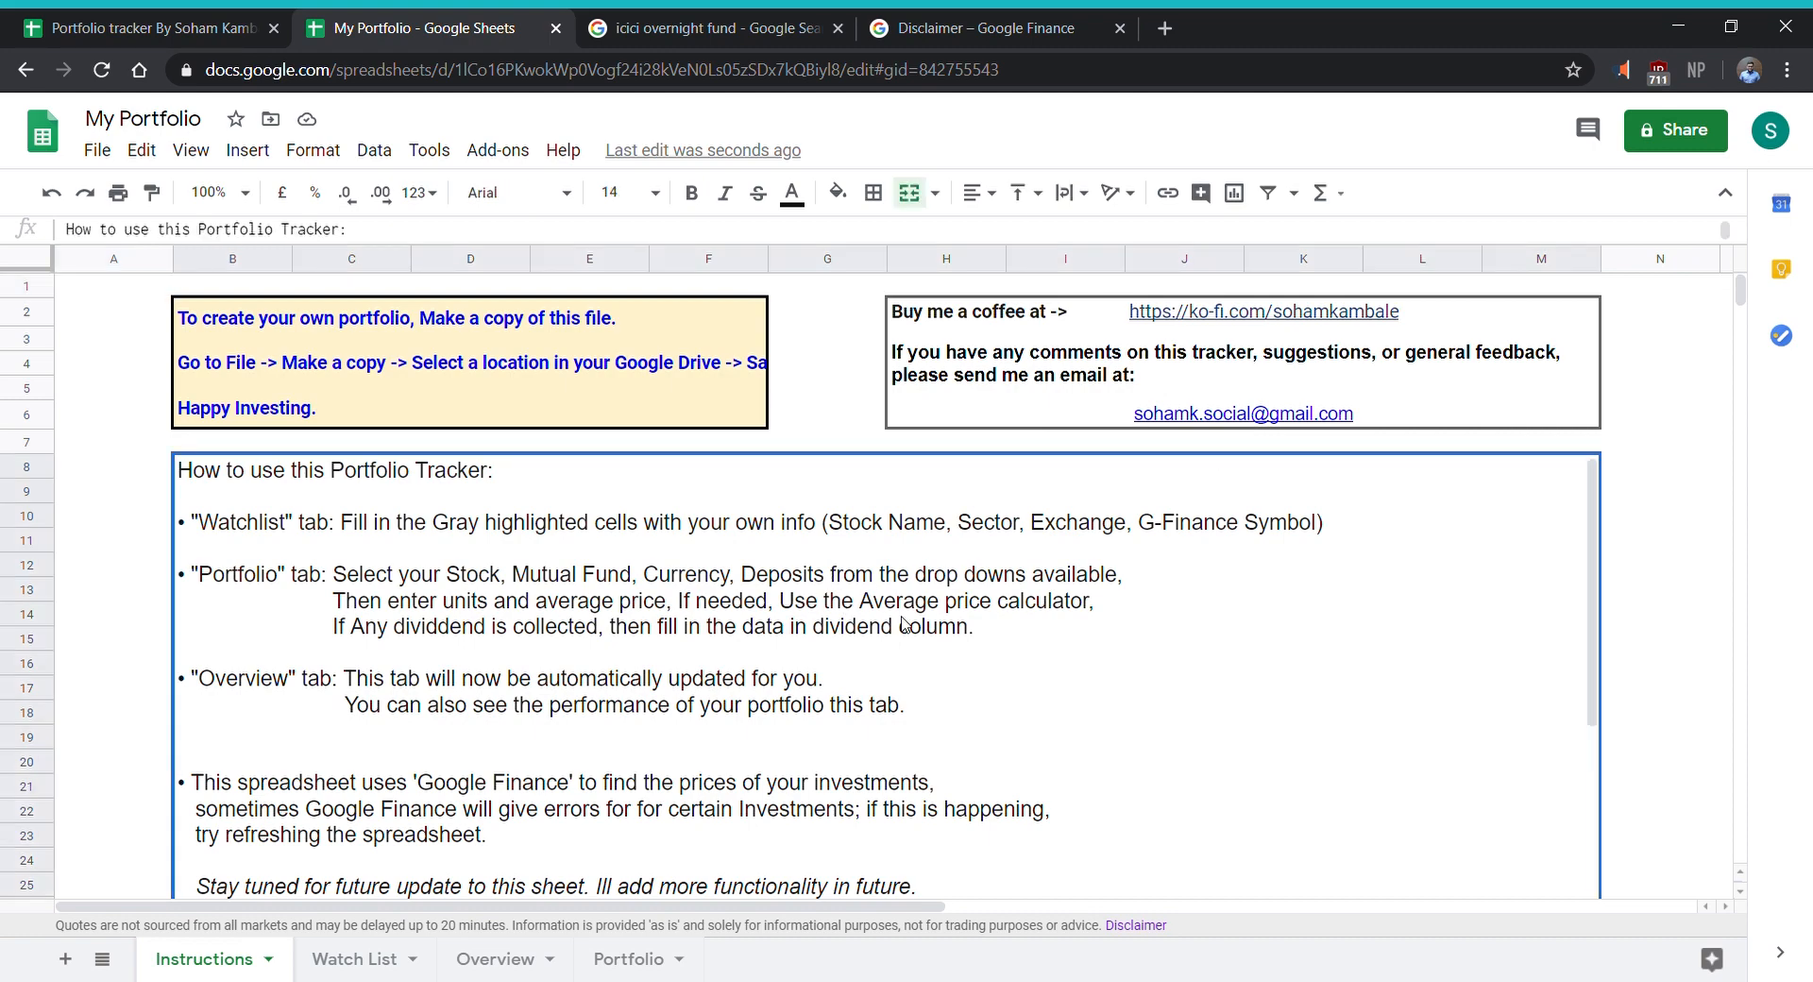
pyautogui.scroll(-3, 945, 595)
pyautogui.scroll(3, 947, 592)
pyautogui.click(495, 960)
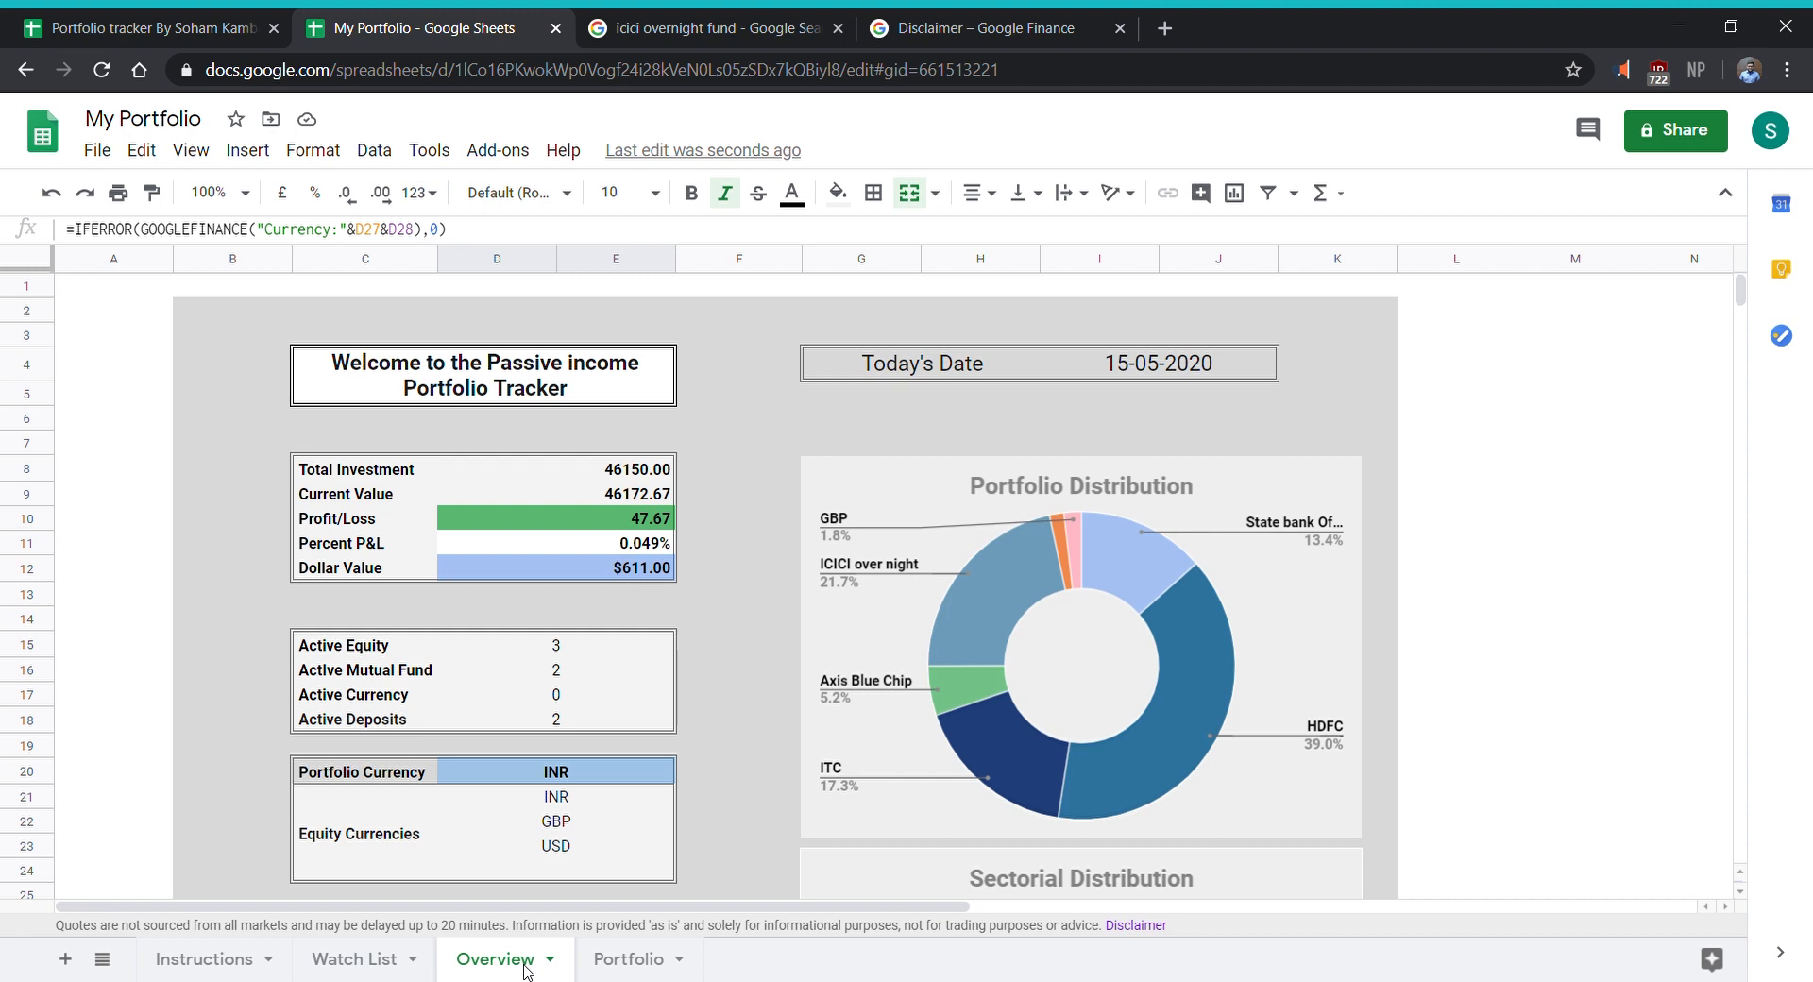
pyautogui.click(1196, 427)
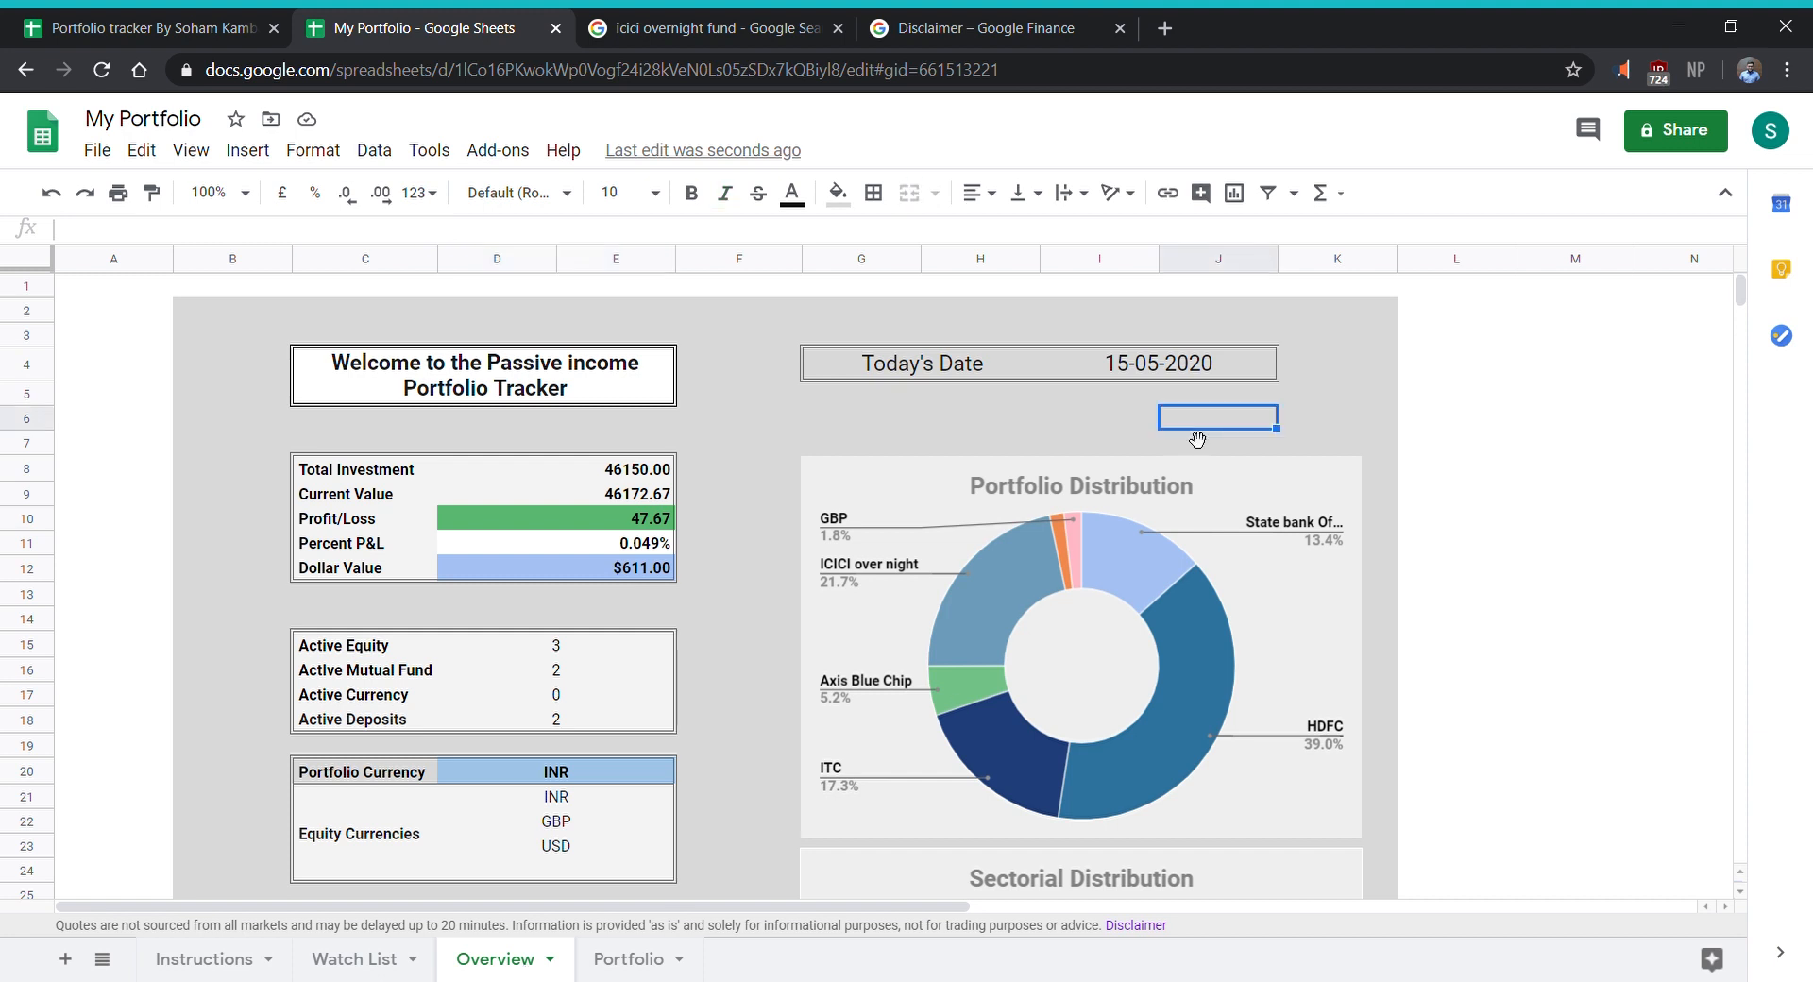